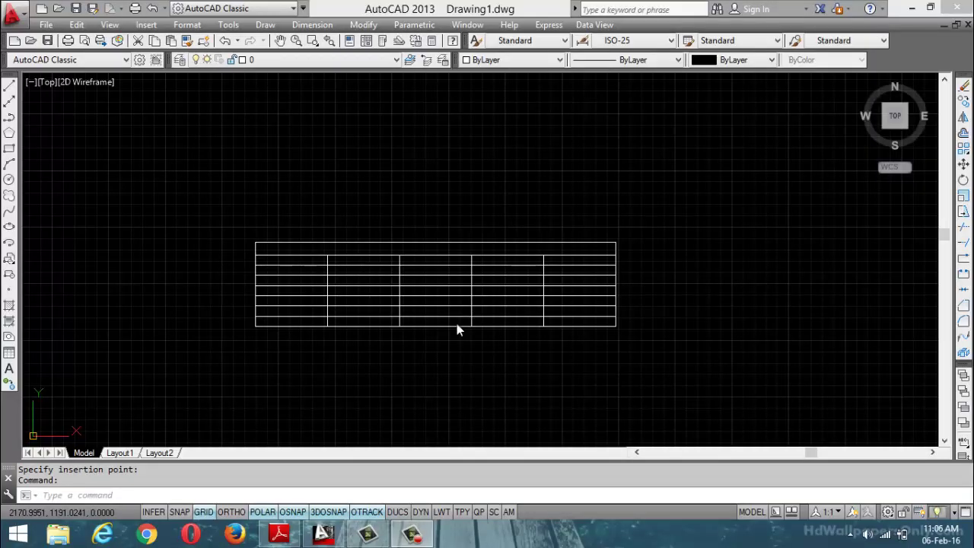
# Cancel the pending command, zoom to the table, and open the Table Style dialog from Format
pyautogui.press('Escape')
pyautogui.scroll(4, 425, 277)
pyautogui.scroll(-4, 424, 278)
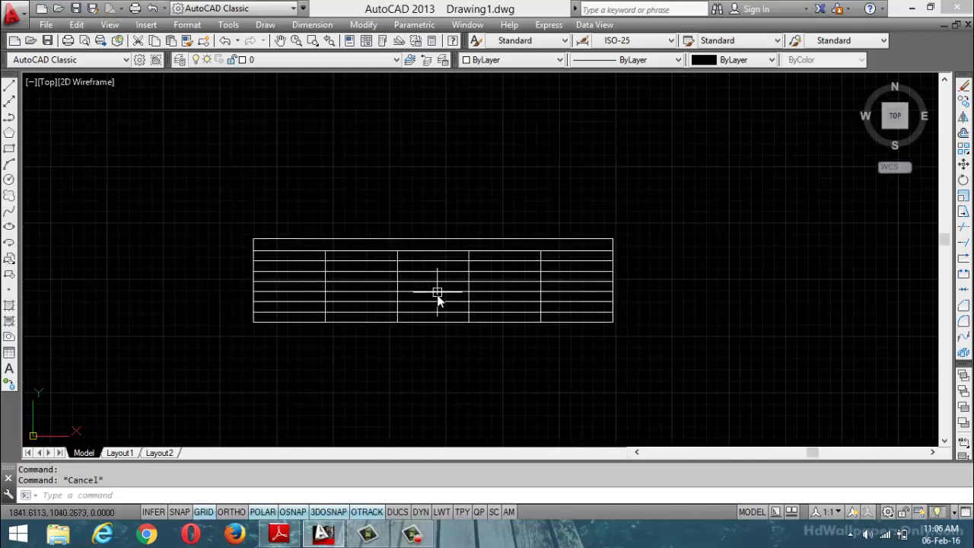
pyautogui.scroll(1, 437, 293)
pyautogui.click(183, 25)
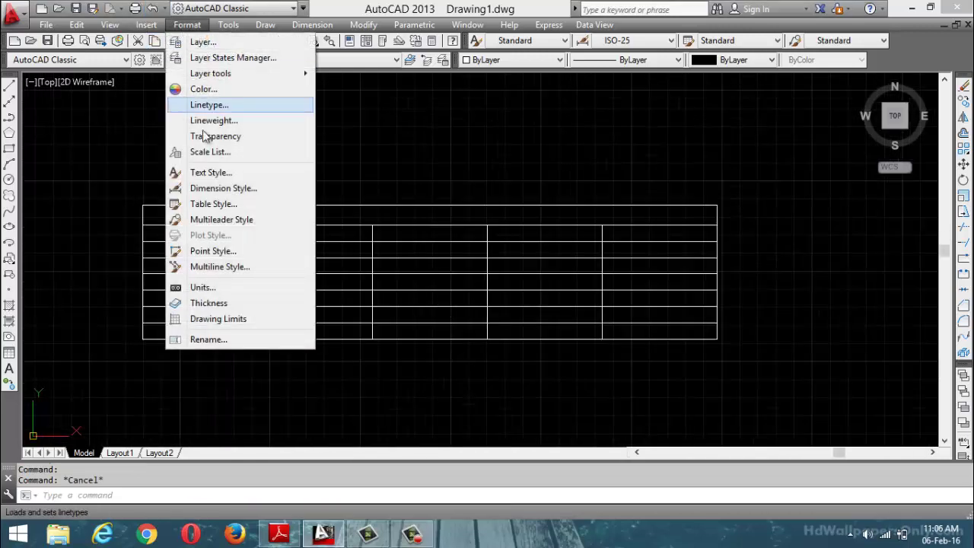
pyautogui.click(222, 209)
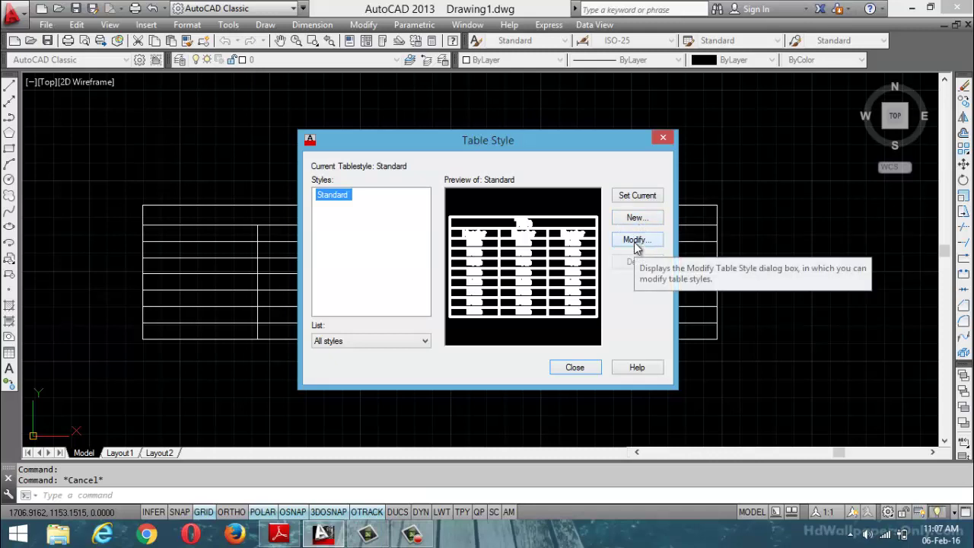
# Edit the Standard table style, trying direction Up before setting it back to Down
pyautogui.click(635, 242)
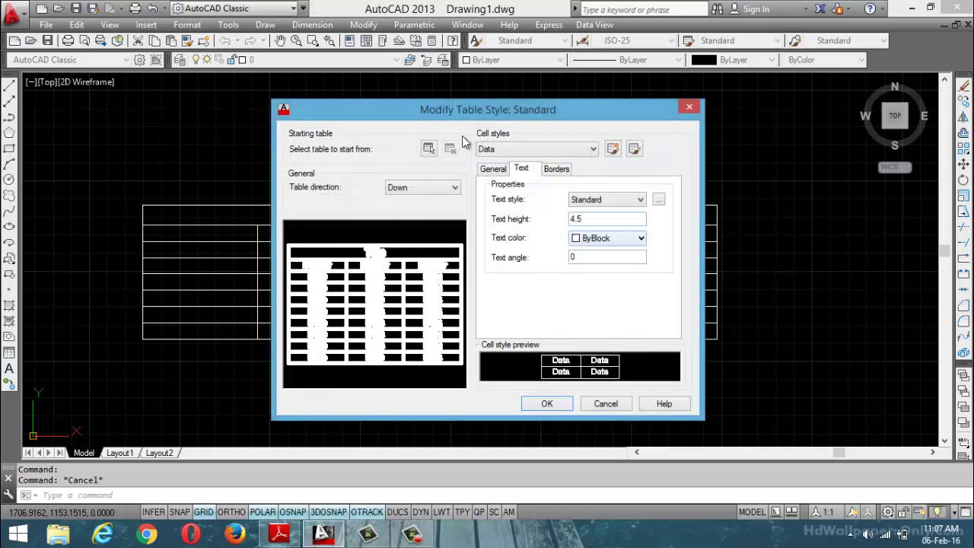
pyautogui.moveTo(488, 116); pyautogui.dragTo(480, 88)
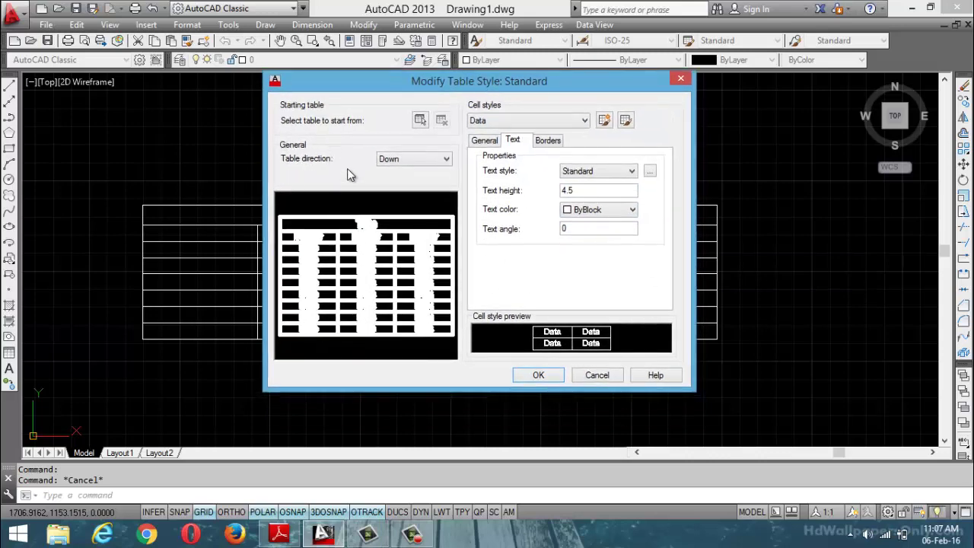
pyautogui.click(432, 161)
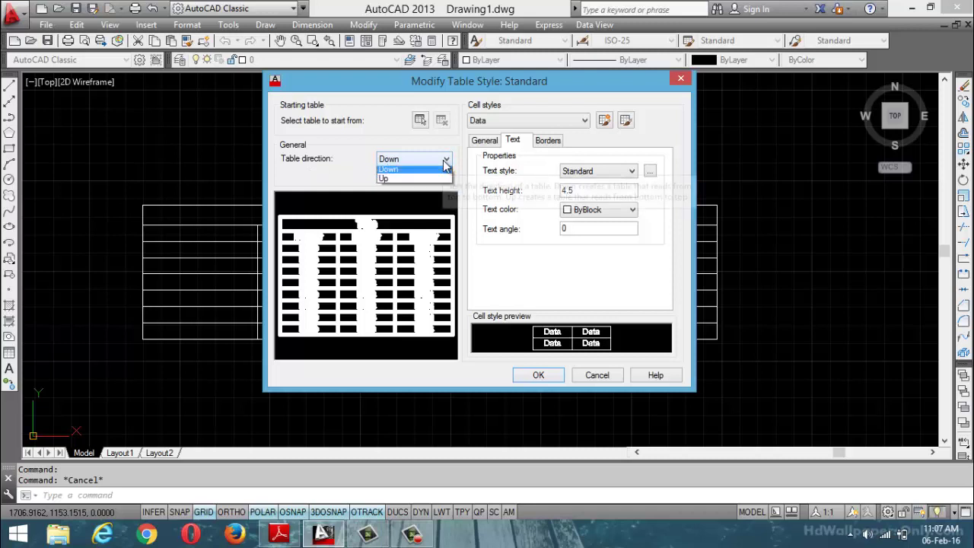
pyautogui.click(410, 181)
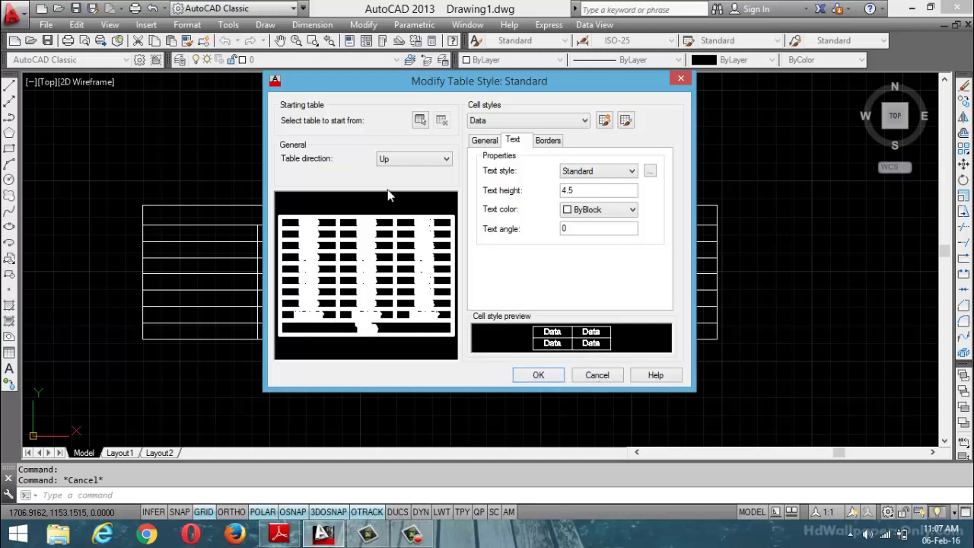
pyautogui.click(434, 158)
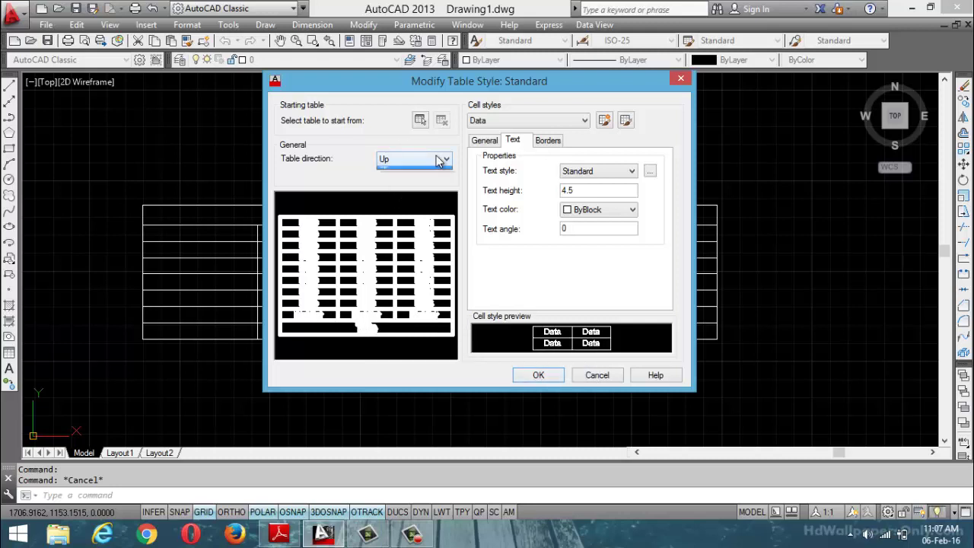
pyautogui.click(417, 170)
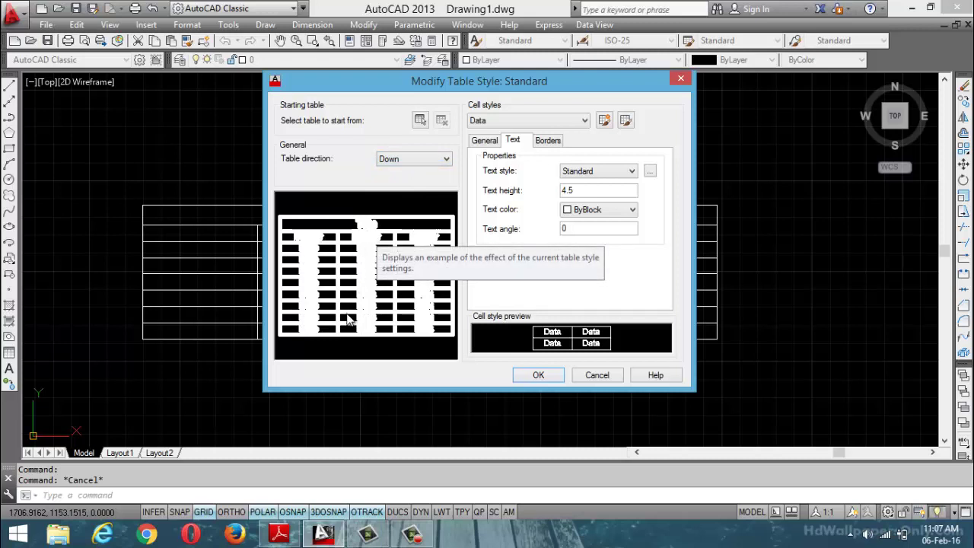
pyautogui.click(483, 140)
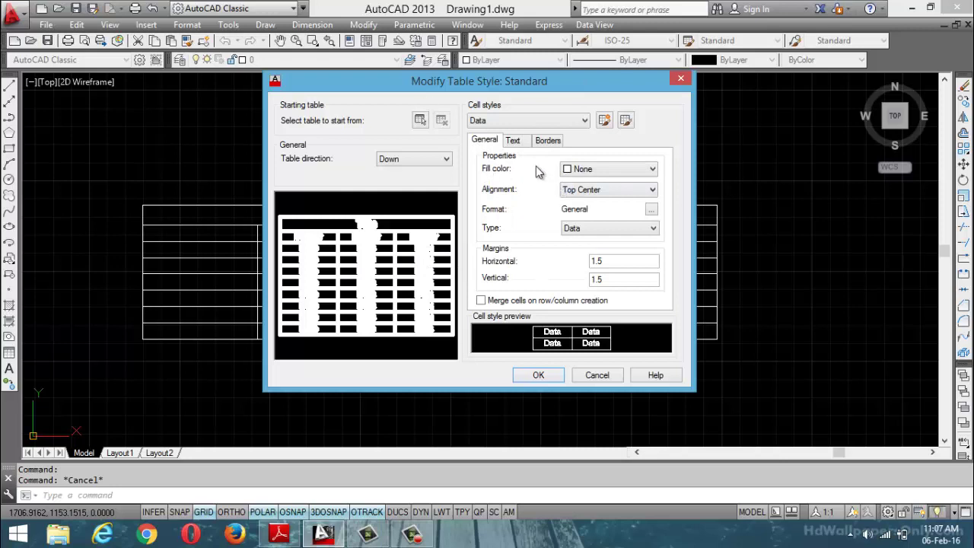
# Fill the data cells with Red and keep Top Center alignment
pyautogui.click(606, 173)
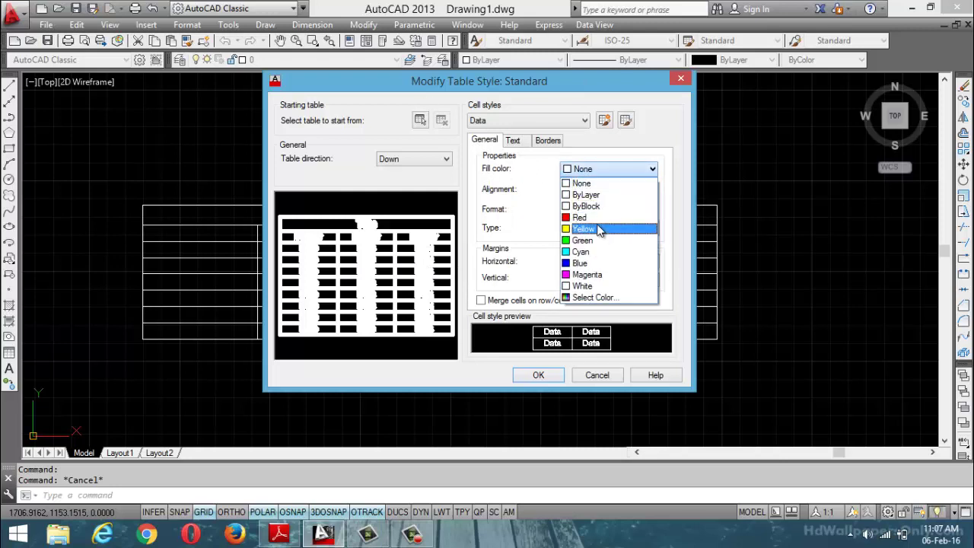
pyautogui.click(602, 218)
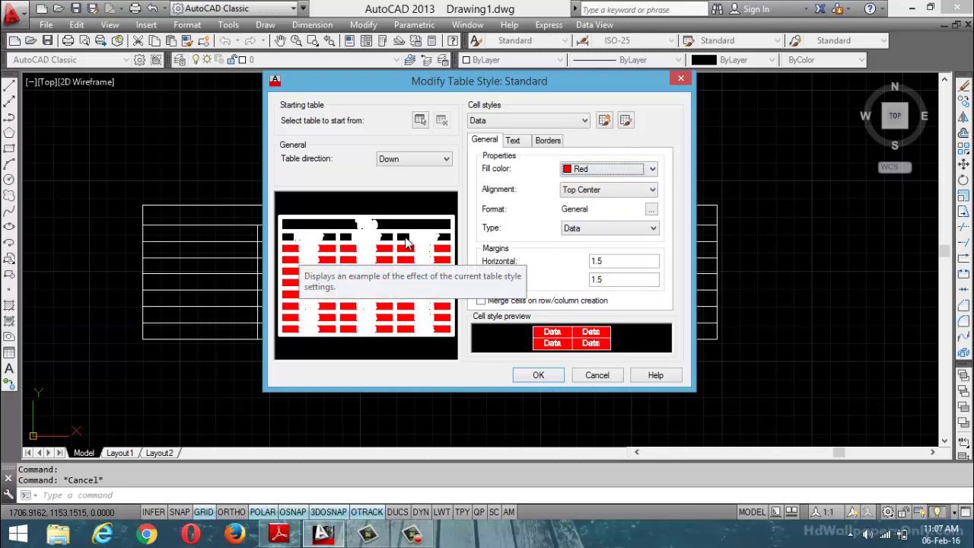
pyautogui.click(629, 190)
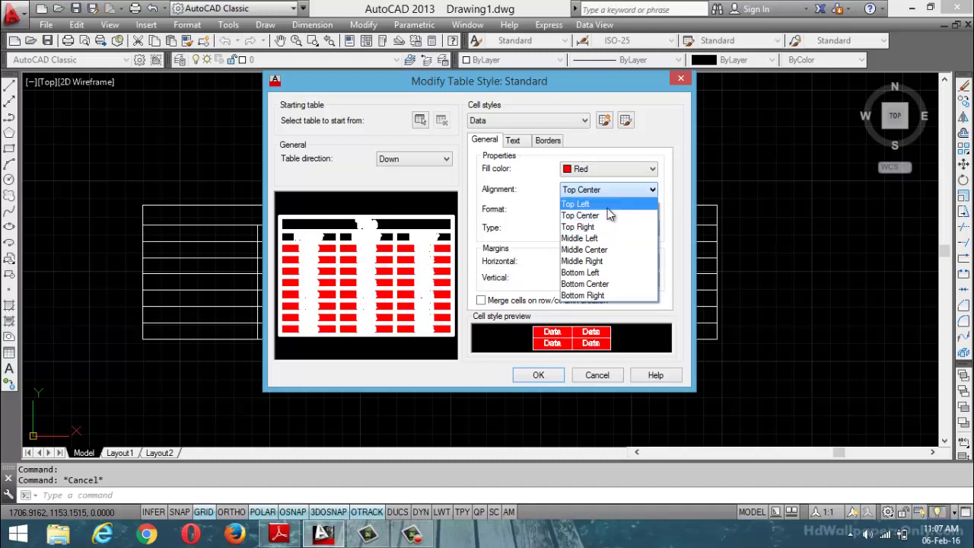
pyautogui.click(611, 215)
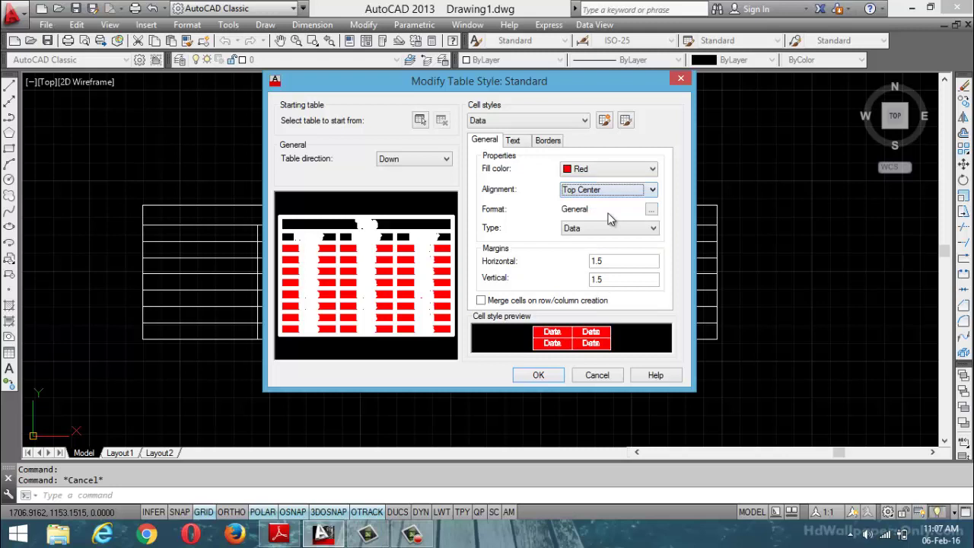
pyautogui.click(651, 210)
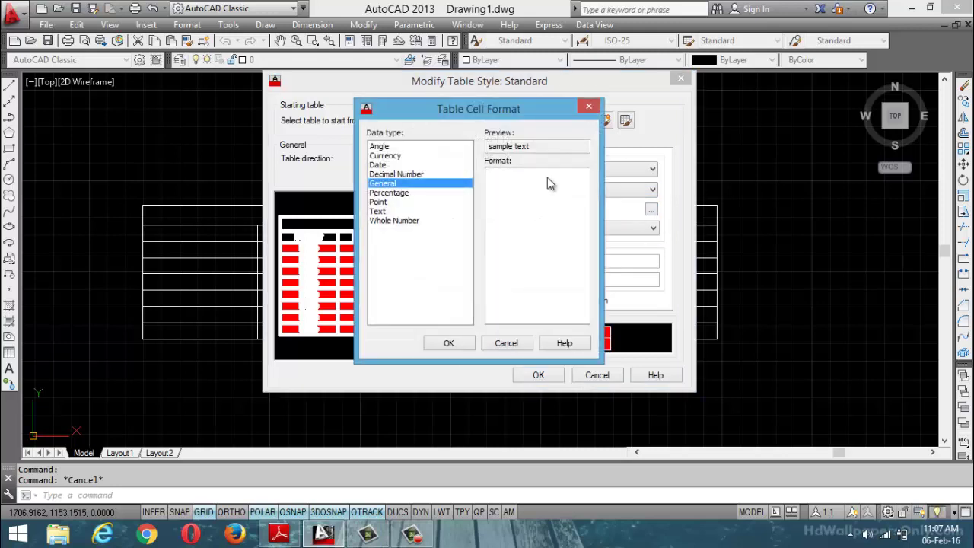
pyautogui.click(450, 344)
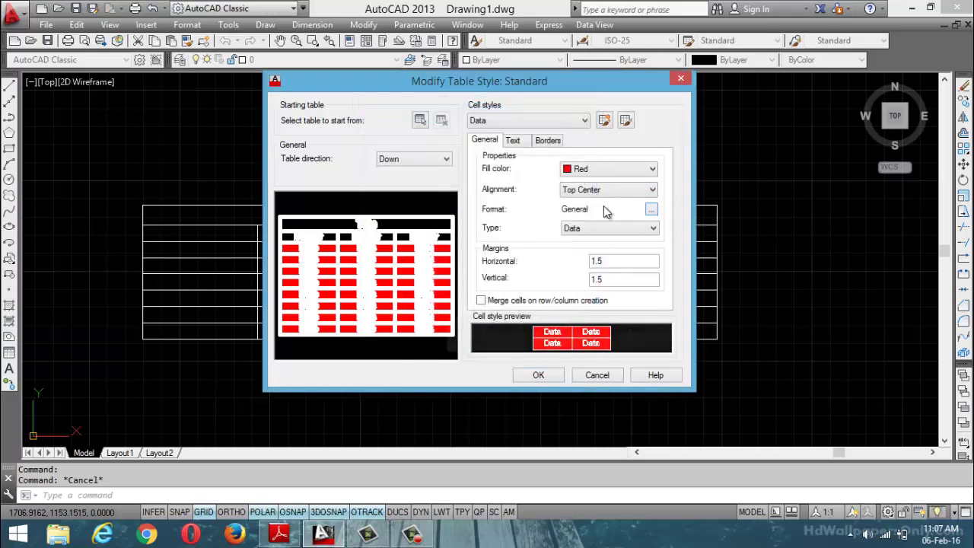
# Keep the cell type as Data and set margins to 2 horizontal, 2.5 vertical
pyautogui.click(653, 229)
pyautogui.click(601, 251)
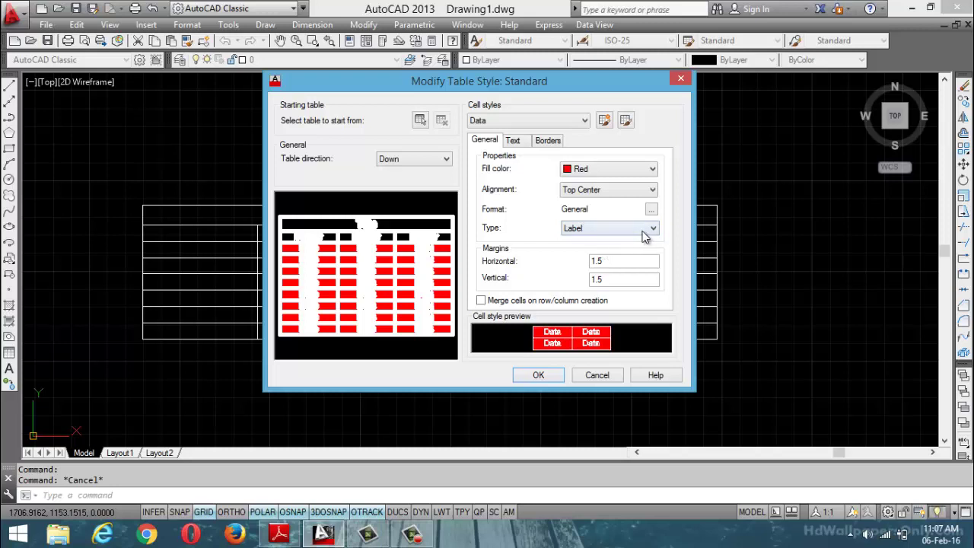
pyautogui.click(647, 228)
pyautogui.click(602, 241)
pyautogui.moveTo(625, 278); pyautogui.dragTo(524, 277)
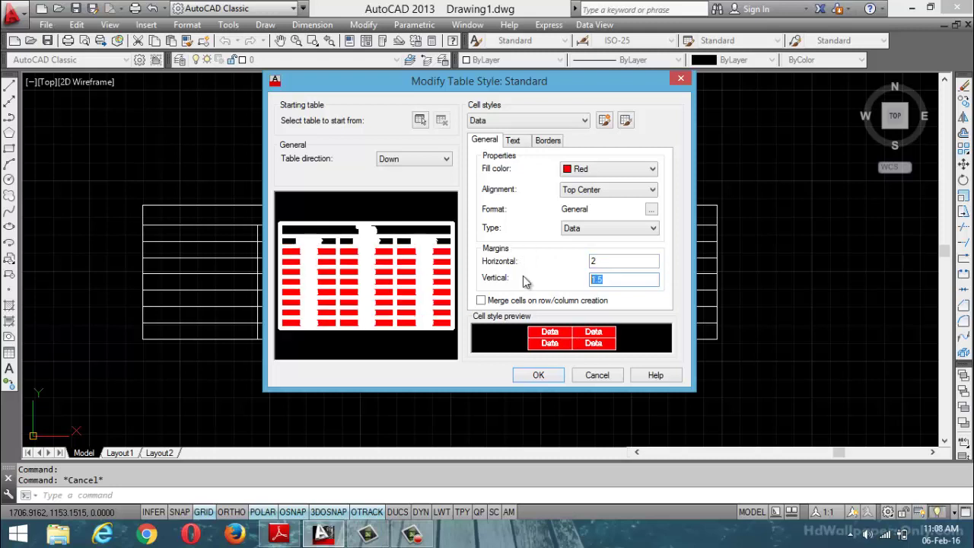
pyautogui.write('2.5')
pyautogui.moveTo(628, 261); pyautogui.dragTo(542, 267)
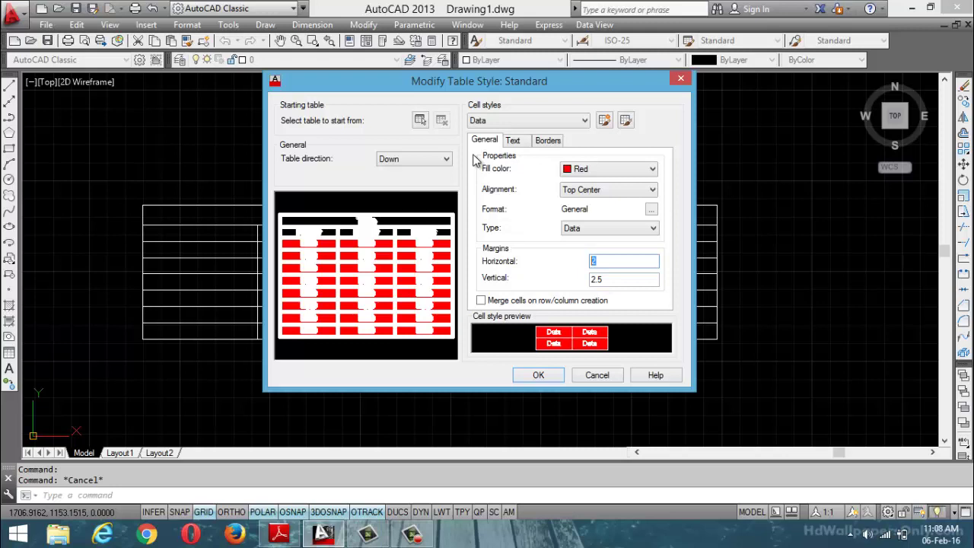
# Give the data text the Standard style, height 2, Yellow colour and a 45° angle
pyautogui.click(511, 142)
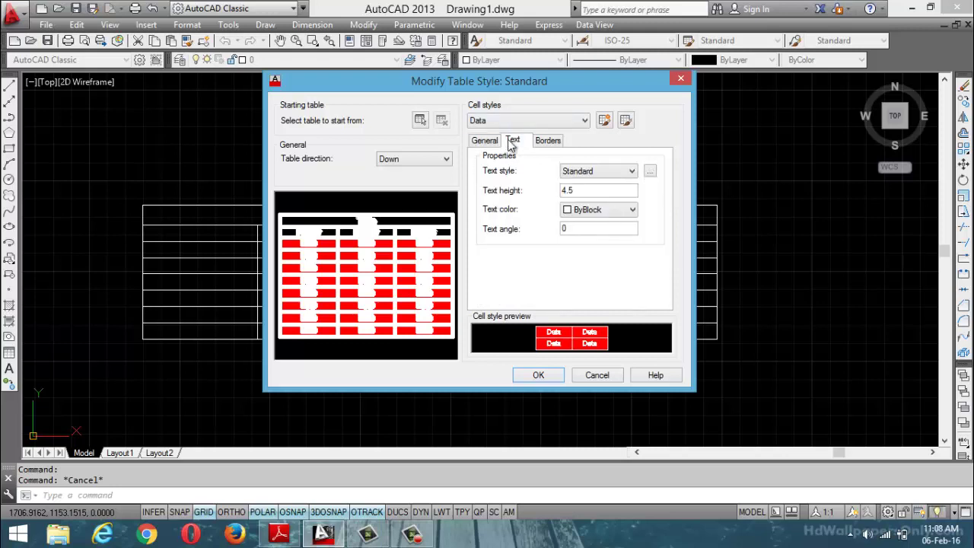
pyautogui.click(632, 172)
pyautogui.click(634, 175)
pyautogui.moveTo(605, 191); pyautogui.dragTo(479, 192)
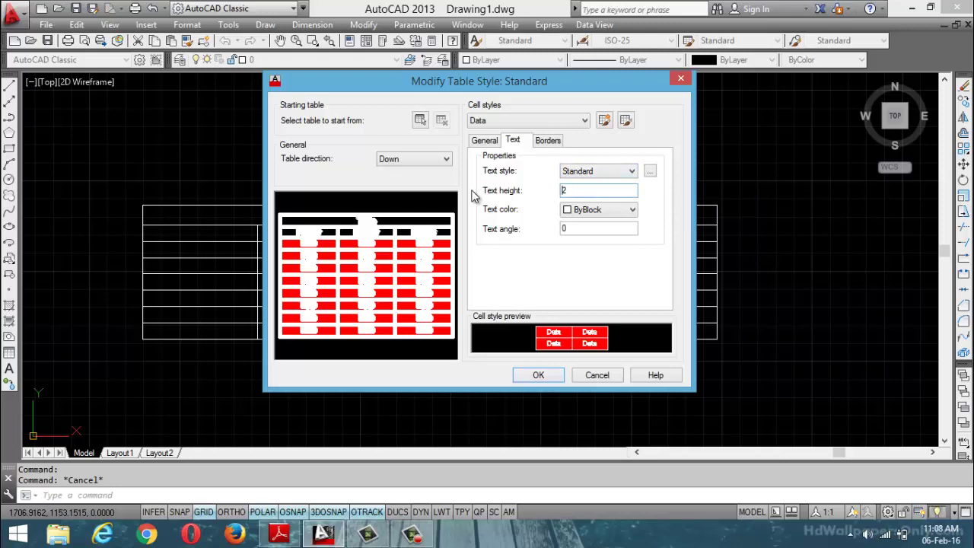
pyautogui.click(615, 210)
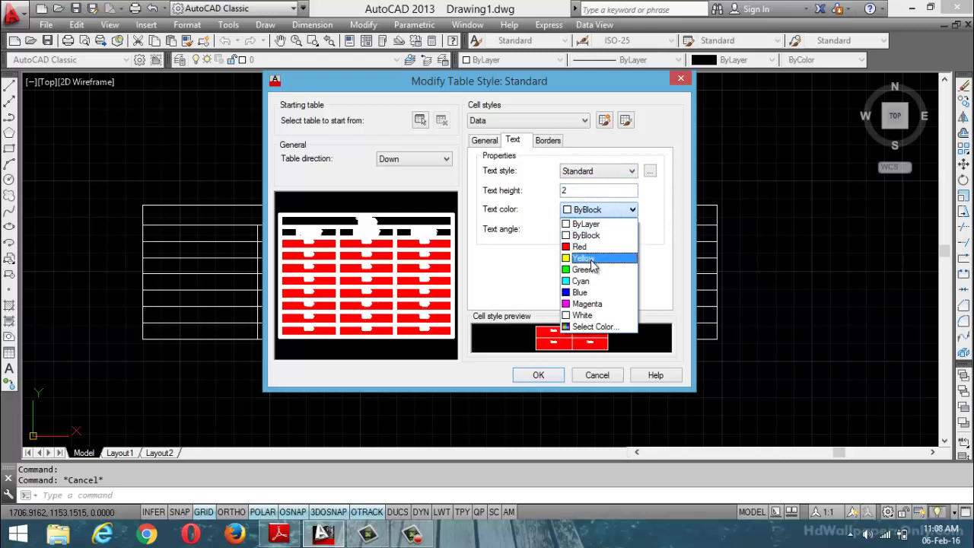
pyautogui.click(591, 261)
pyautogui.moveTo(585, 228); pyautogui.dragTo(548, 229)
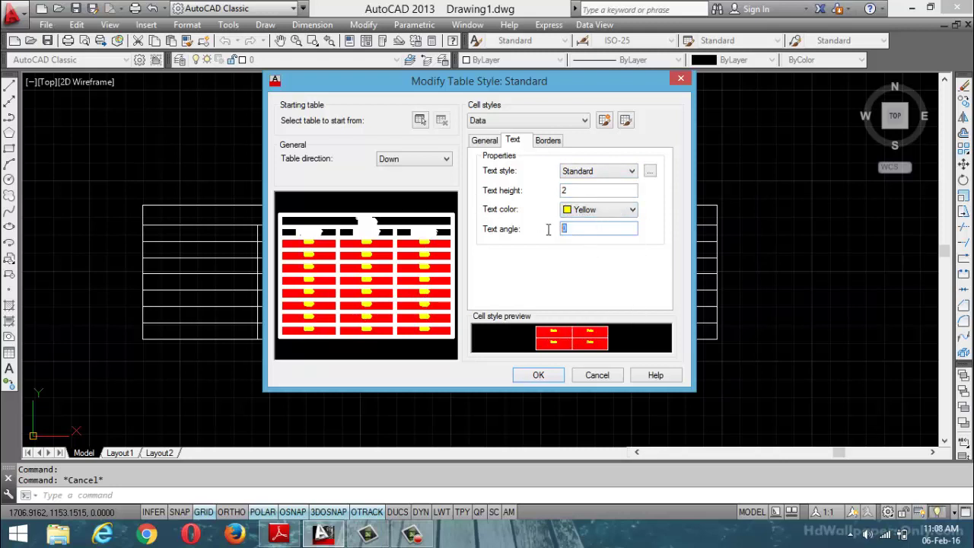
pyautogui.click(542, 373)
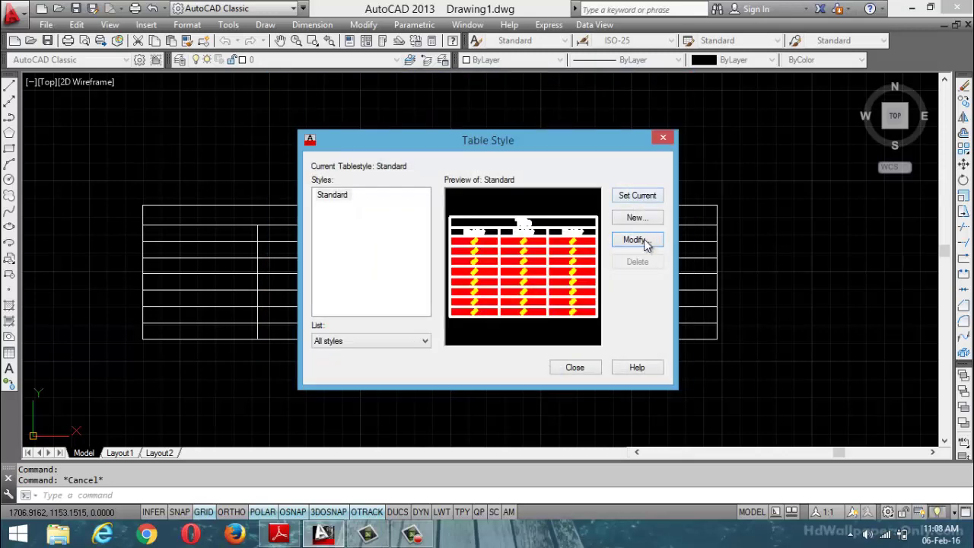
# Recheck the Standard style's borders, make Standard current, and close the dialog
pyautogui.click(646, 239)
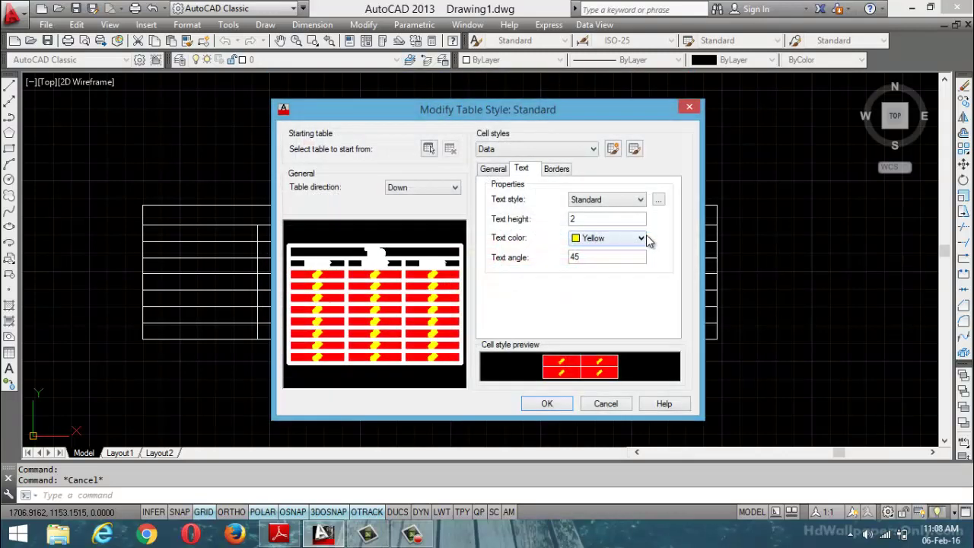
pyautogui.click(562, 173)
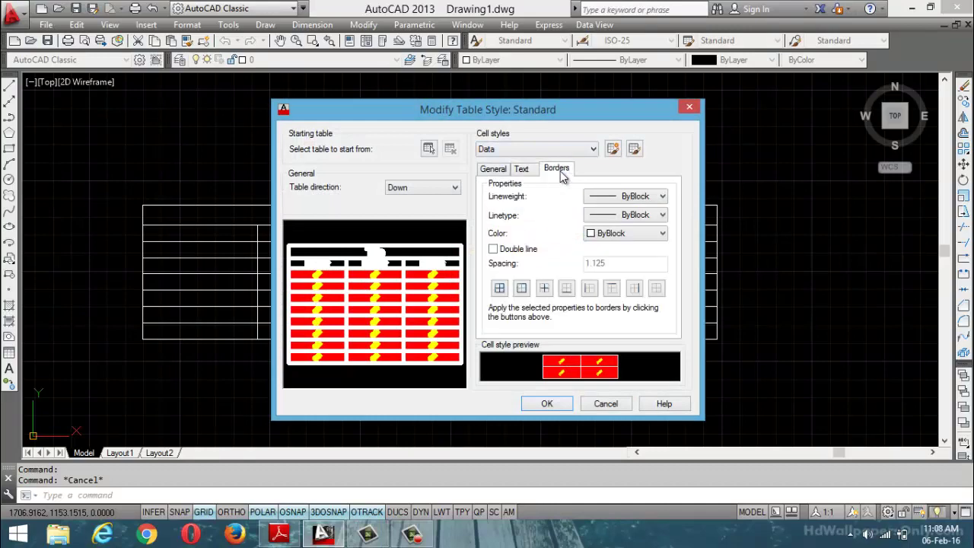
pyautogui.click(553, 404)
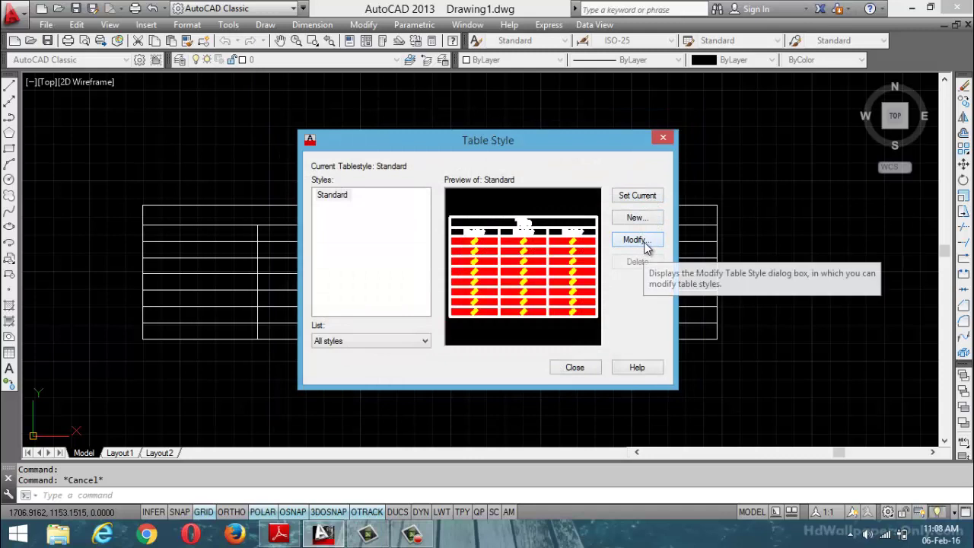
pyautogui.click(643, 199)
pyautogui.click(575, 368)
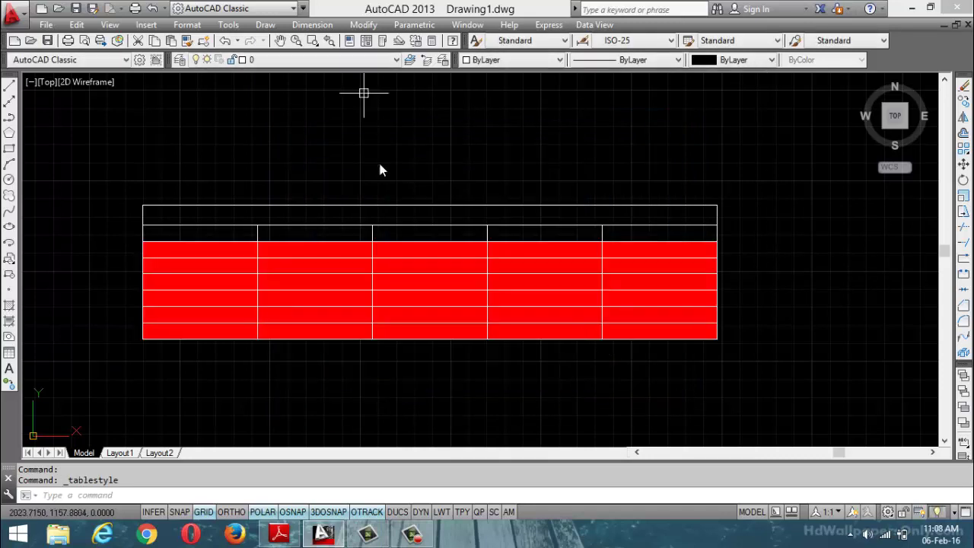
# Type 'kfmhjfgjf' into a table cell, trying Red before keeping it Yellow
pyautogui.doubleClick(293, 283)
pyautogui.write('kfmhjfgjf')
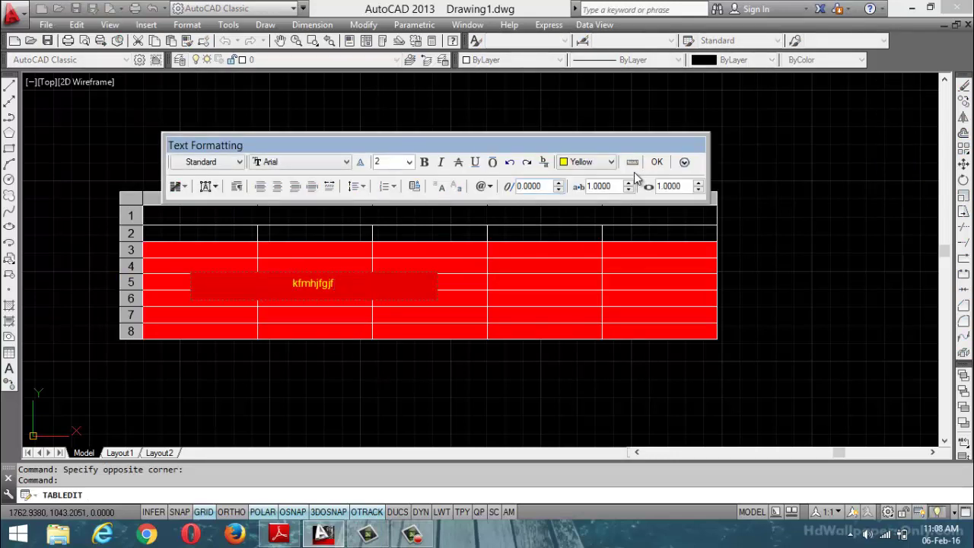
pyautogui.click(611, 163)
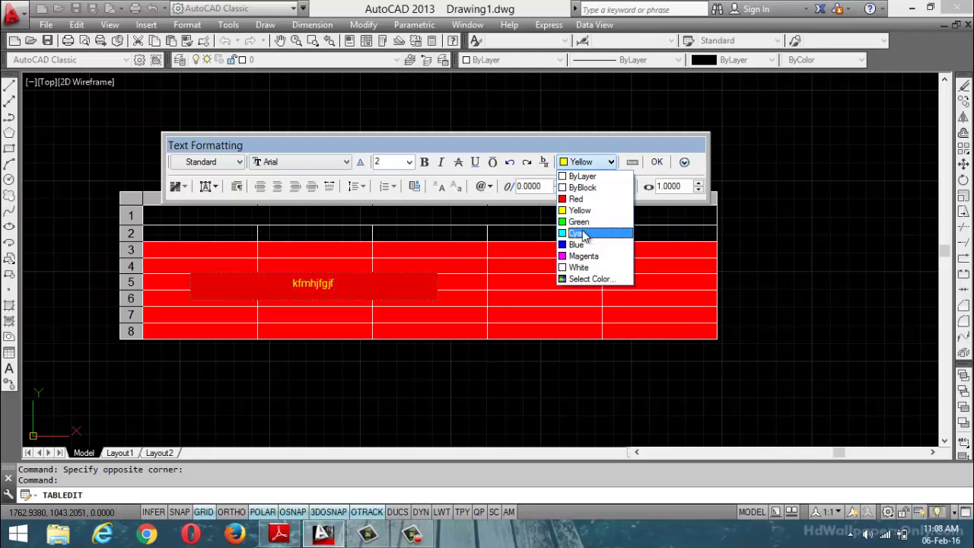
pyautogui.click(579, 198)
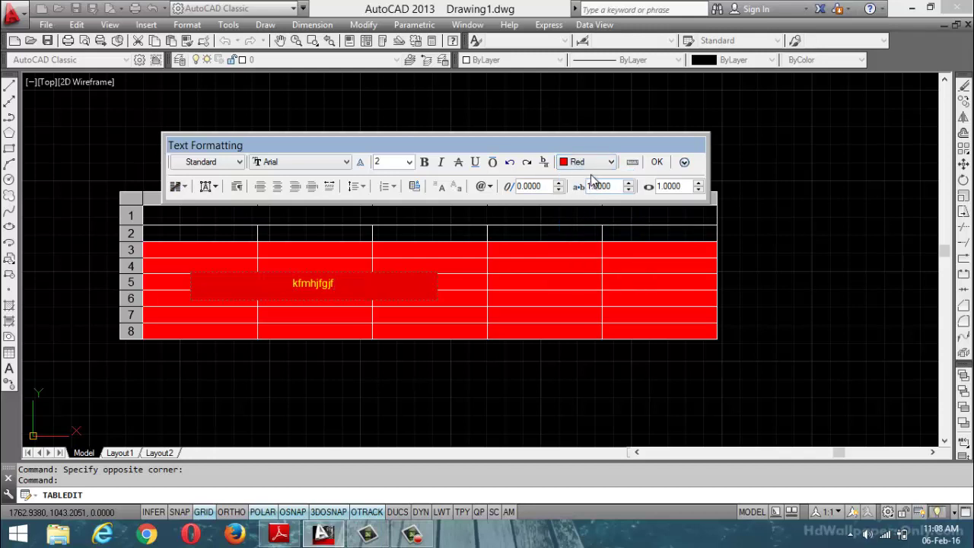
pyautogui.click(611, 163)
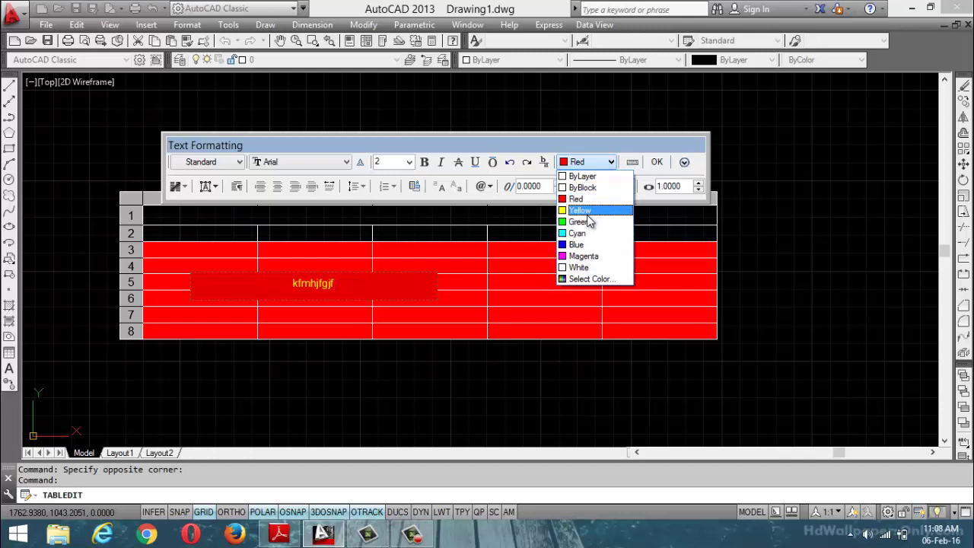
pyautogui.click(580, 222)
pyautogui.click(656, 162)
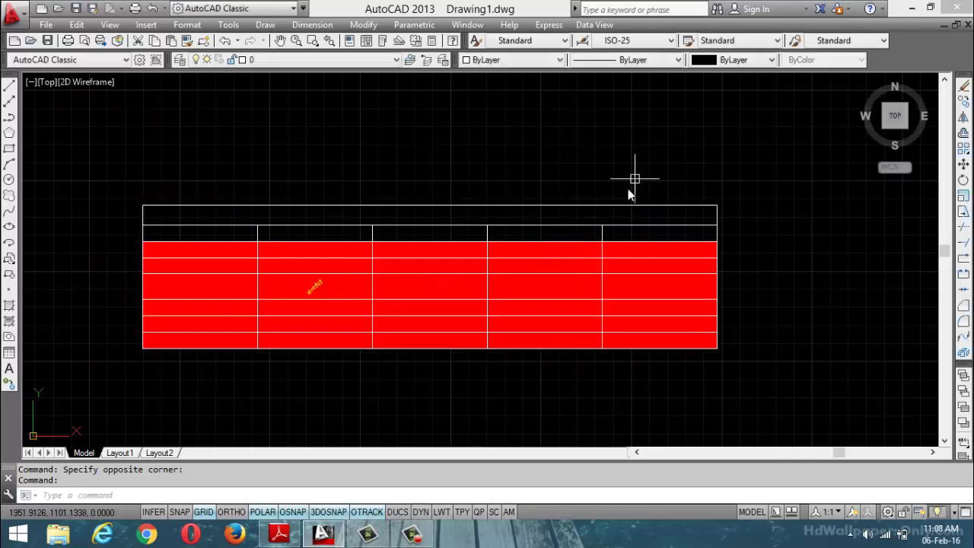
# Zoom to the rotated cell text, reopen and confirm it, then leave table editing
pyautogui.scroll(4, 342, 271)
pyautogui.scroll(2, 430, 273)
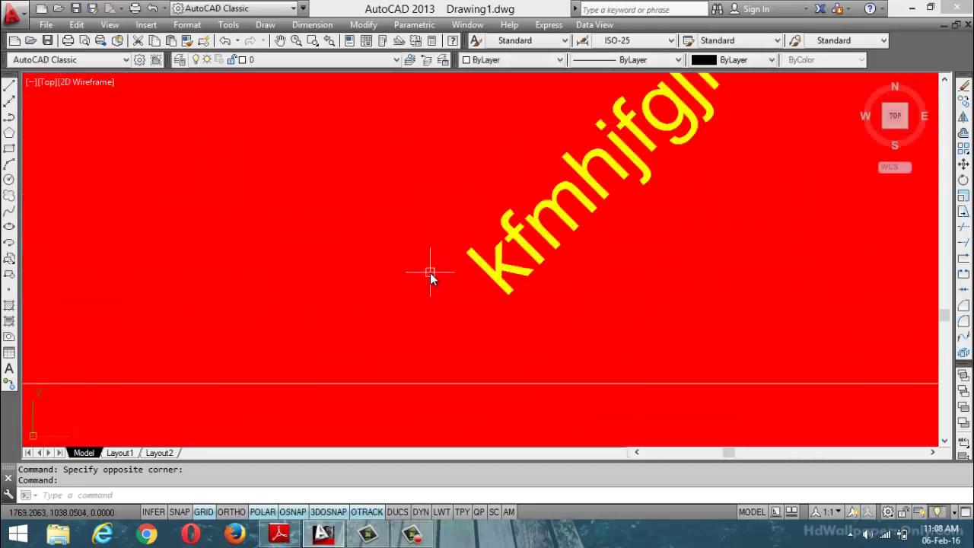
pyautogui.scroll(-6, 430, 272)
pyautogui.scroll(2, 454, 281)
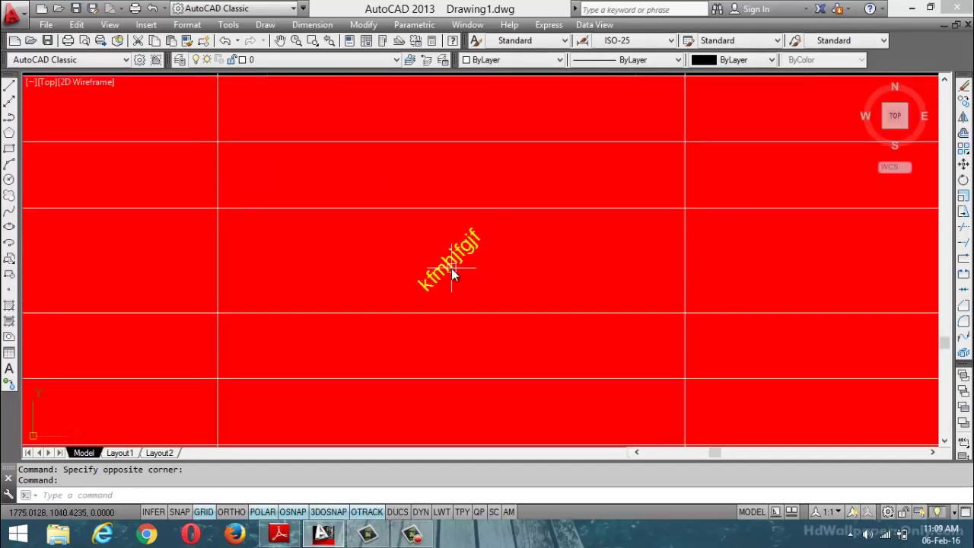
pyautogui.doubleClick(447, 263)
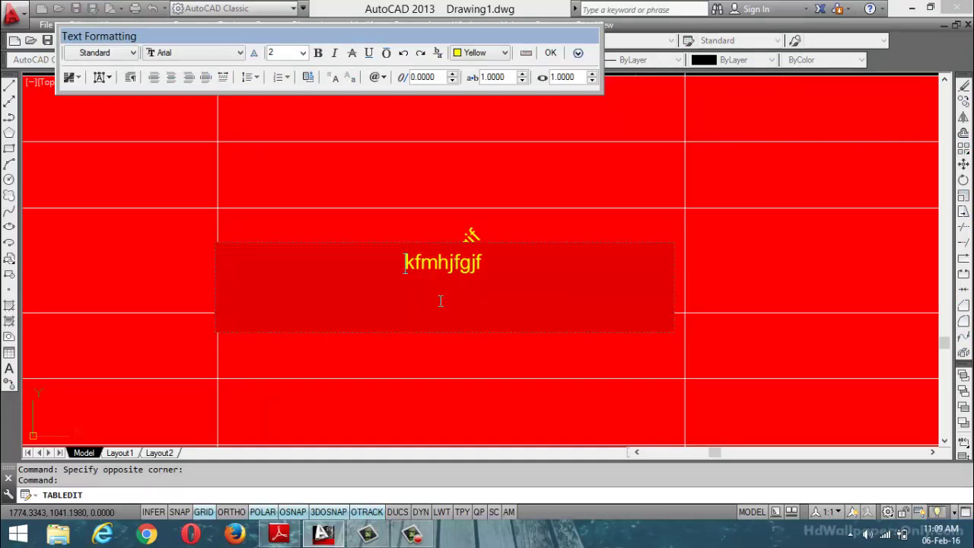
pyautogui.click(550, 53)
pyautogui.hotkey('ctrl', 'z')
pyautogui.scroll(-5, 560, 277)
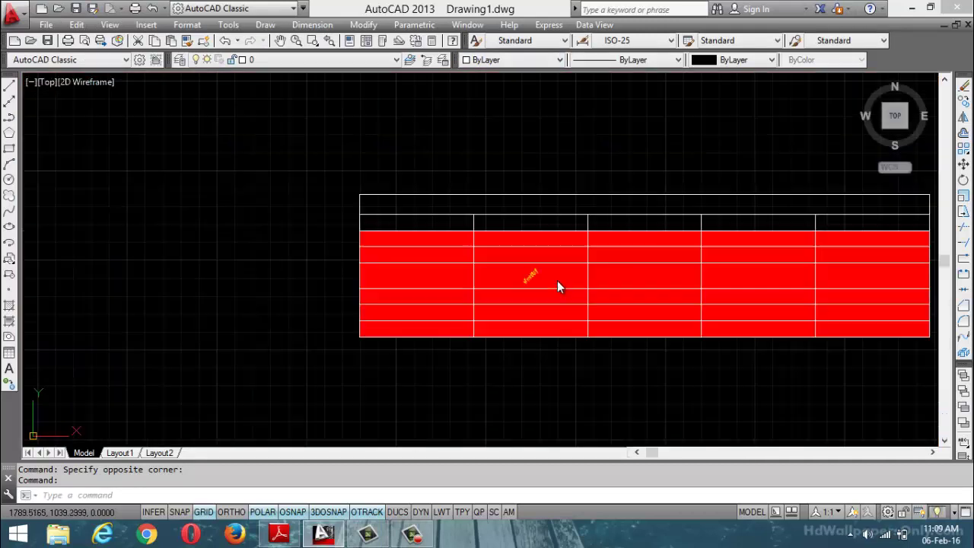
# Edit the Standard table style and set the data cell fill colour to None
pyautogui.click(186, 24)
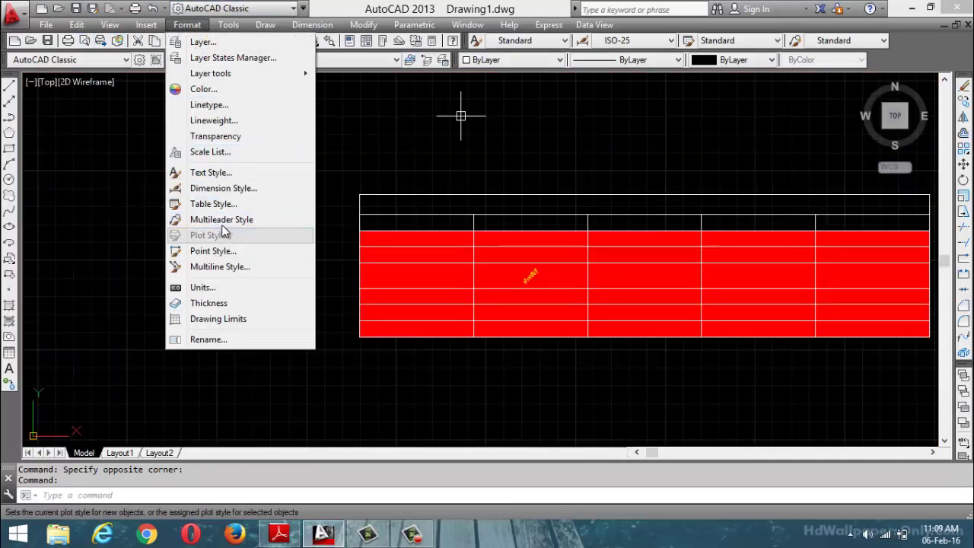
pyautogui.click(213, 204)
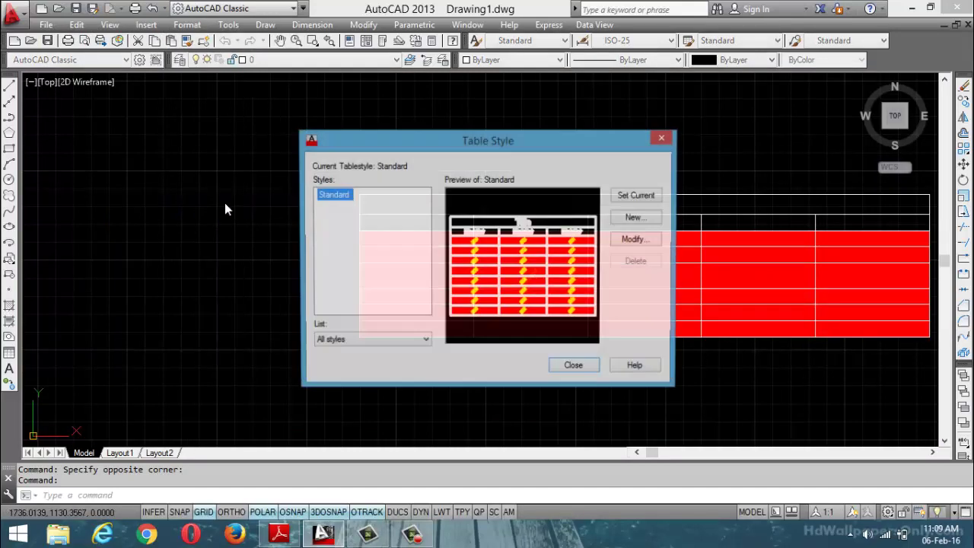
pyautogui.click(634, 239)
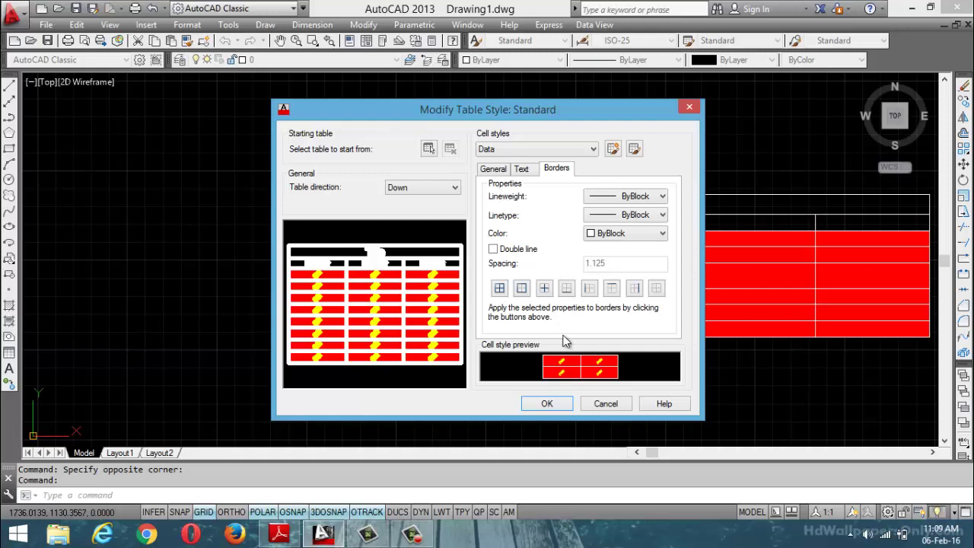
pyautogui.click(501, 173)
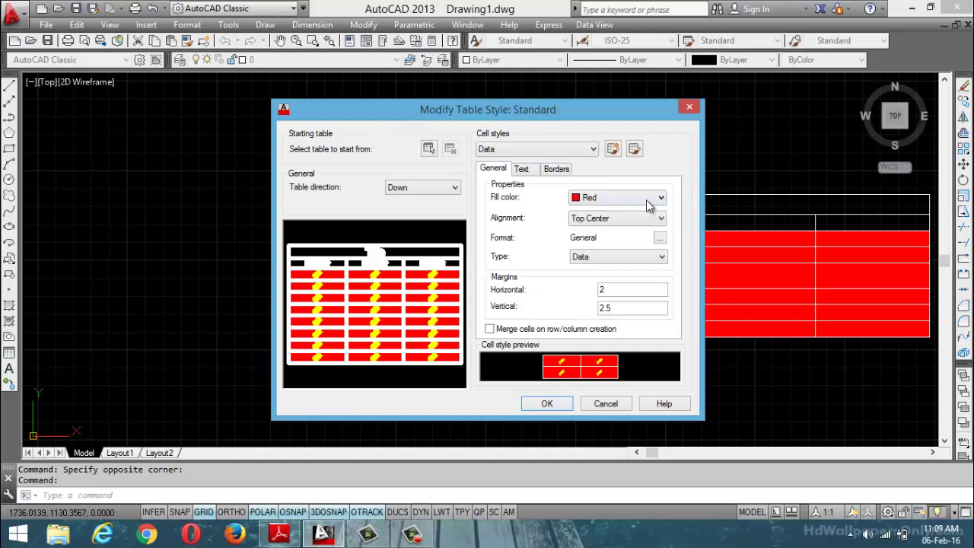
pyautogui.click(648, 201)
pyautogui.click(590, 212)
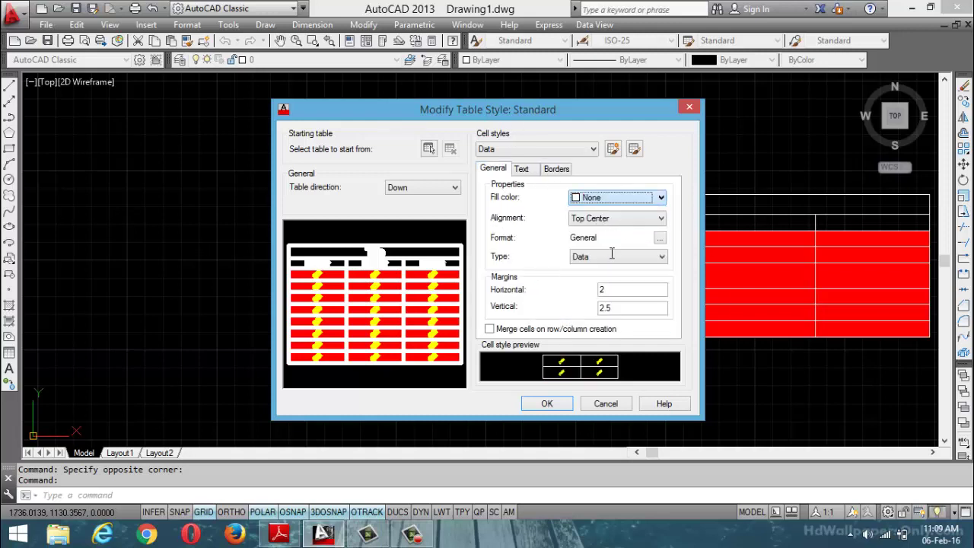
# Apply Red double-line borders to all data cell edges, then save and close
pyautogui.click(525, 171)
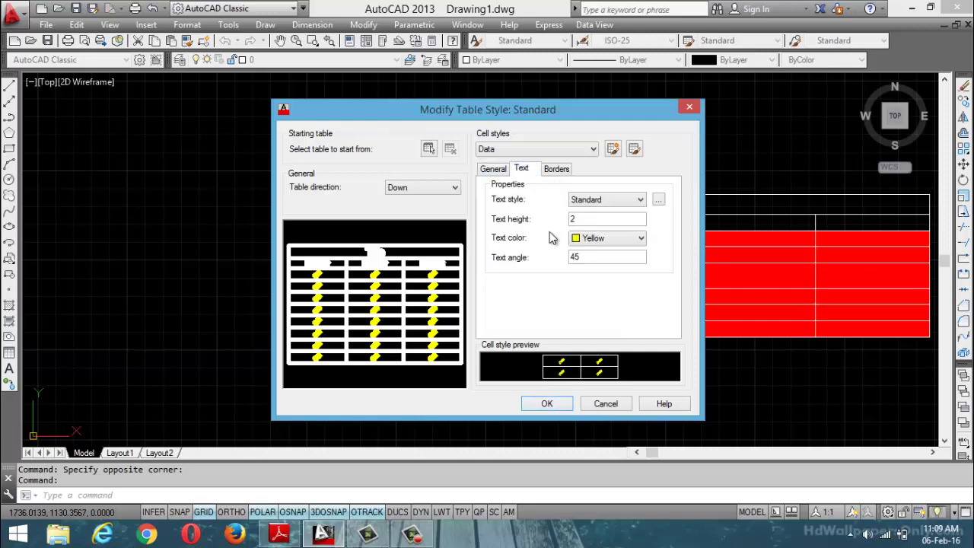
pyautogui.click(554, 172)
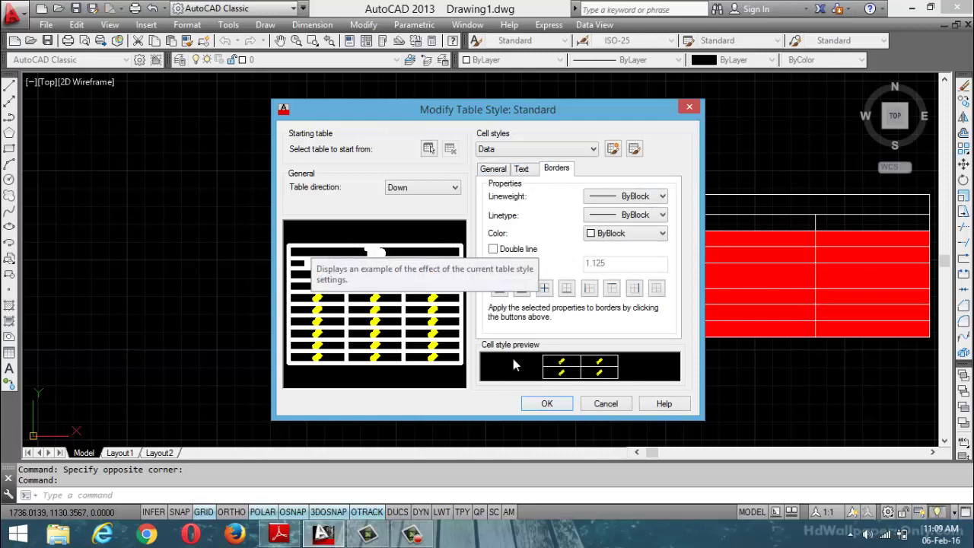
pyautogui.click(499, 289)
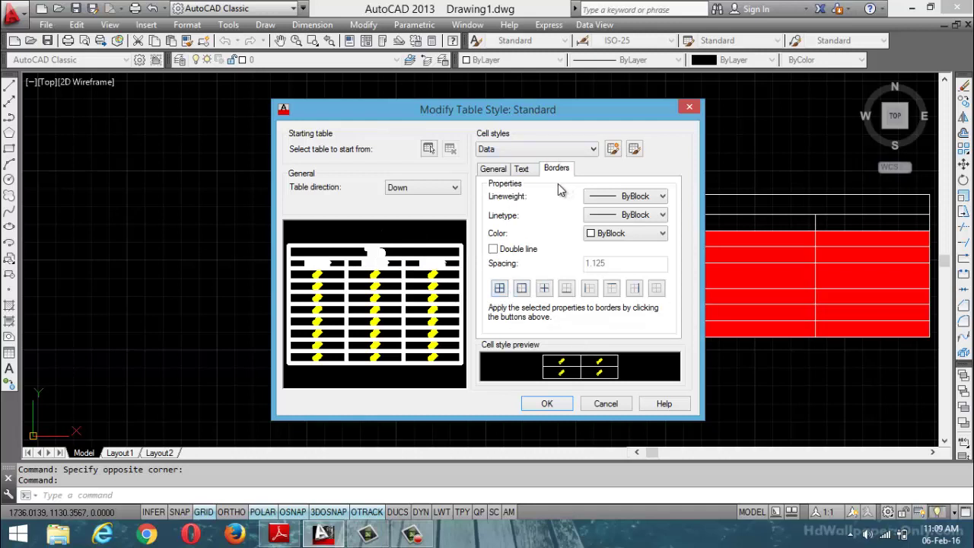
pyautogui.click(656, 233)
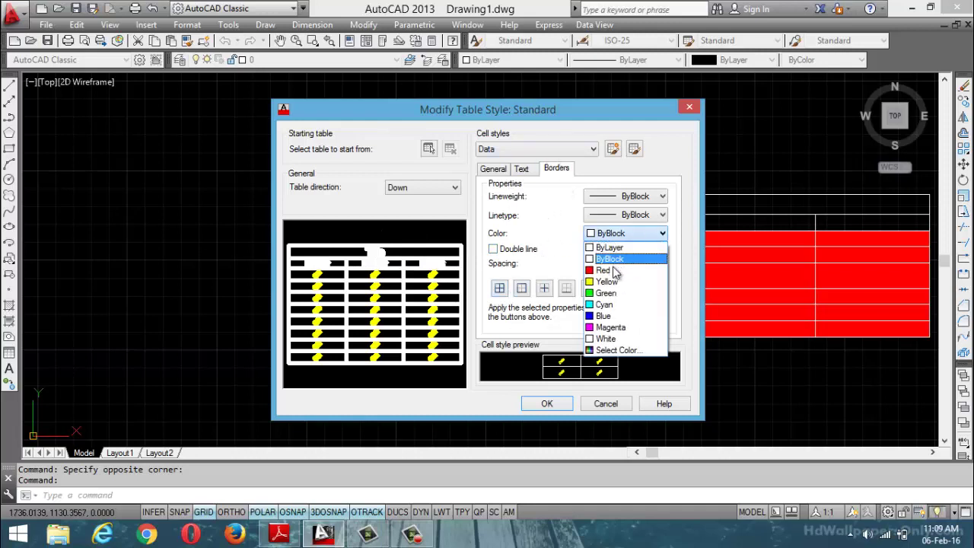
pyautogui.click(612, 271)
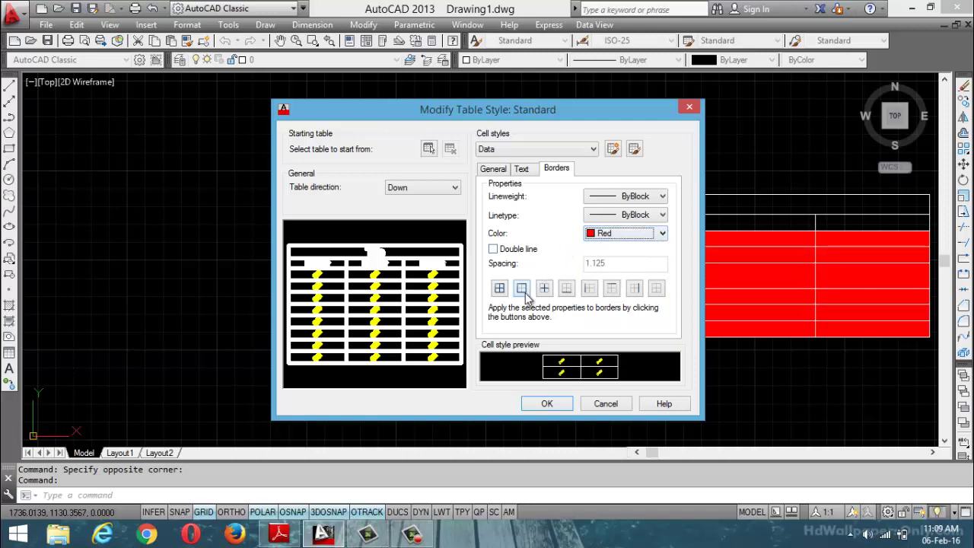
pyautogui.click(499, 252)
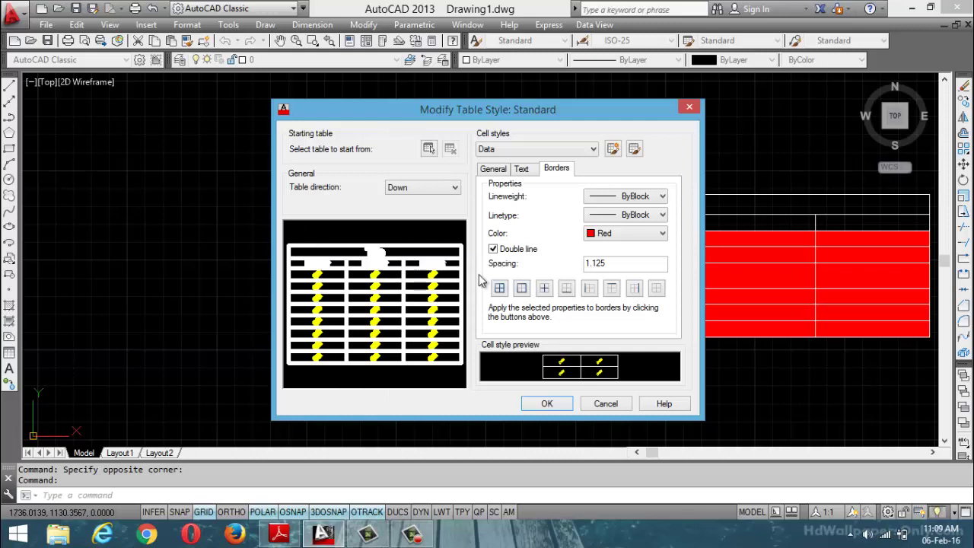
pyautogui.click(500, 287)
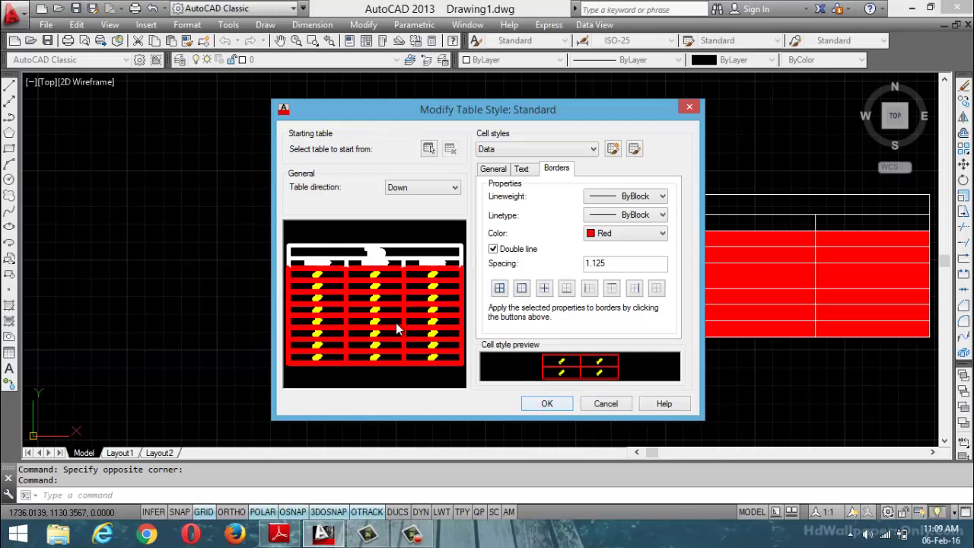
pyautogui.click(547, 403)
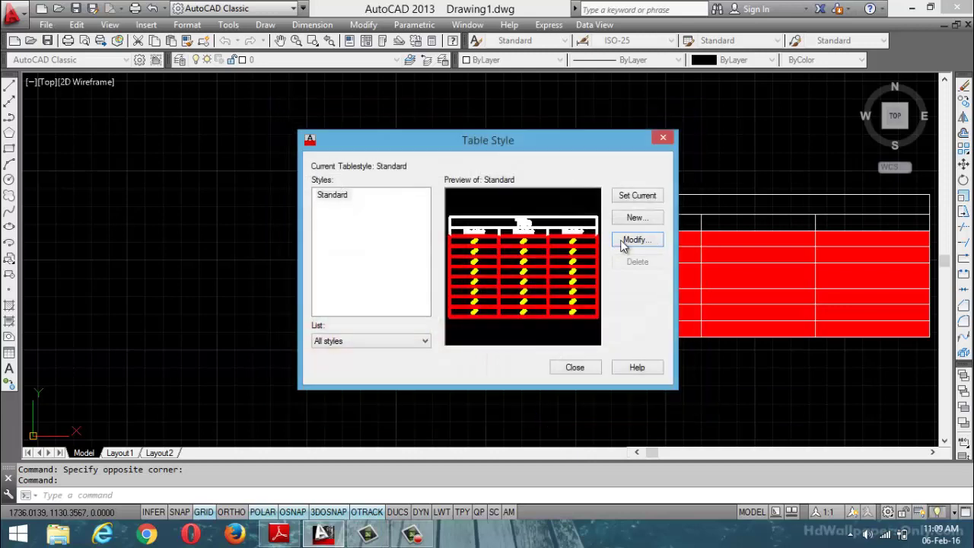
pyautogui.click(572, 367)
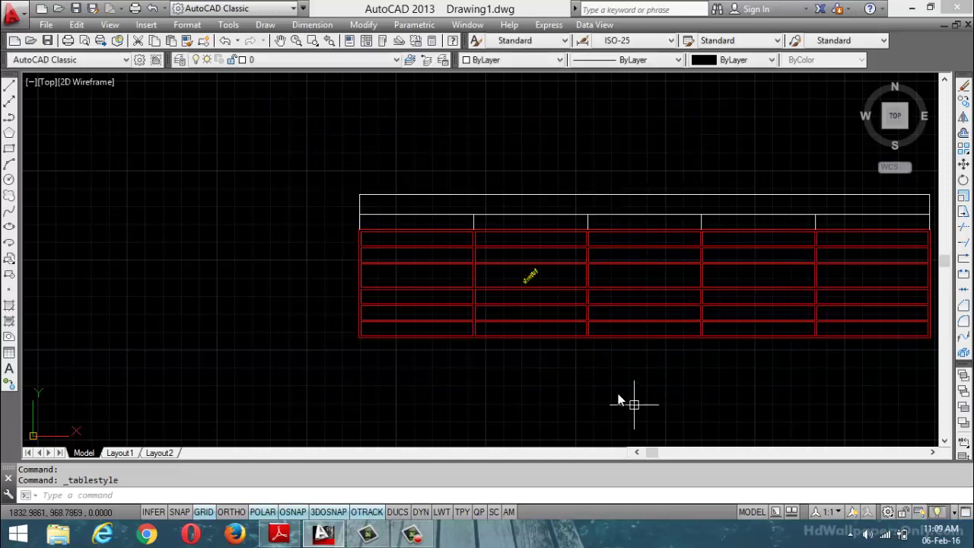
# Reopen Standard, clear then reapply borders on all data cell edges, and save
pyautogui.scroll(-4, 522, 337)
pyautogui.scroll(4, 657, 337)
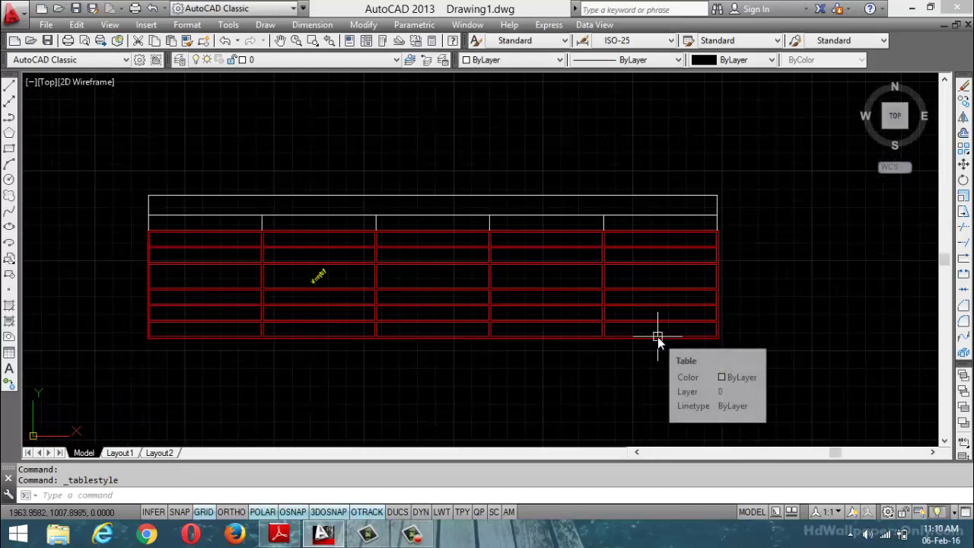
pyautogui.press('Return')
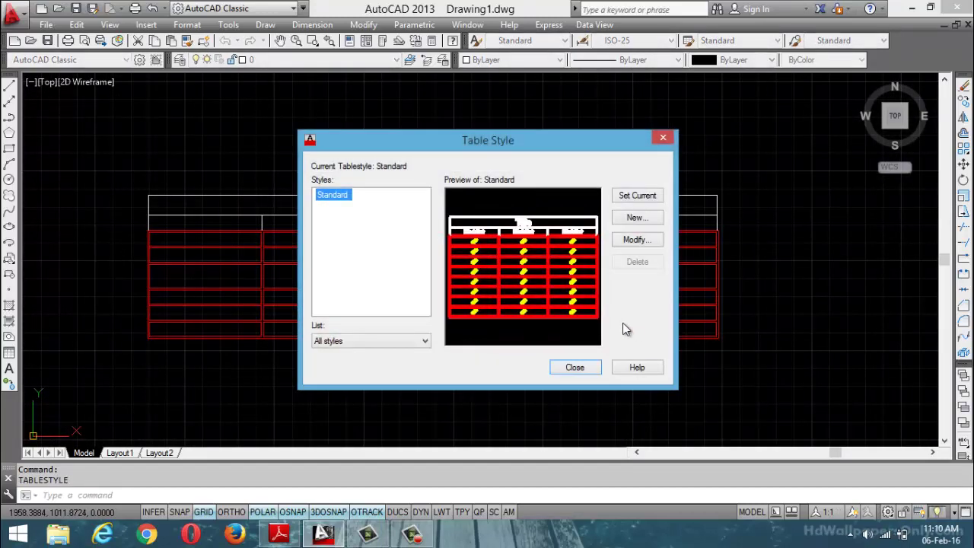
pyautogui.click(636, 239)
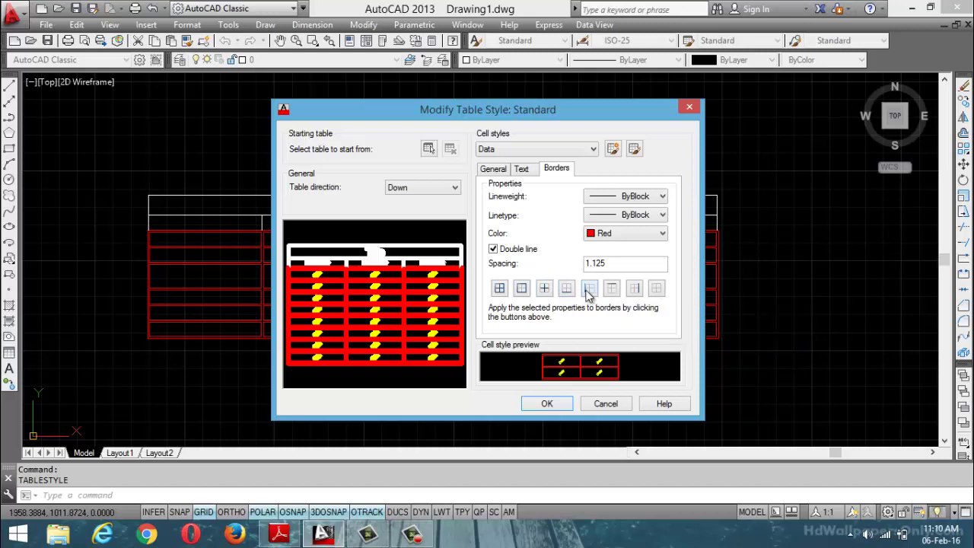
pyautogui.click(657, 291)
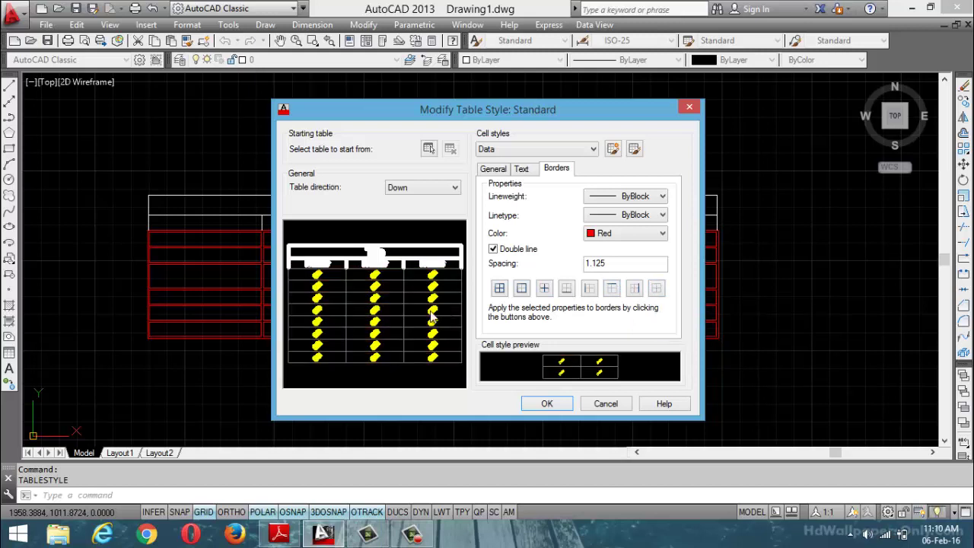
pyautogui.click(500, 291)
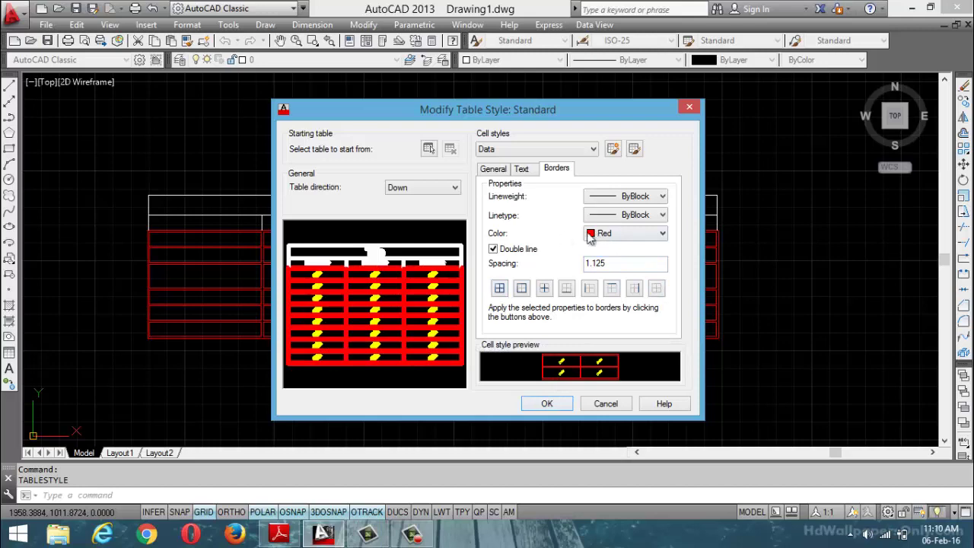
pyautogui.click(545, 403)
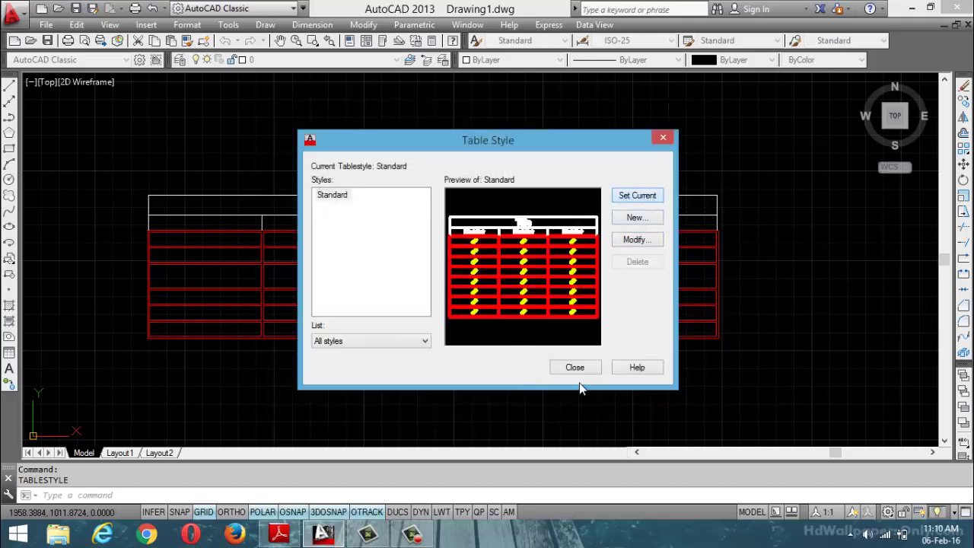
pyautogui.click(576, 367)
pyautogui.scroll(2, 427, 246)
pyautogui.scroll(-4, 434, 279)
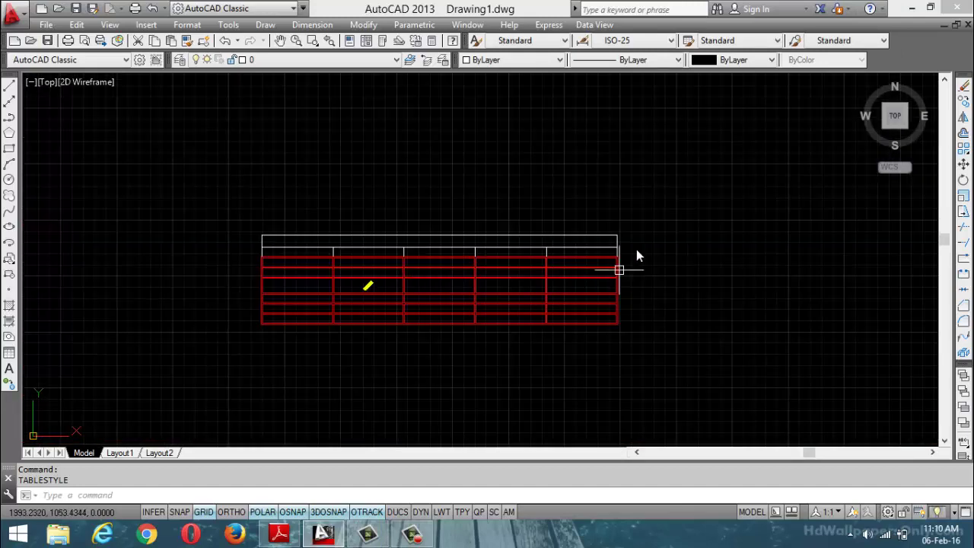
# Insert an empty 5-column, 6-row table to the upper right of the first
pyautogui.click(265, 24)
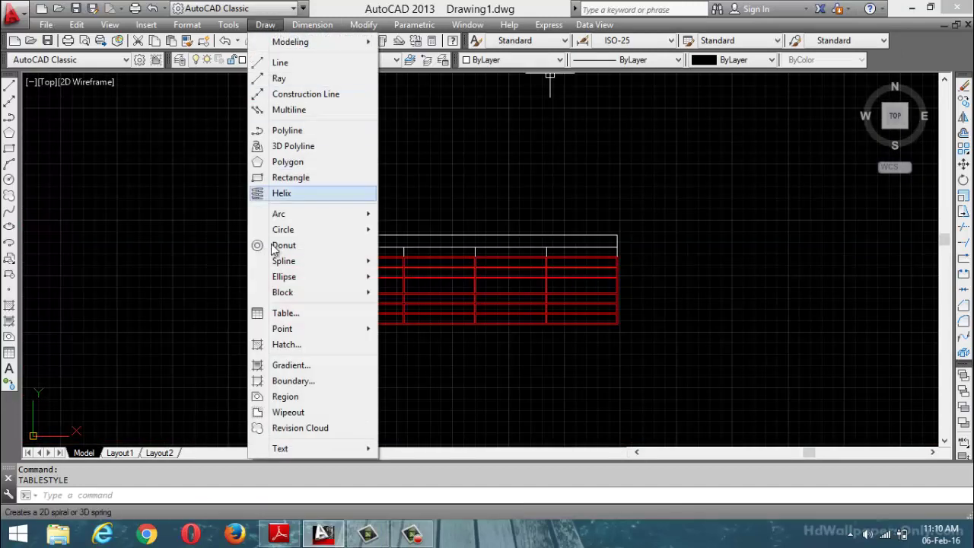
pyautogui.click(295, 313)
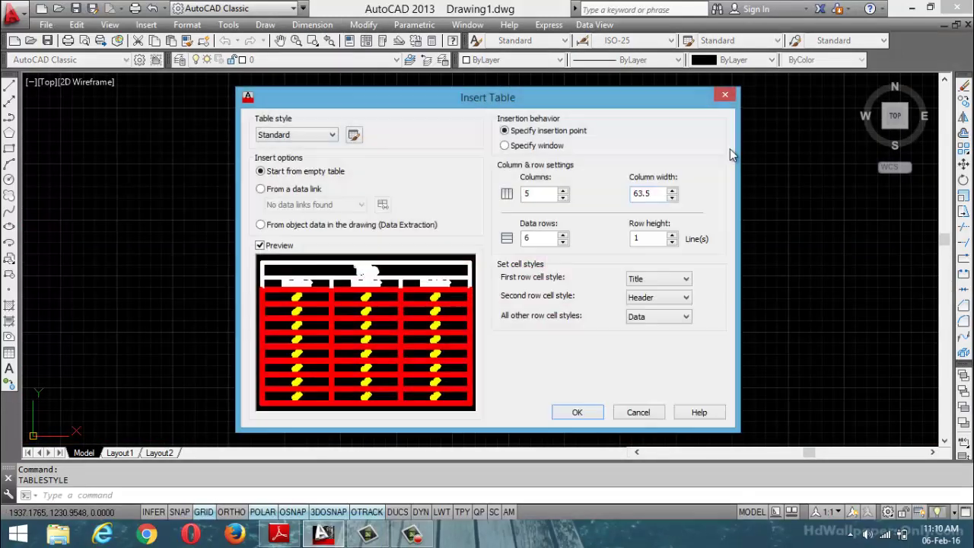
pyautogui.click(576, 412)
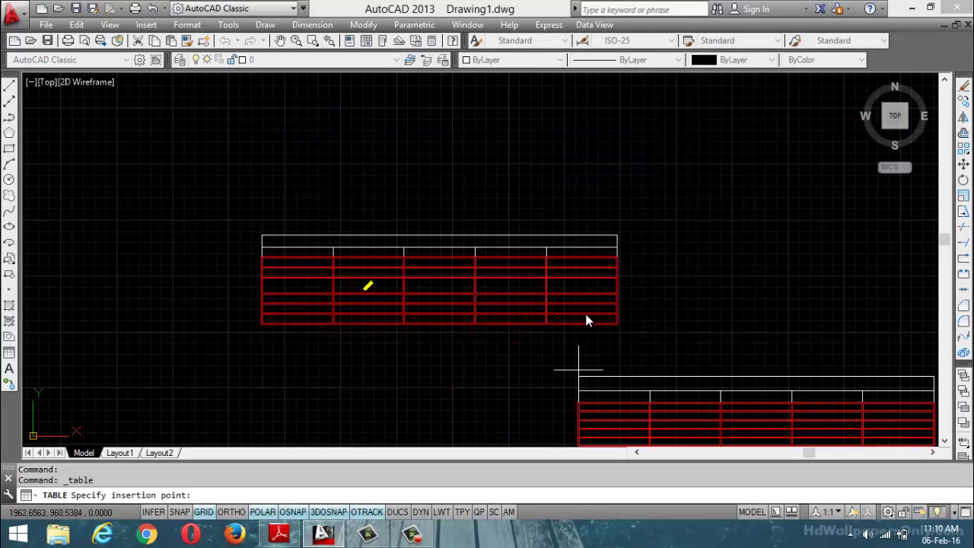
pyautogui.click(476, 141)
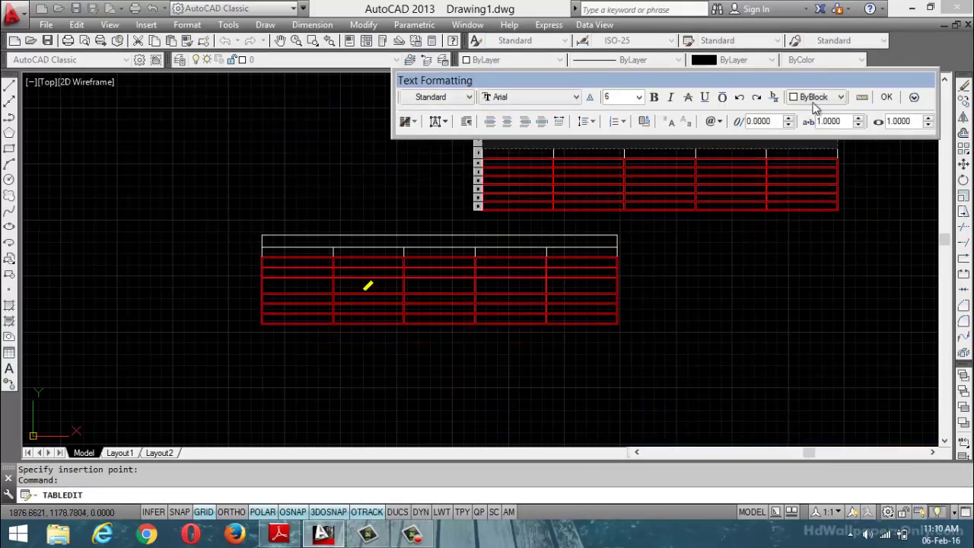
pyautogui.click(888, 98)
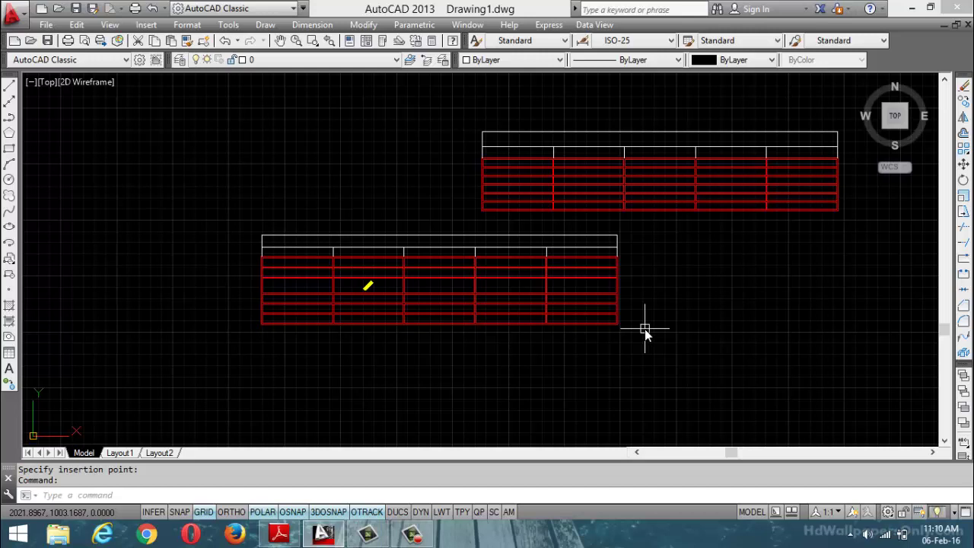
pyautogui.write('ts')
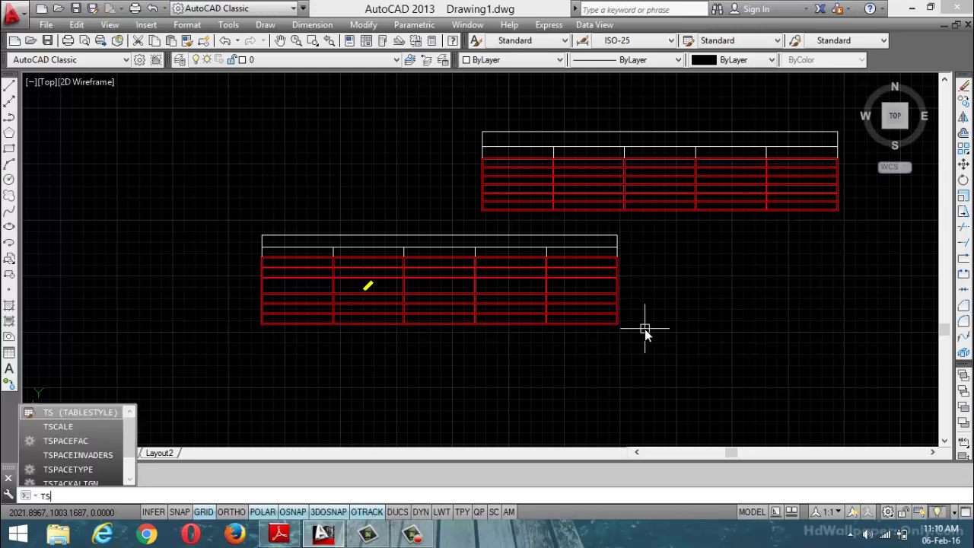
# Confirm Standard's red double-line borders, make it current, and select both tables
pyautogui.press('Return')
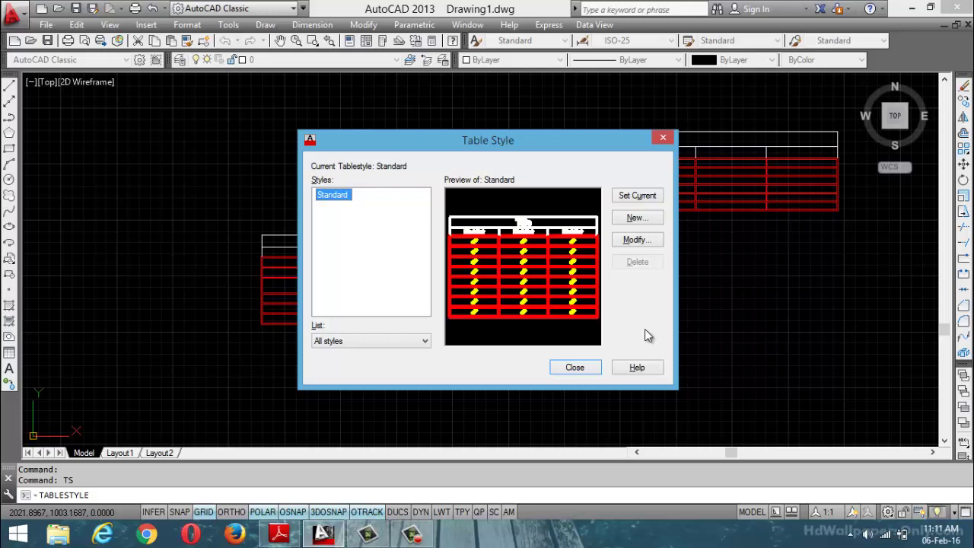
pyautogui.click(626, 244)
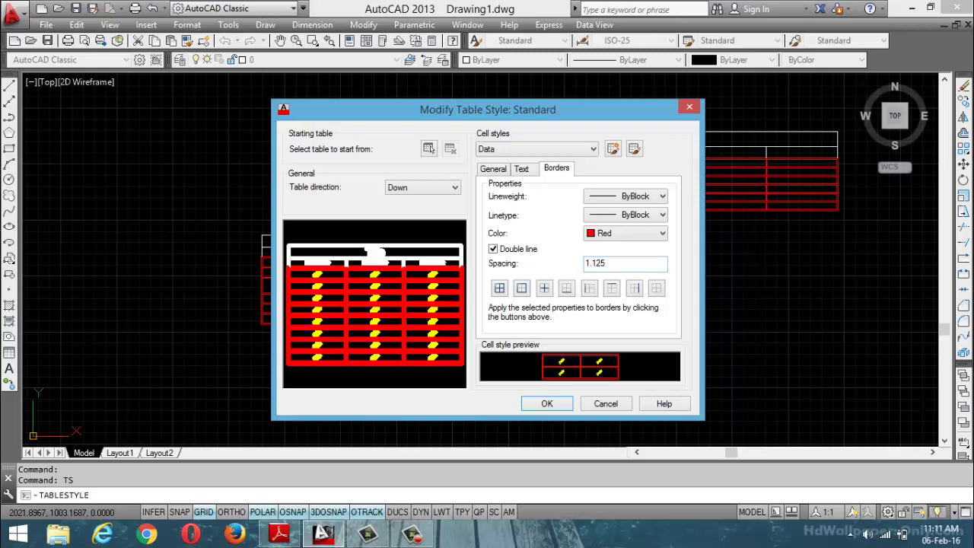
pyautogui.click(547, 404)
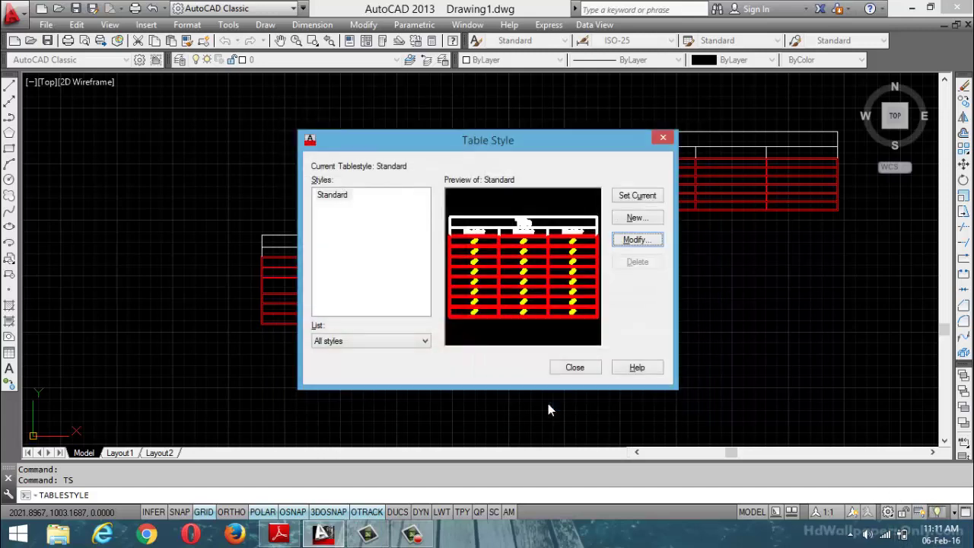
pyautogui.click(636, 197)
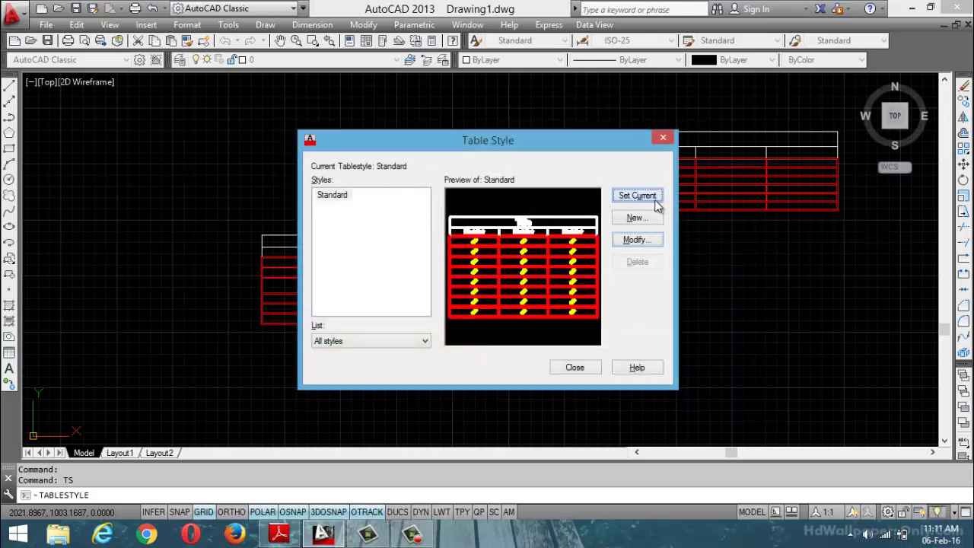
pyautogui.click(570, 371)
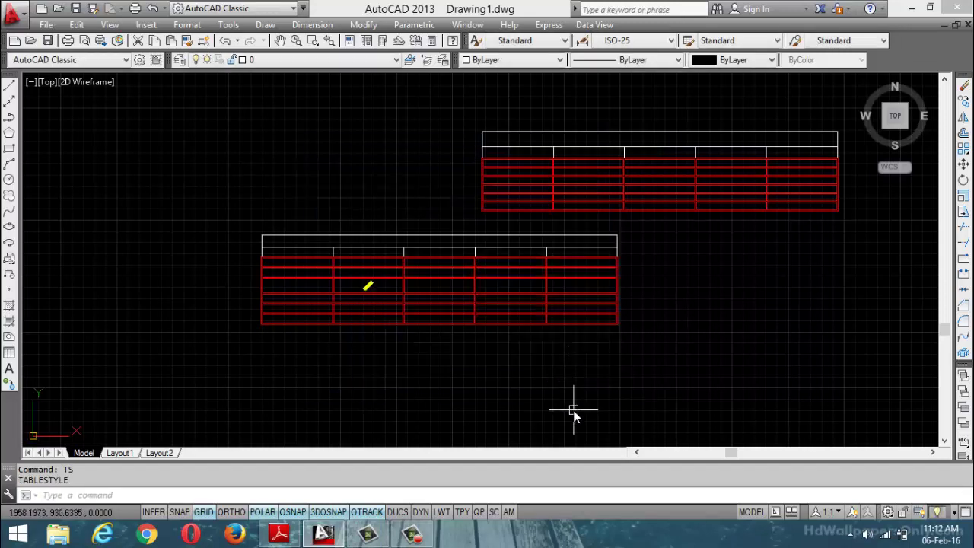
pyautogui.hotkey('ctrl', 'a')
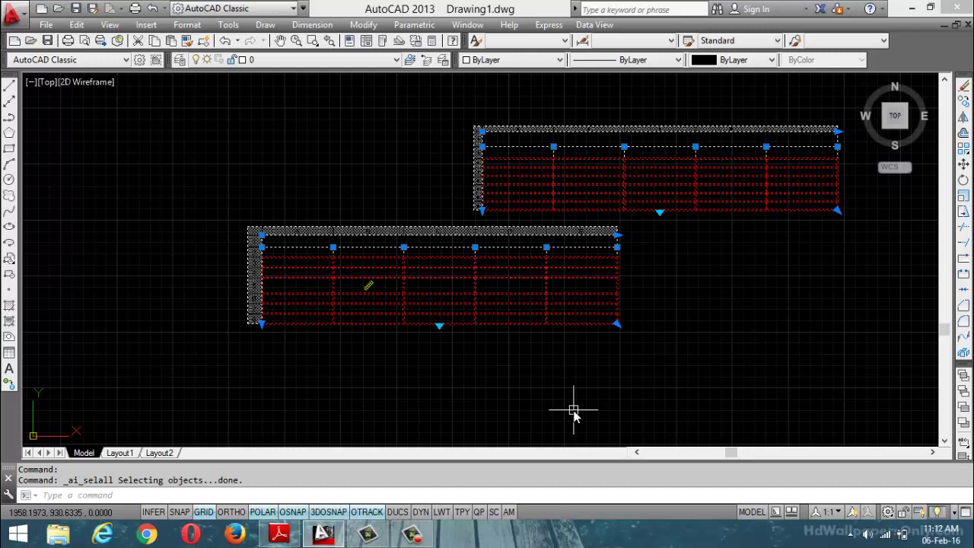
# Erase both selected tables from the drawing
pyautogui.press('Delete')
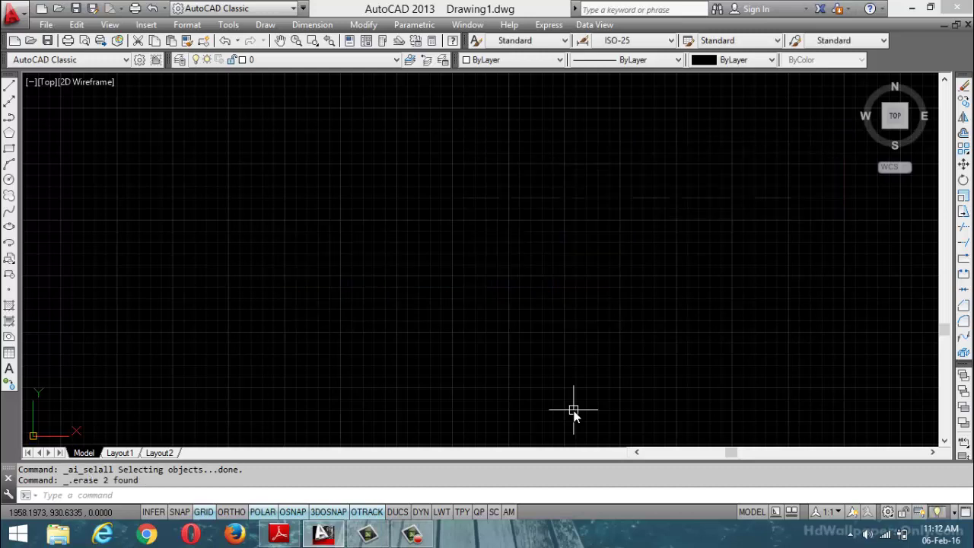
pyautogui.click(407, 537)
pyautogui.click(403, 539)
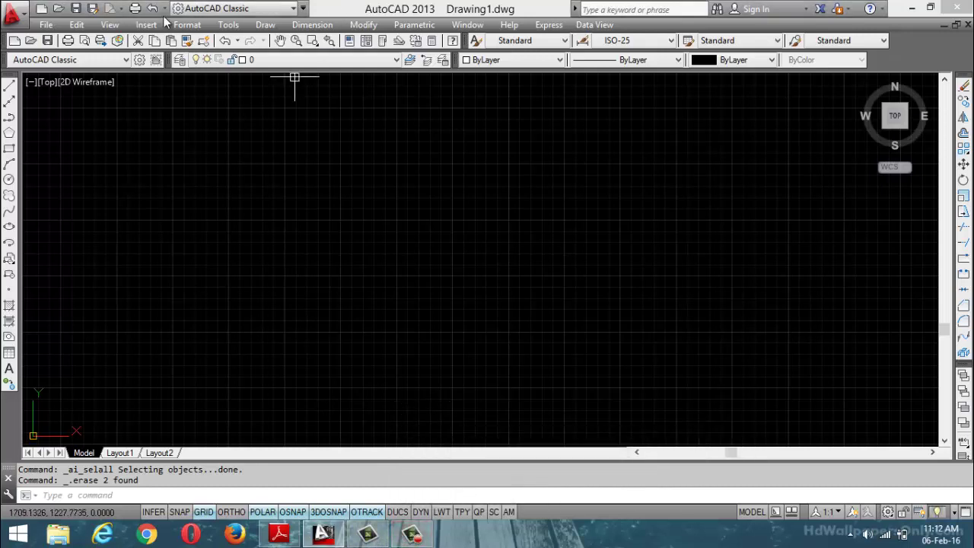
pyautogui.click(179, 26)
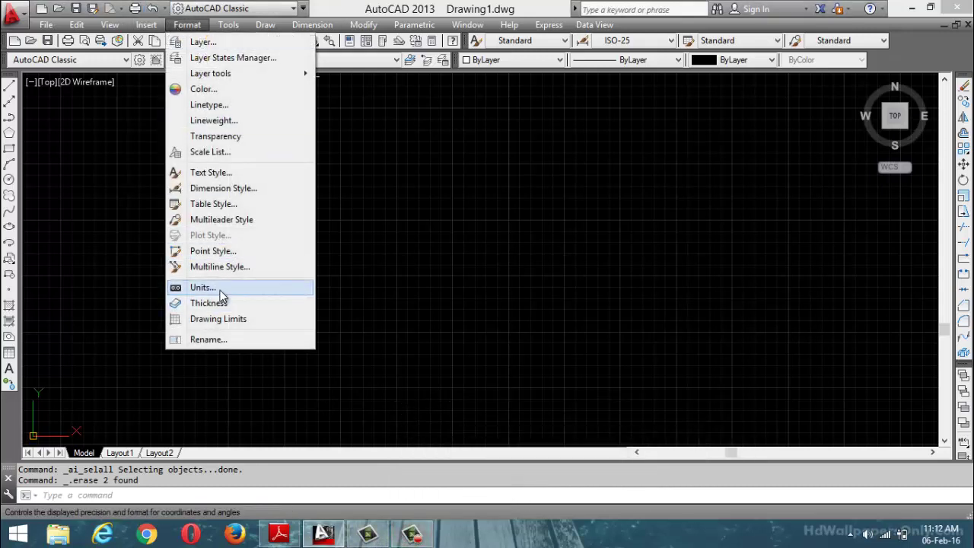
pyautogui.click(223, 220)
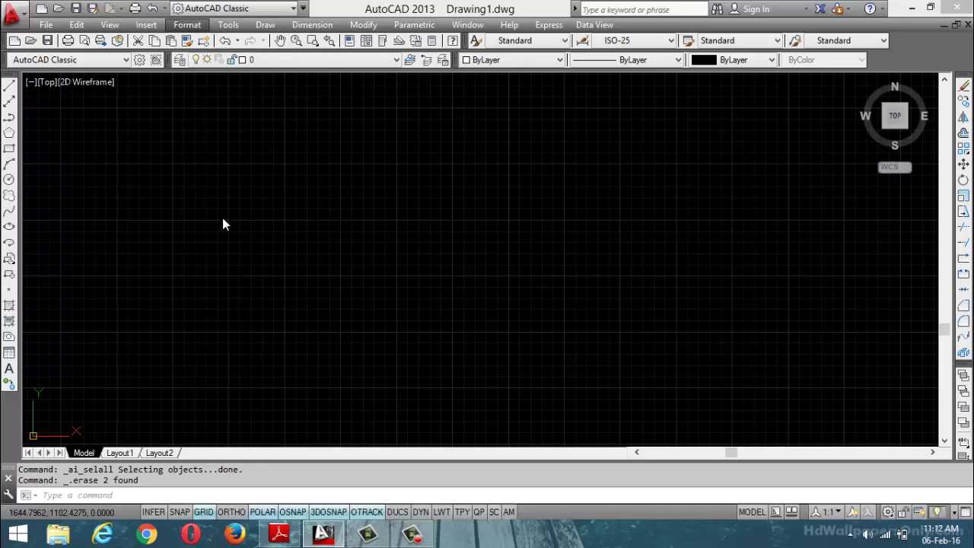
# Draw a circle centred left of the drawing centre
pyautogui.click(9, 179)
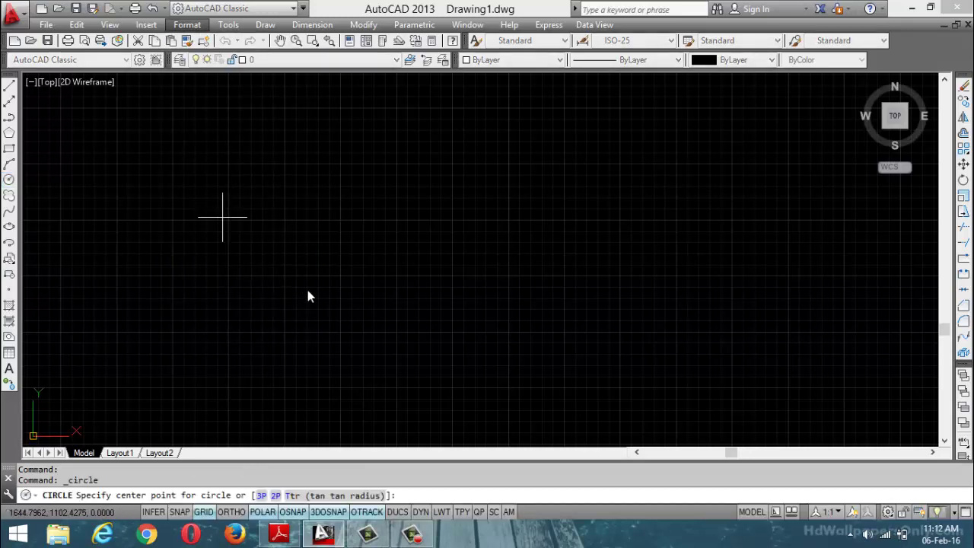
pyautogui.click(307, 290)
pyautogui.click(332, 245)
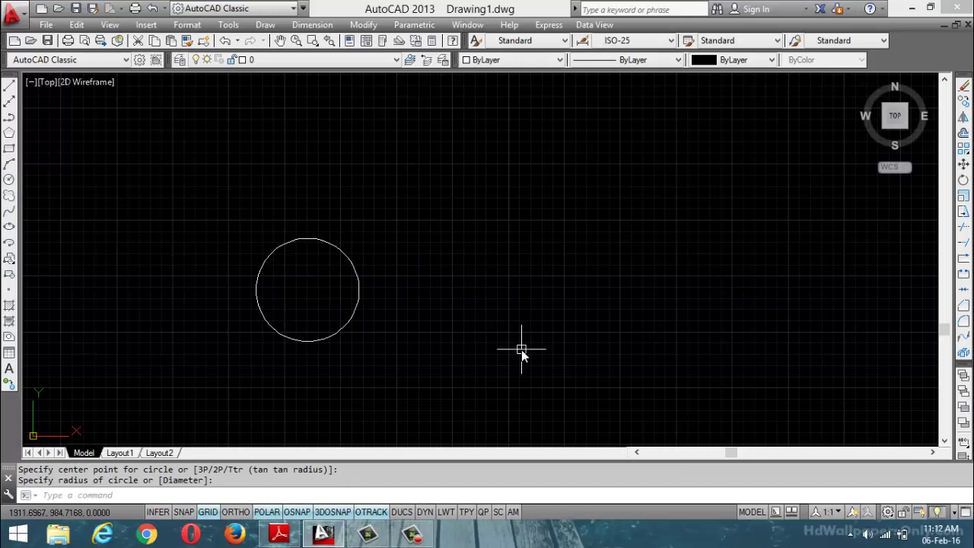
pyautogui.press('Escape')
pyautogui.press('Escape')
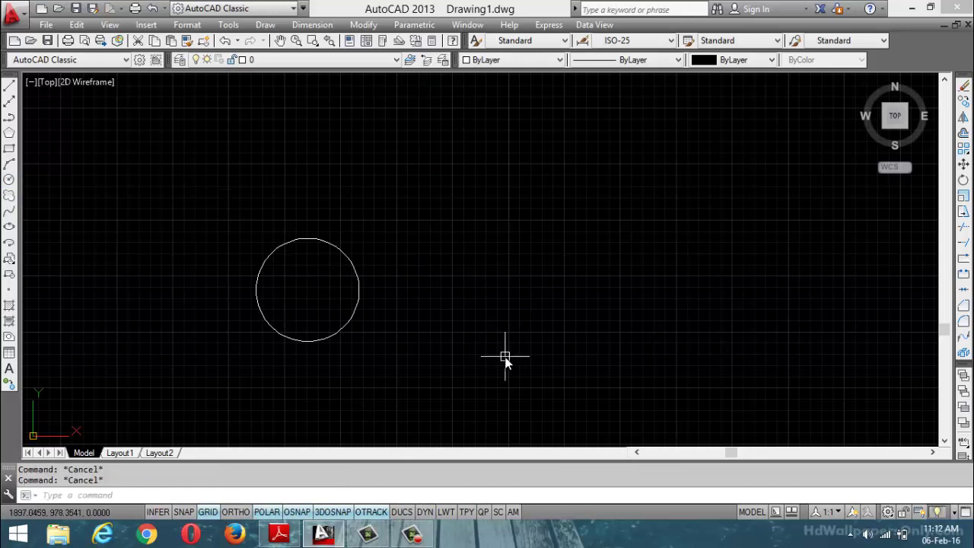
# Draw two text-less multileaders (MLD) from the circle's right edge toward the upper right
pyautogui.write('MLD')
pyautogui.press('Return')
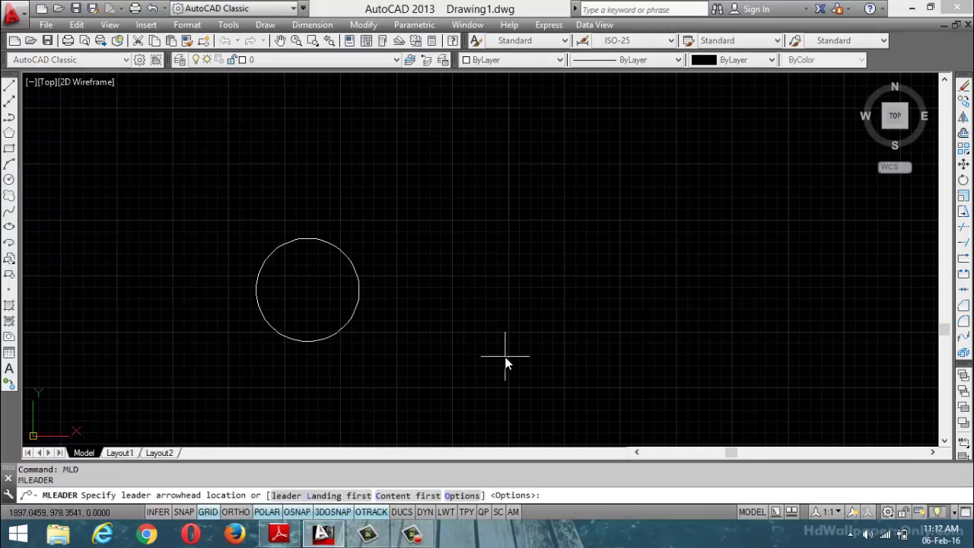
pyautogui.click(354, 272)
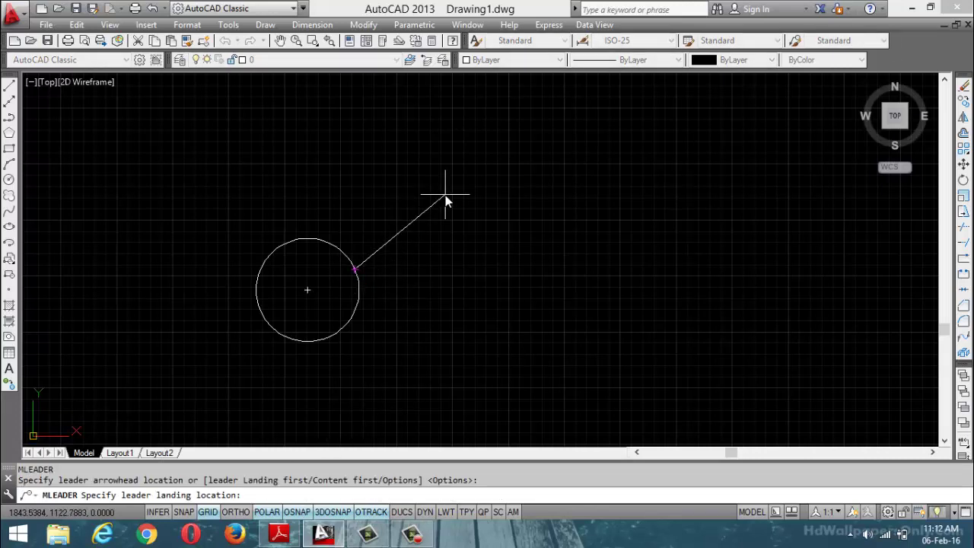
pyautogui.click(446, 195)
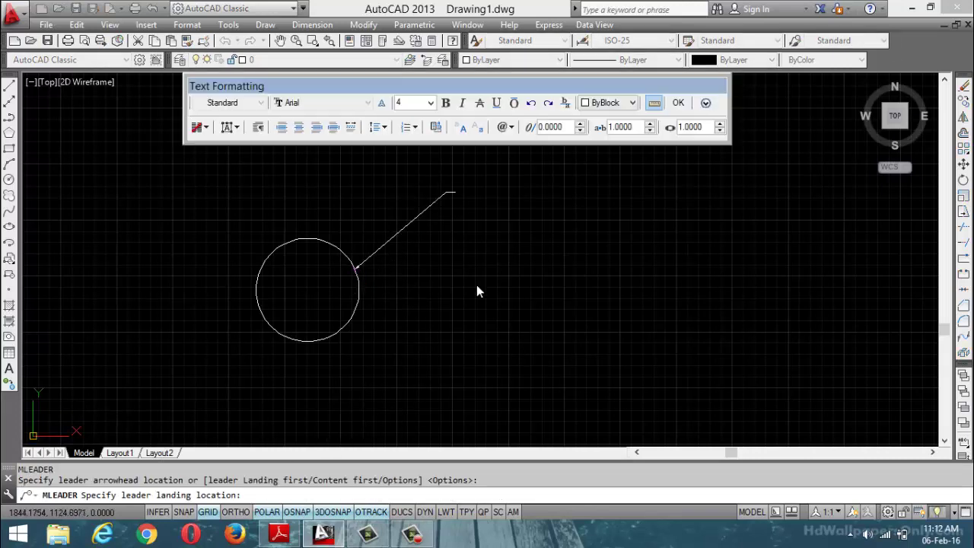
pyautogui.click(677, 103)
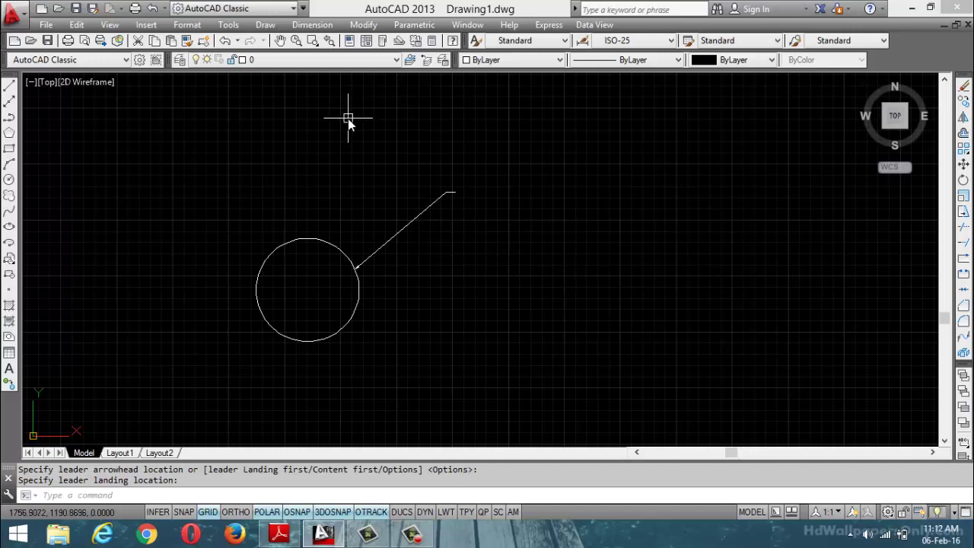
pyautogui.write('mld')
pyautogui.press('Return')
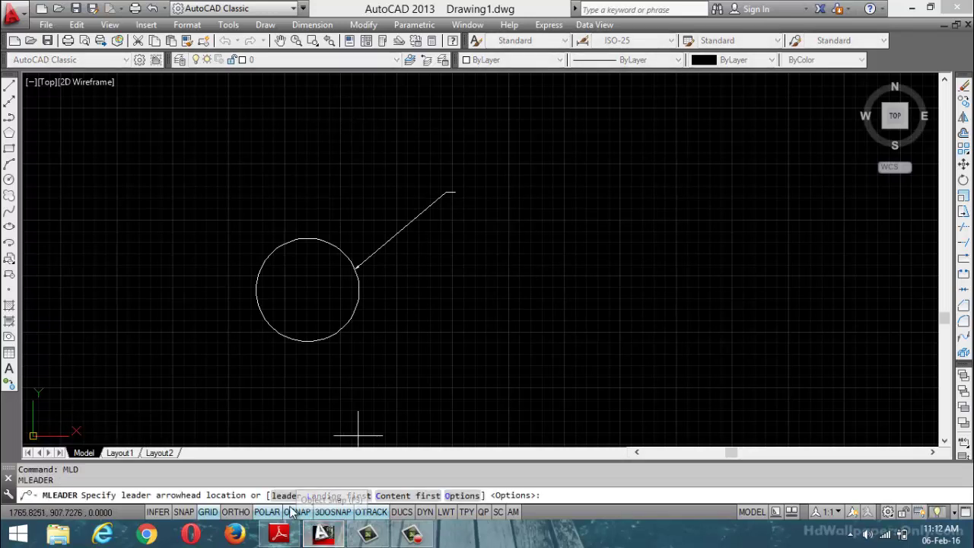
pyautogui.click(364, 309)
pyautogui.click(461, 249)
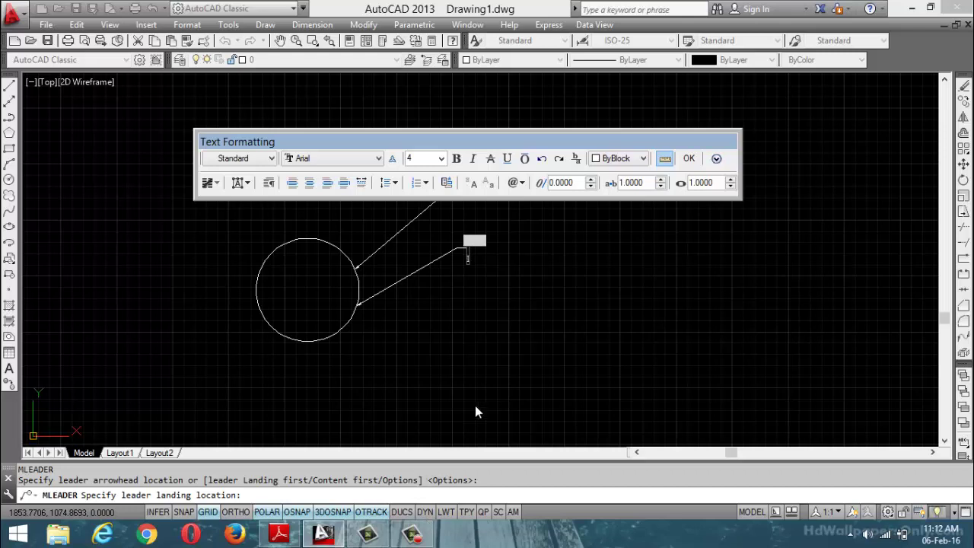
pyautogui.click(689, 158)
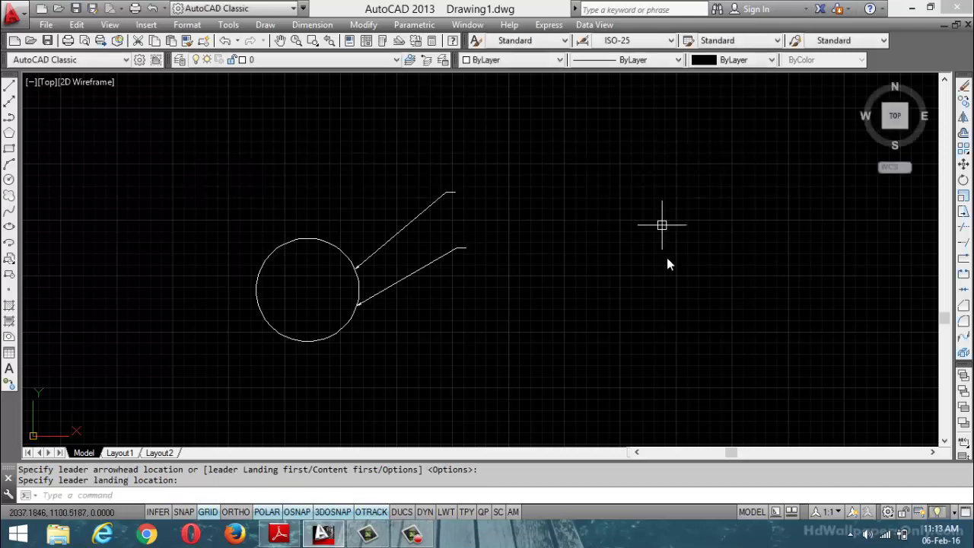
pyautogui.press('Escape')
pyautogui.press('Escape')
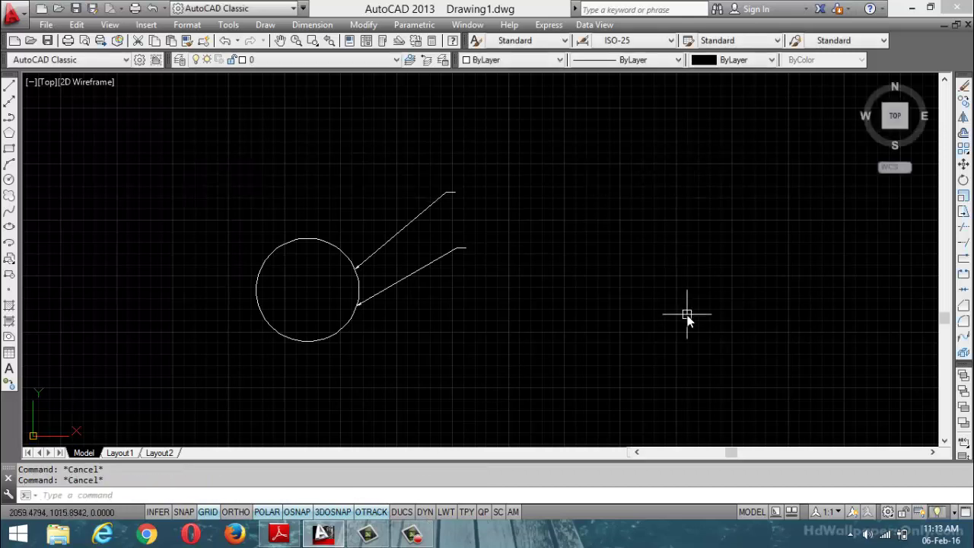
# Edit the Standard multileader style so its leaders are red splines
pyautogui.click(196, 27)
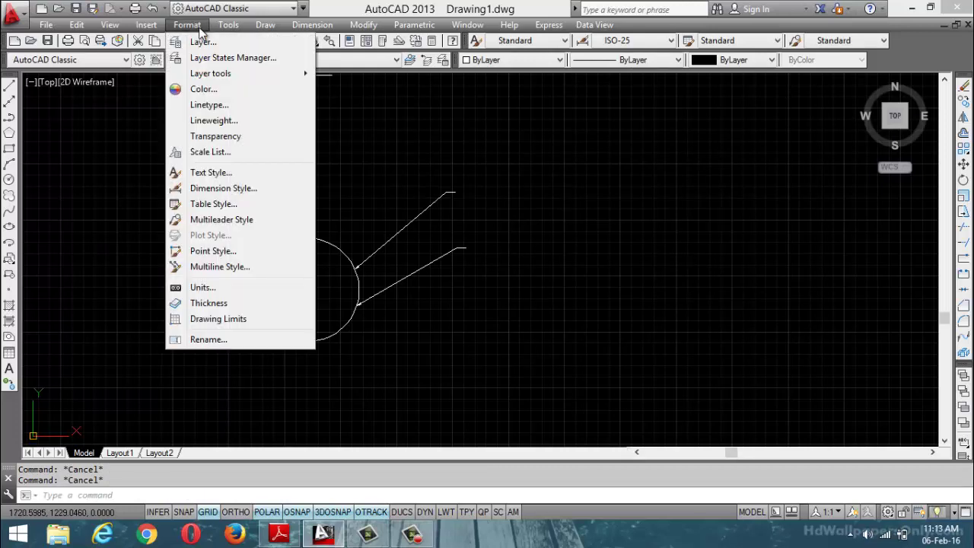
pyautogui.click(235, 221)
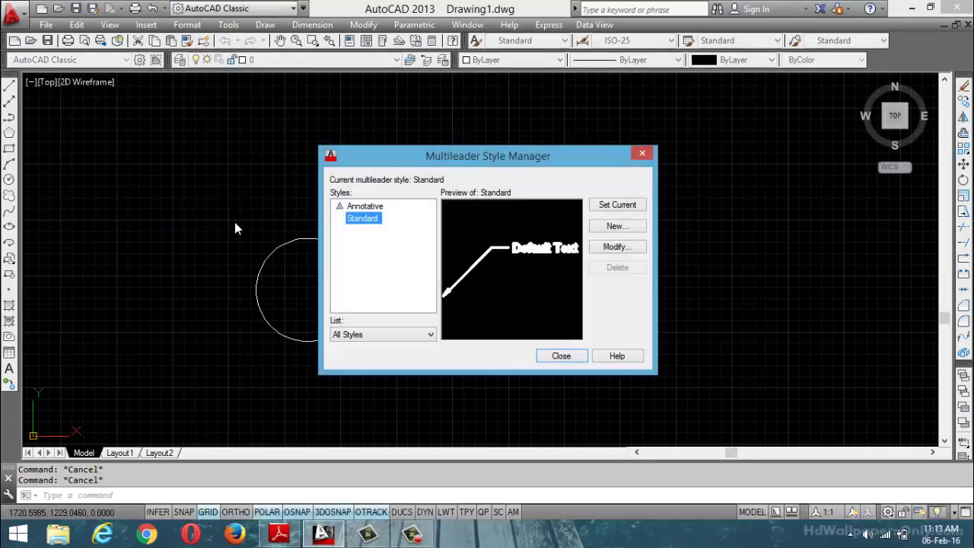
pyautogui.click(609, 251)
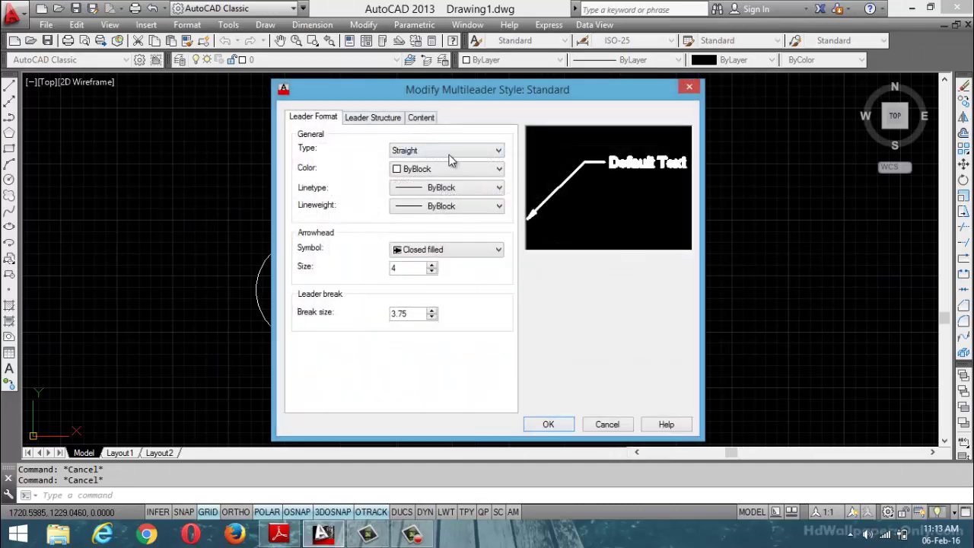
pyautogui.click(479, 153)
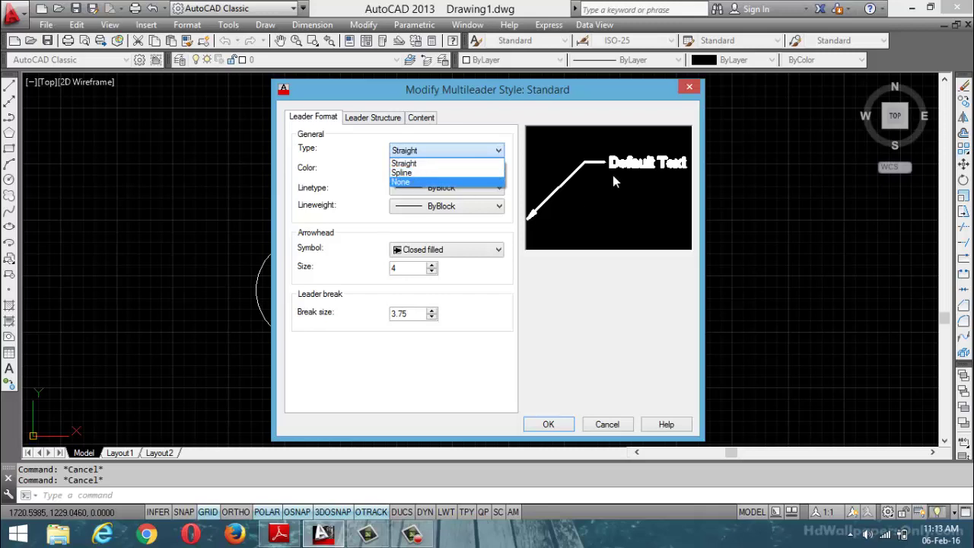
pyautogui.click(441, 173)
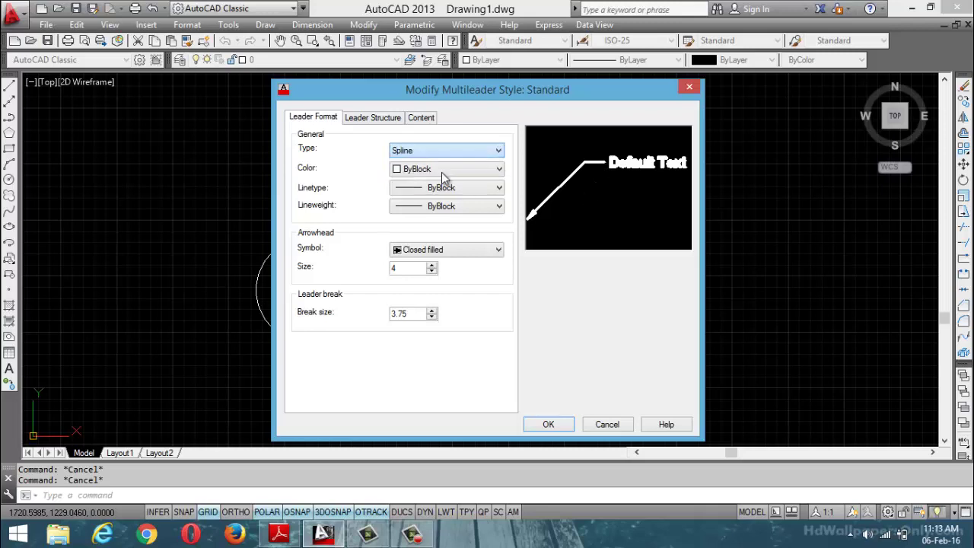
pyautogui.click(473, 168)
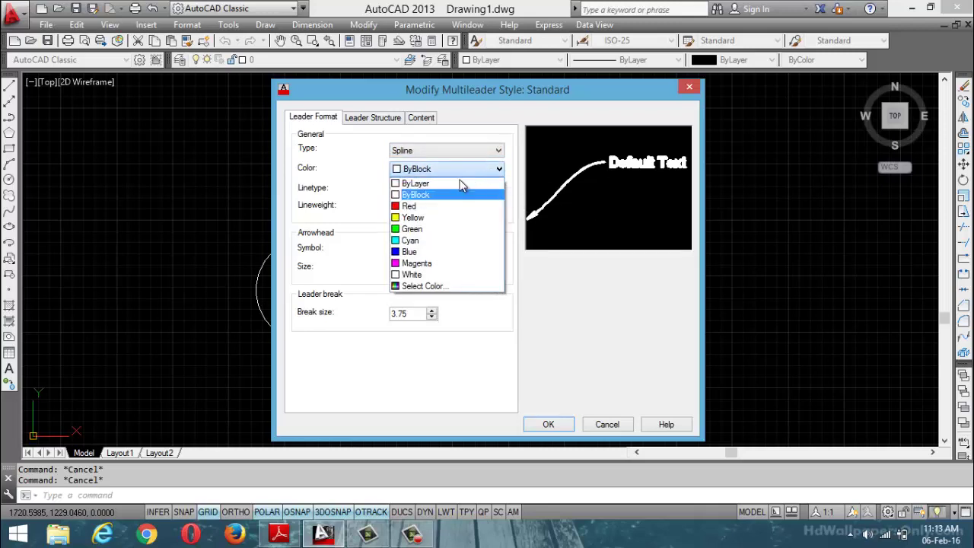
pyautogui.click(444, 207)
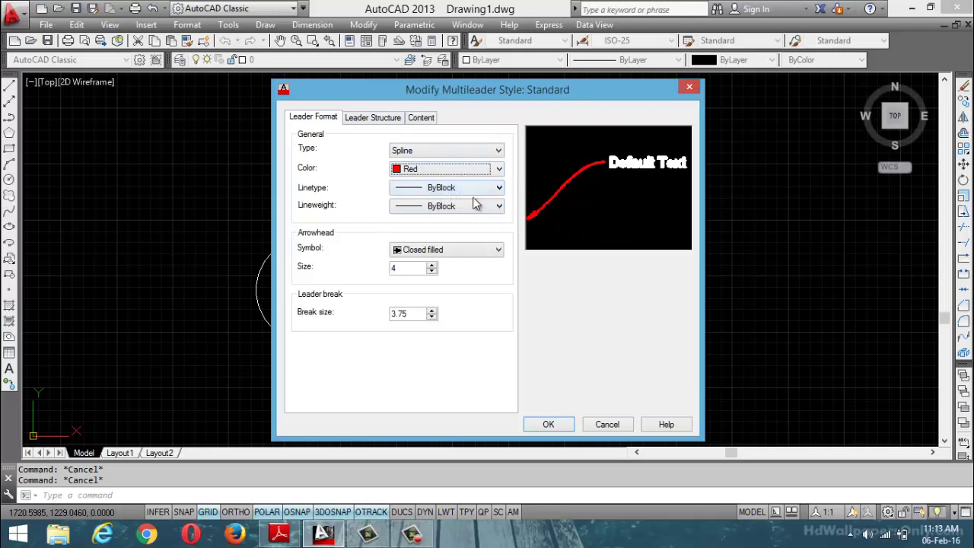
# Try tick and dot arrowheads, then keep Closed filled at size 4
pyautogui.click(481, 253)
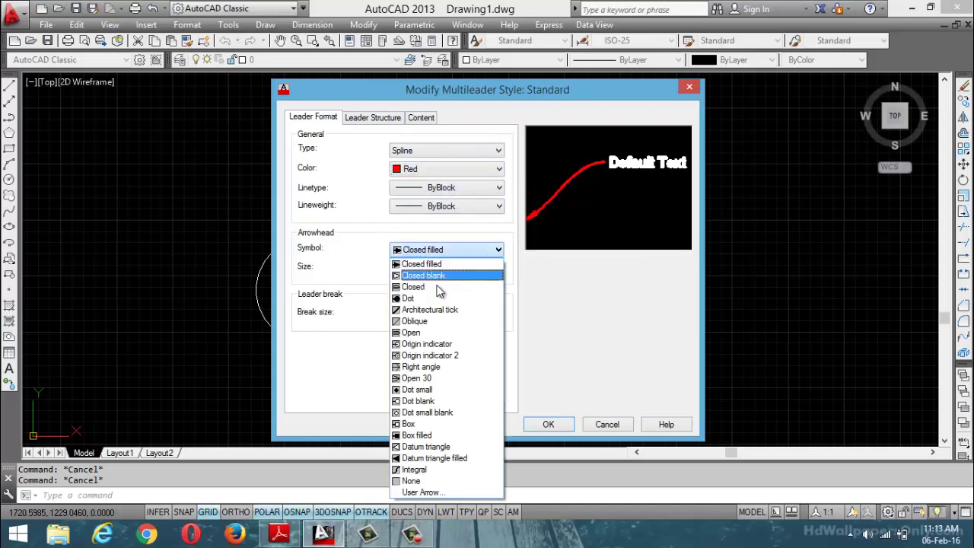
pyautogui.click(441, 309)
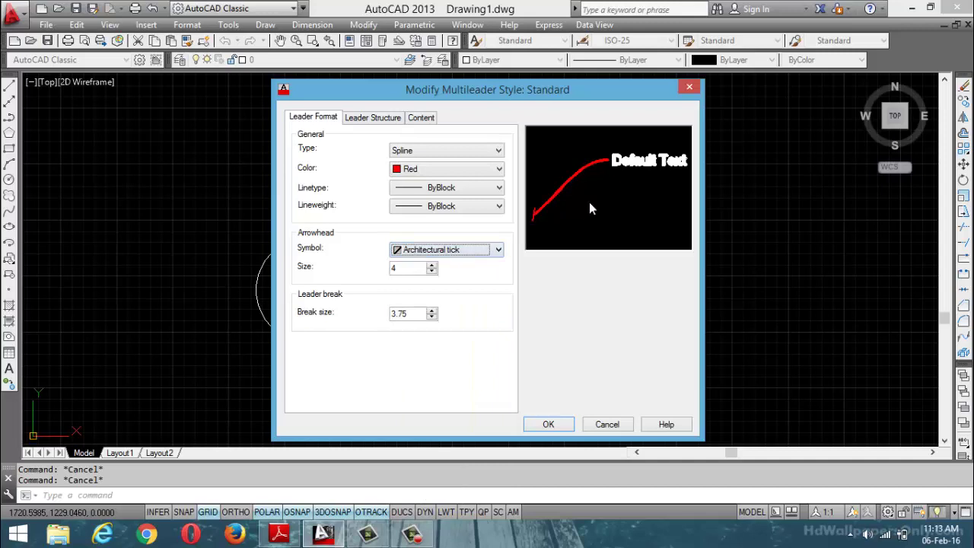
pyautogui.click(496, 250)
pyautogui.click(434, 301)
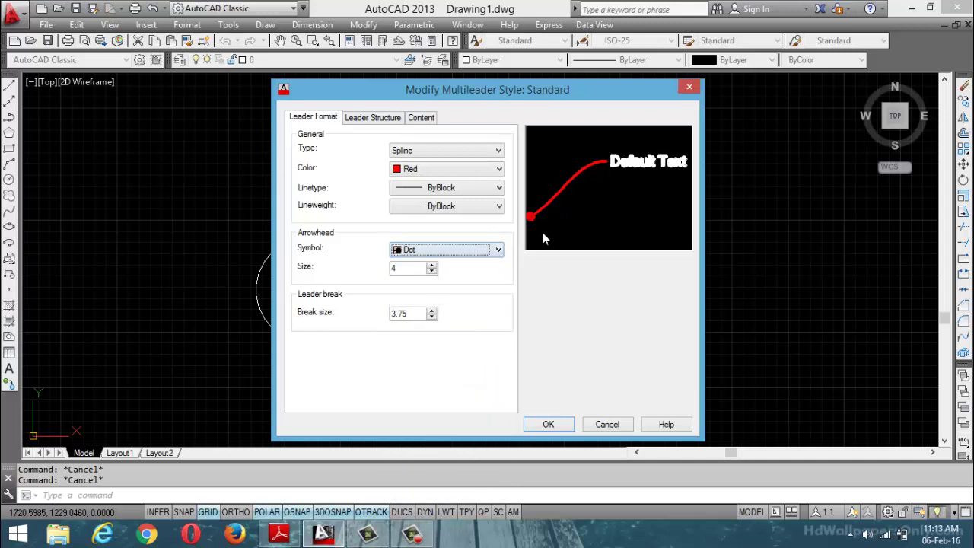
pyautogui.click(499, 250)
pyautogui.scroll(1, 456, 304)
pyautogui.click(435, 259)
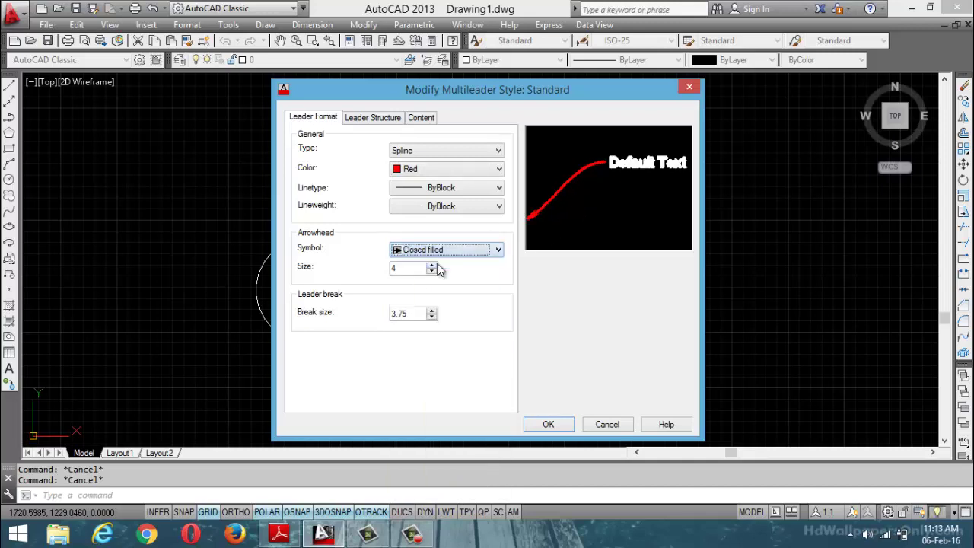
pyautogui.doubleClick(413, 266)
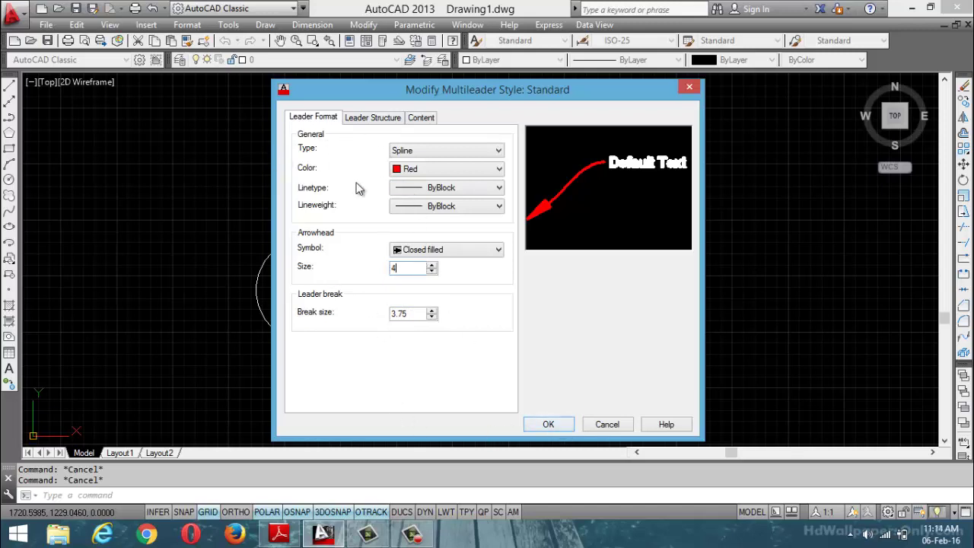
pyautogui.click(367, 120)
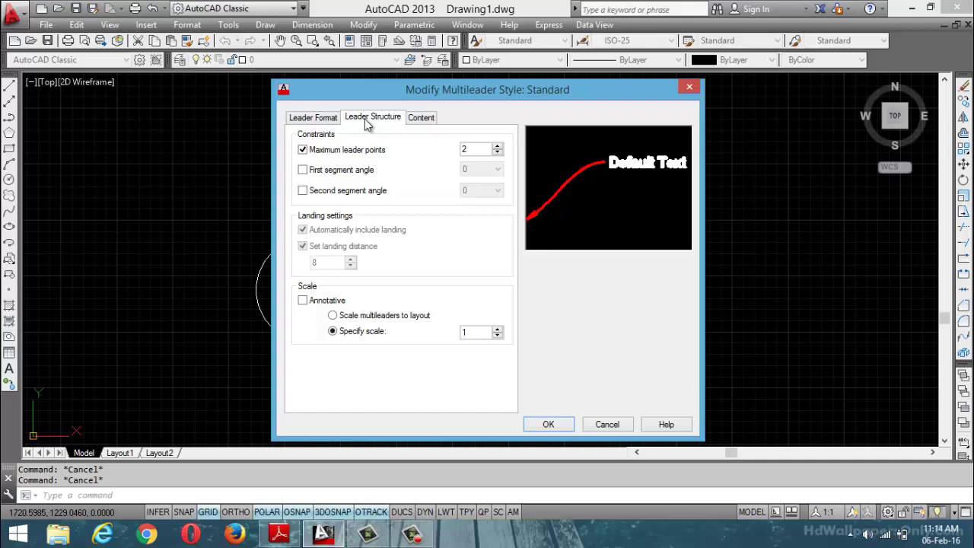
# Check the Maximum leader points value of 2, then view the style's content settings
pyautogui.click(497, 152)
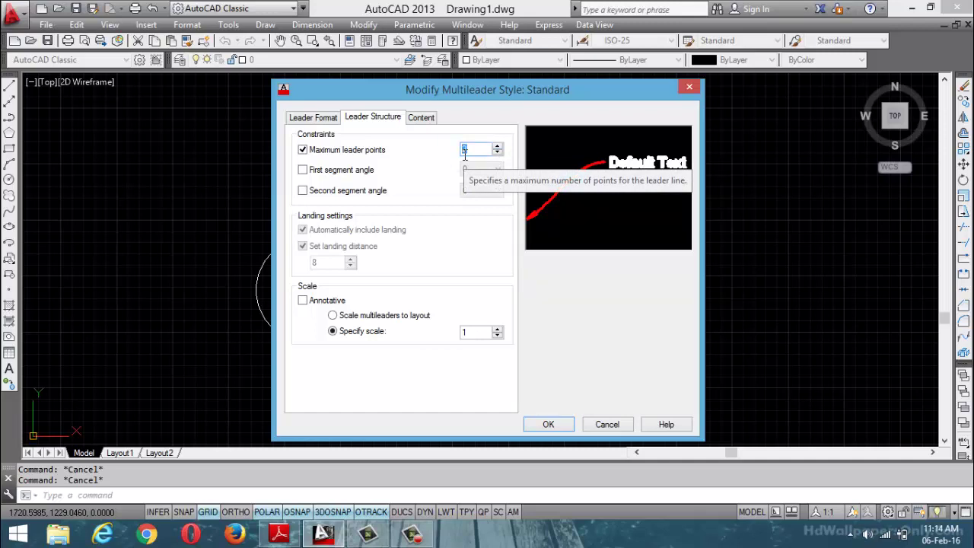
pyautogui.click(422, 118)
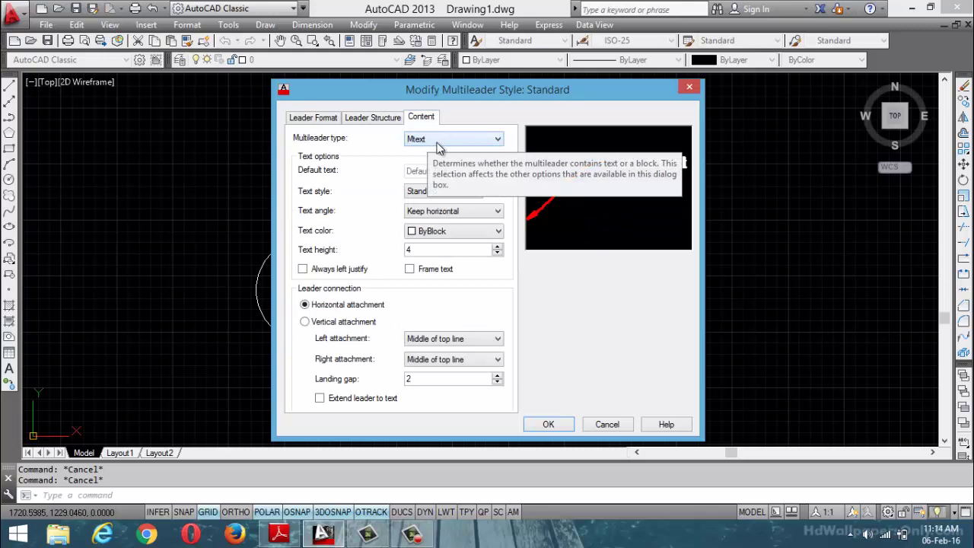
# Set the leader content to a User Block and find the drawing's block list empty
pyautogui.click(439, 140)
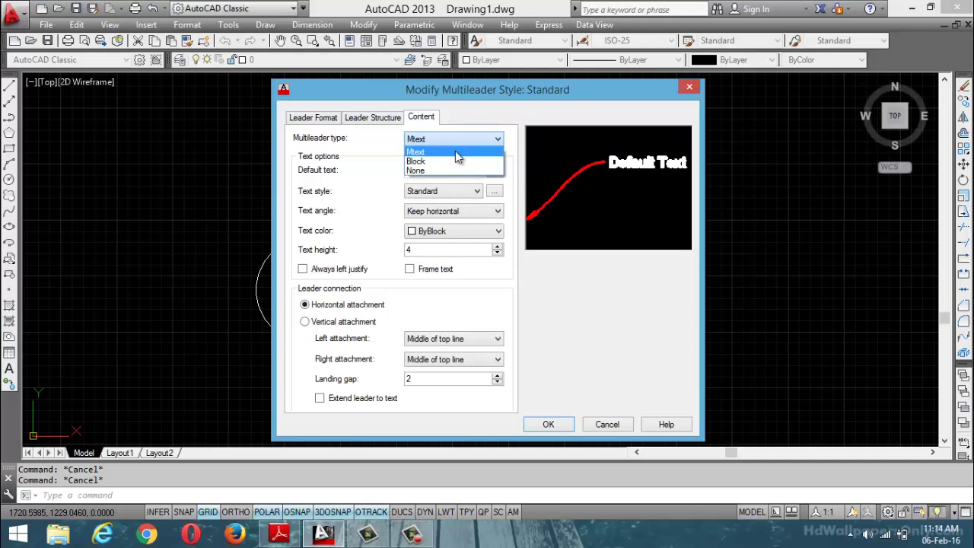
pyautogui.click(455, 161)
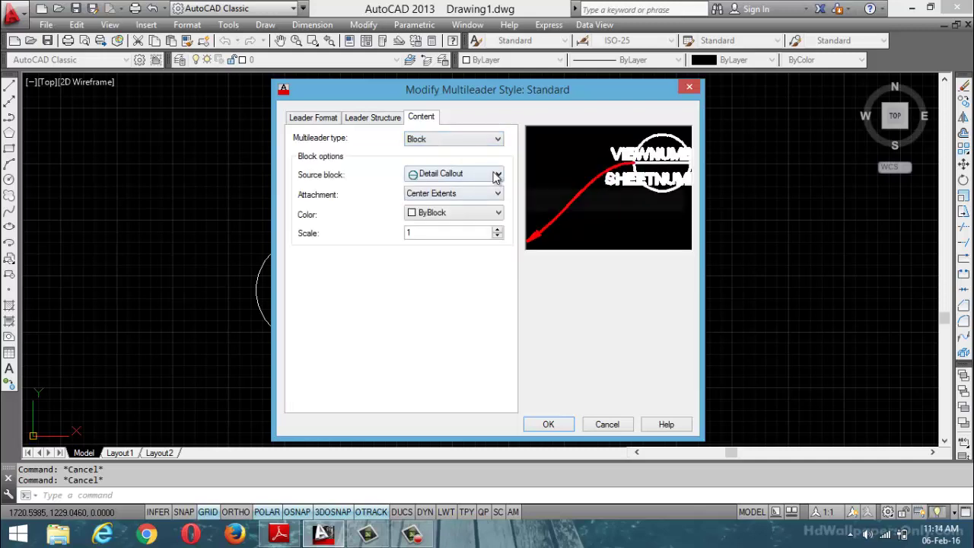
pyautogui.click(495, 176)
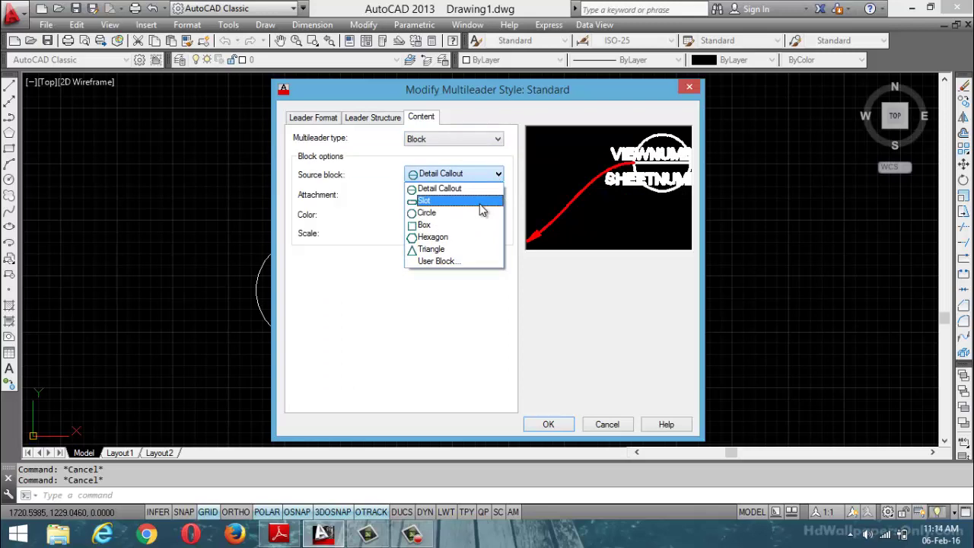
pyautogui.click(462, 262)
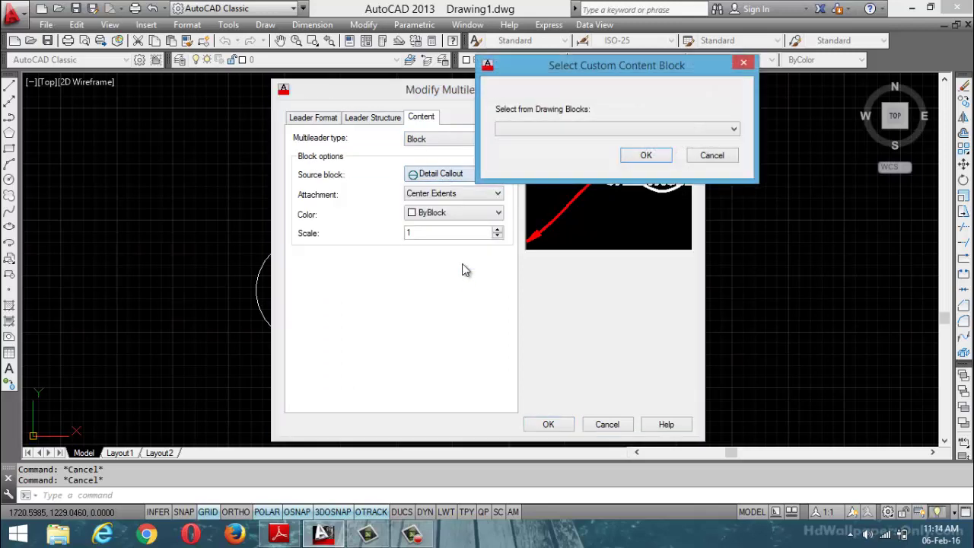
pyautogui.click(554, 131)
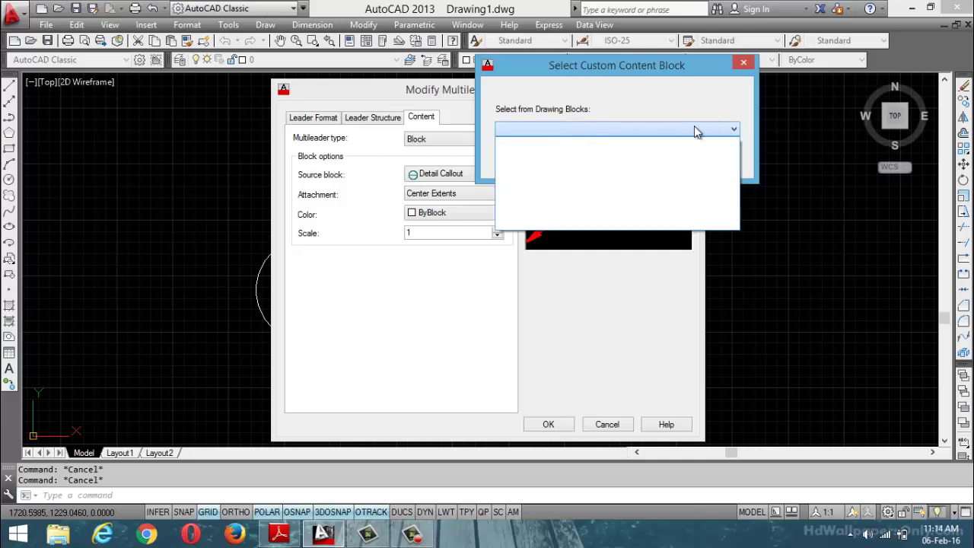
# Close the block chooser and both multileader style dialogs without applying changes
pyautogui.click(742, 62)
pyautogui.click(744, 62)
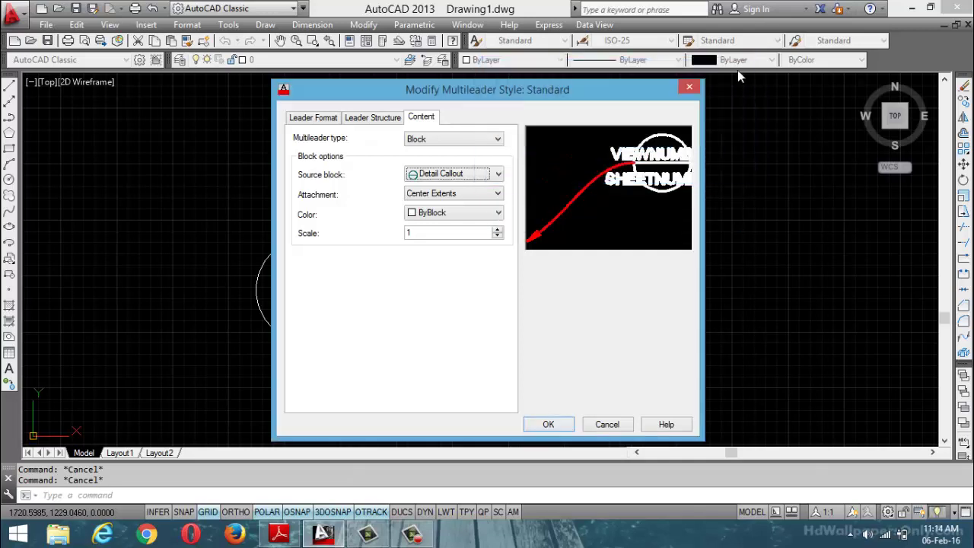
pyautogui.click(690, 88)
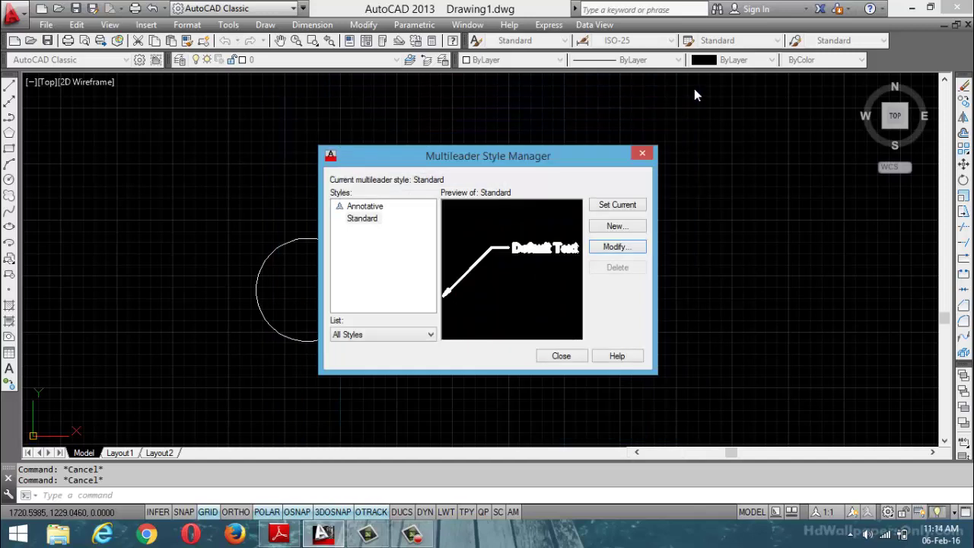
pyautogui.click(643, 153)
# Draw a rectangle to the right of the circle
pyautogui.click(9, 149)
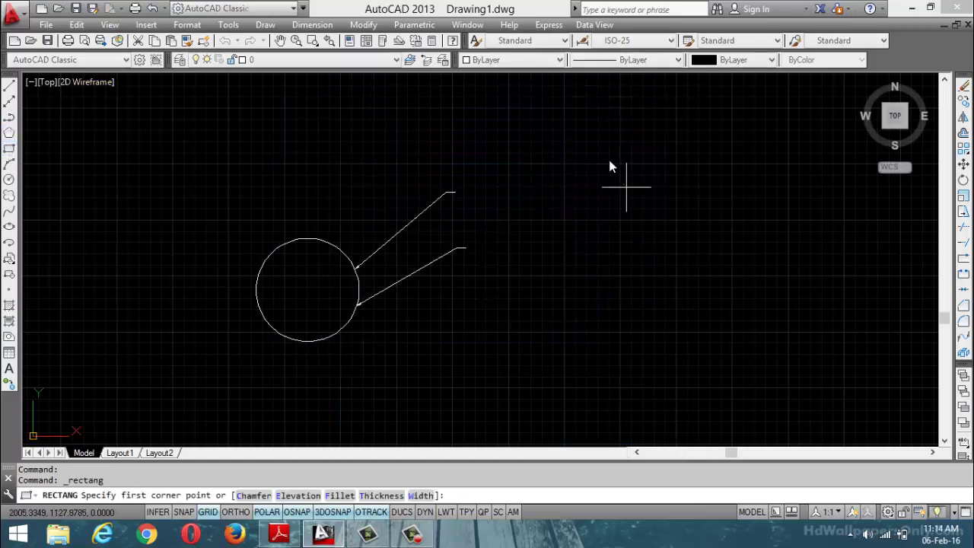
pyautogui.click(604, 135)
pyautogui.click(771, 288)
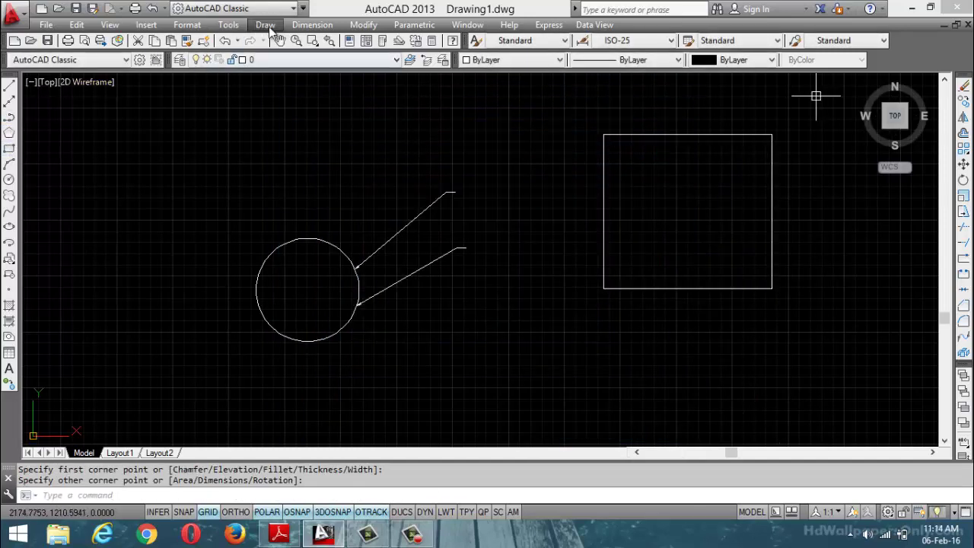
# Restore the maximized AutoCAD window and start Multiline Text from the Draw menu
pyautogui.click(228, 24)
pyautogui.click(513, 157)
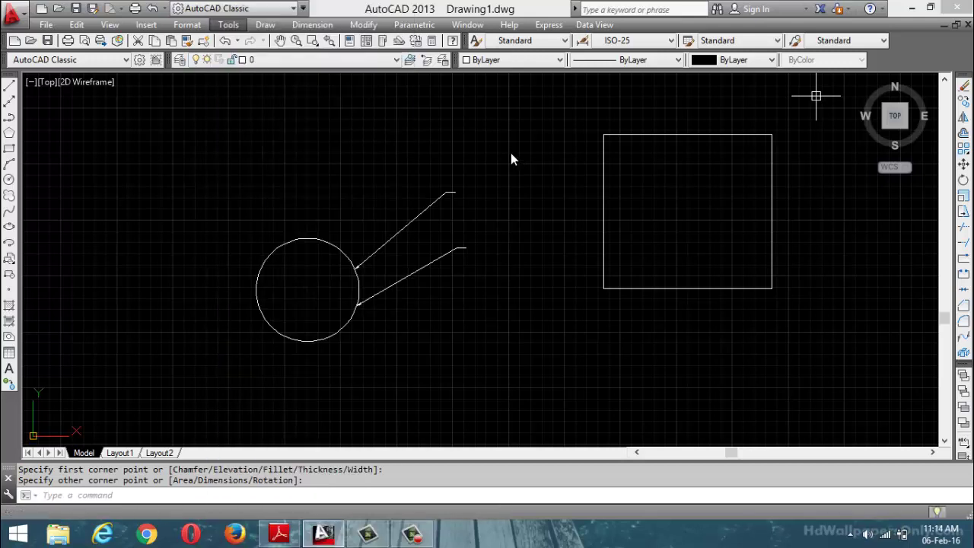
pyautogui.click(930, 7)
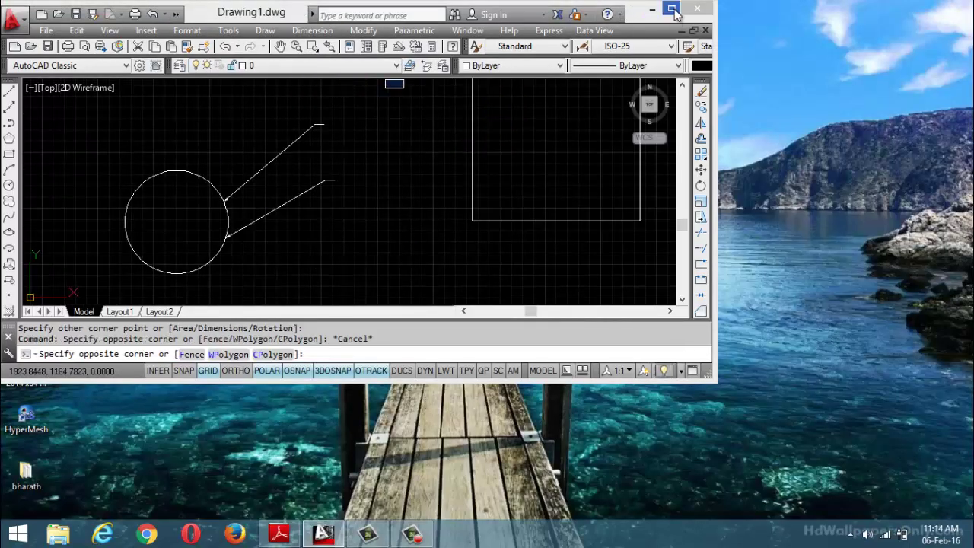
pyautogui.click(671, 8)
pyautogui.click(265, 25)
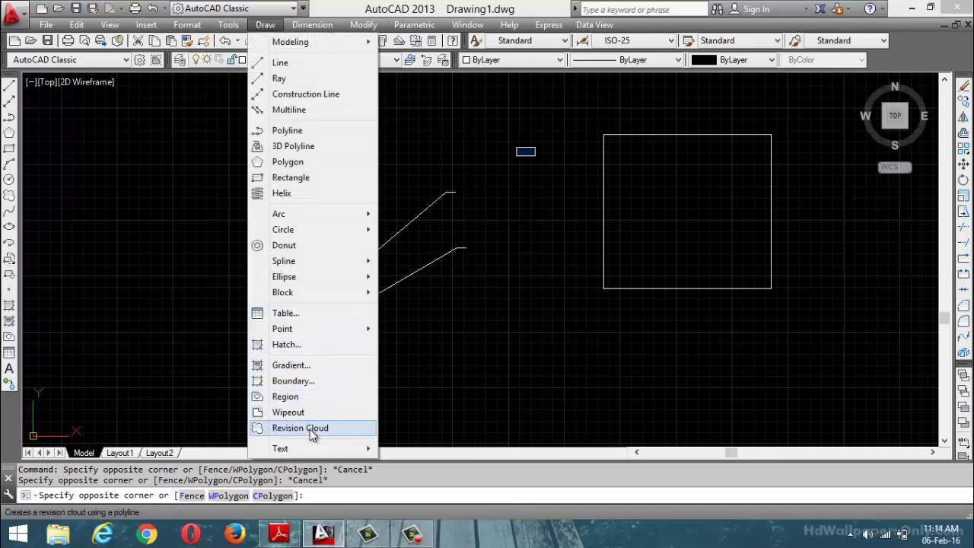
pyautogui.moveTo(313, 449)
pyautogui.click(424, 447)
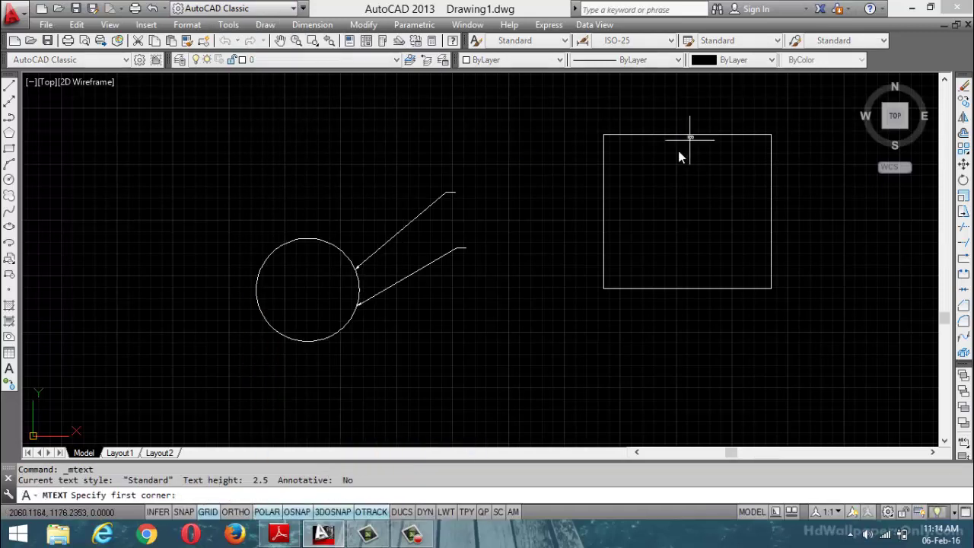
# Place a text box inside the rectangle with three lines of sample characters, then close the editor
pyautogui.click(641, 165)
pyautogui.click(727, 263)
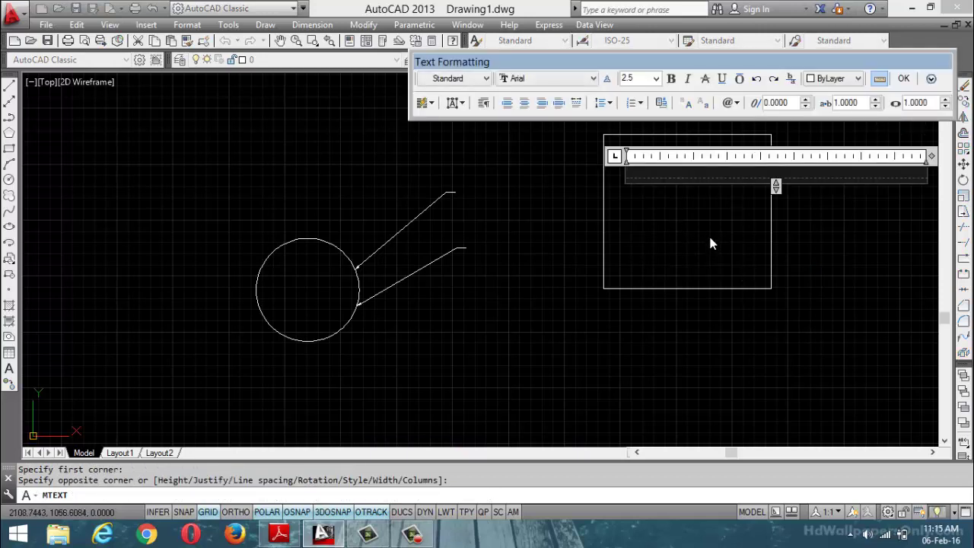
pyautogui.write('09ui[;9u0i[9i[')
pyautogui.press('Return')
pyautogui.write('utgjtfgmk ki')
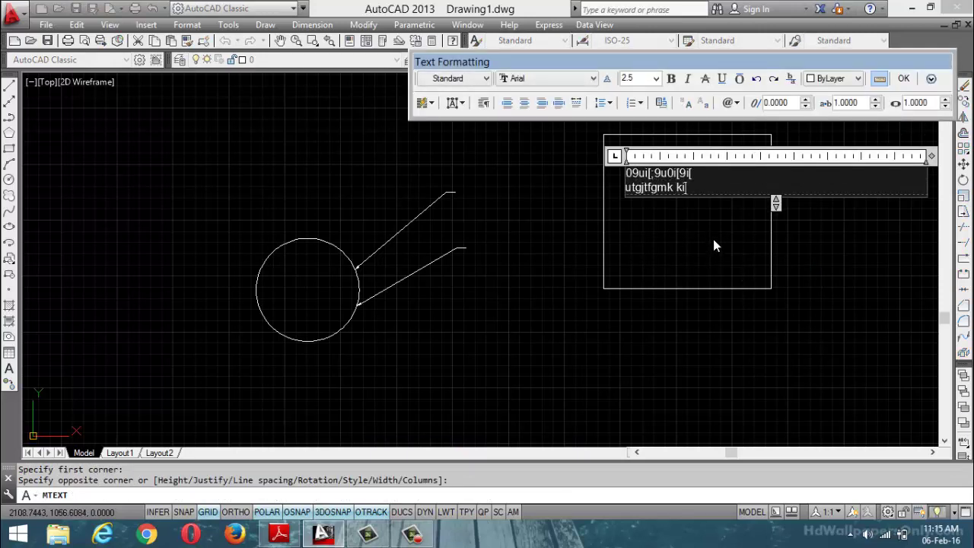
pyautogui.press('Return')
pyautogui.write('tjm]nk,o')
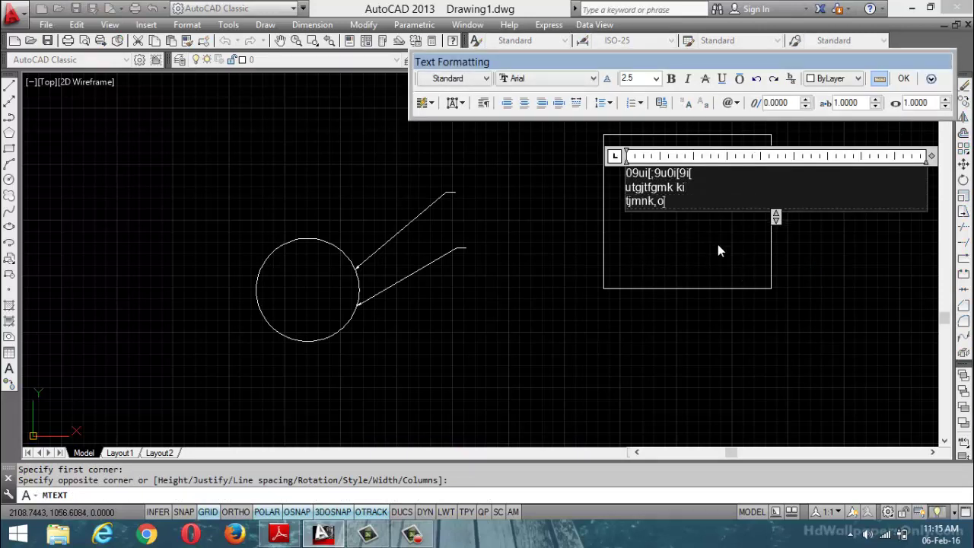
pyautogui.click(902, 77)
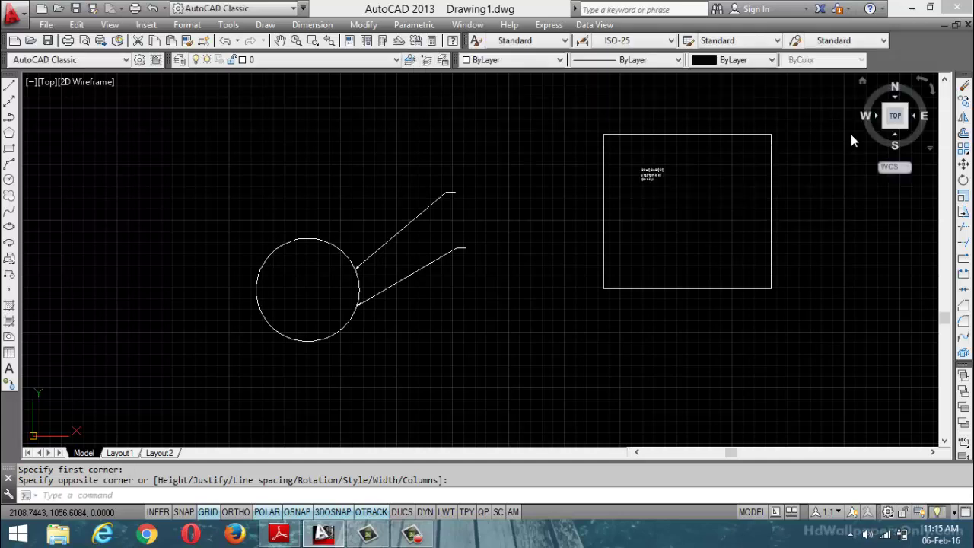
# Start BLOCK and select the rectangle and its text note as the block's objects
pyautogui.write('b')
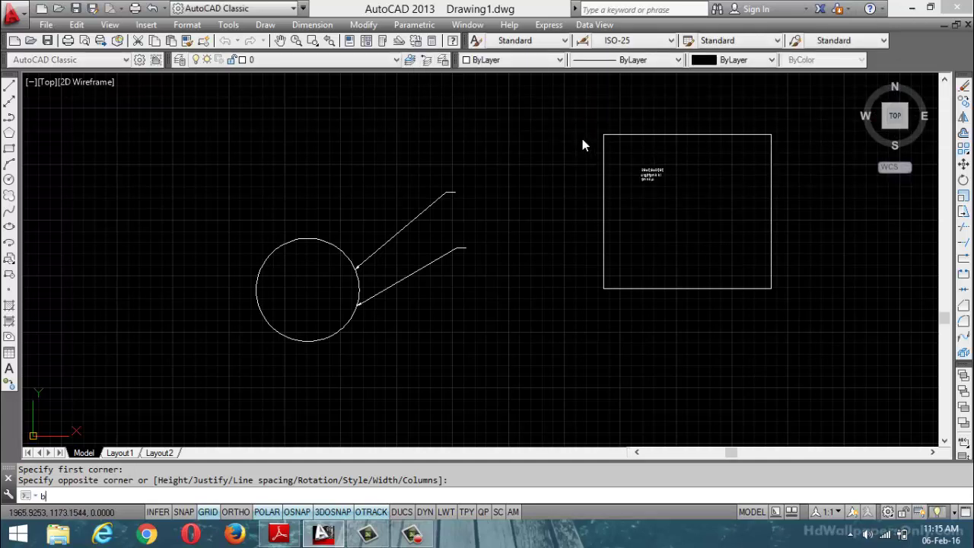
pyautogui.press('Return')
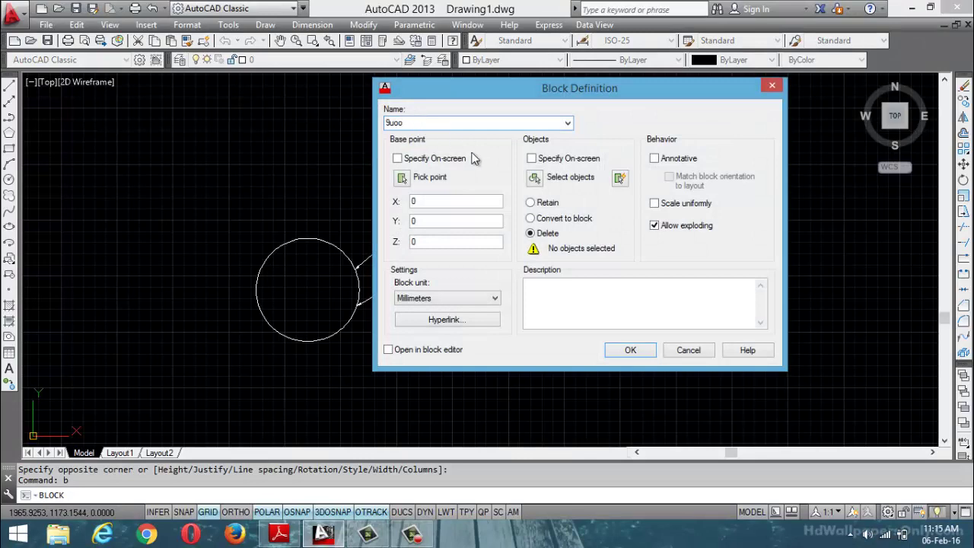
pyautogui.click(543, 180)
pyautogui.click(566, 83)
pyautogui.click(815, 337)
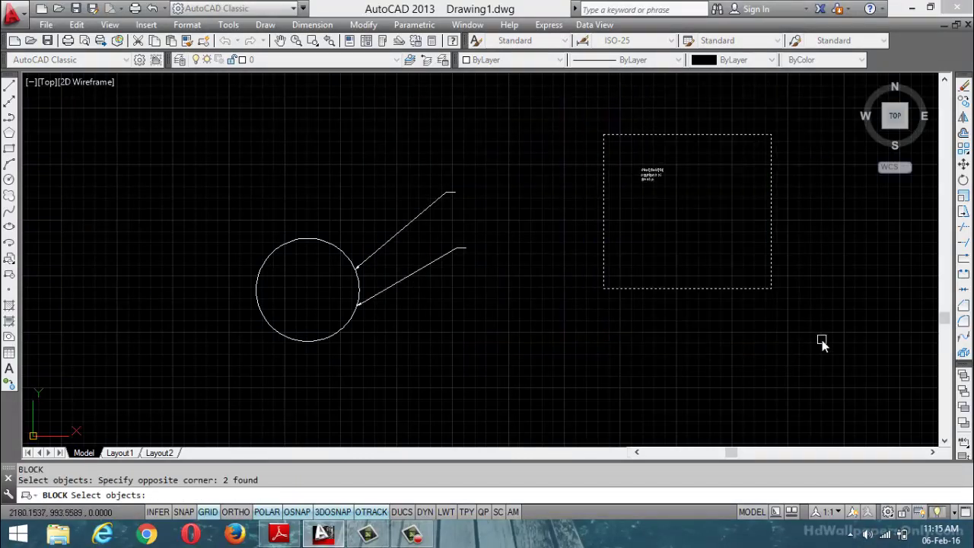
pyautogui.click(651, 175)
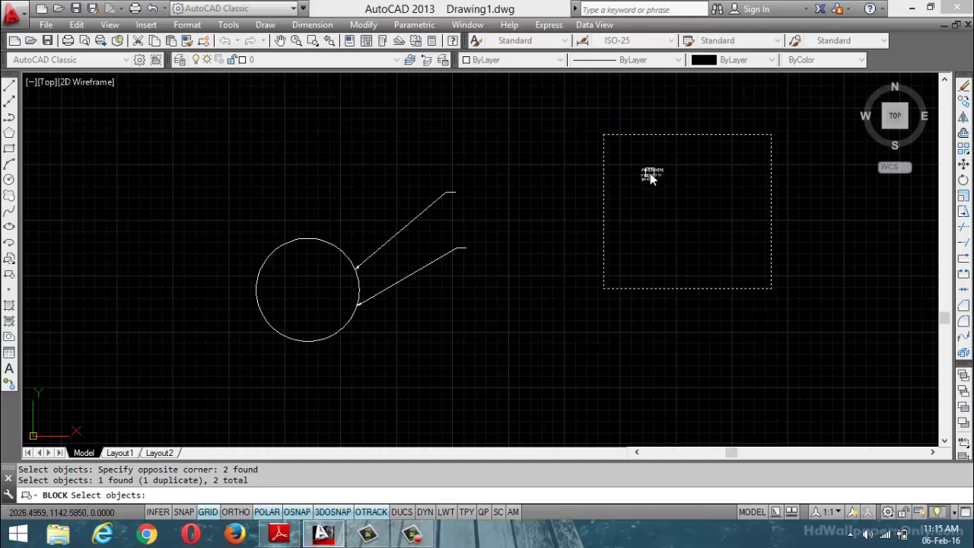
pyautogui.scroll(5, 654, 169)
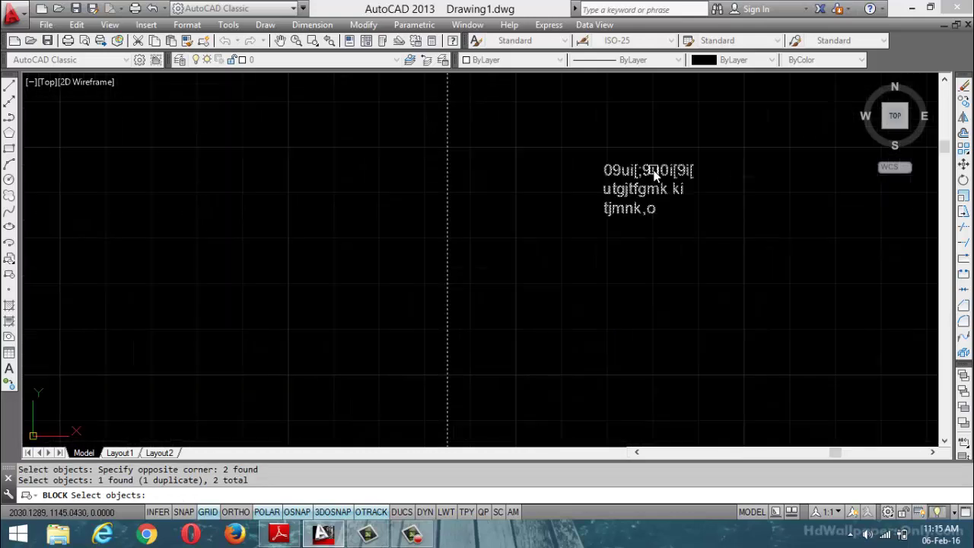
pyautogui.press('Return')
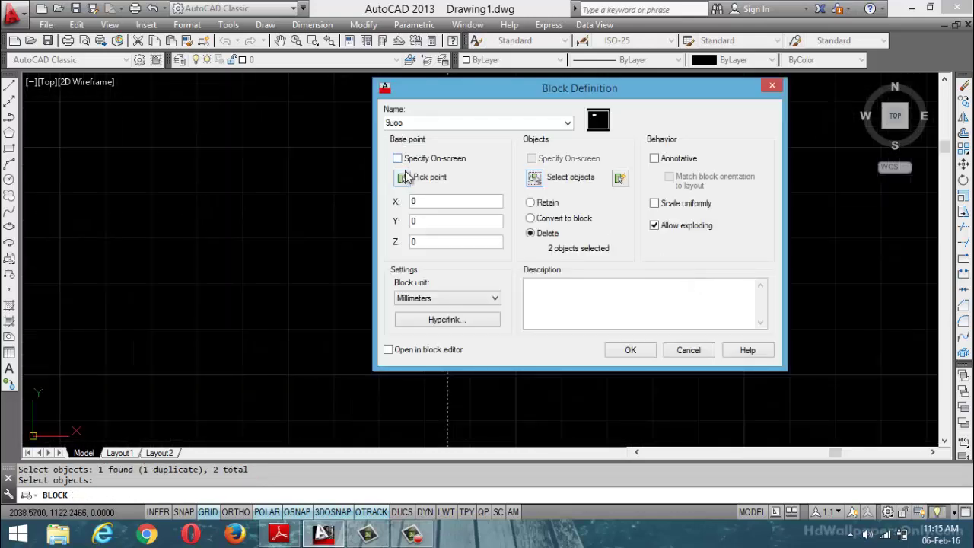
# Set the base point at the rectangle's lower-left corner and create block 9uoo
pyautogui.click(402, 177)
pyautogui.scroll(-5, 532, 251)
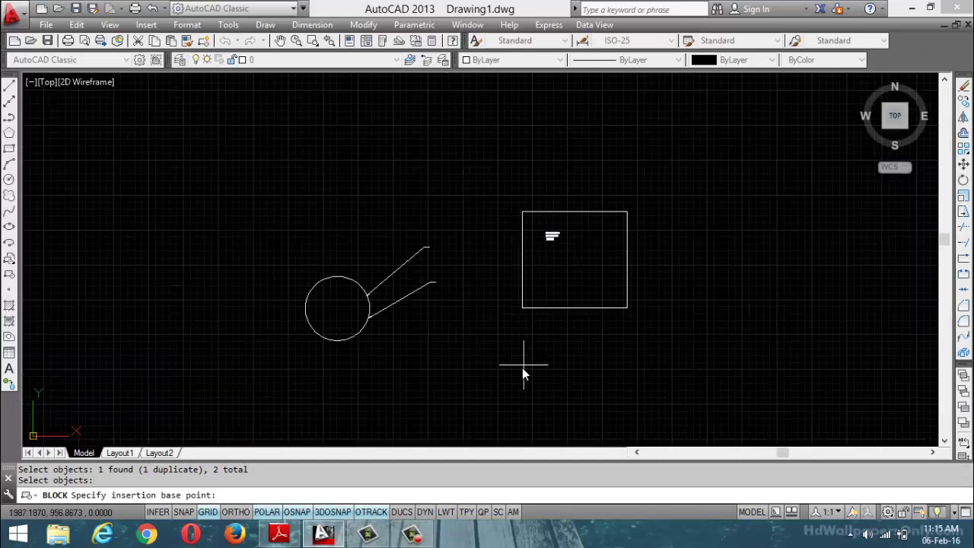
pyautogui.click(523, 307)
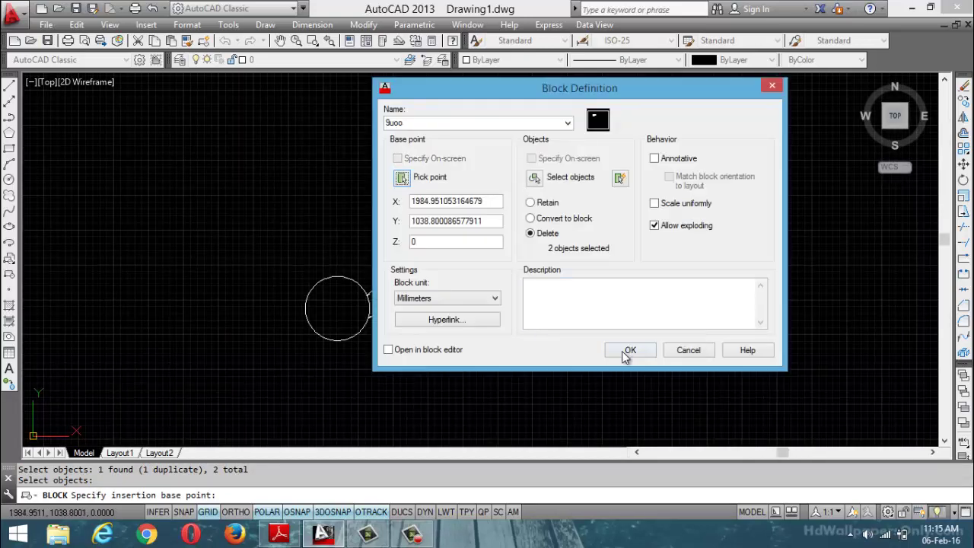
pyautogui.click(622, 350)
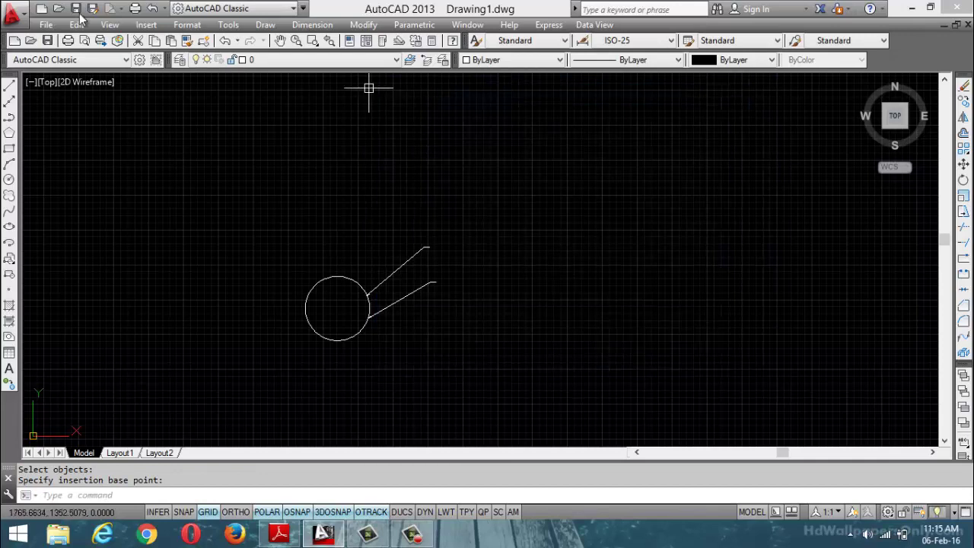
# Open the Standard multileader style for editing from the Format menu
pyautogui.click(185, 27)
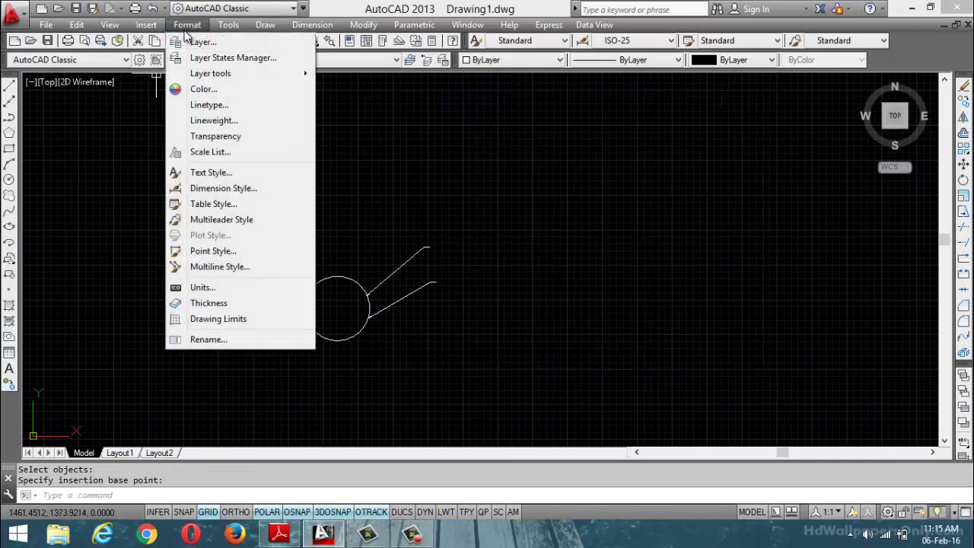
pyautogui.click(241, 266)
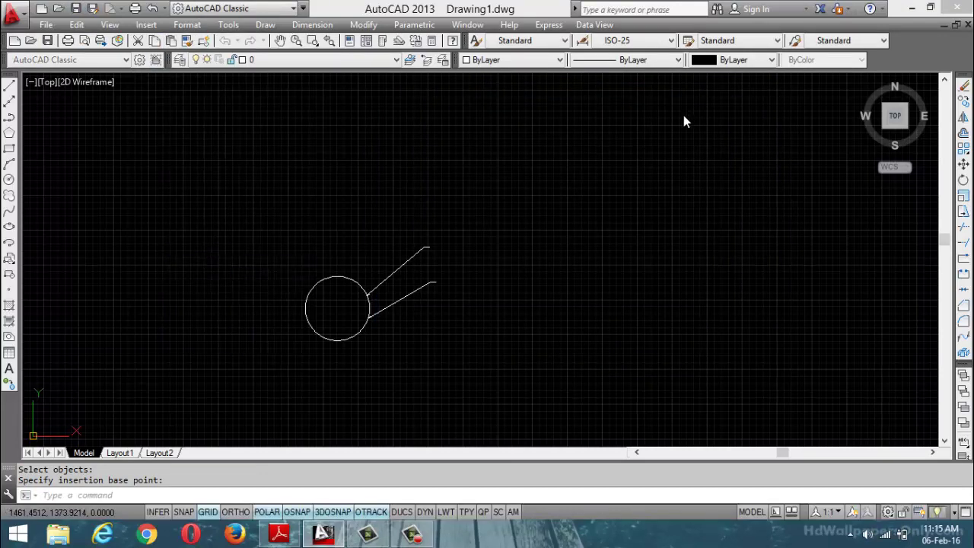
pyautogui.click(385, 105)
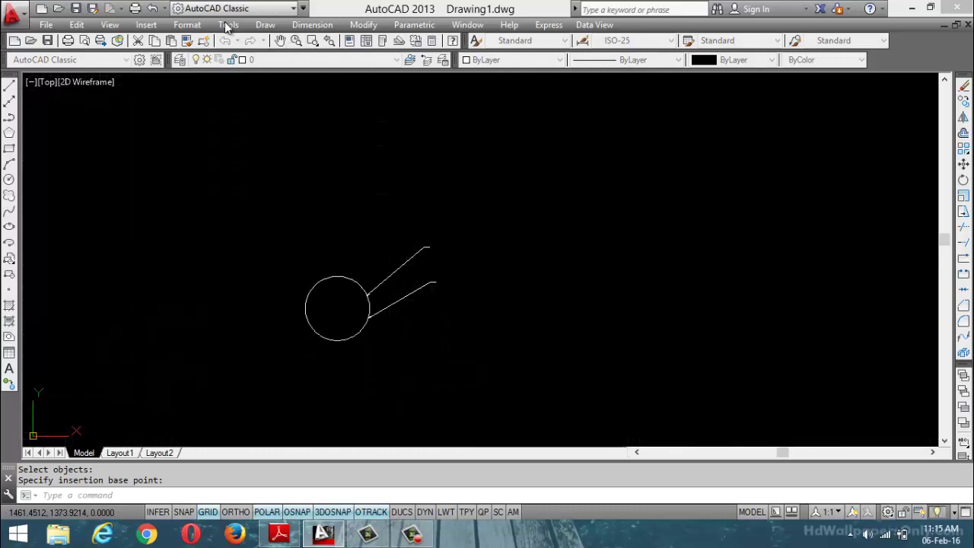
pyautogui.click(187, 24)
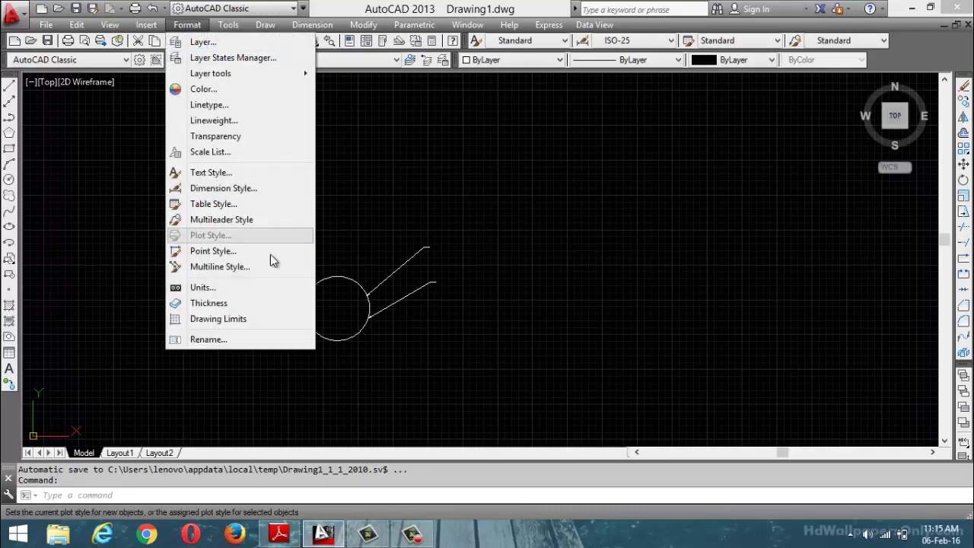
pyautogui.click(241, 221)
pyautogui.click(605, 249)
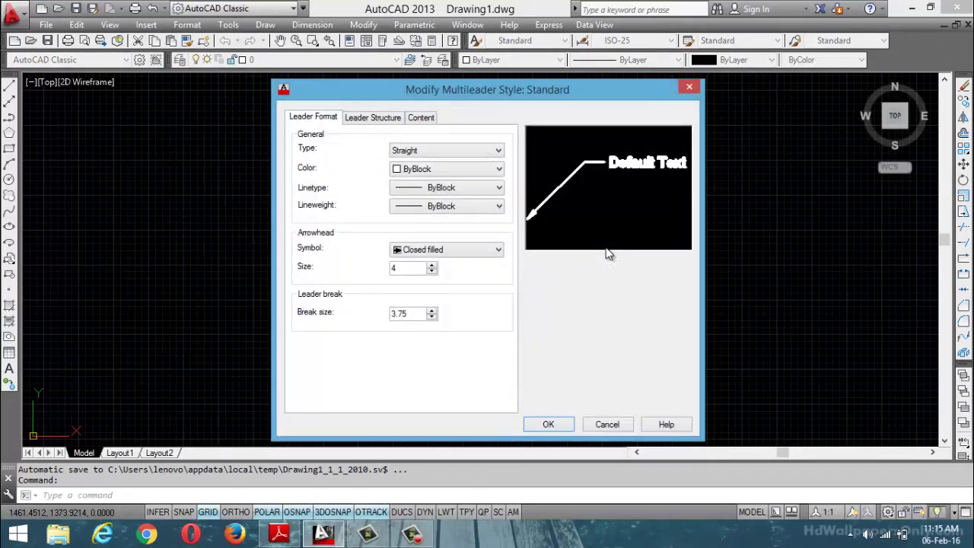
# Set the multileader content type to Block with the colour Red
pyautogui.click(421, 118)
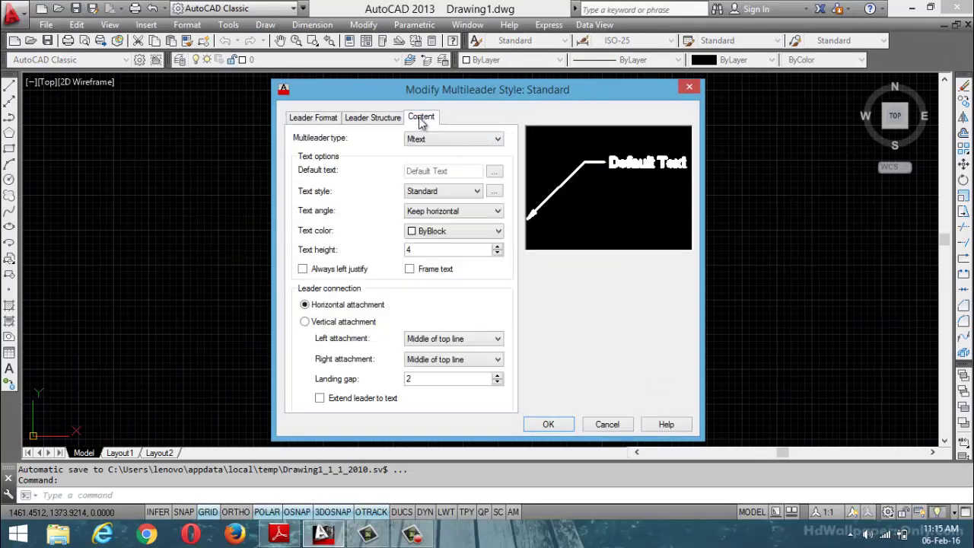
pyautogui.click(465, 140)
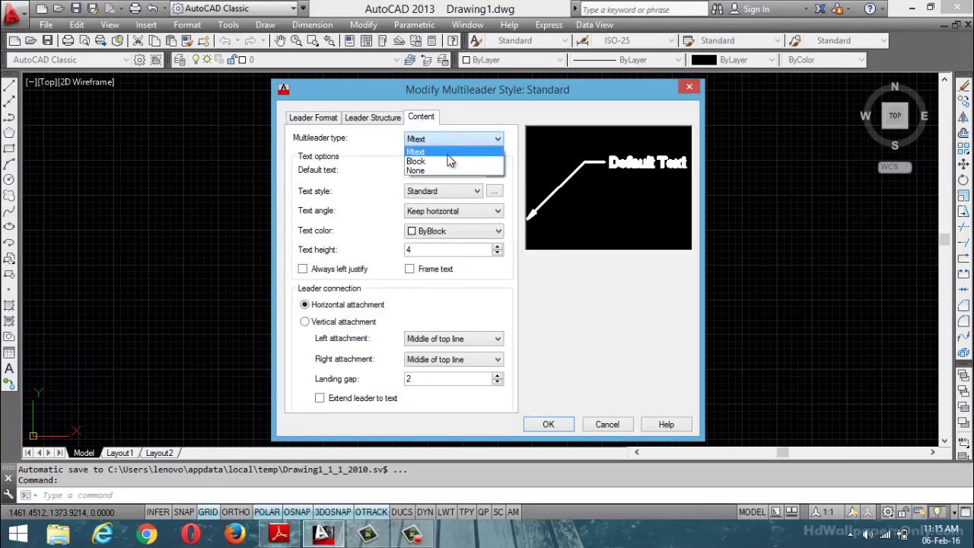
pyautogui.click(448, 161)
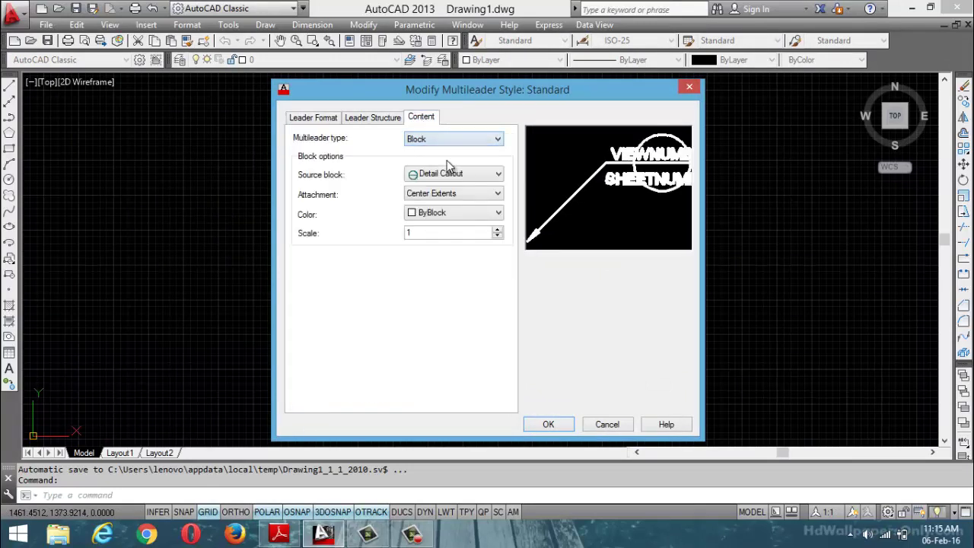
pyautogui.click(494, 216)
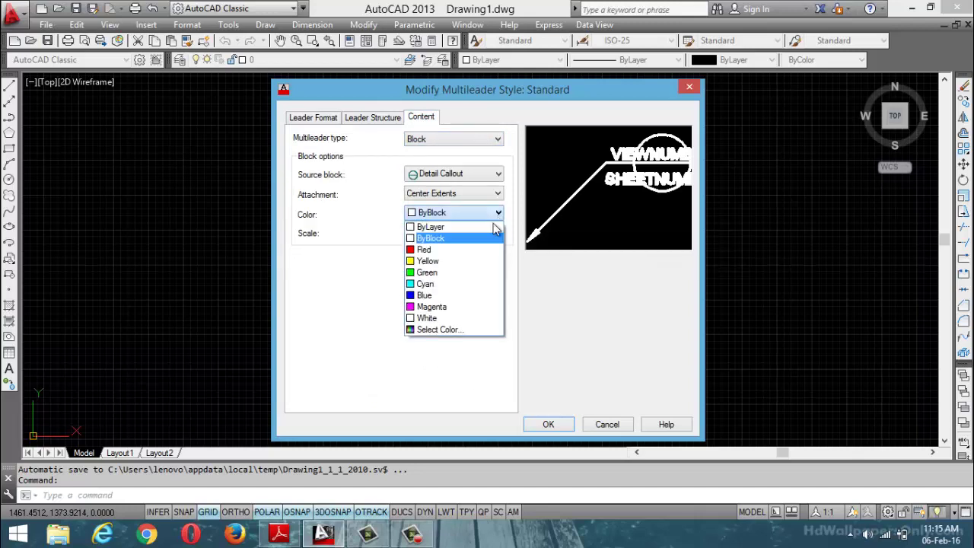
pyautogui.click(569, 320)
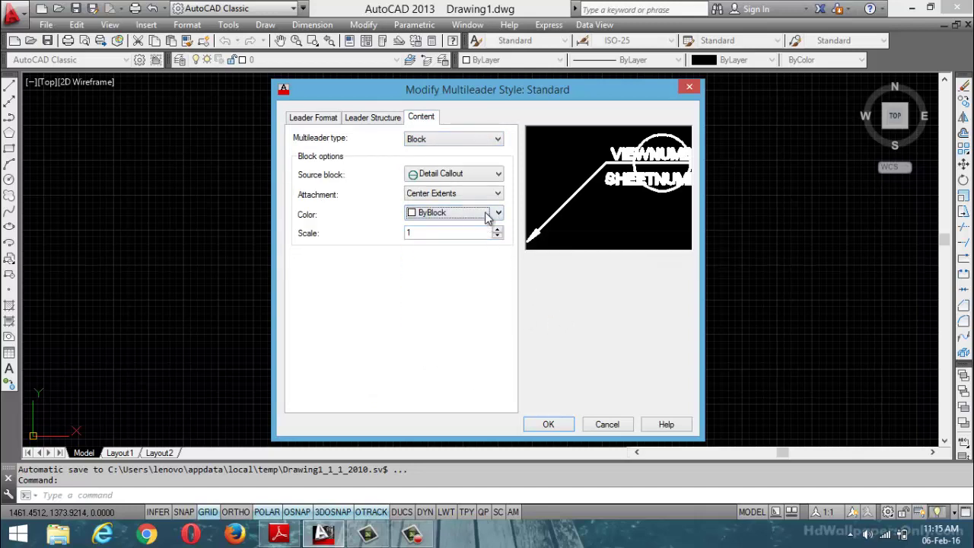
pyautogui.click(490, 214)
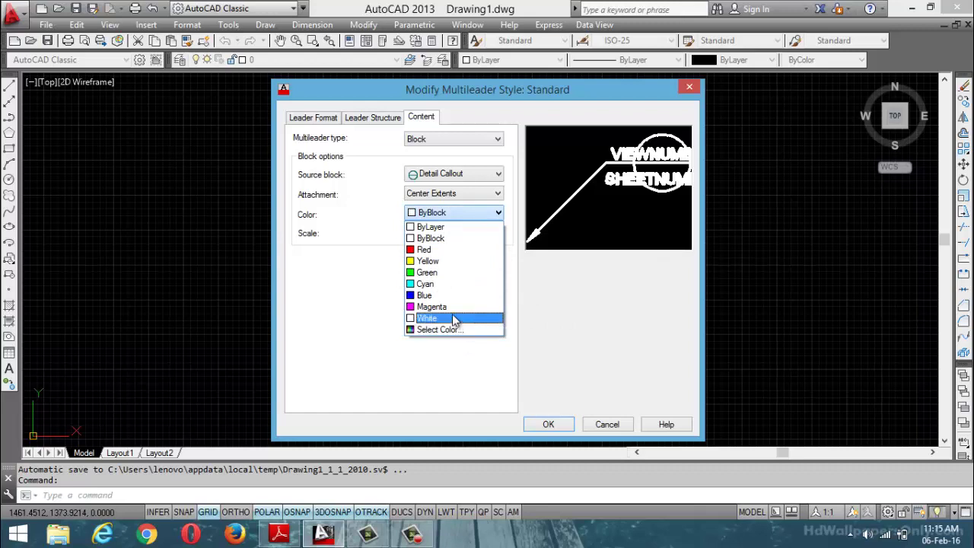
pyautogui.click(456, 250)
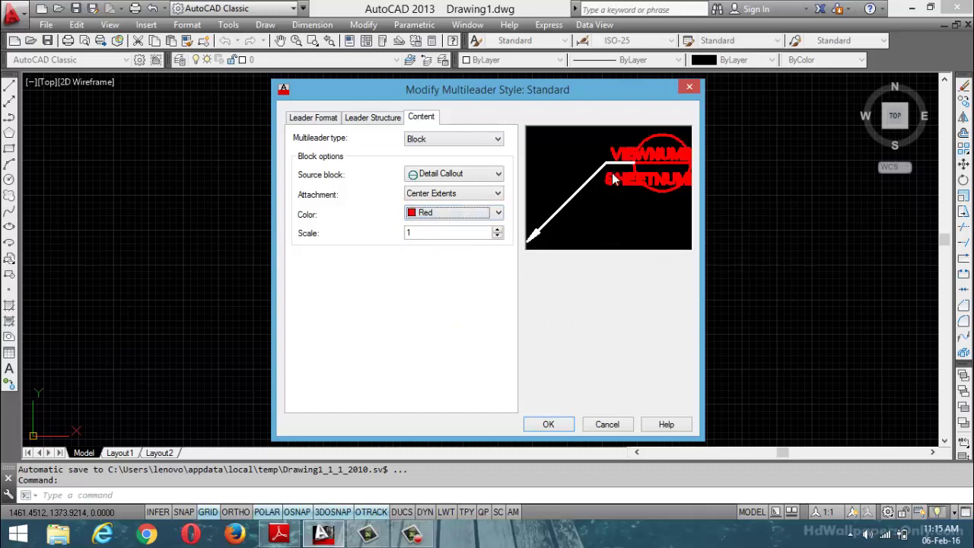
# Choose the user block 9uoo as the source block and save the style
pyautogui.click(498, 175)
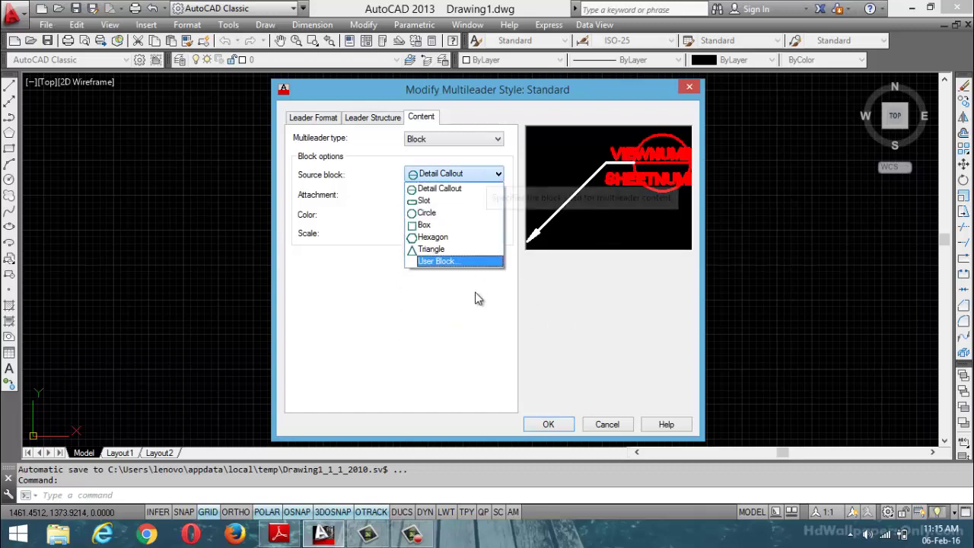
pyautogui.click(475, 262)
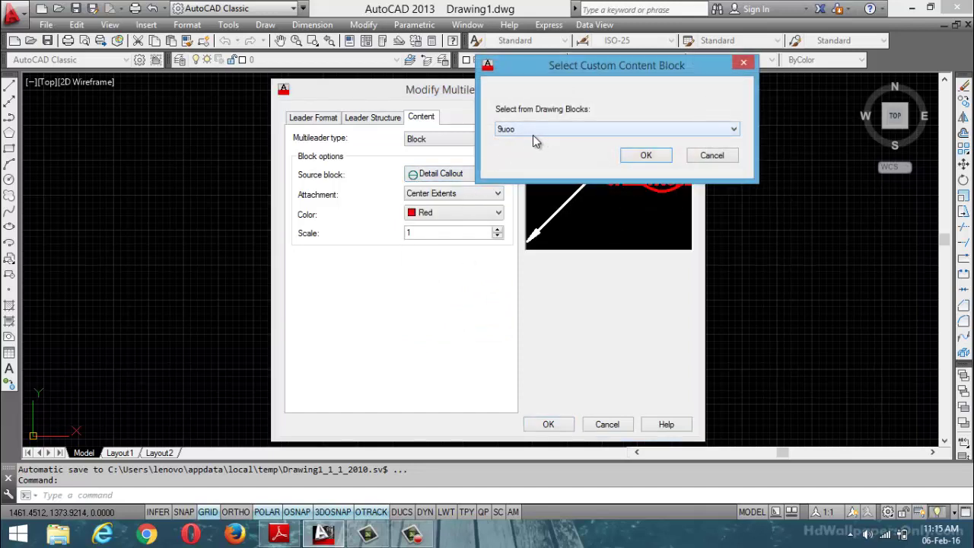
pyautogui.click(646, 155)
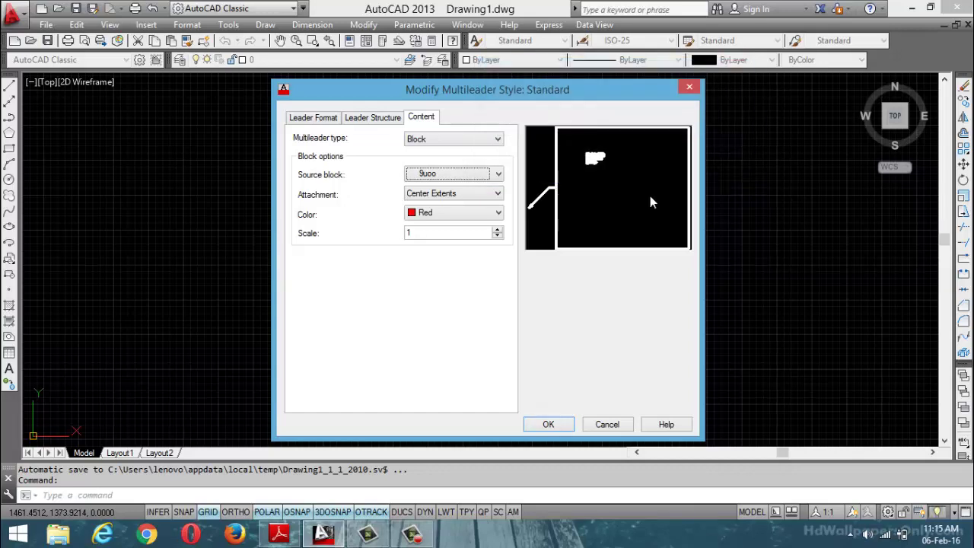
pyautogui.click(550, 424)
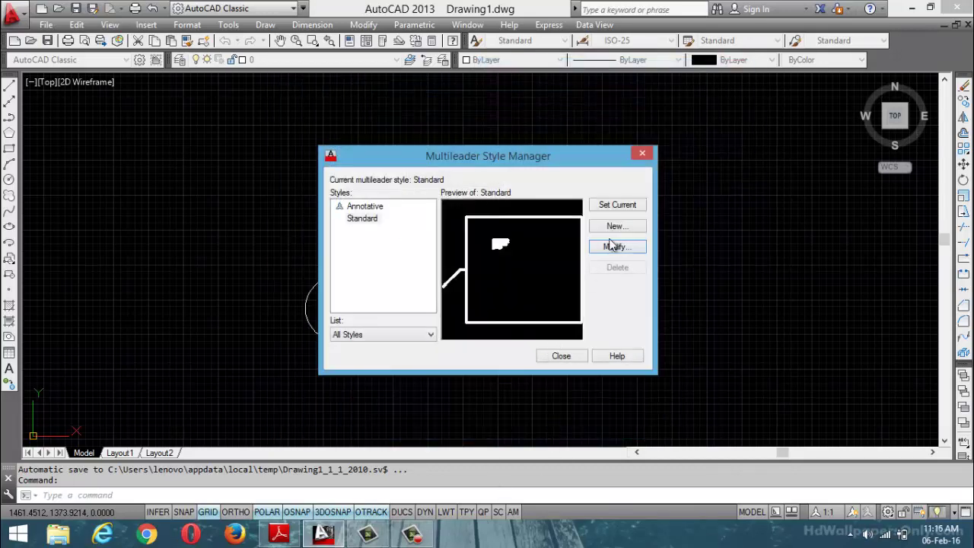
# Draw a multileader (MLD) from the circle's top edge with the 9uoo block as its content
pyautogui.click(561, 356)
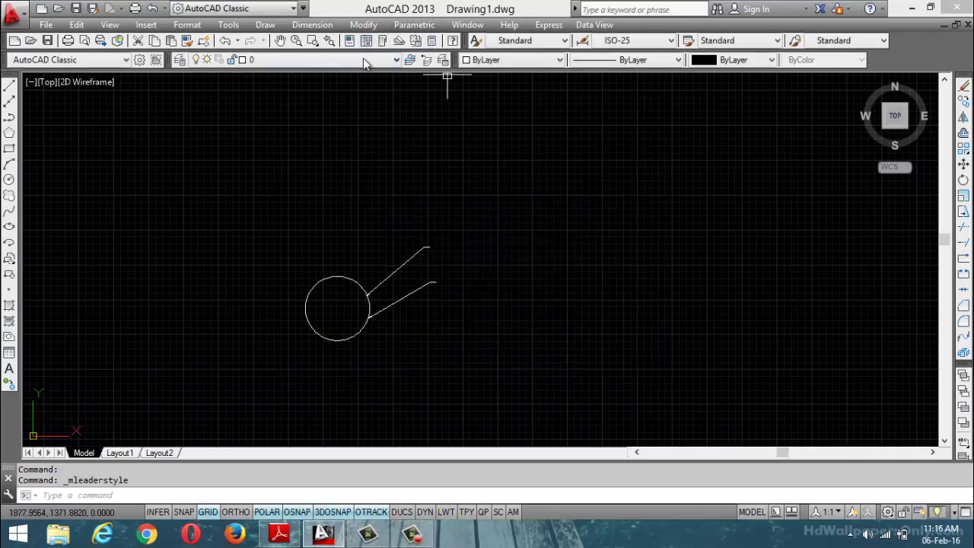
pyautogui.write('MLD')
pyautogui.press('Return')
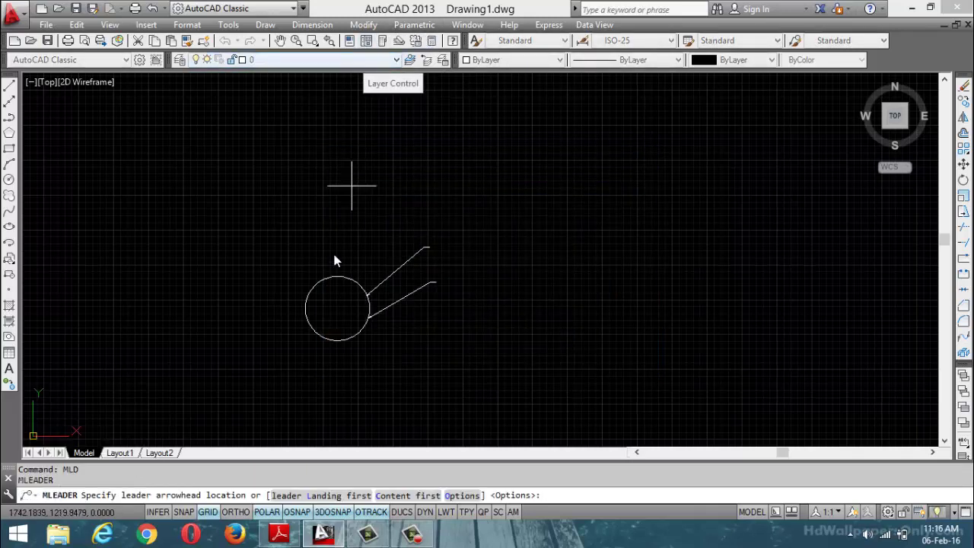
pyautogui.click(340, 268)
pyautogui.click(460, 182)
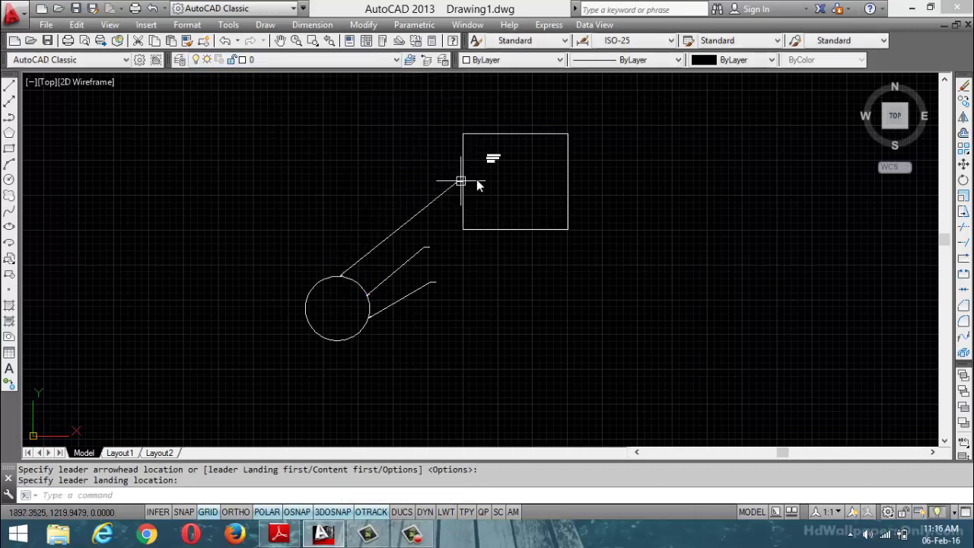
pyautogui.scroll(5, 502, 181)
pyautogui.scroll(2, 601, 221)
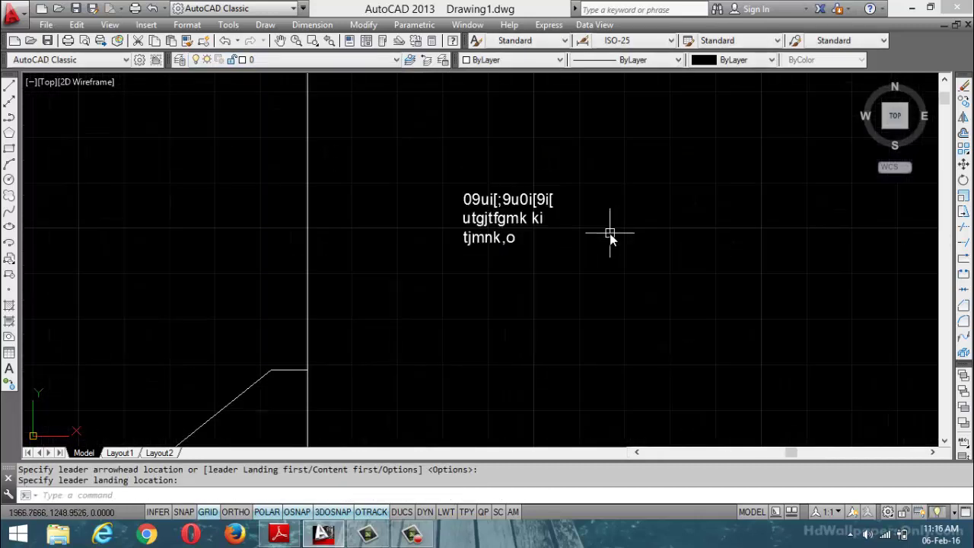
pyautogui.scroll(-8, 550, 266)
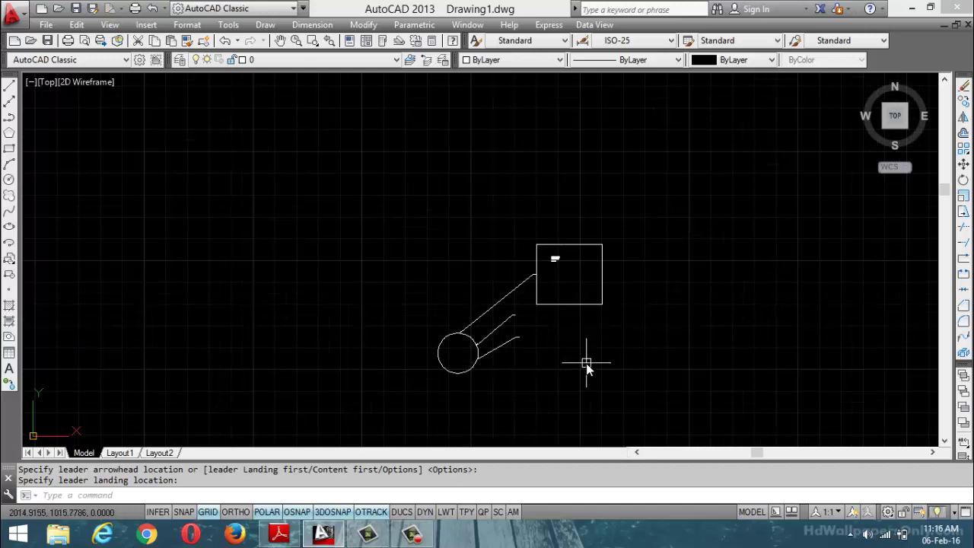
pyautogui.scroll(2, 585, 364)
pyautogui.press('Escape')
pyautogui.click(187, 25)
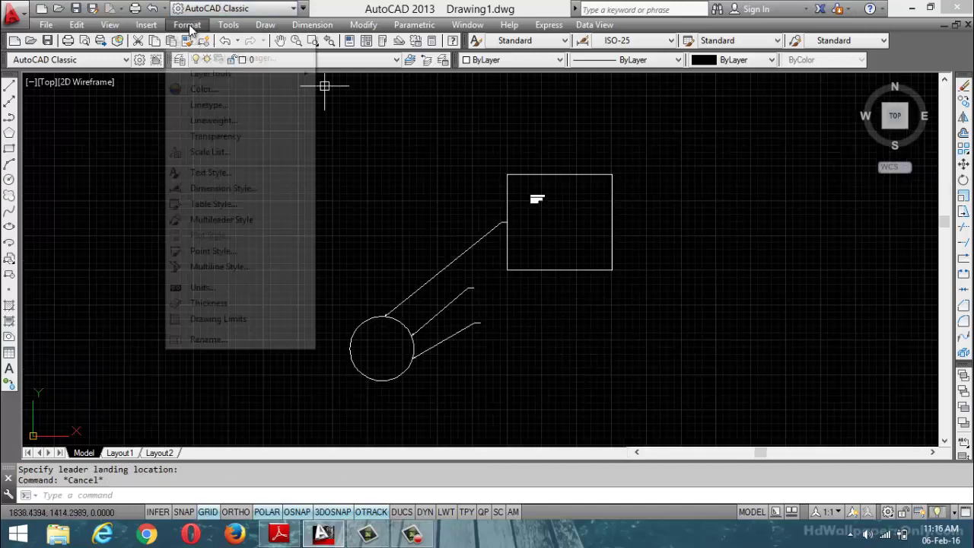
# Edit the Standard multileader style and switch its content back to Mtext
pyautogui.click(216, 220)
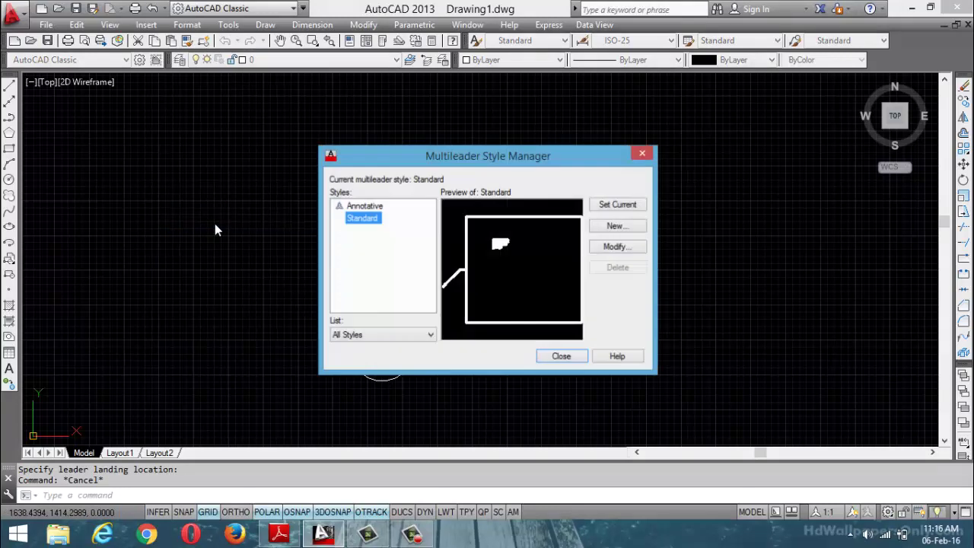
pyautogui.click(615, 247)
pyautogui.click(483, 177)
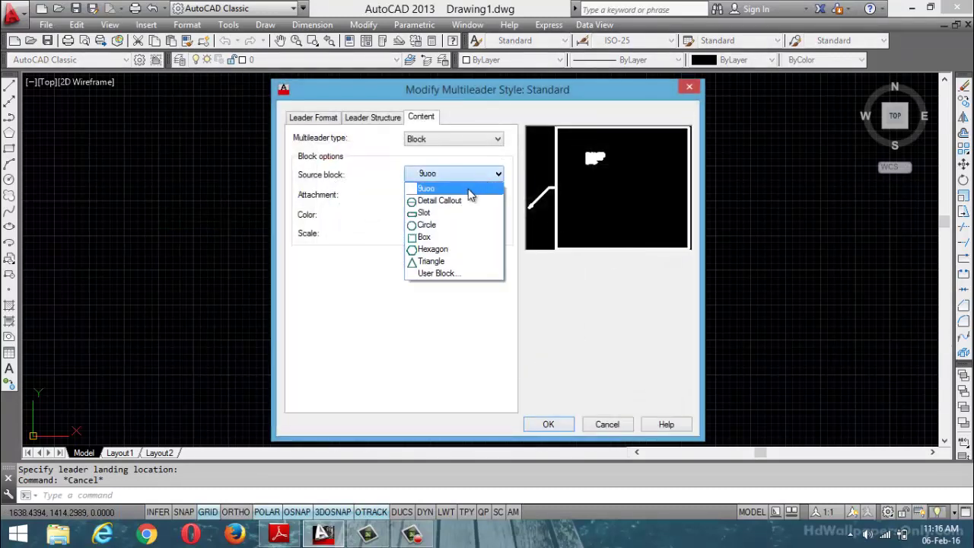
pyautogui.click(498, 138)
pyautogui.click(498, 138)
pyautogui.click(479, 152)
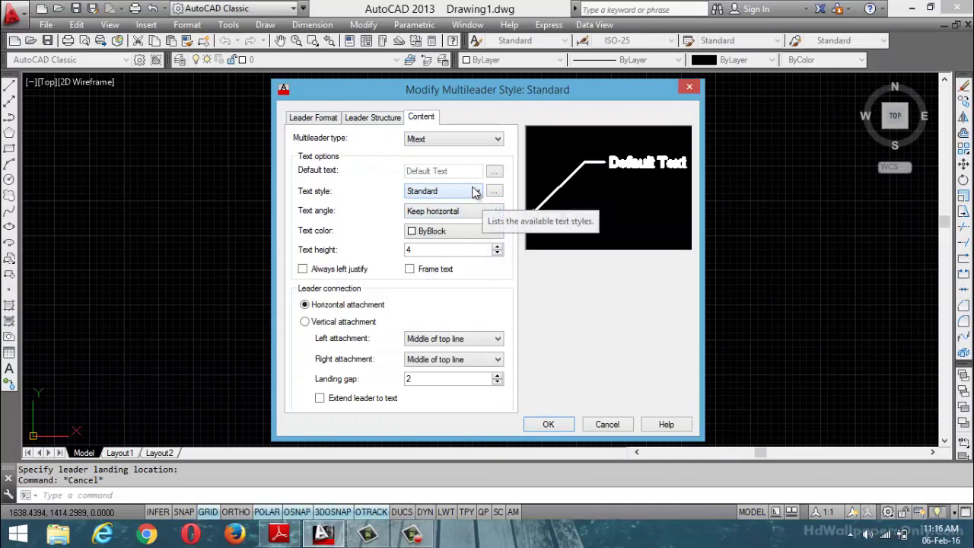
# Keep the Standard text style and horizontal angle, and set the text colour to Red
pyautogui.click(477, 192)
pyautogui.click(461, 213)
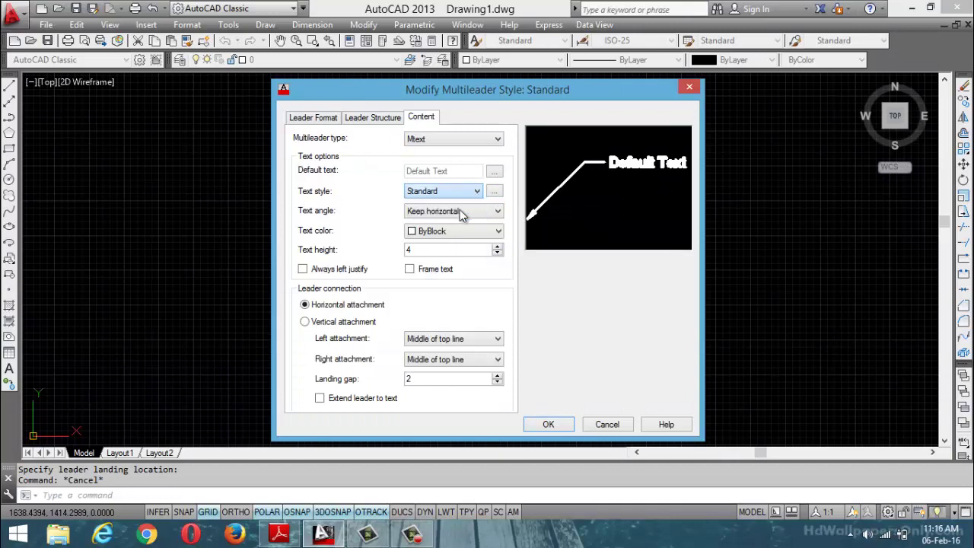
pyautogui.click(498, 212)
pyautogui.click(491, 242)
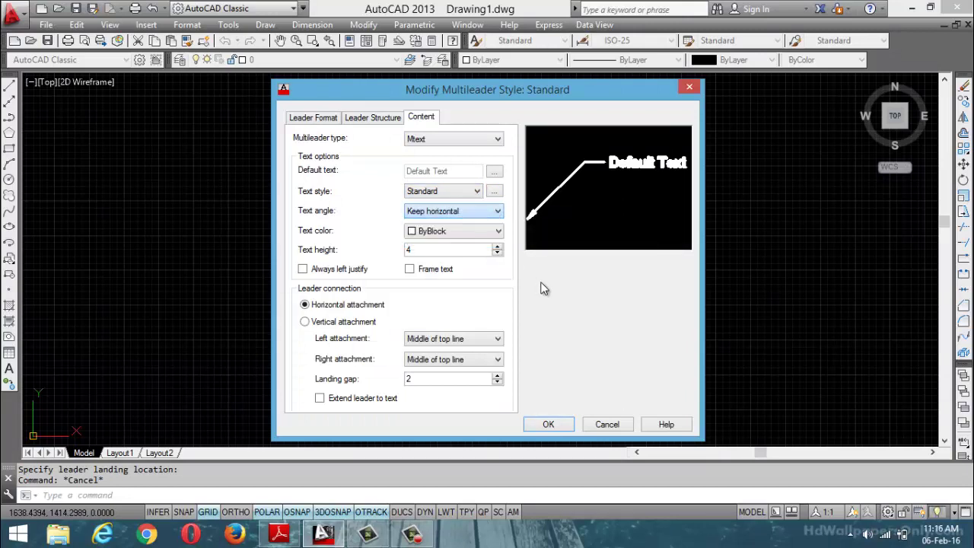
pyautogui.click(497, 232)
pyautogui.click(460, 270)
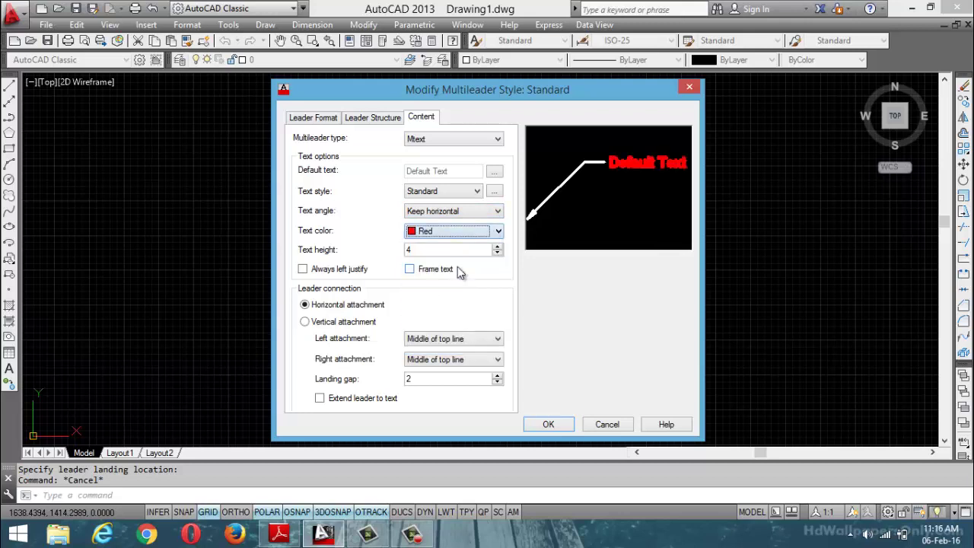
pyautogui.click(330, 119)
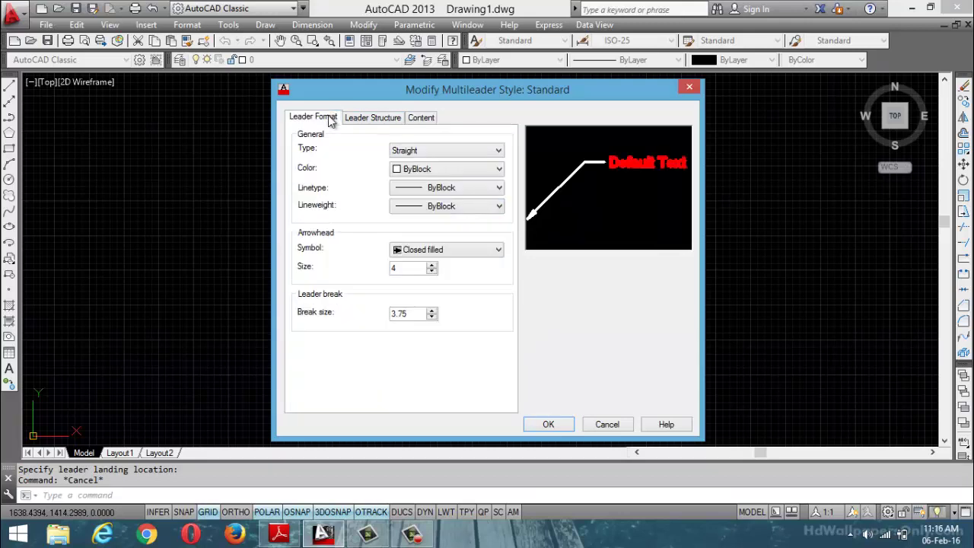
# Set the multileader's leader line colour to Green
pyautogui.click(491, 169)
pyautogui.click(435, 226)
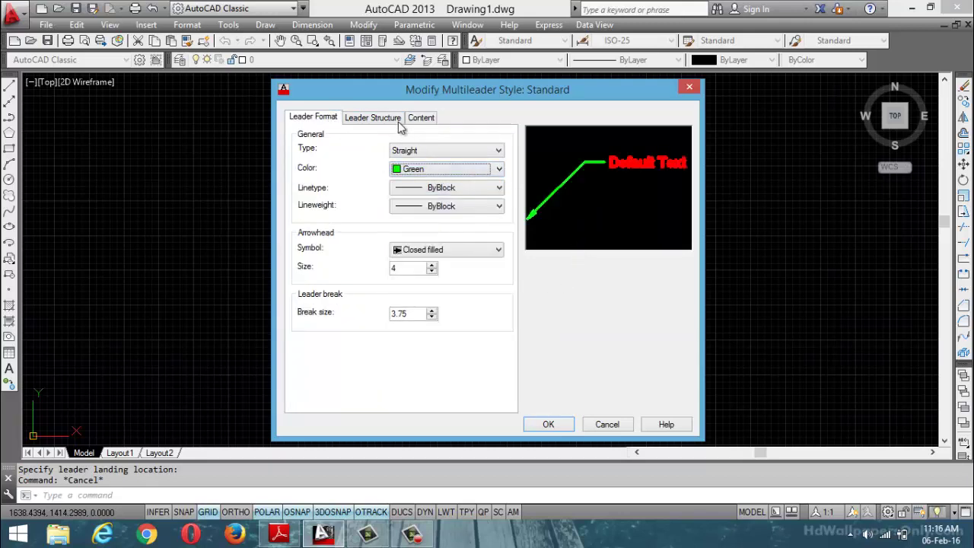
pyautogui.click(430, 119)
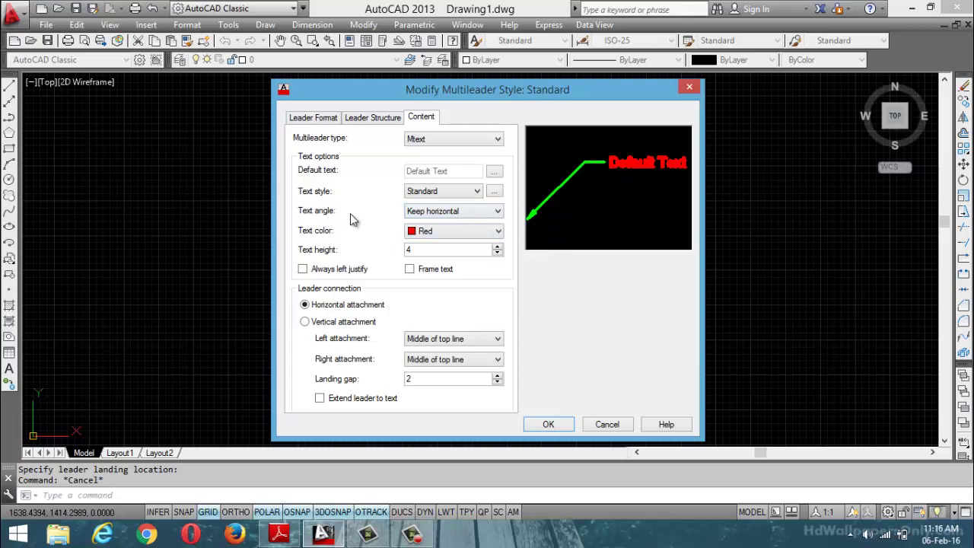
# Try the Always right-reading and As inserted text angles, then settle on Keep horizontal
pyautogui.click(499, 212)
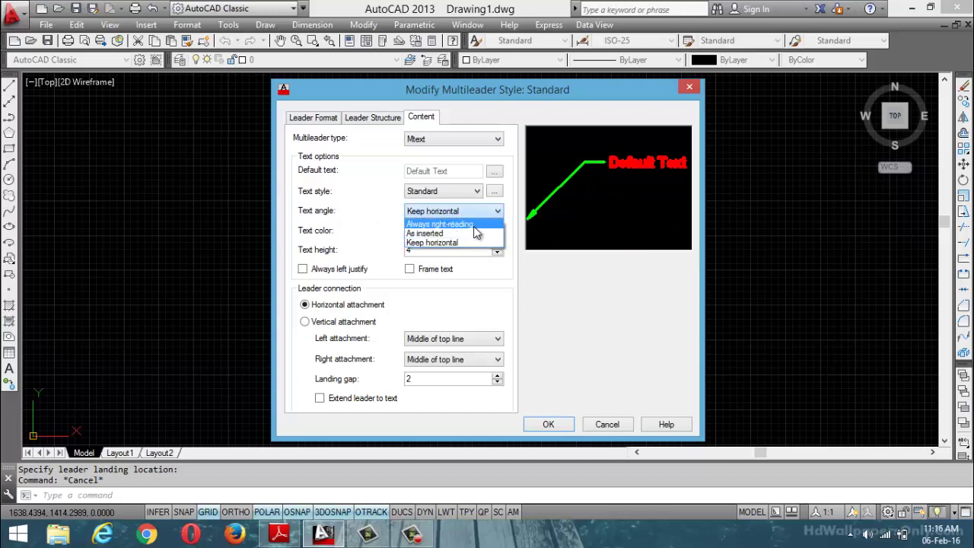
pyautogui.click(473, 225)
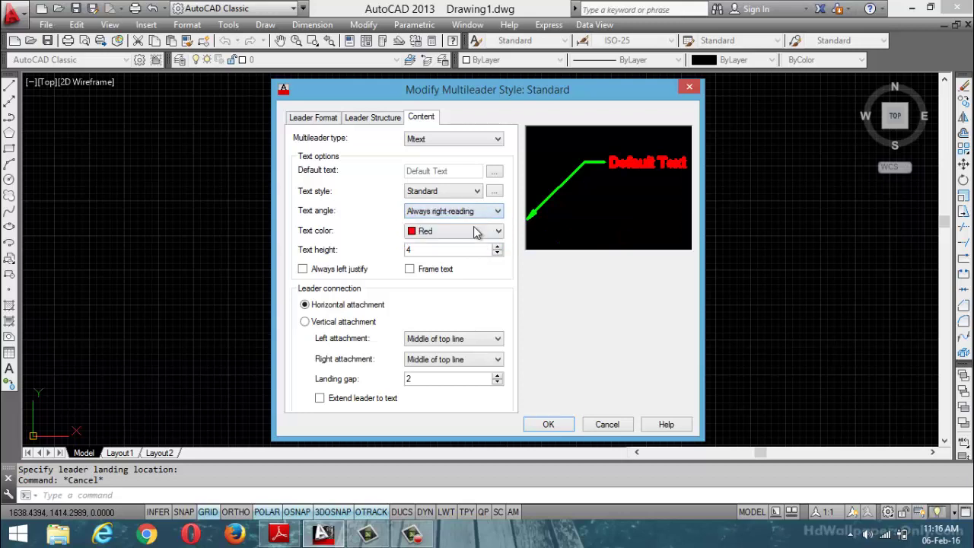
pyautogui.click(498, 211)
pyautogui.click(472, 233)
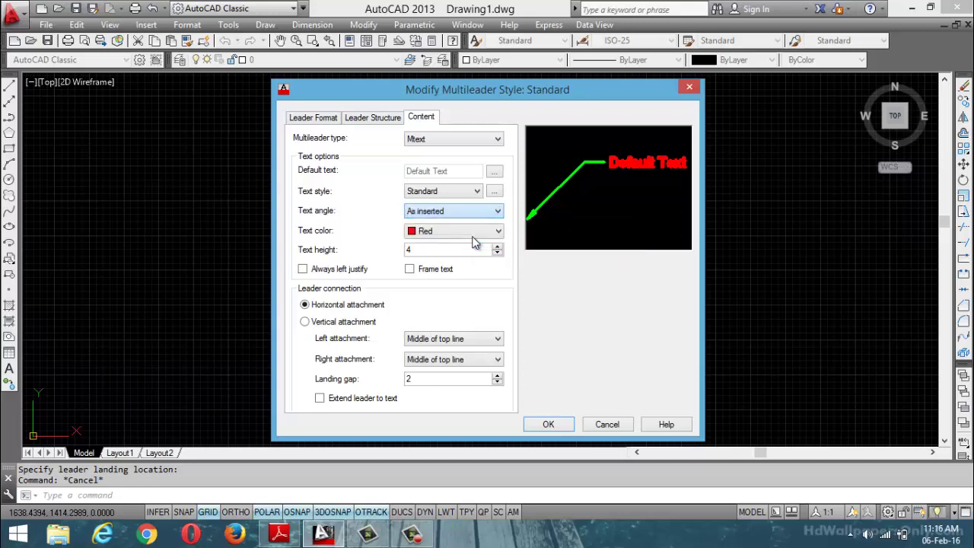
pyautogui.click(498, 211)
pyautogui.click(461, 243)
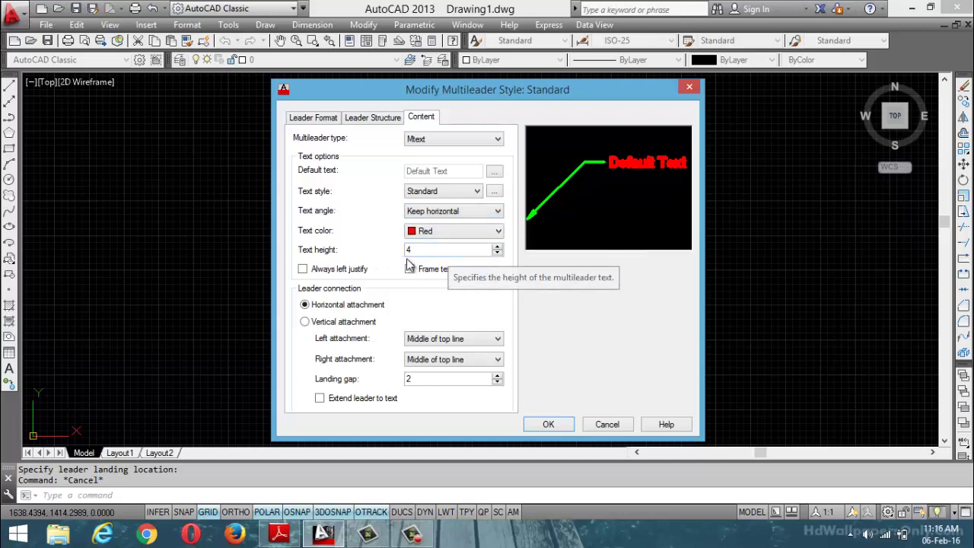
# Turn on Always left justify and Frame text for the leader text
pyautogui.click(455, 249)
pyautogui.click(304, 270)
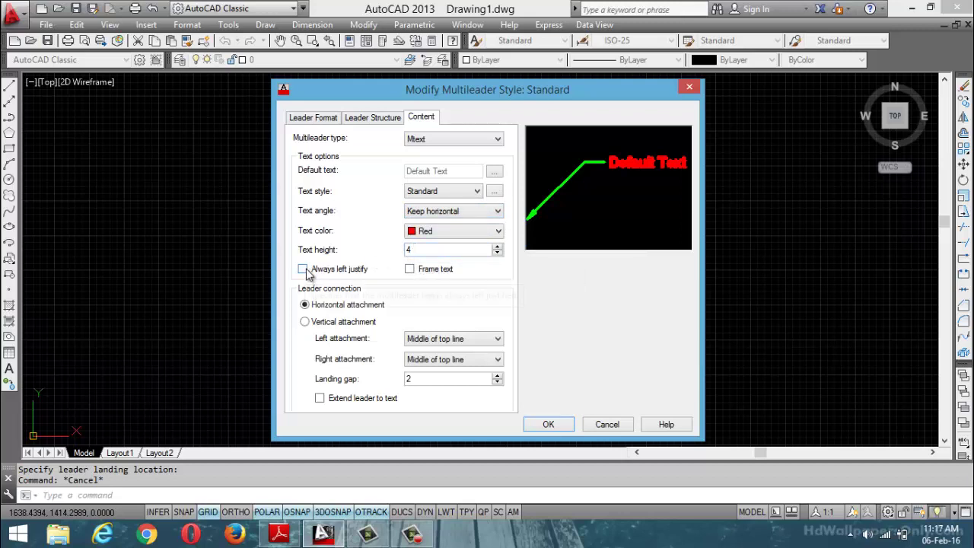
pyautogui.click(410, 270)
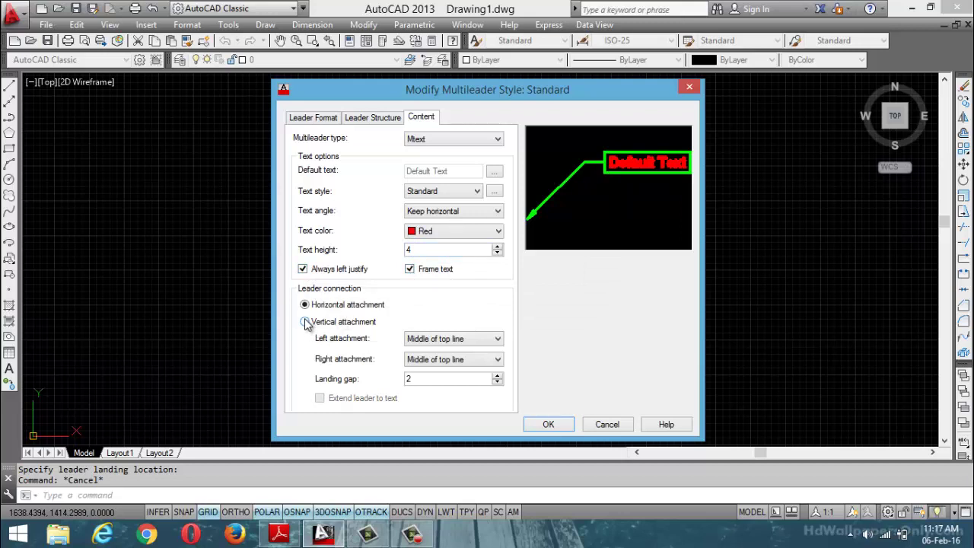
# Try each left attachment option and settle on Underline all text
pyautogui.click(486, 346)
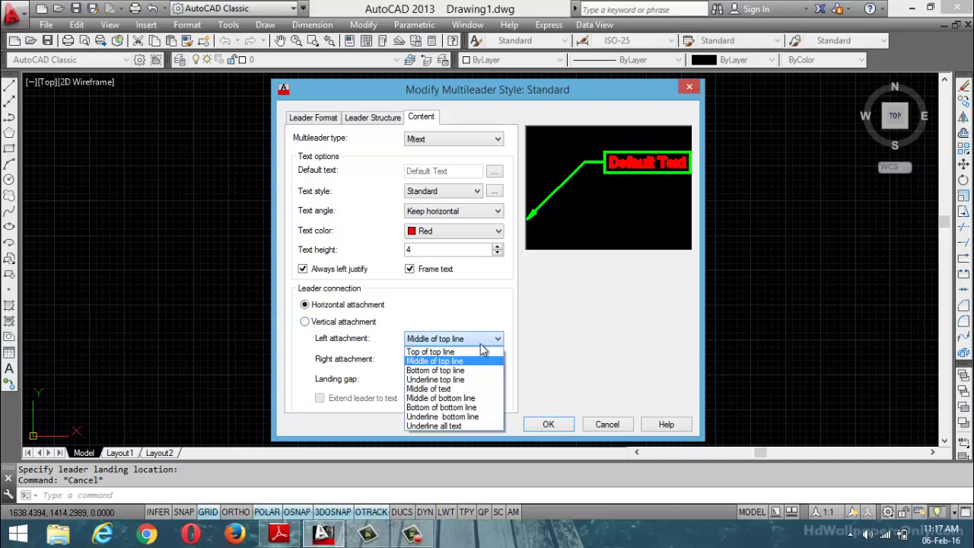
pyautogui.click(478, 351)
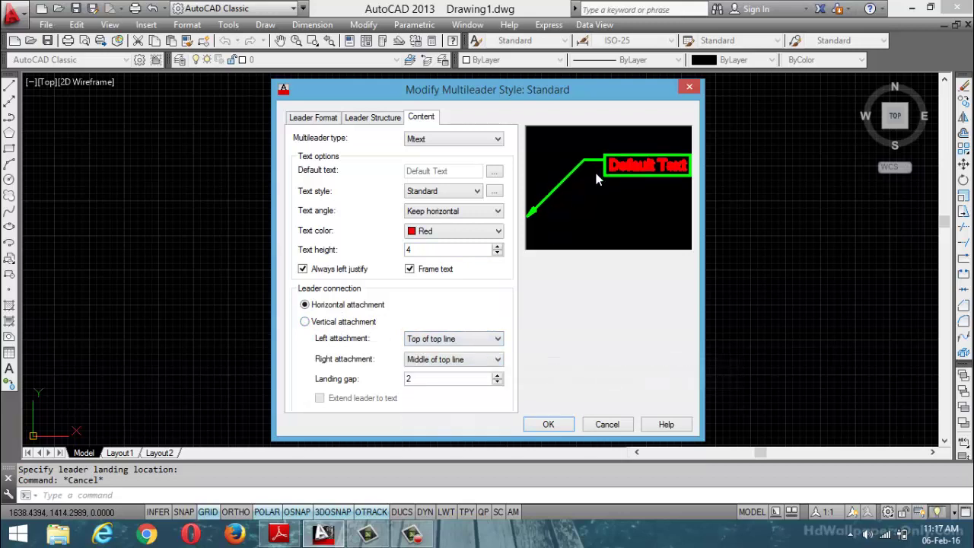
pyautogui.click(495, 339)
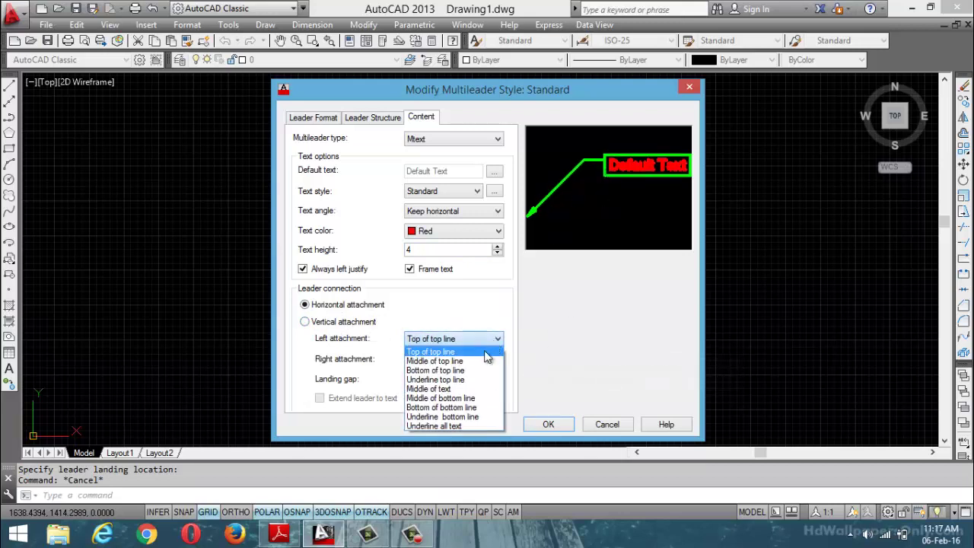
pyautogui.click(485, 359)
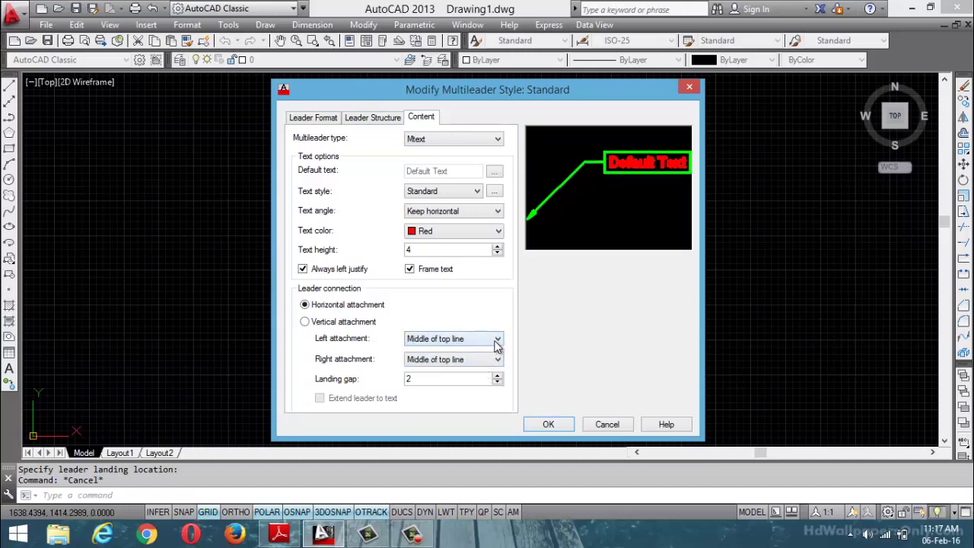
pyautogui.click(496, 340)
pyautogui.click(478, 371)
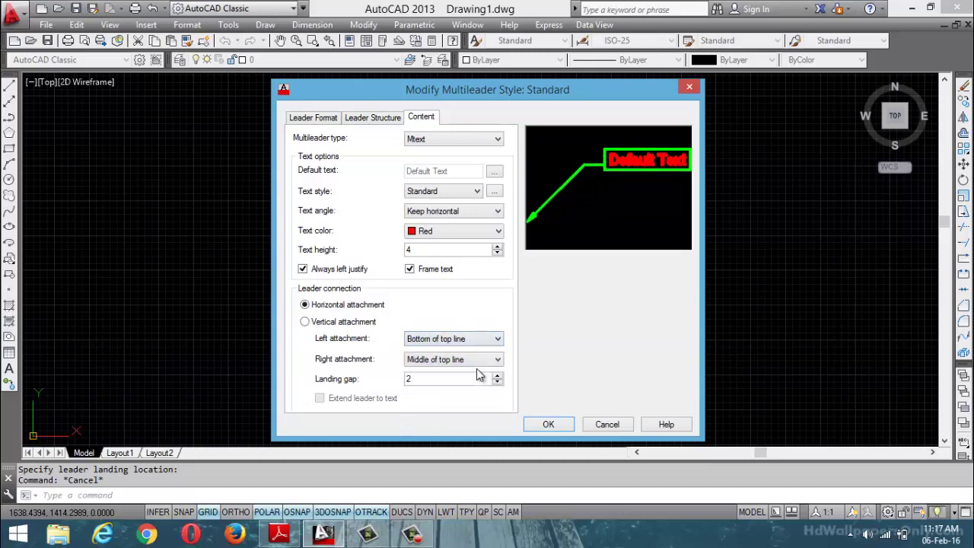
pyautogui.click(496, 339)
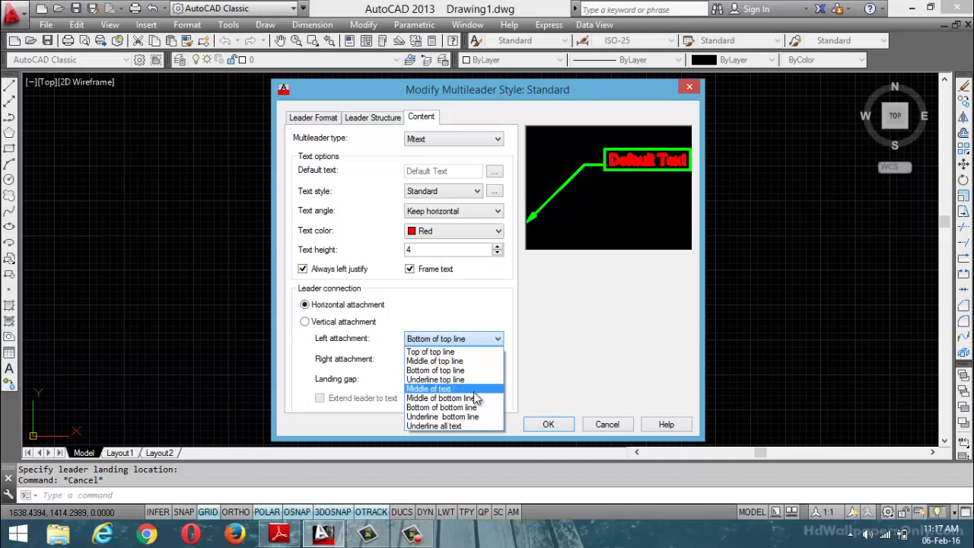
pyautogui.click(474, 389)
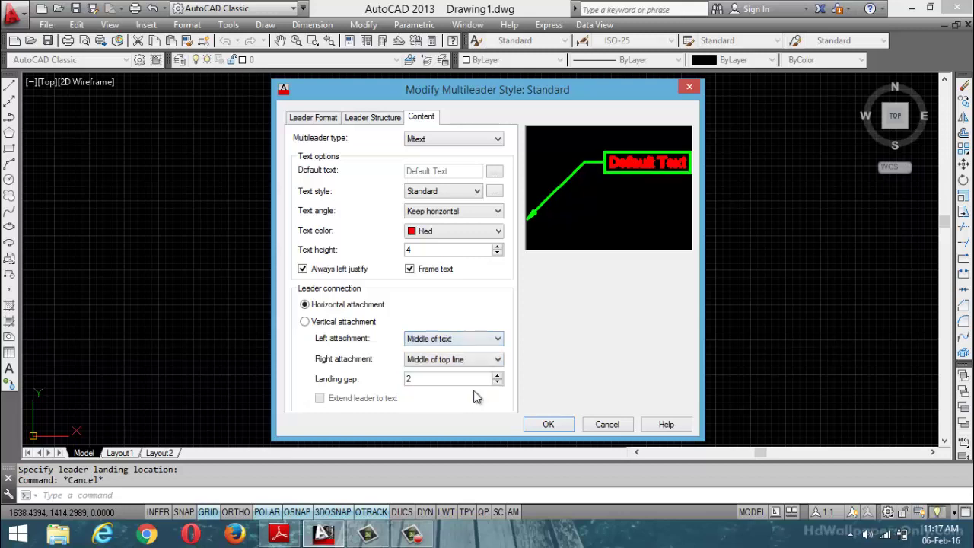
pyautogui.click(496, 339)
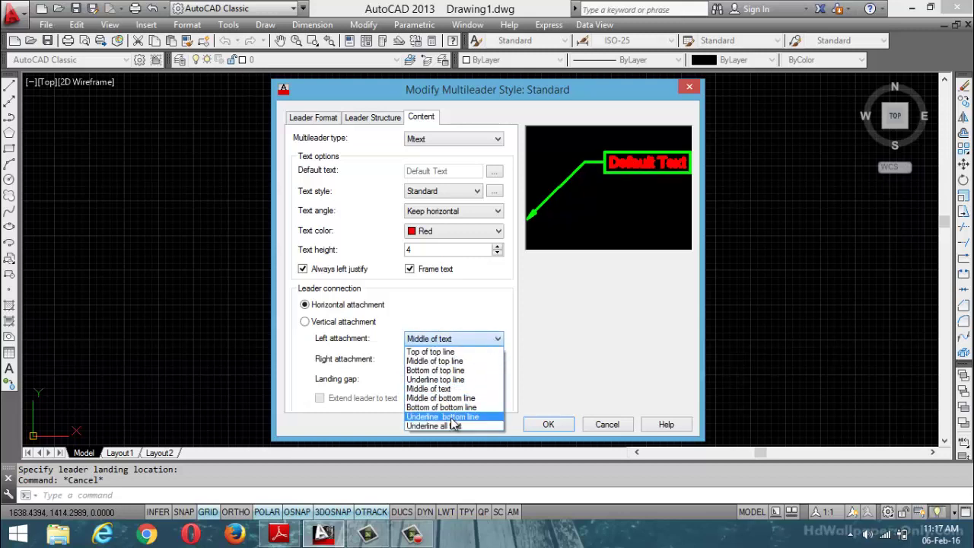
pyautogui.click(448, 417)
pyautogui.click(493, 340)
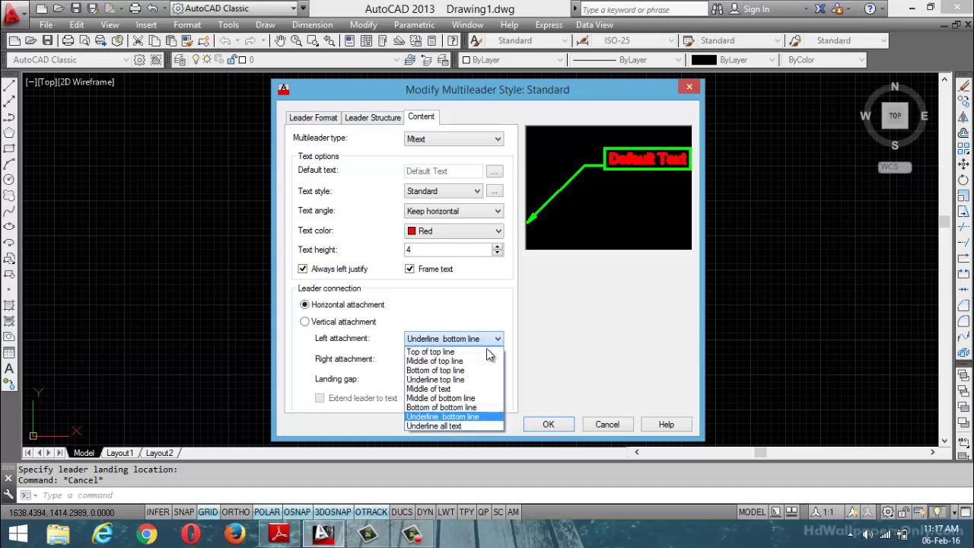
pyautogui.click(461, 424)
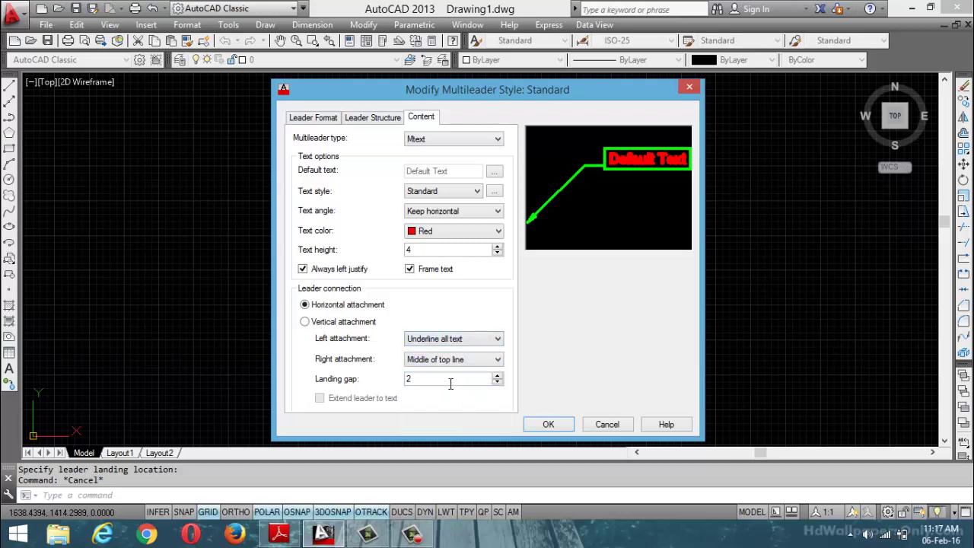
# Remove the text frame, turn off Always left justify, and confirm the Standard style
pyautogui.click(409, 269)
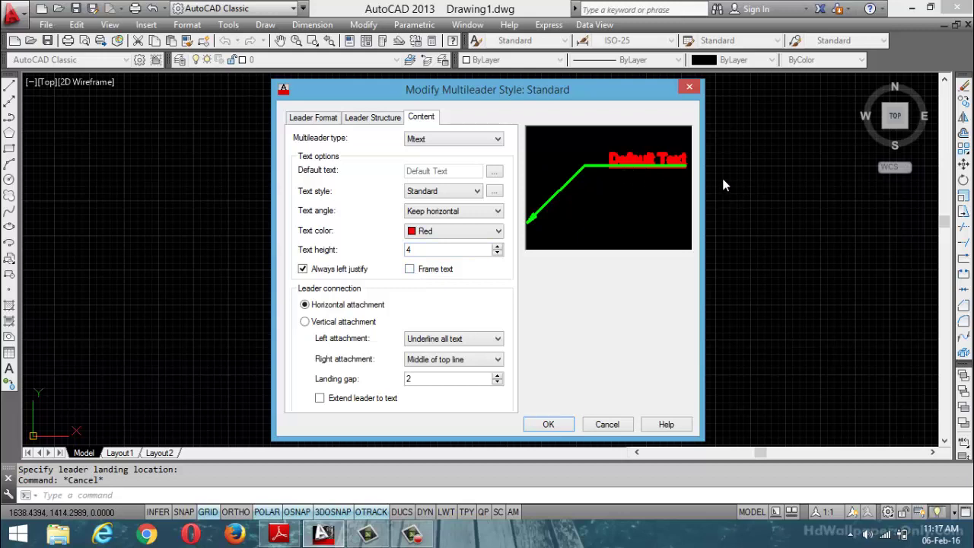
pyautogui.click(303, 269)
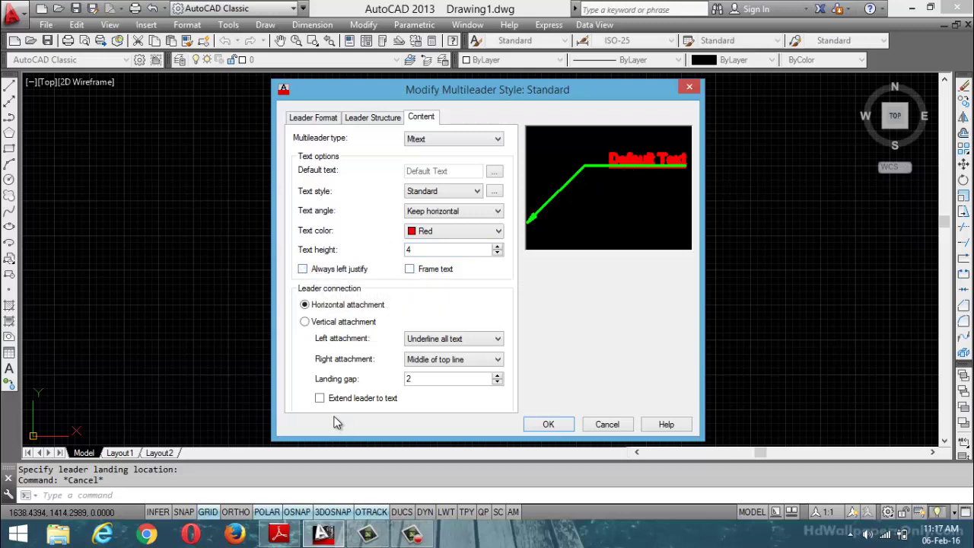
pyautogui.click(553, 425)
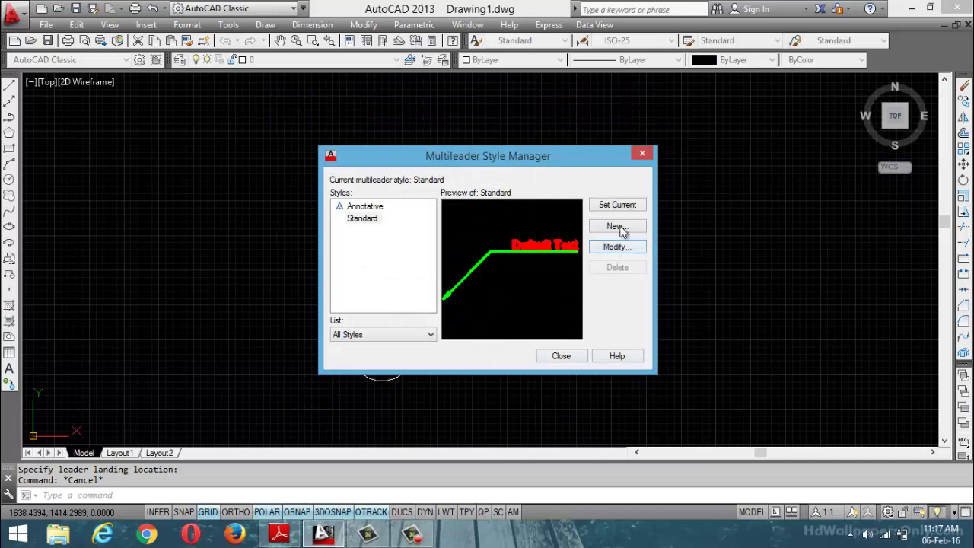
# Close the style manager and draw a multileader from the circle with a text label, using MLD
pyautogui.click(569, 359)
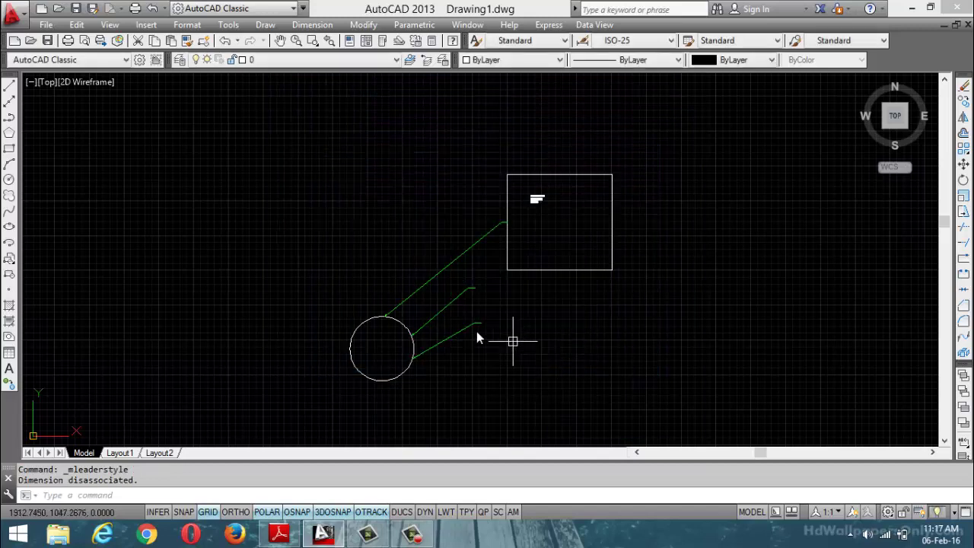
pyautogui.scroll(6, 487, 328)
pyautogui.scroll(6, 500, 328)
pyautogui.scroll(-9, 431, 164)
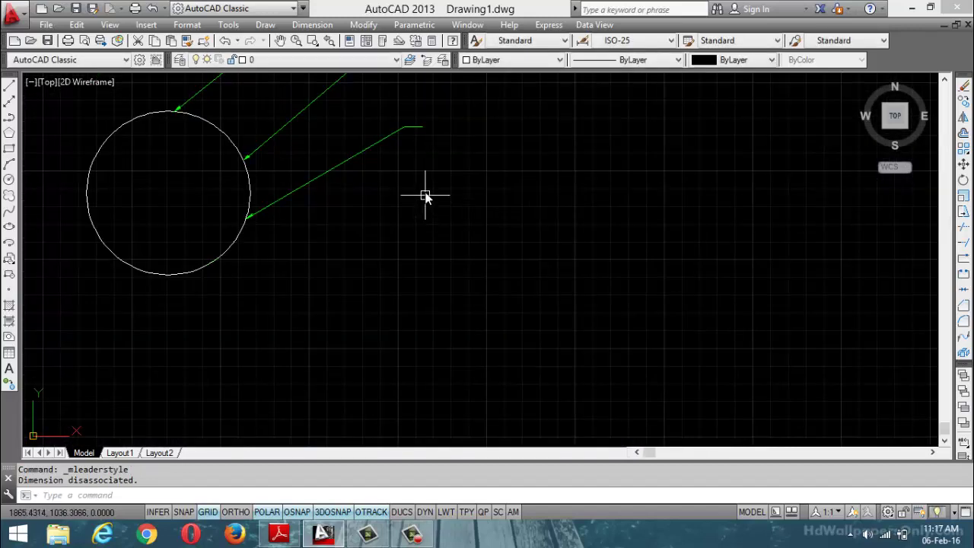
pyautogui.write('mLD')
pyautogui.press('Return')
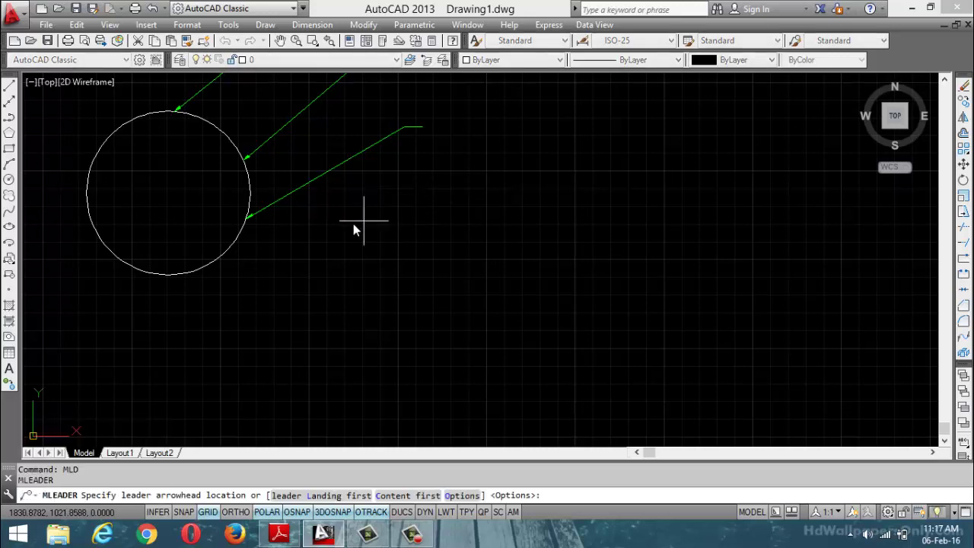
pyautogui.click(225, 247)
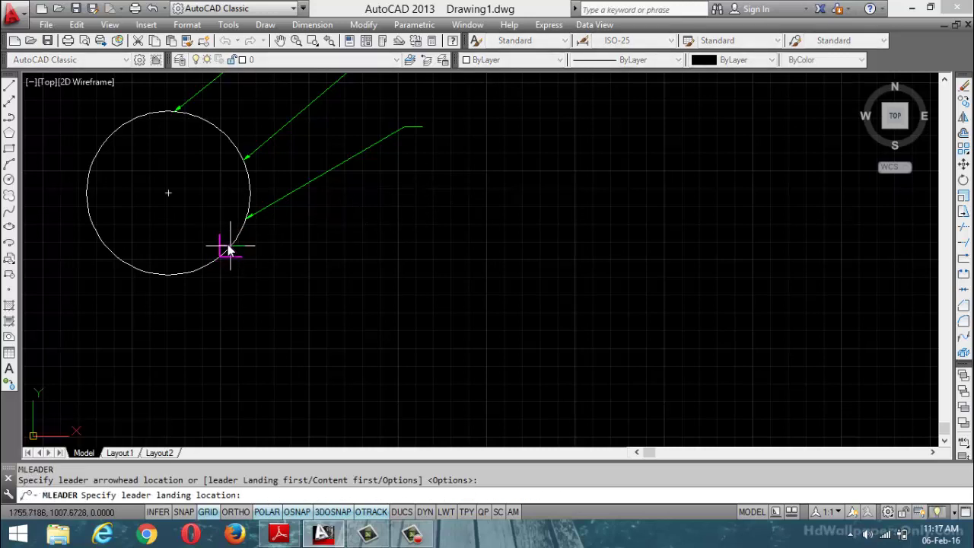
pyautogui.click(409, 202)
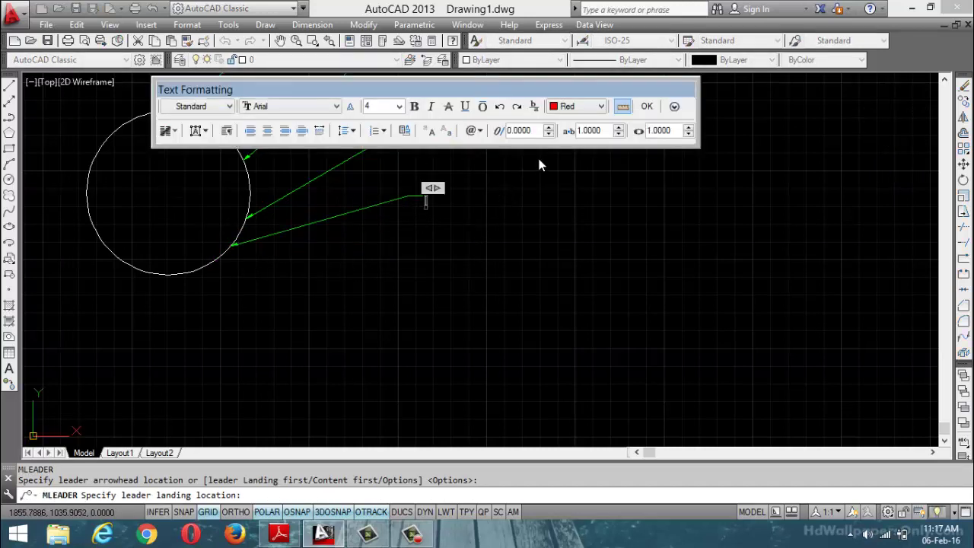
pyautogui.write('Sujhmitkjt6r')
pyautogui.click(647, 106)
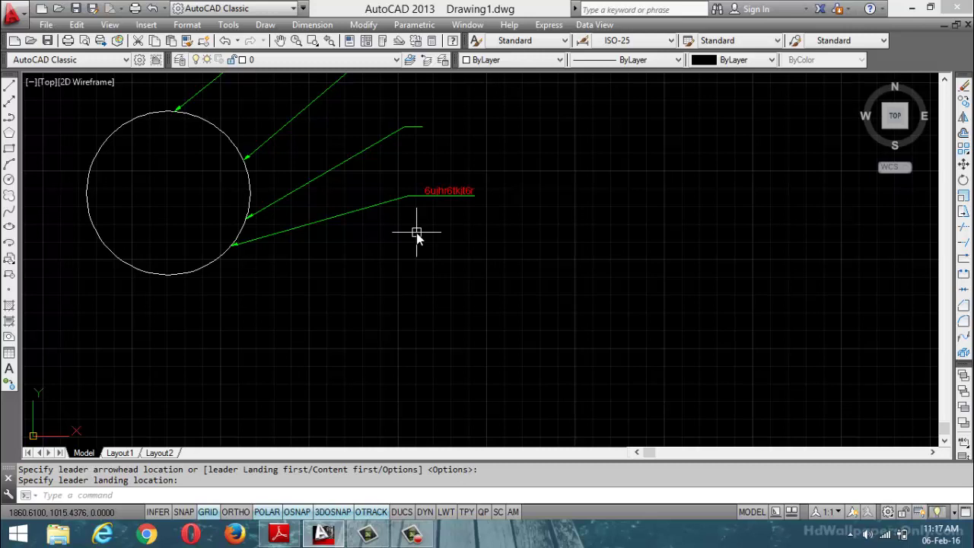
# Cancel the leftover command and reopen the Multileader Style Manager with MLS
pyautogui.press('Escape')
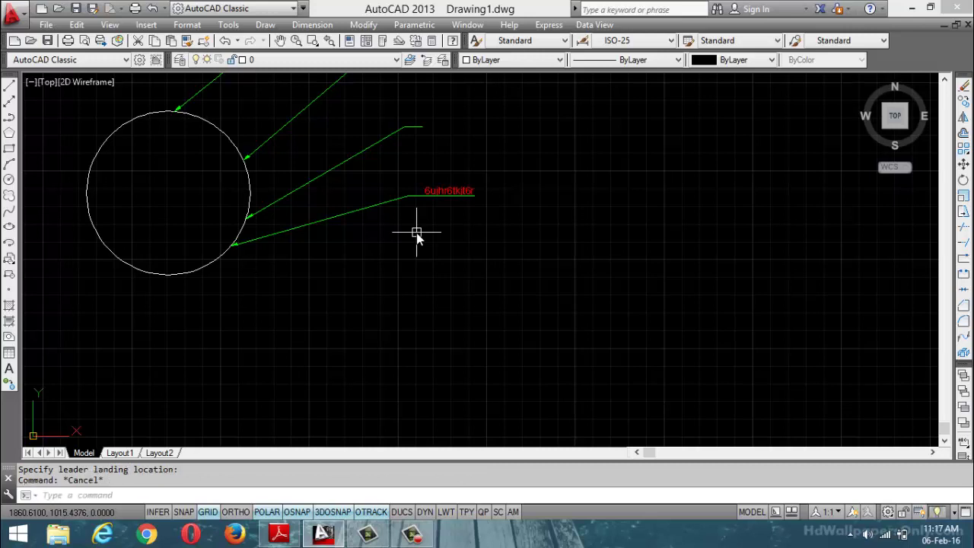
pyautogui.write('ML')
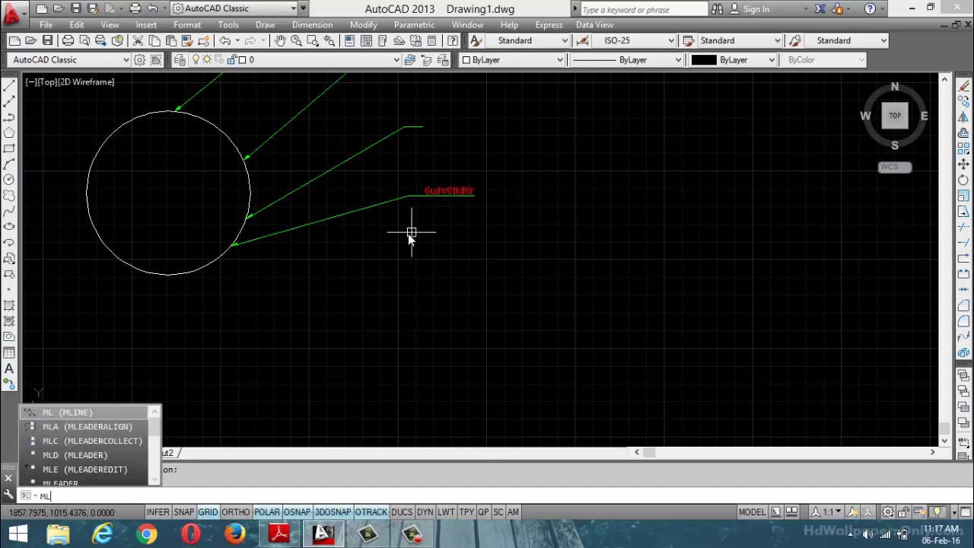
pyautogui.write('S')
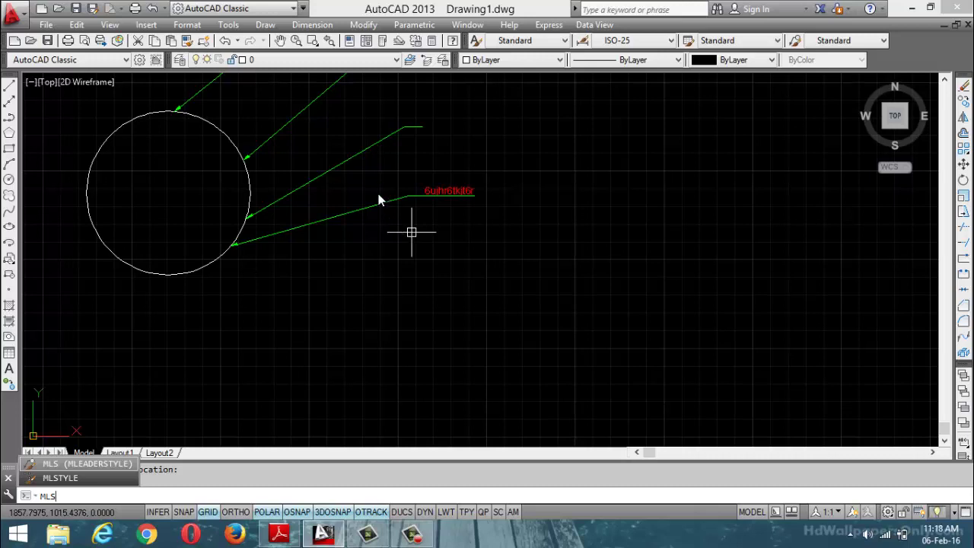
pyautogui.press('Return')
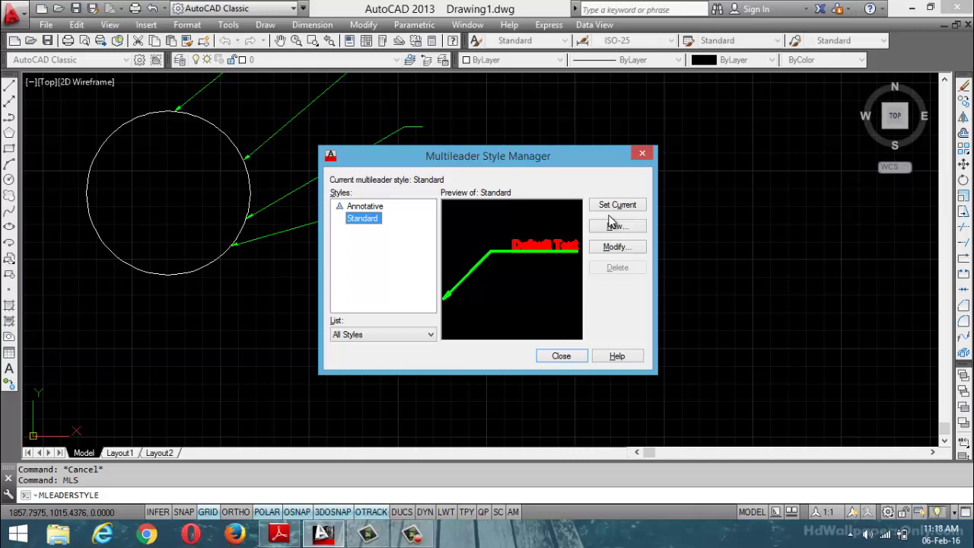
# Close the style manager, zoom out, and delete all five objects with Ctrl+A and Delete
pyautogui.click(581, 361)
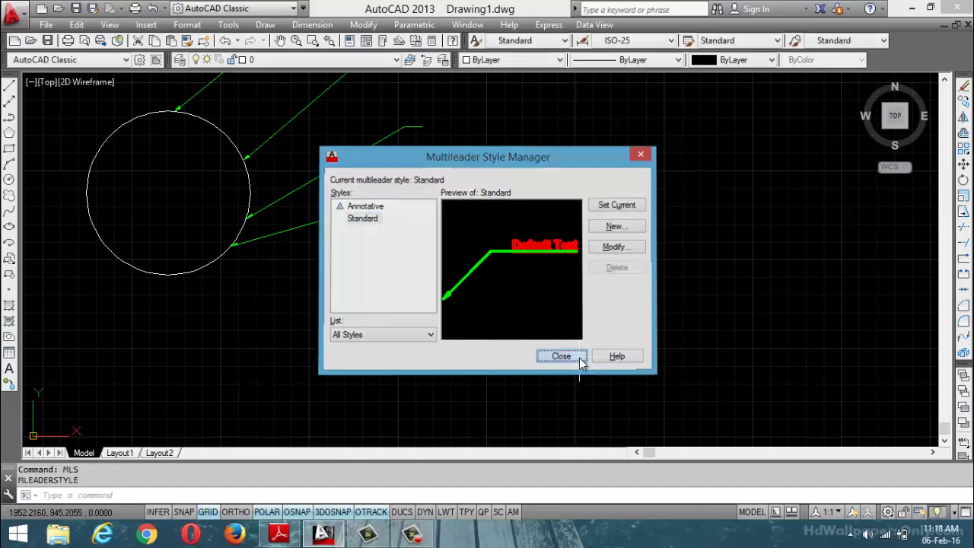
pyautogui.scroll(-3, 495, 281)
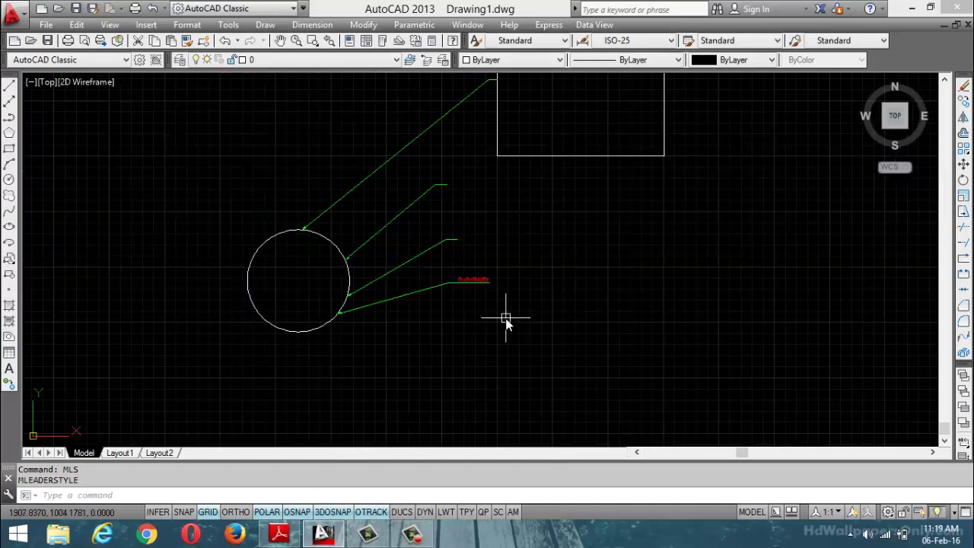
pyautogui.scroll(-3, 499, 334)
pyautogui.hotkey('ctrl', 'a')
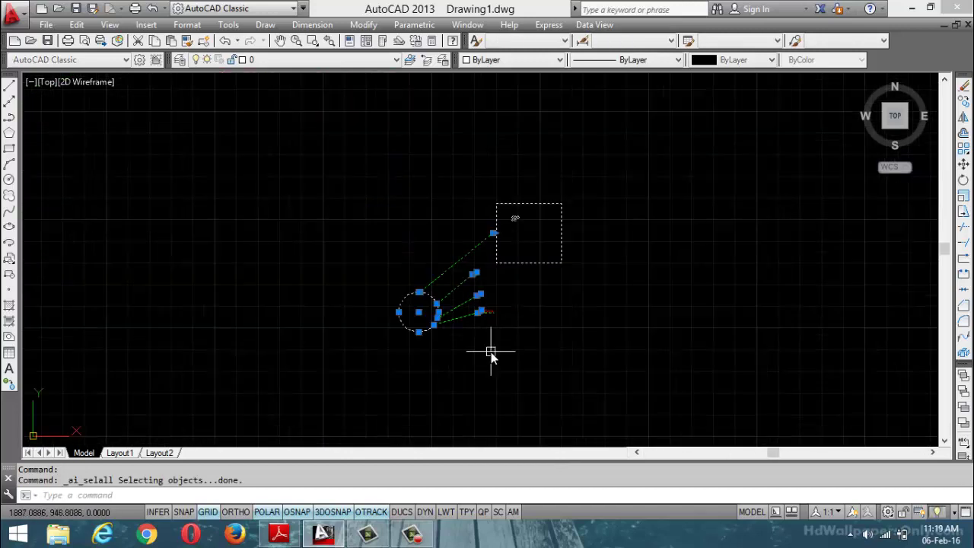
pyautogui.press('Delete')
pyautogui.click(187, 25)
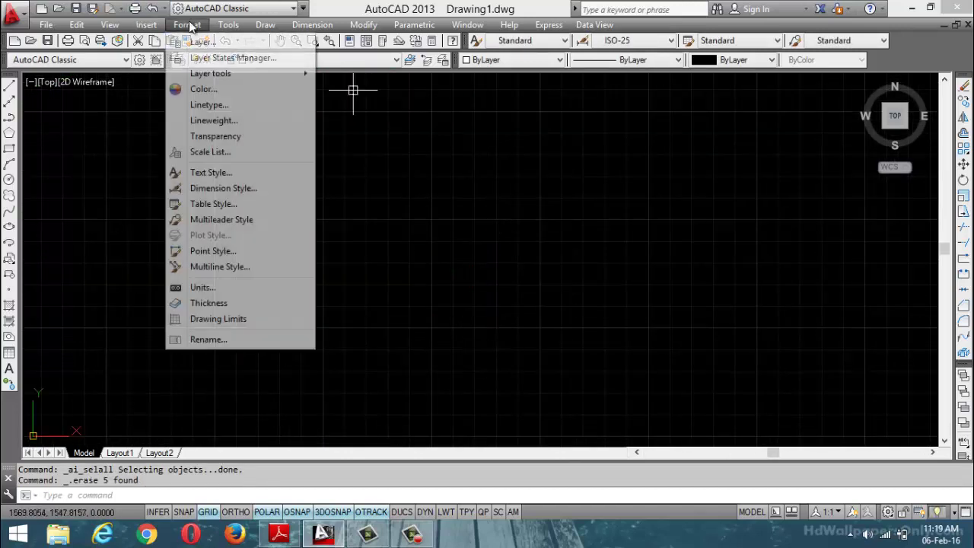
pyautogui.click(221, 309)
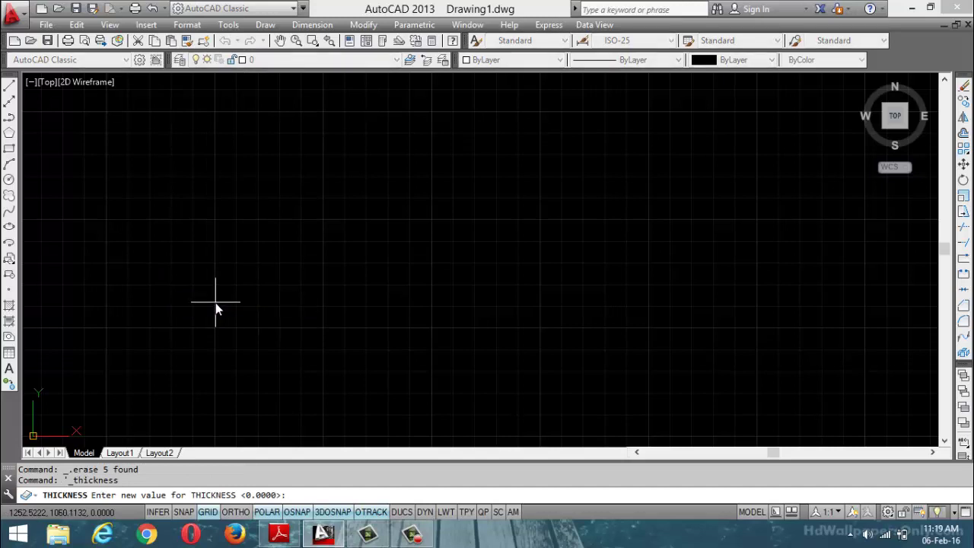
pyautogui.write('1')
pyautogui.press('Return')
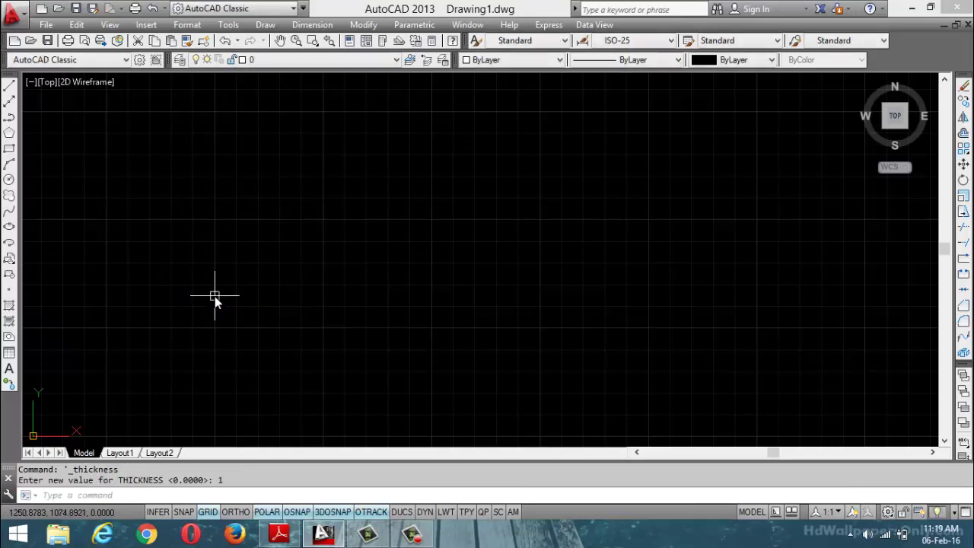
pyautogui.click(9, 86)
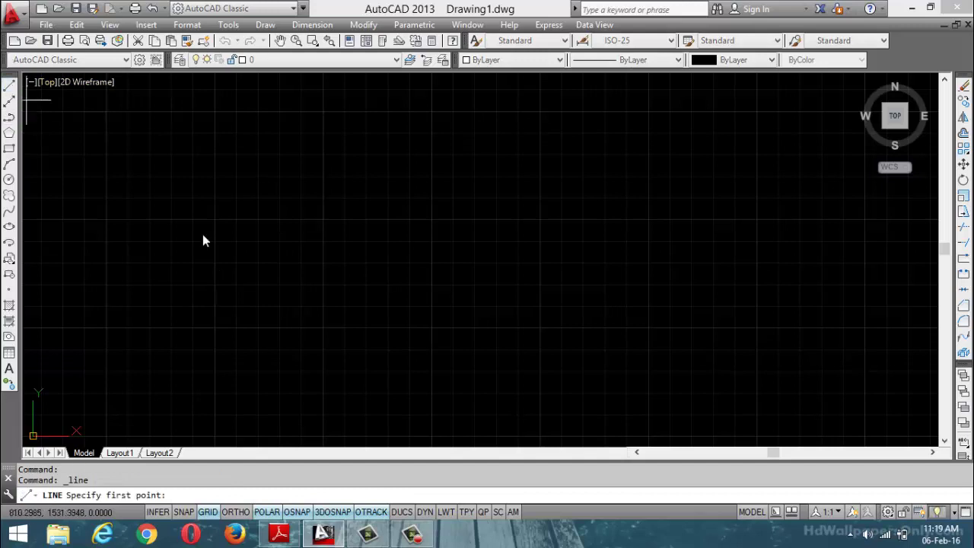
pyautogui.click(214, 245)
pyautogui.click(407, 156)
pyautogui.press('Escape')
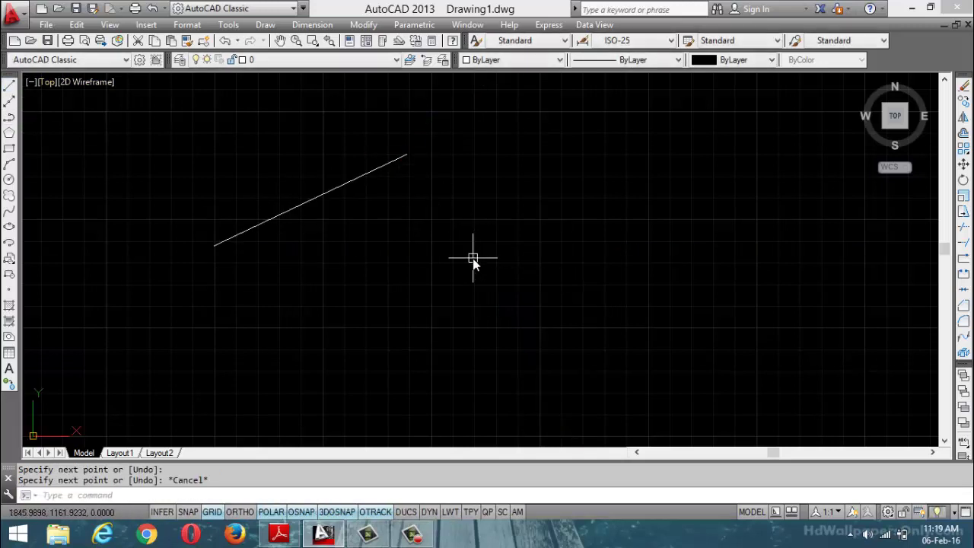
pyautogui.hotkey('ctrl', 'z')
pyautogui.hotkey('ctrl', 'z')
pyautogui.hotkey('ctrl', 'z')
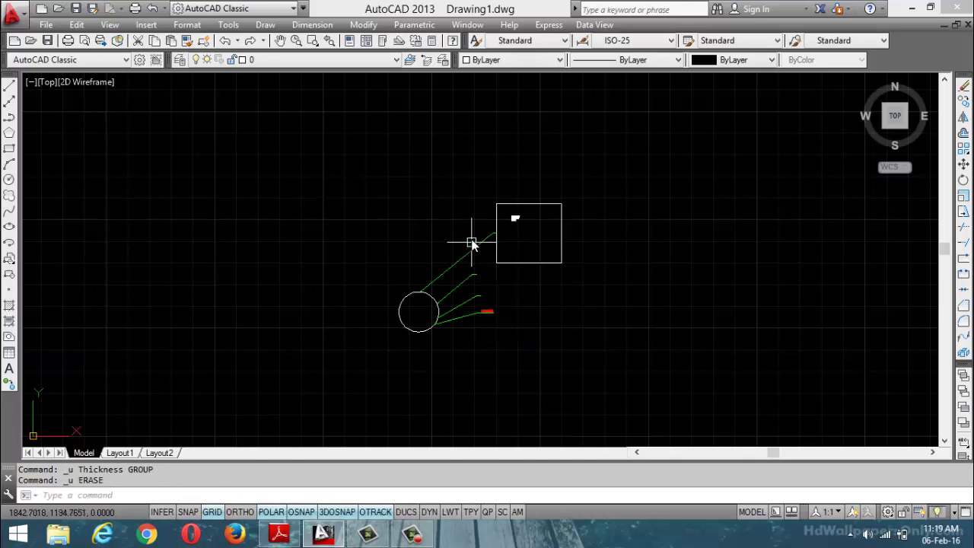
pyautogui.hotkey('ctrl', 'y')
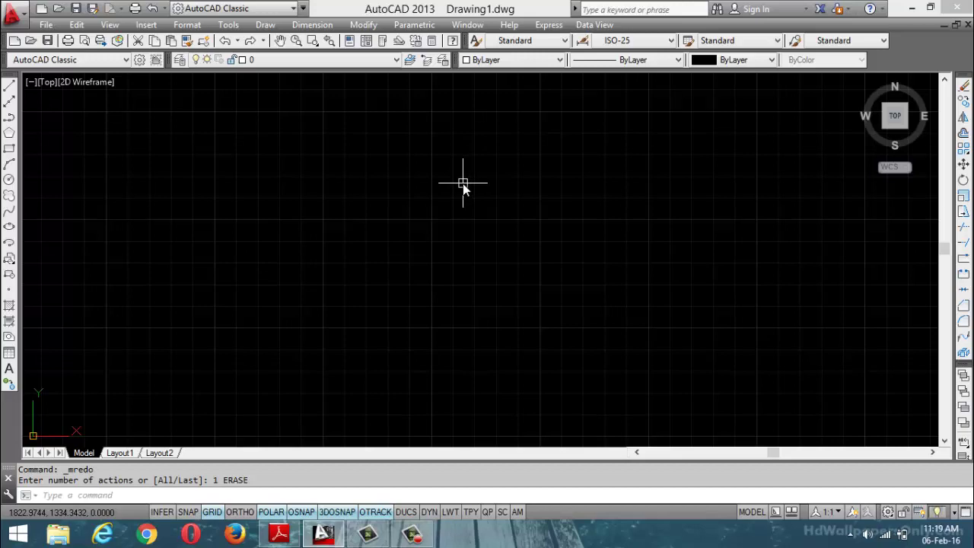
# Minimise AutoCAD and open 1.autocad in Word from drive F:'s 0.4 all soft ware notes folder
pyautogui.click(907, 8)
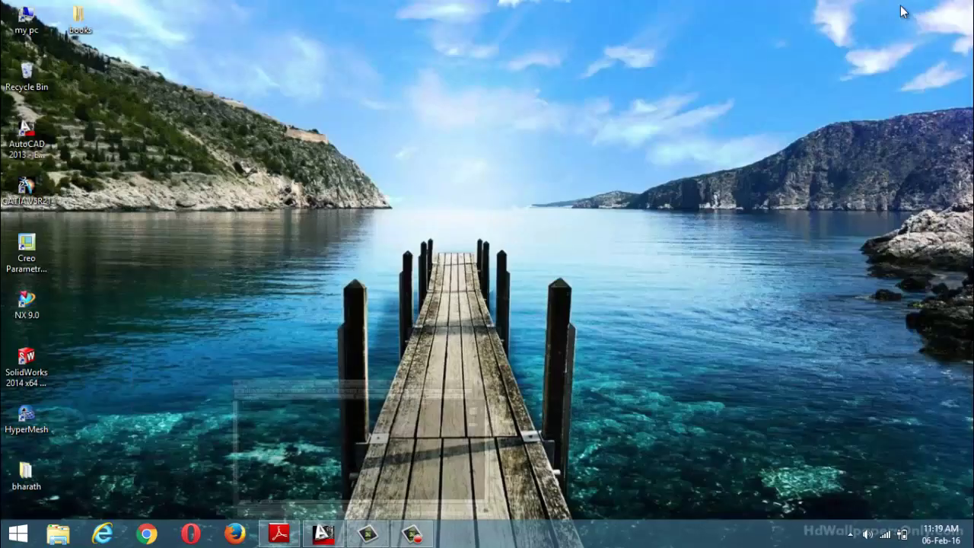
pyautogui.doubleClick(29, 26)
pyautogui.doubleClick(727, 202)
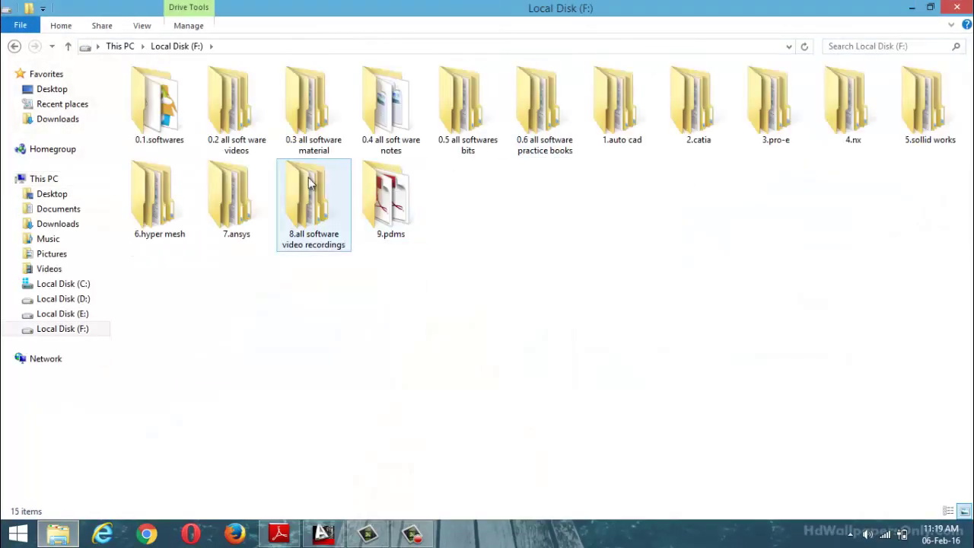
pyautogui.doubleClick(313, 139)
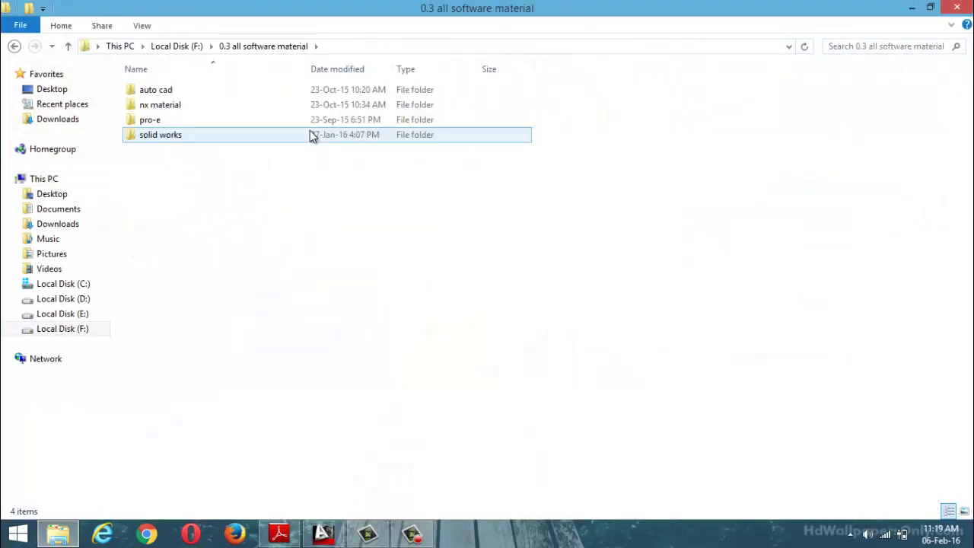
pyautogui.doubleClick(180, 89)
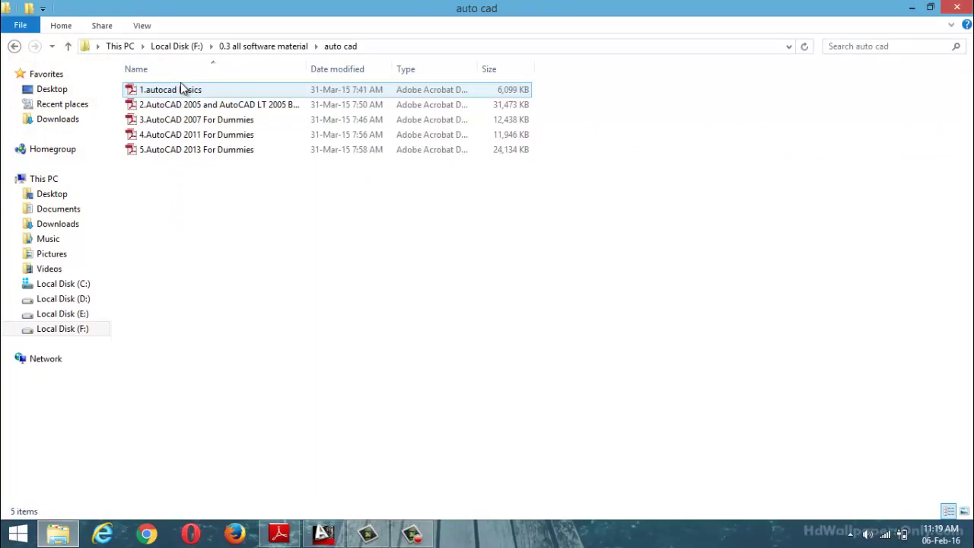
pyautogui.click(15, 45)
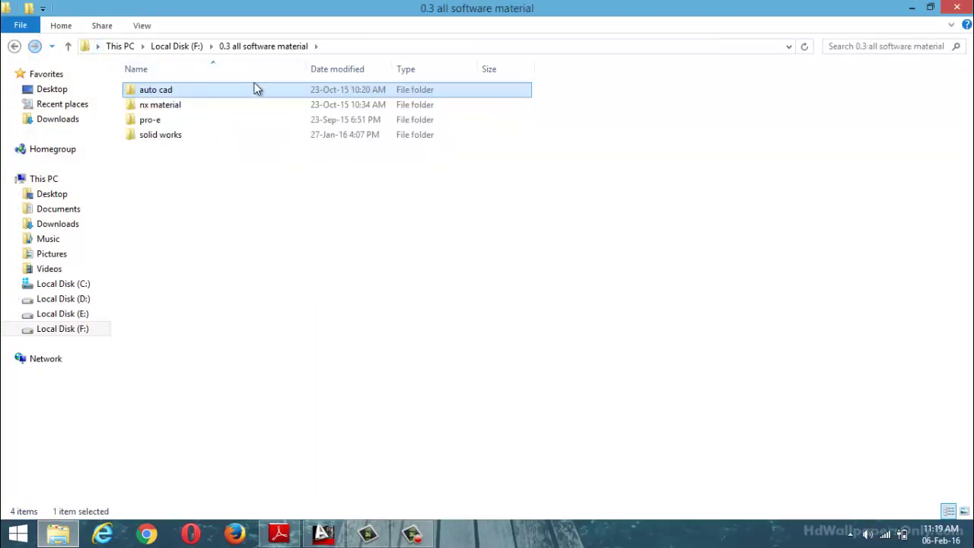
pyautogui.click(15, 45)
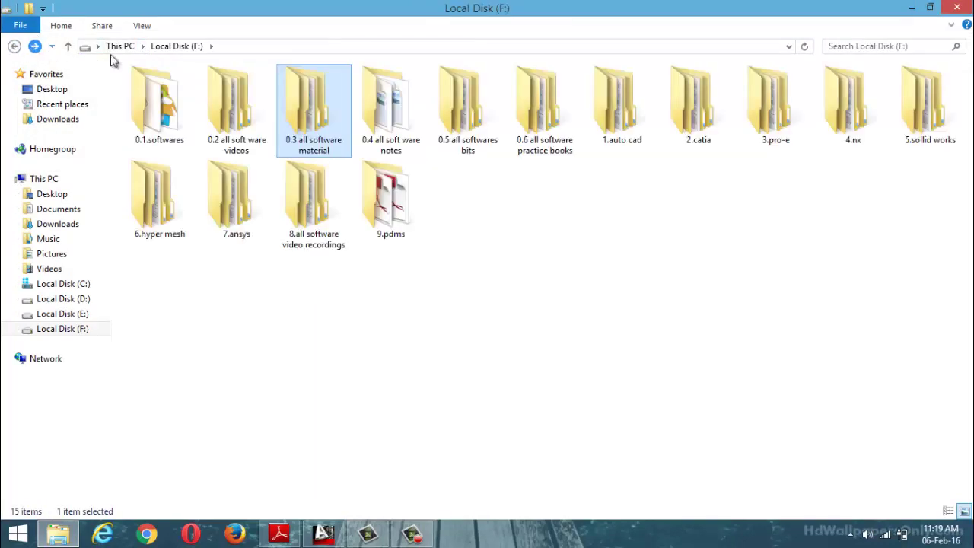
pyautogui.doubleClick(406, 129)
pyautogui.doubleClick(172, 91)
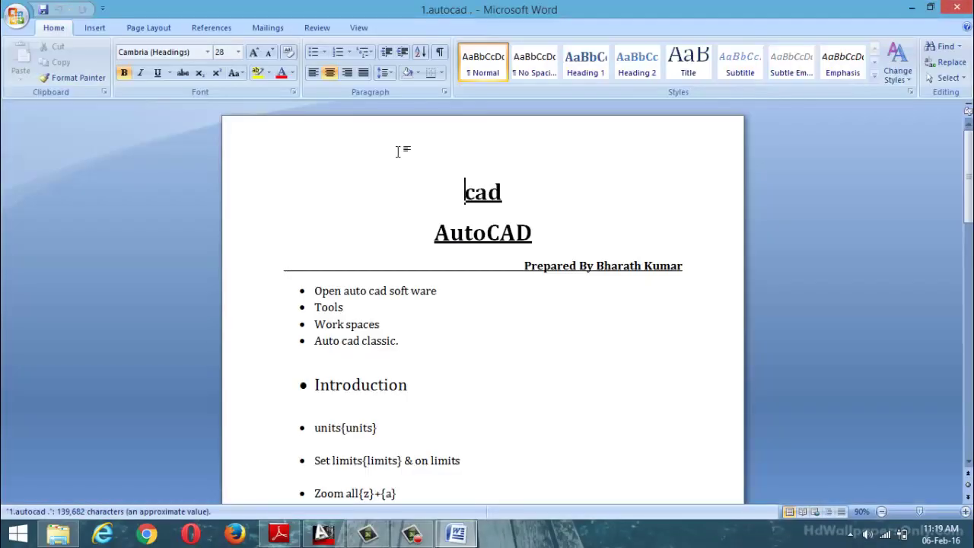
# Scroll the notes down to section 70, Functional keys & short cuts, on page 190
pyautogui.scroll(-8, 398, 153)
pyautogui.moveTo(968, 128); pyautogui.dragTo(967, 353)
pyautogui.scroll(-8, 600, 213)
pyautogui.scroll(-12, 746, 248)
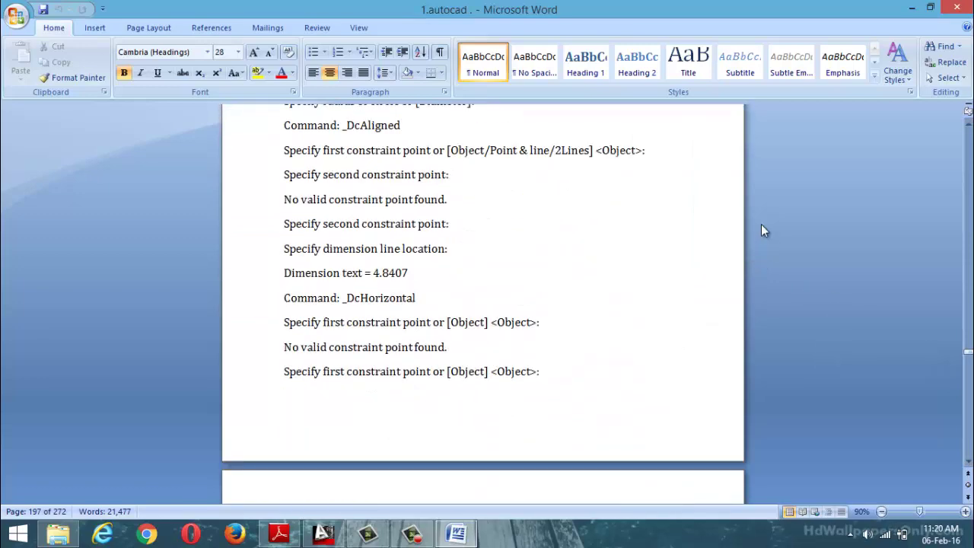
pyautogui.scroll(12, 796, 175)
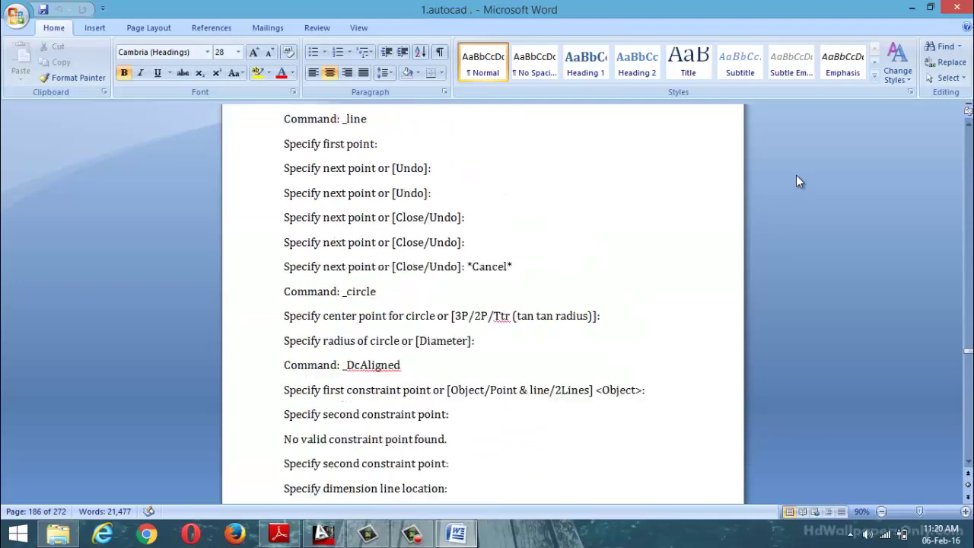
pyautogui.scroll(-6, 791, 172)
pyautogui.scroll(-20, 799, 174)
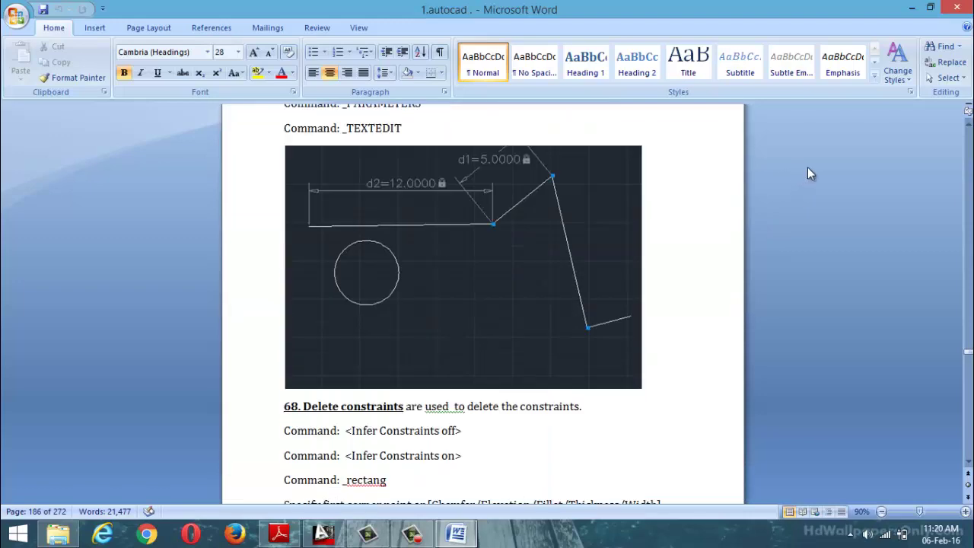
pyautogui.scroll(-20, 811, 174)
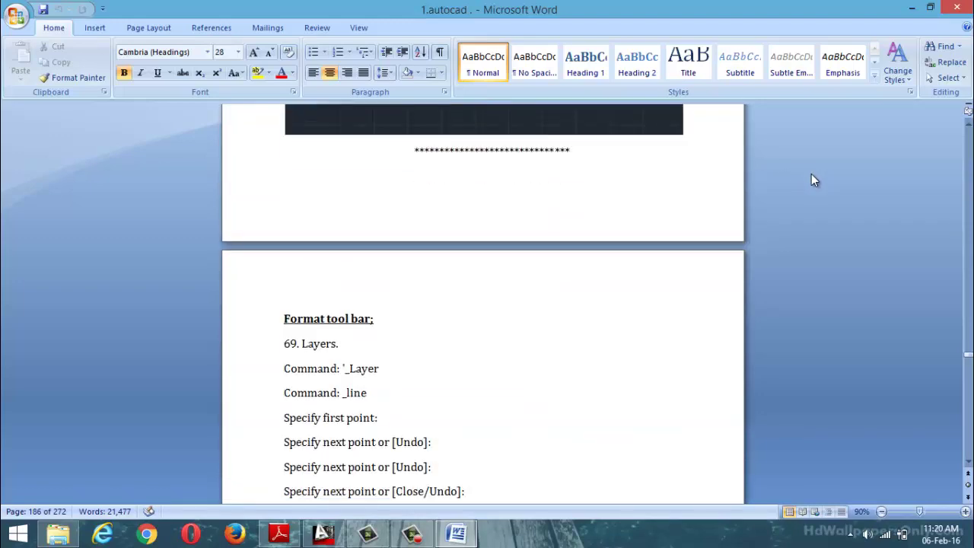
pyautogui.scroll(-12, 809, 180)
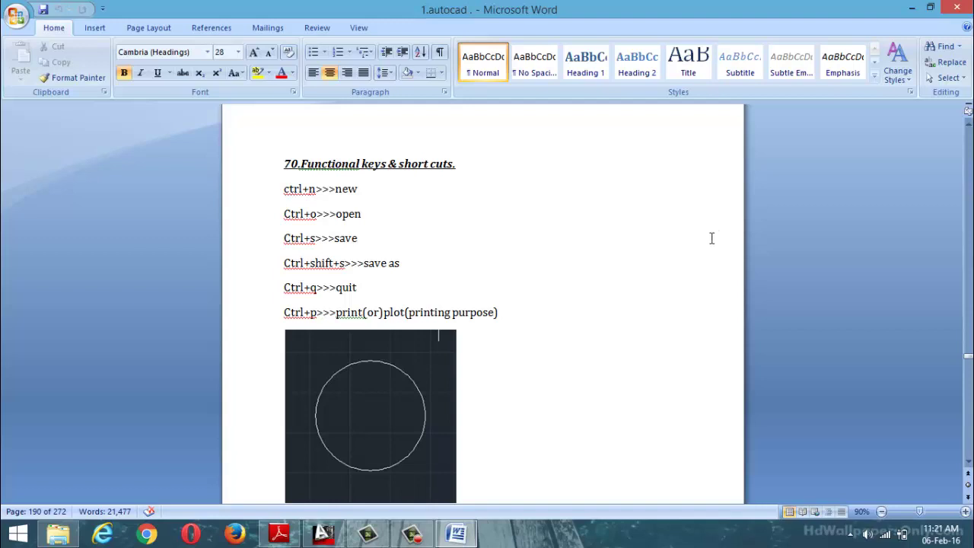
# Scroll past the Ctrl shortcut entries to the Ctrl+3 Tool Palettes line on page 192
pyautogui.scroll(-1, 589, 309)
pyautogui.scroll(-5, 590, 310)
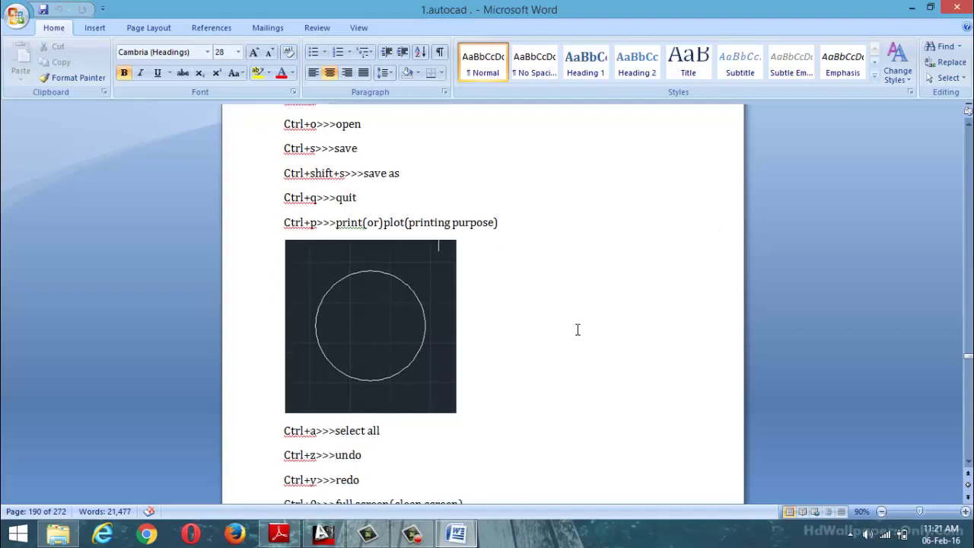
pyautogui.scroll(-2, 577, 329)
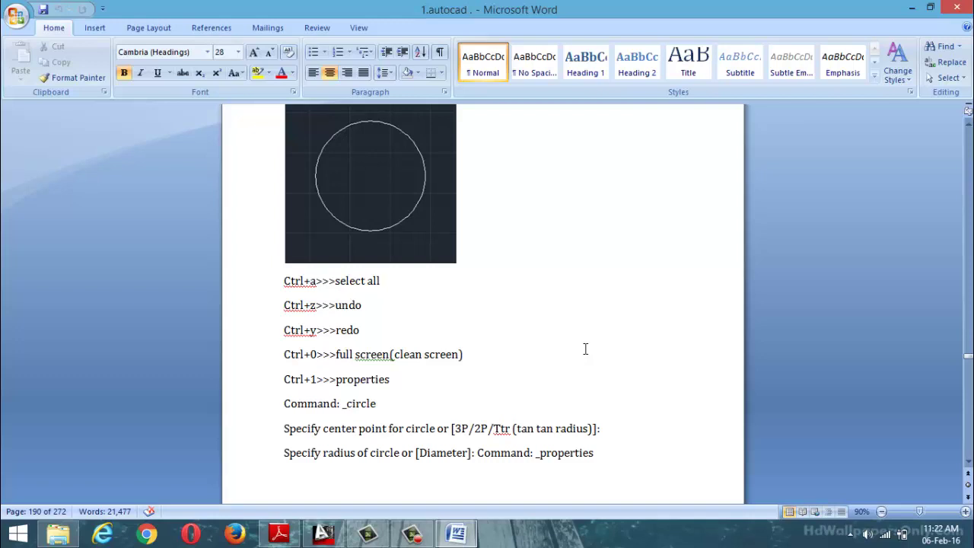
pyautogui.scroll(-2, 498, 361)
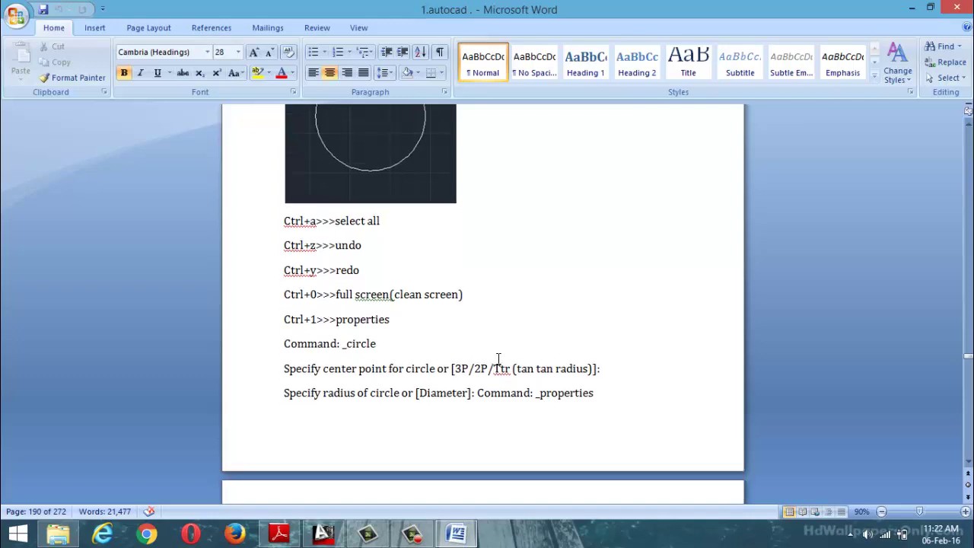
pyautogui.scroll(-14, 352, 321)
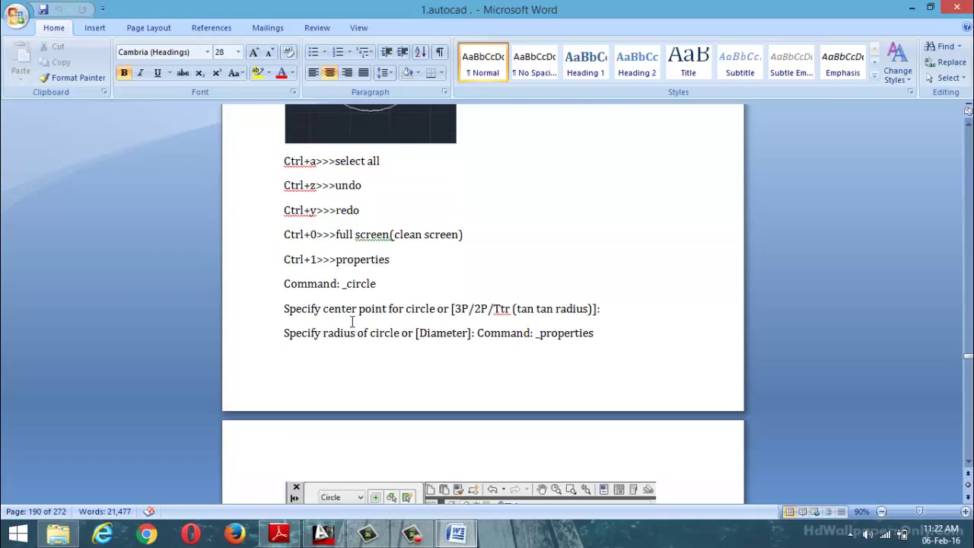
pyautogui.scroll(-5, 352, 325)
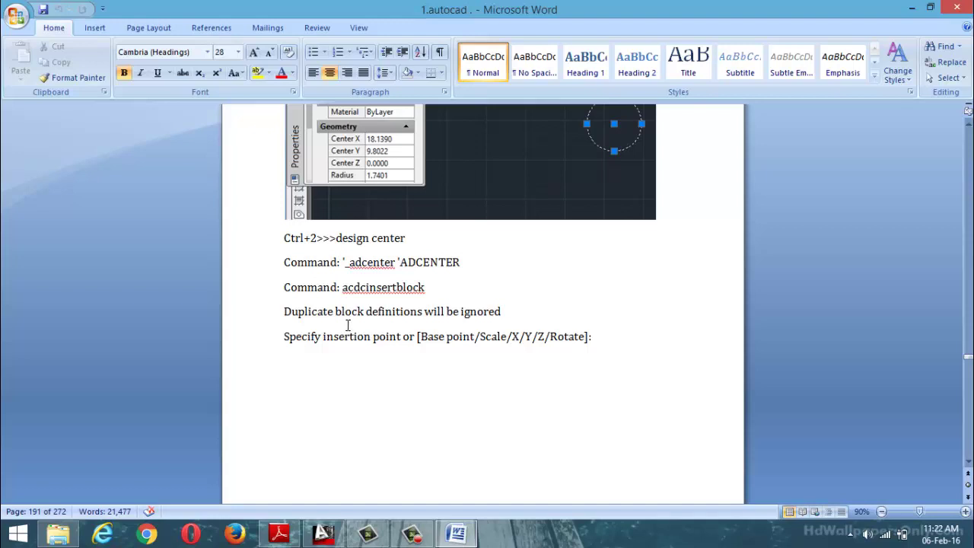
pyautogui.scroll(-3, 348, 325)
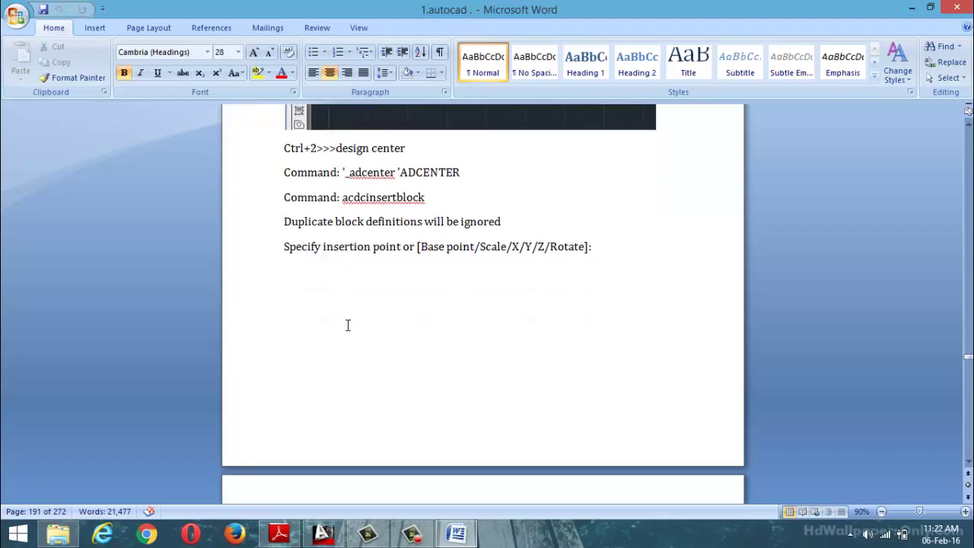
pyautogui.scroll(-14, 348, 325)
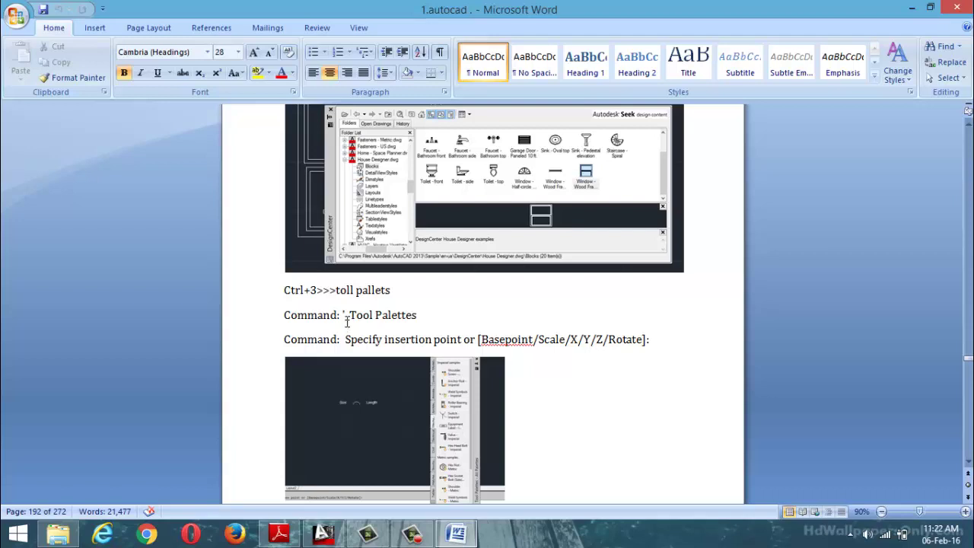
# Scroll to the F1–F8 function key list on page 193 and put the cursor on the F2 line
pyautogui.scroll(-3, 346, 322)
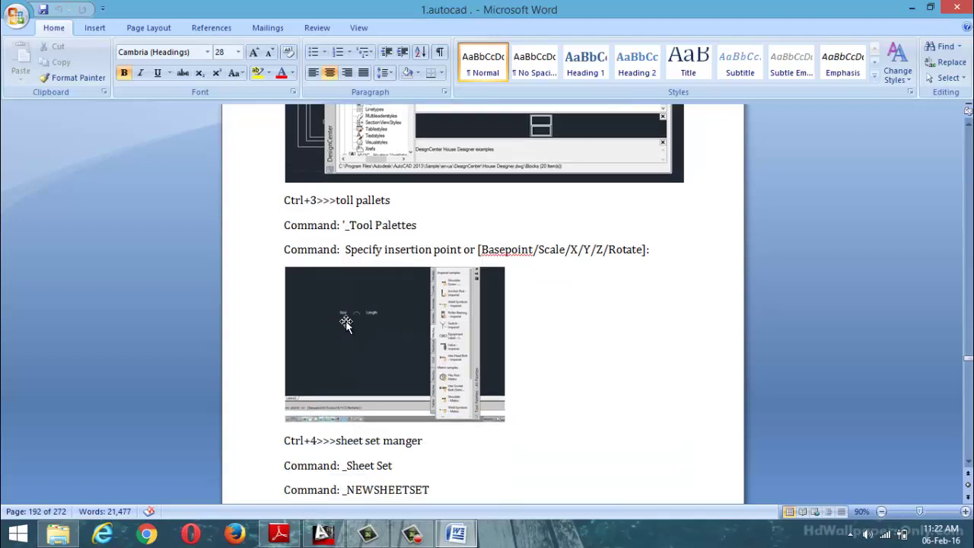
pyautogui.scroll(-3, 346, 322)
pyautogui.scroll(-2, 346, 321)
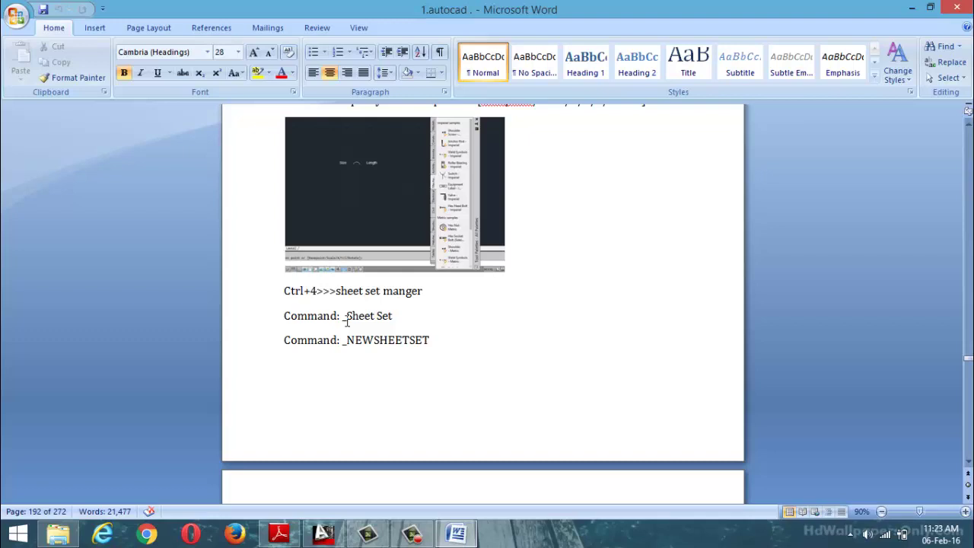
pyautogui.scroll(-15, 346, 322)
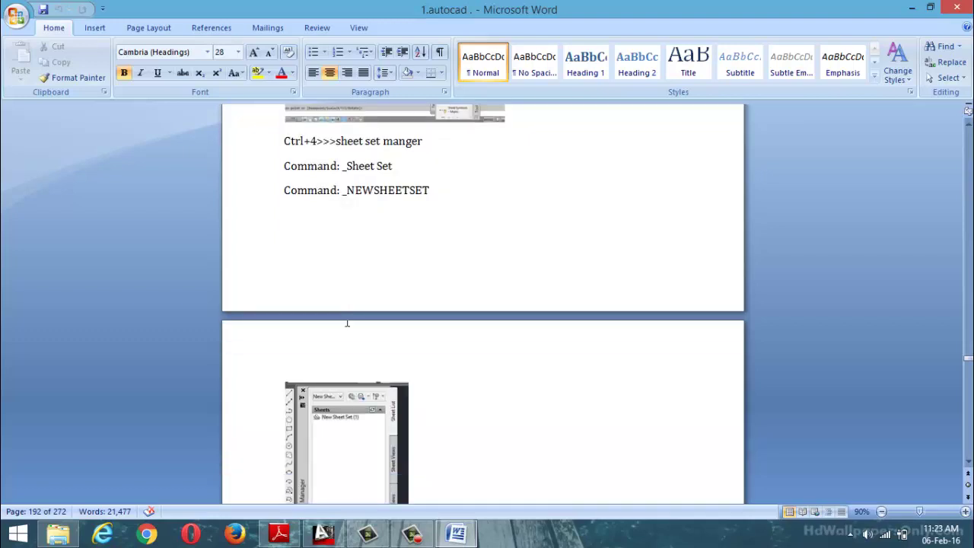
pyautogui.scroll(-2, 346, 322)
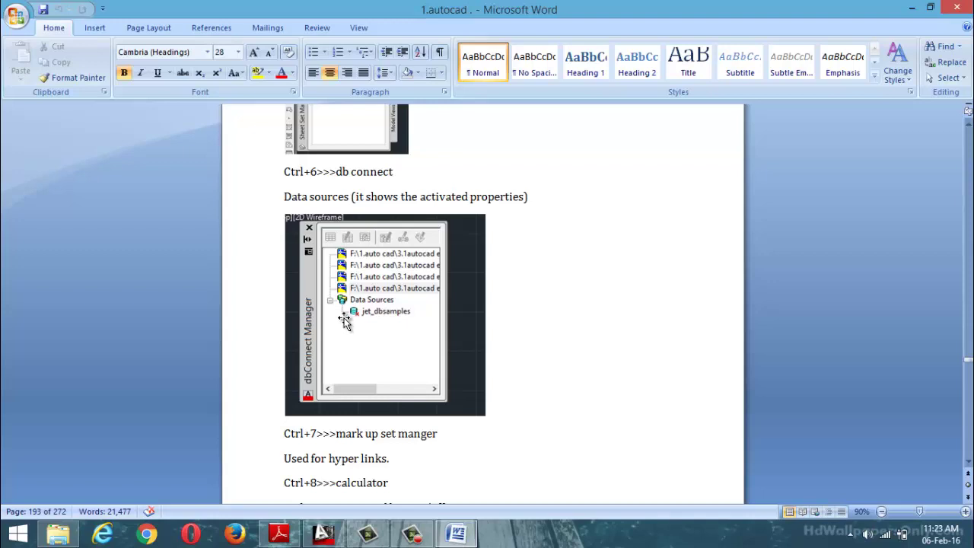
pyautogui.scroll(-3, 344, 321)
pyautogui.scroll(-2, 344, 321)
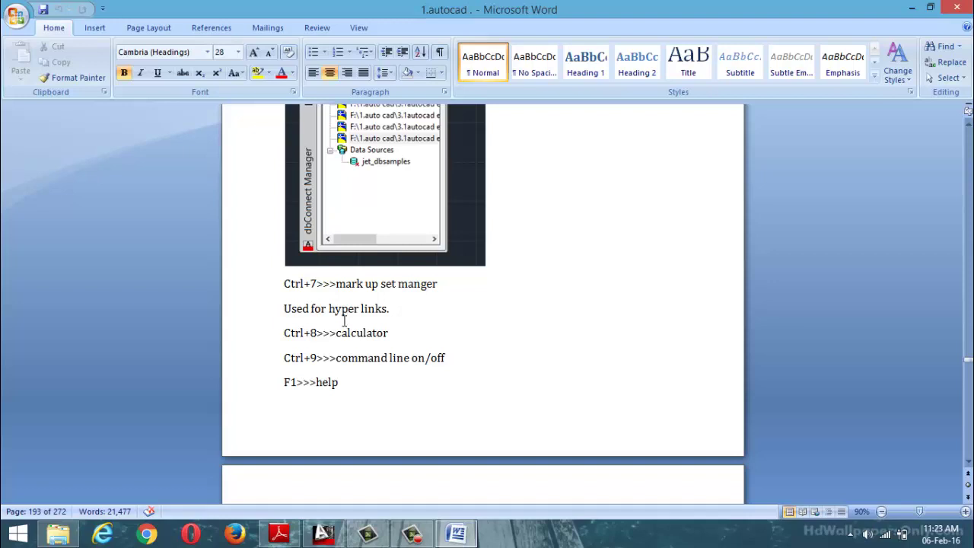
pyautogui.scroll(-2, 344, 321)
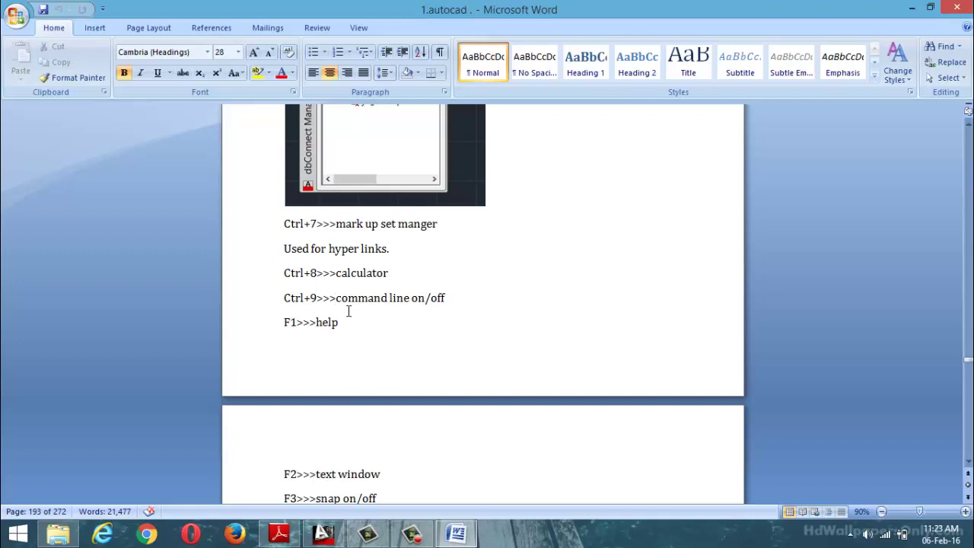
pyautogui.scroll(-1, 348, 312)
pyautogui.scroll(-2, 348, 312)
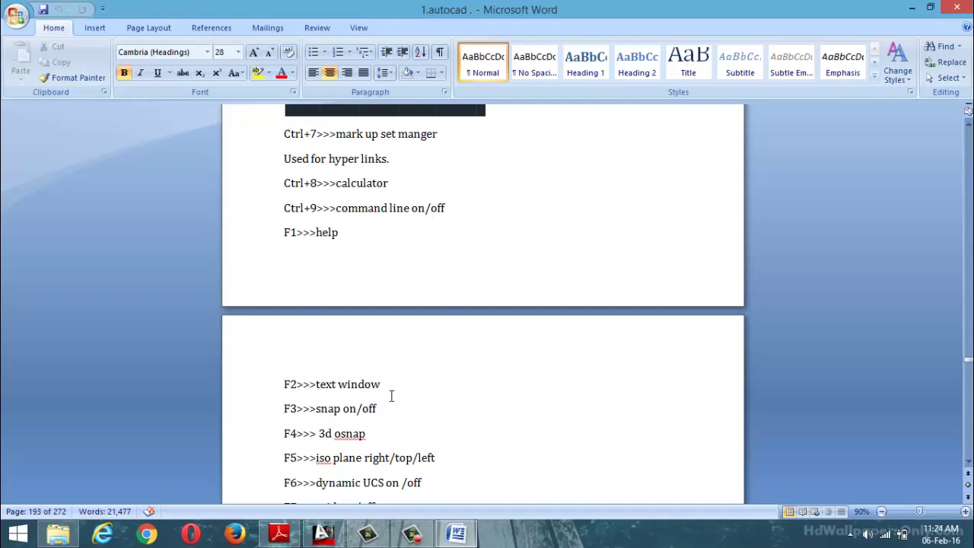
pyautogui.rightClick(349, 385)
pyautogui.click(671, 335)
pyautogui.scroll(-1, 555, 371)
pyautogui.moveTo(358, 205); pyautogui.dragTo(233, 220)
pyautogui.click(387, 219)
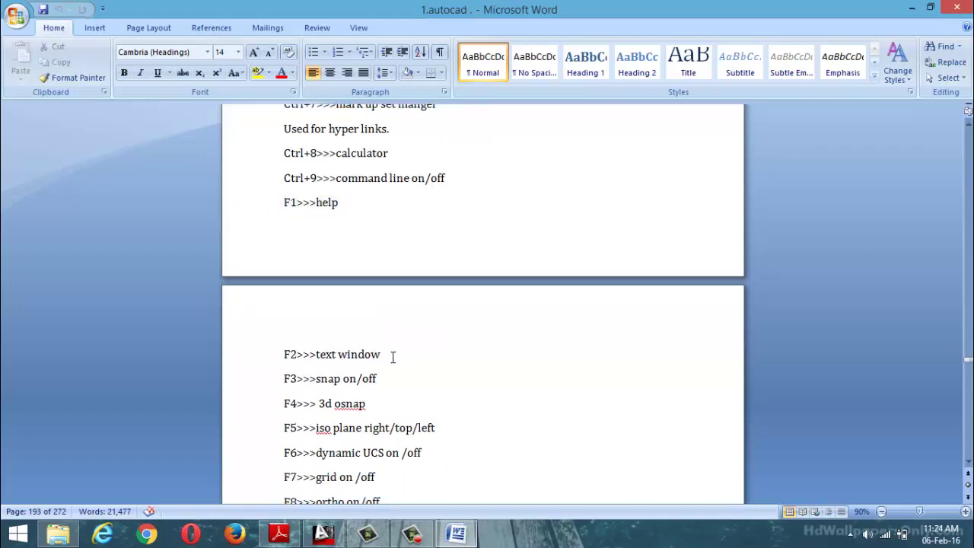
pyautogui.scroll(-1, 393, 357)
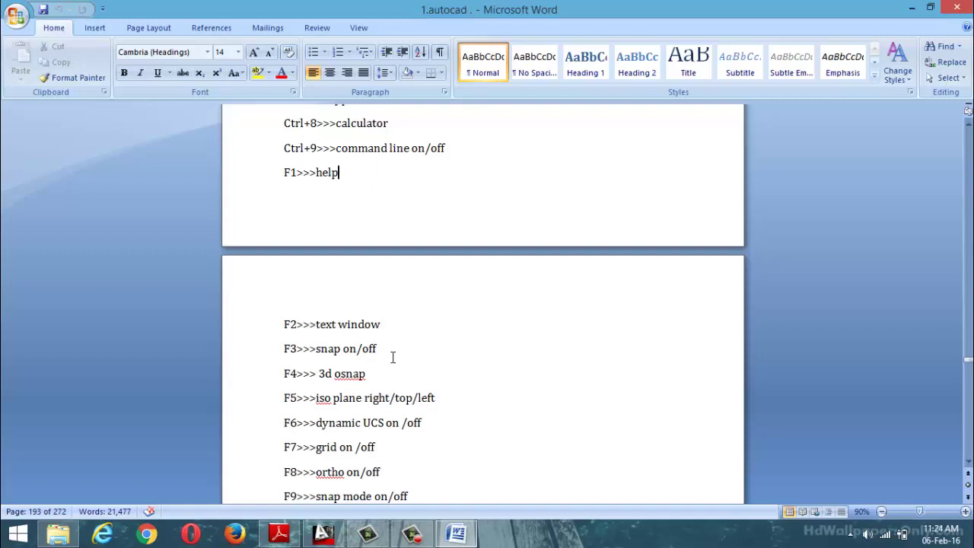
# Change the F3 entry to read 'osnap on/off' and save the notes document
pyautogui.click(315, 348)
pyautogui.write('o')
pyautogui.scroll(-3, 393, 439)
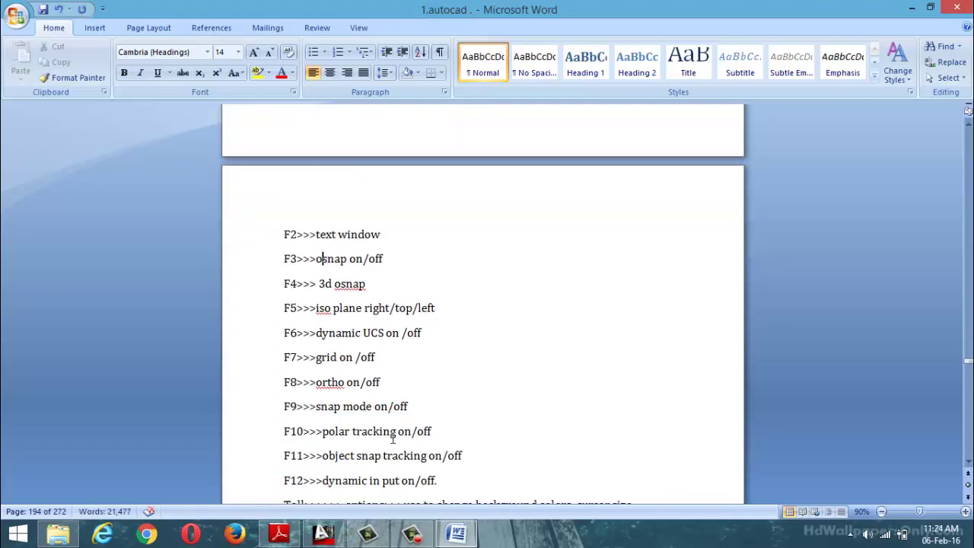
pyautogui.scroll(-1, 393, 439)
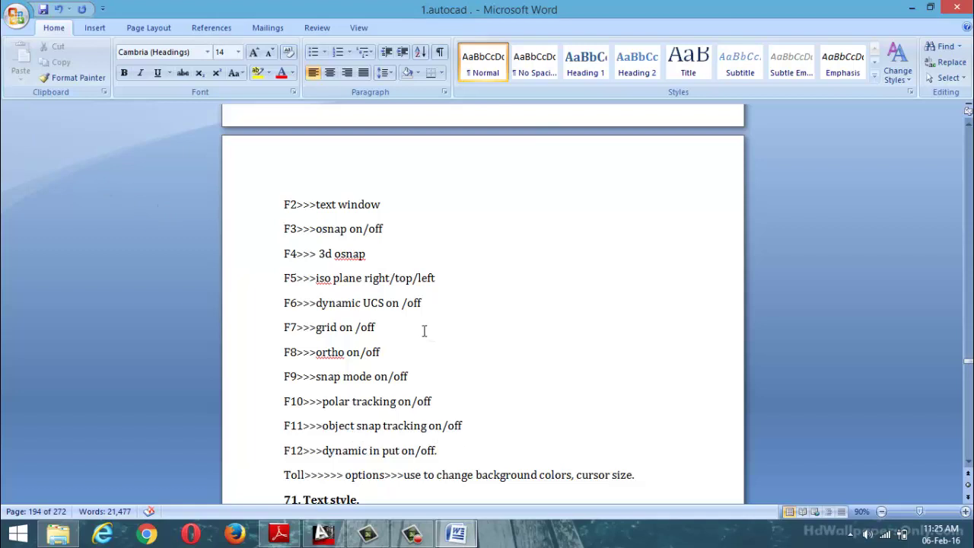
pyautogui.click(20, 24)
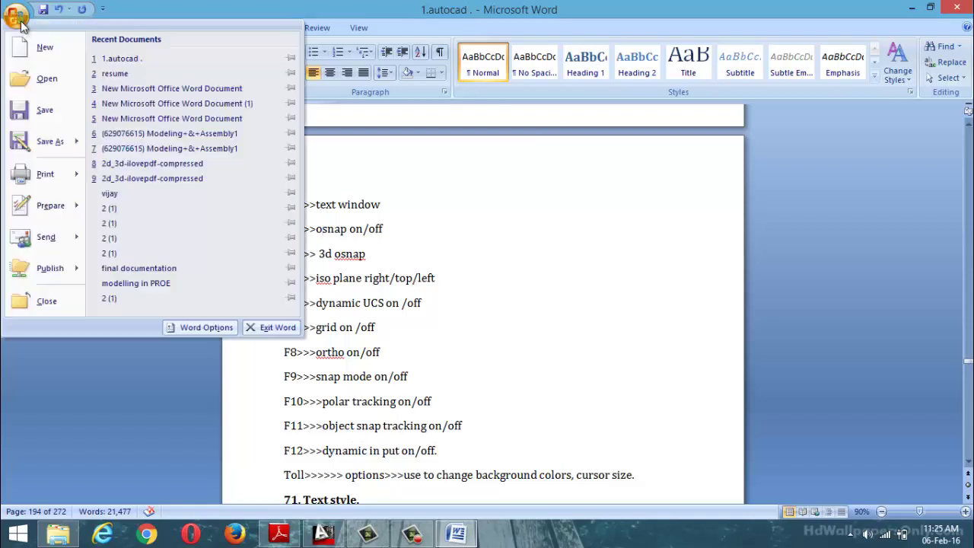
pyautogui.click(58, 108)
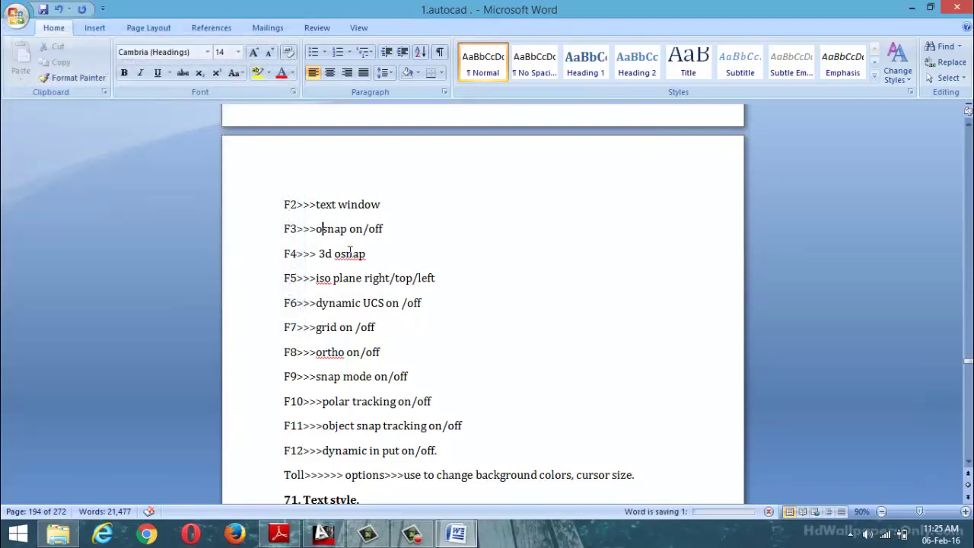
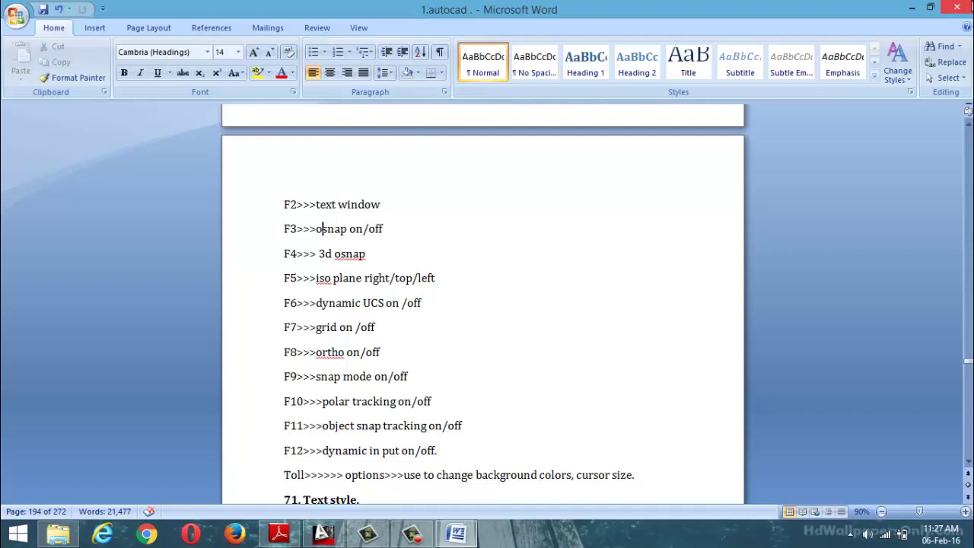
# Close the Word notes document and the notes folder, and restore the AutoCAD window
pyautogui.click(957, 8)
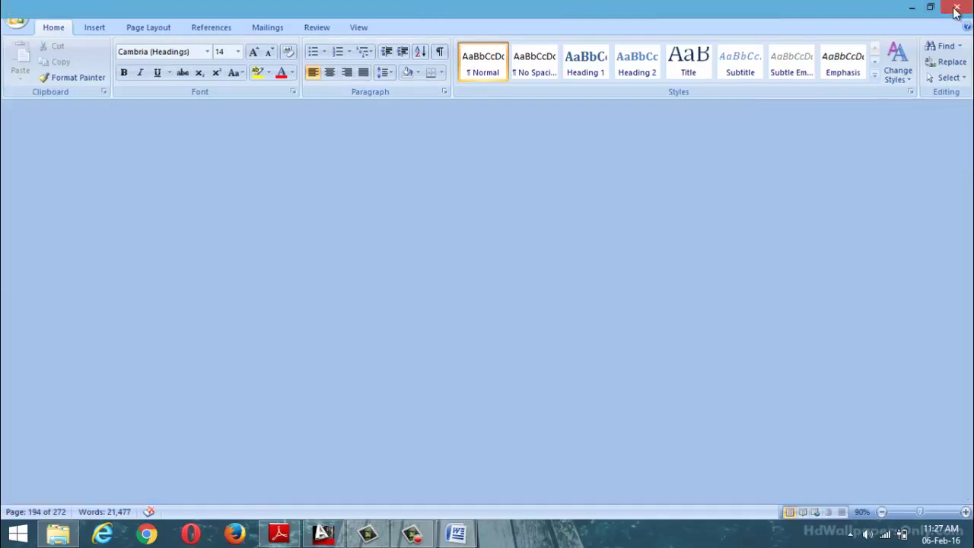
pyautogui.click(955, 7)
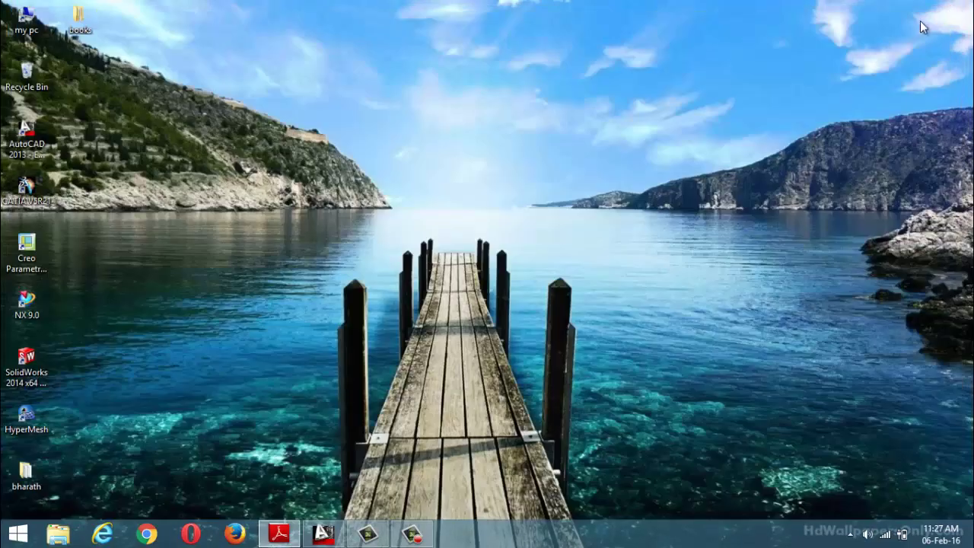
pyautogui.click(323, 532)
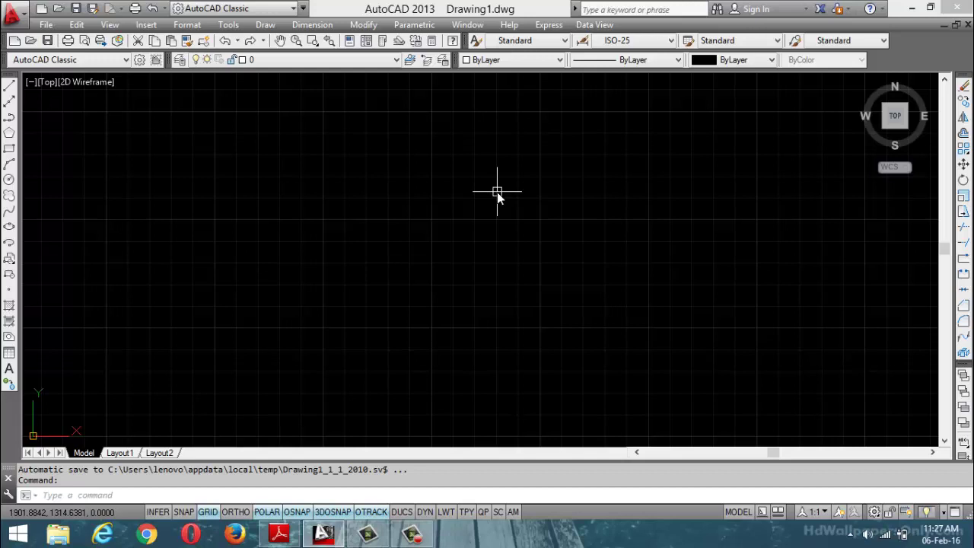
# Create two new drawings from the acad.dwt template, leaving an empty Drawing3 open
pyautogui.hotkey('ctrl', 'n')
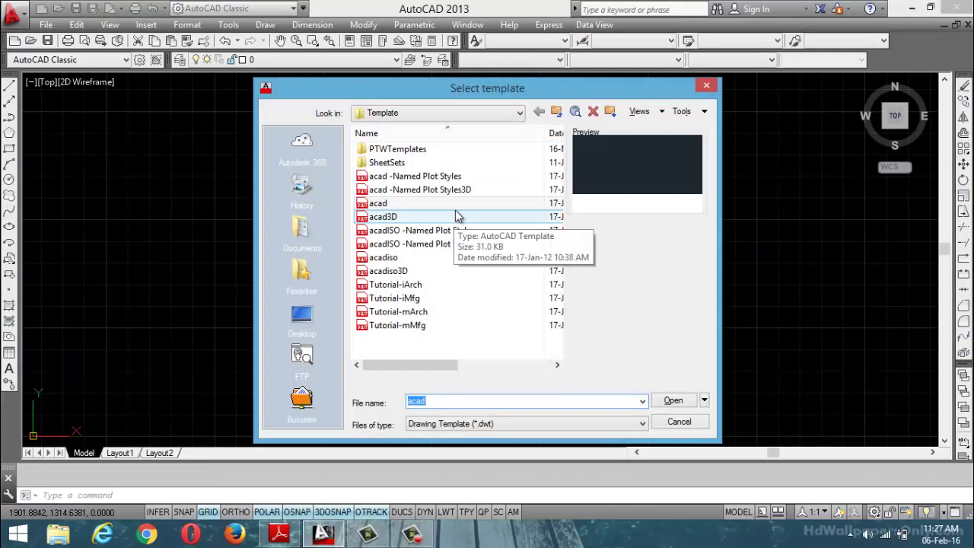
pyautogui.click(681, 401)
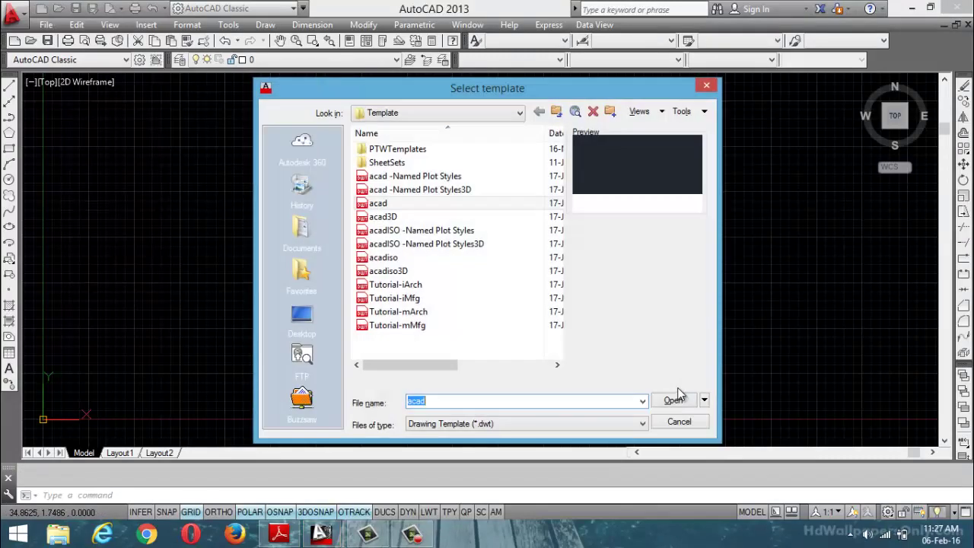
pyautogui.click(676, 399)
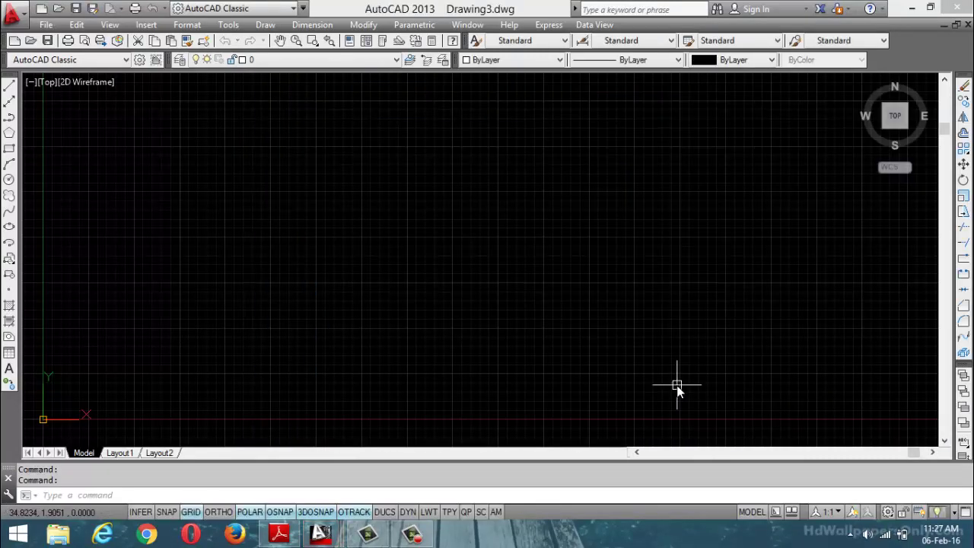
pyautogui.click(47, 26)
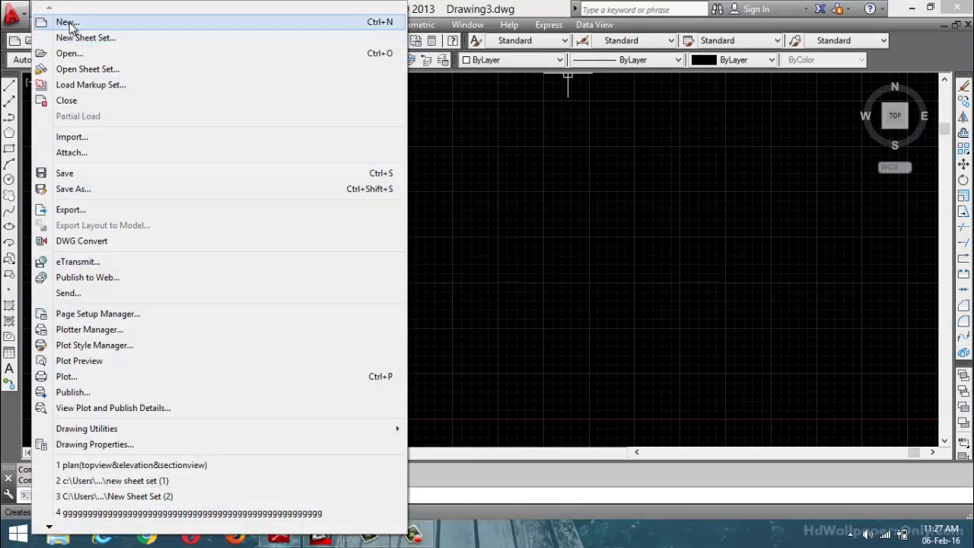
pyautogui.click(531, 173)
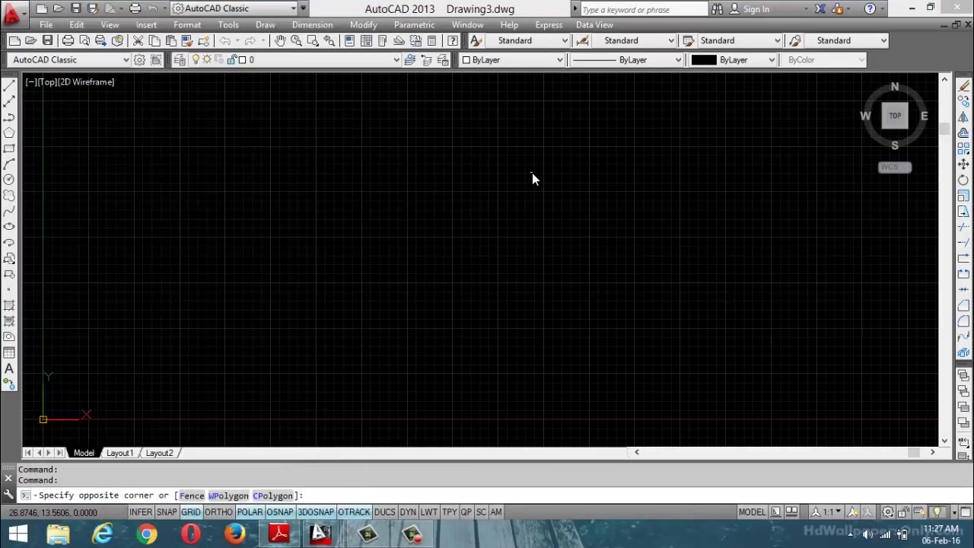
pyautogui.press('Escape')
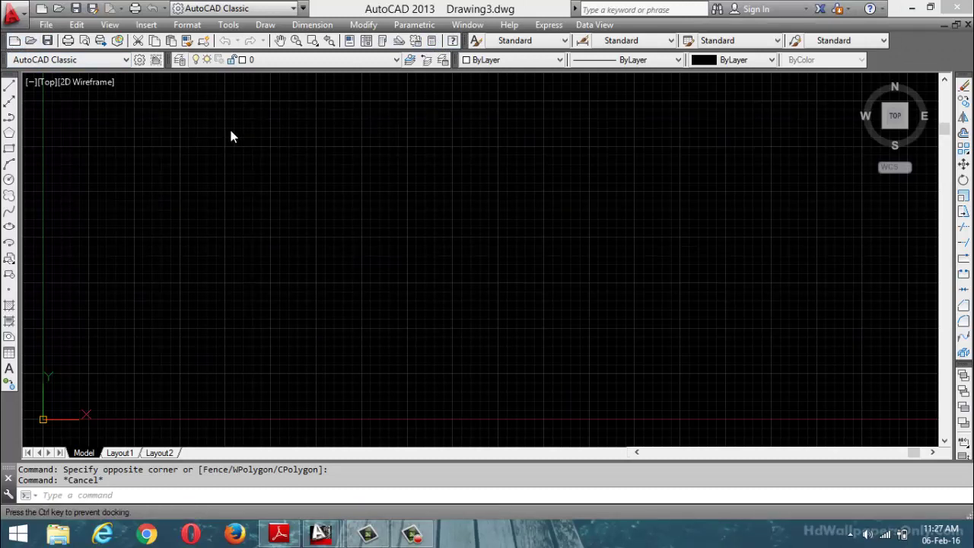
pyautogui.moveTo(232, 137); pyautogui.dragTo(239, 137)
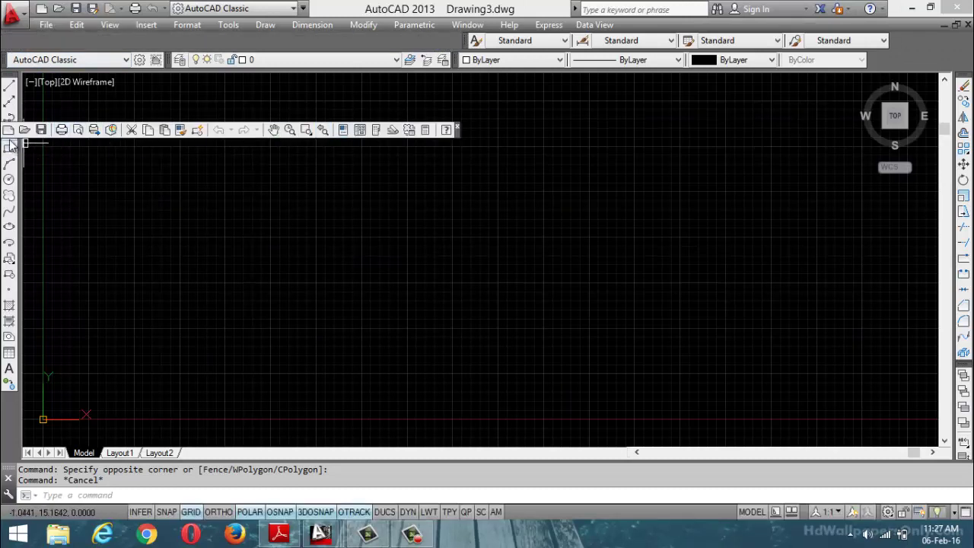
pyautogui.moveTo(11, 143); pyautogui.dragTo(198, 159)
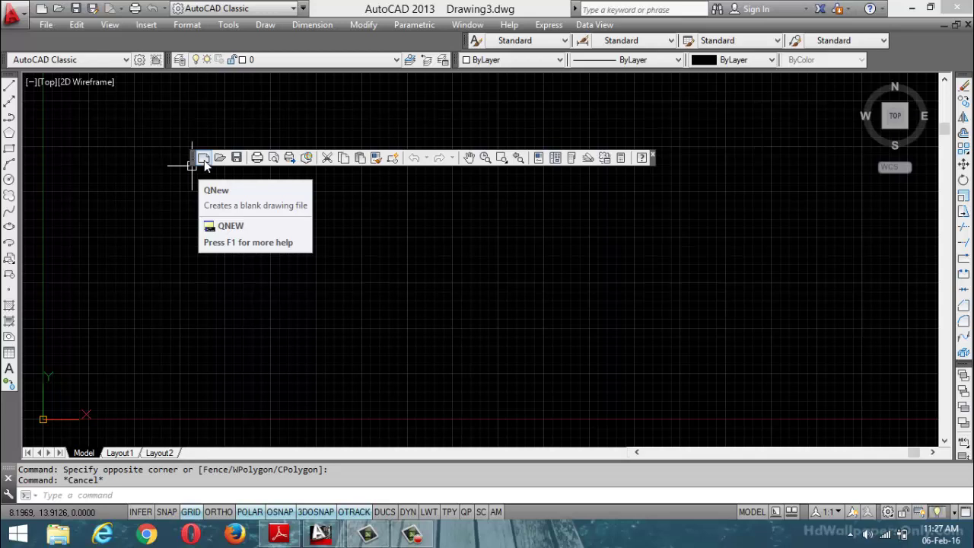
pyautogui.moveTo(193, 159); pyautogui.dragTo(102, 70)
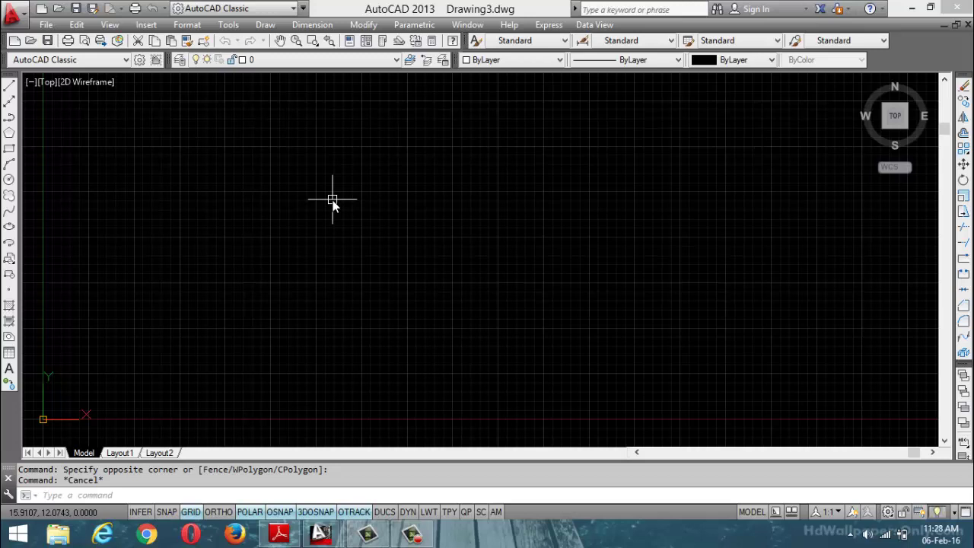
# Set the STARTUP variable to 1 so new drawings show the Create New Drawing dialog
pyautogui.press('Escape')
pyautogui.write('start')
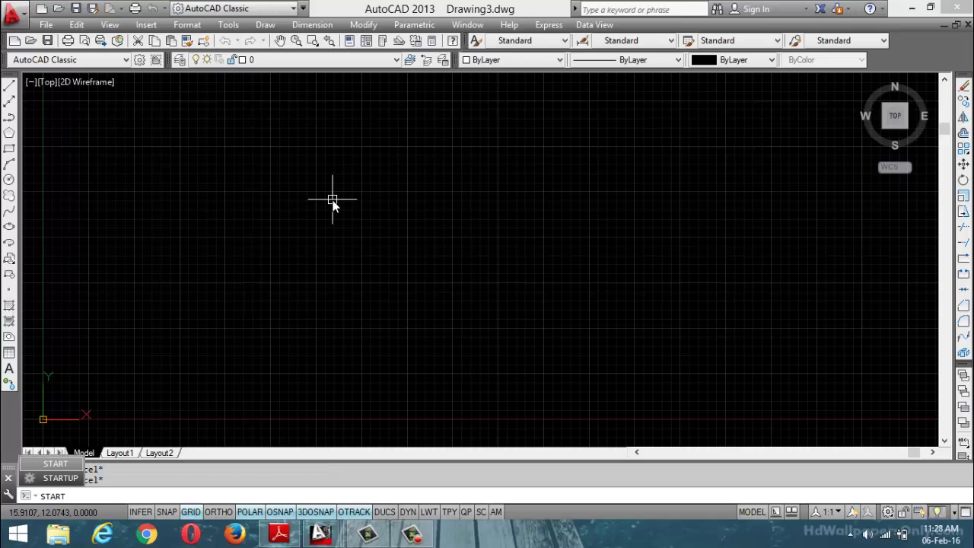
pyautogui.write('up')
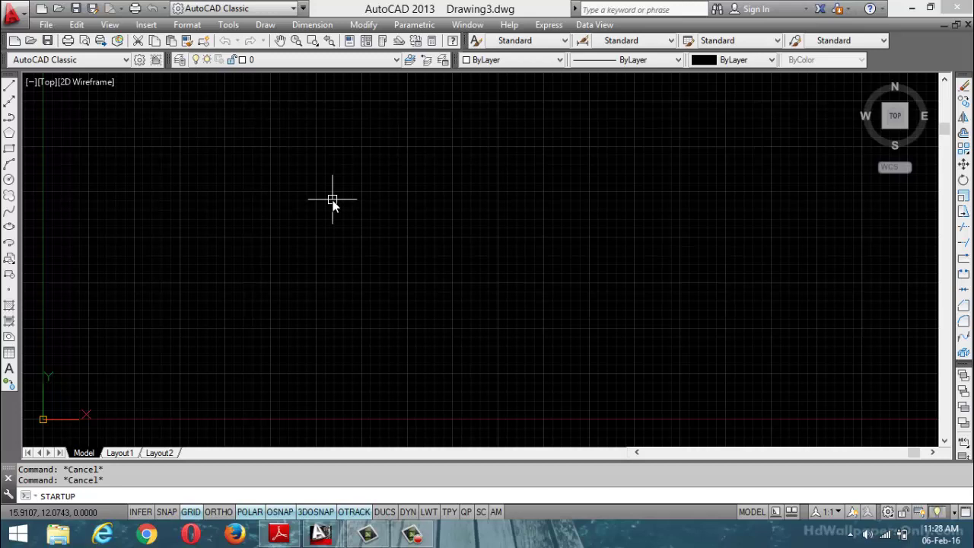
pyautogui.press('Return')
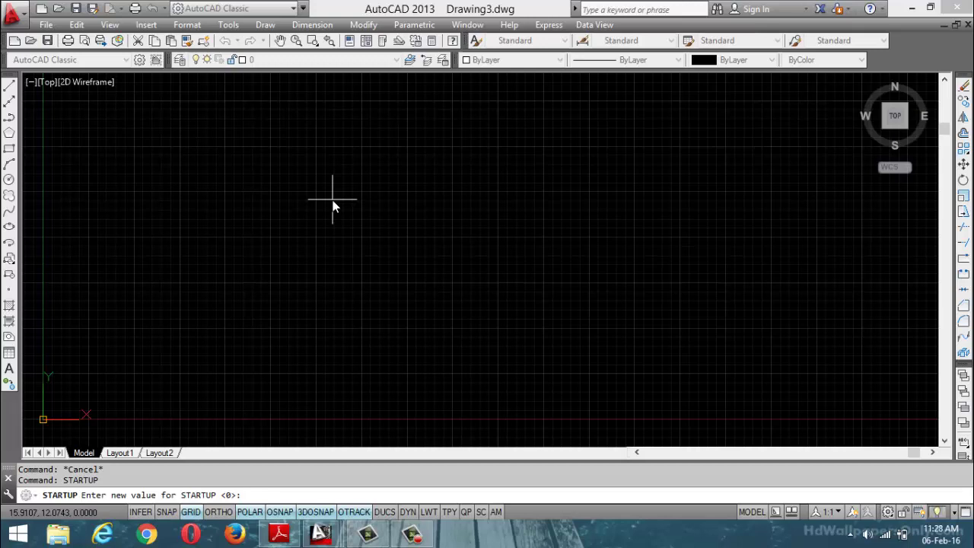
pyautogui.write('1')
pyautogui.press('Return')
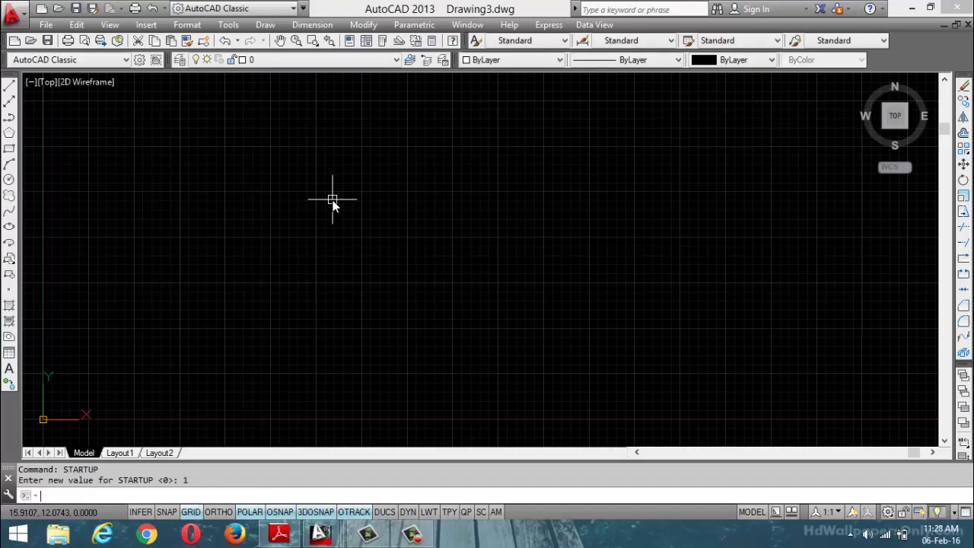
pyautogui.hotkey('ctrl', 'n')
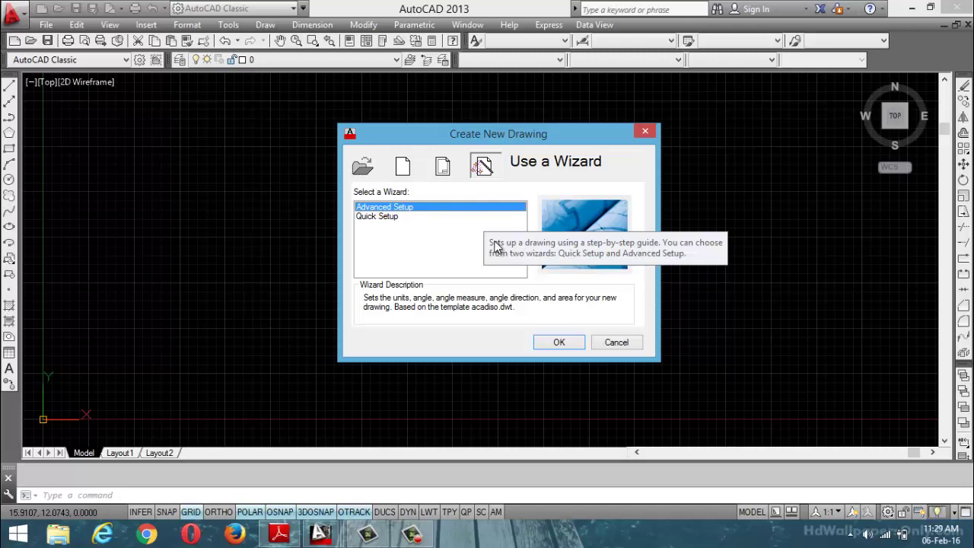
# Browse the Scratch, Template and Wizard pages, then launch the Advanced Setup wizard
pyautogui.click(404, 169)
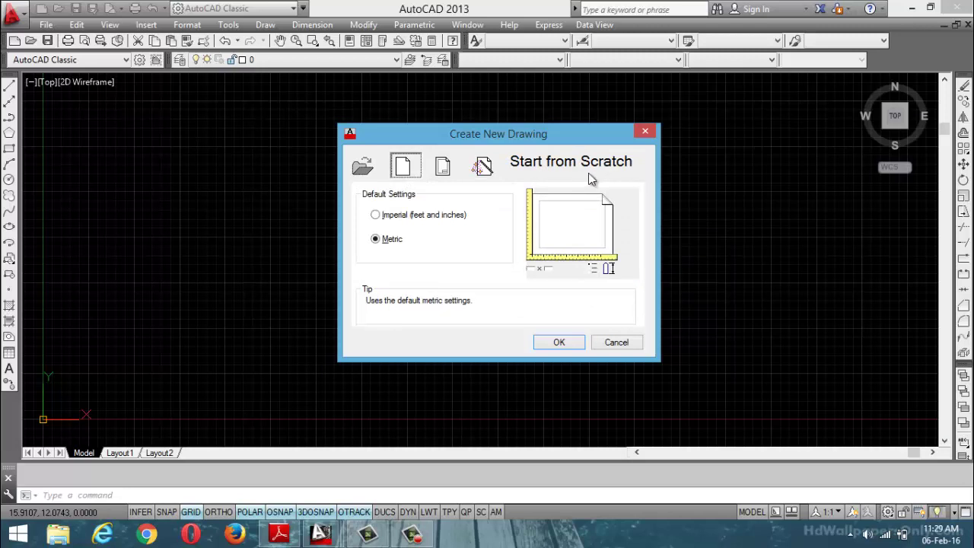
pyautogui.click(443, 168)
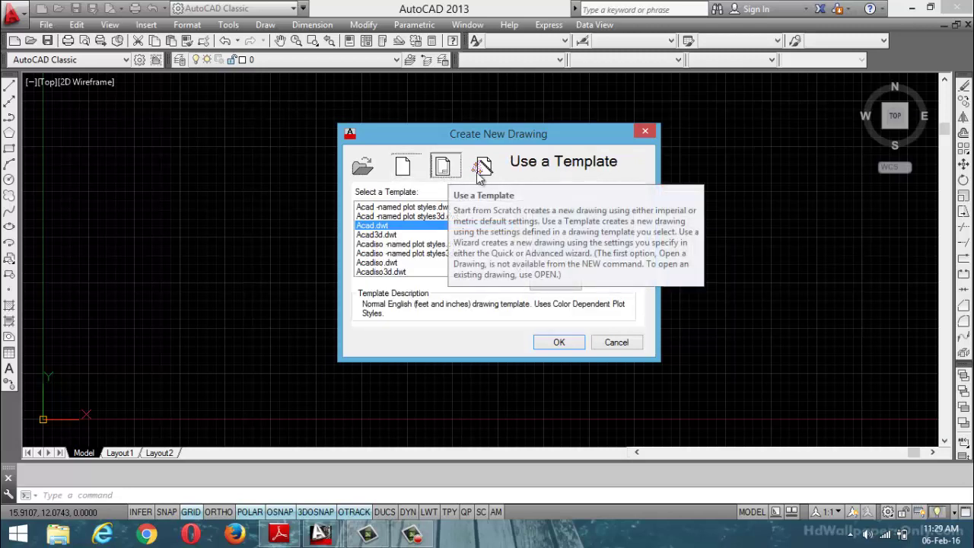
pyautogui.click(481, 174)
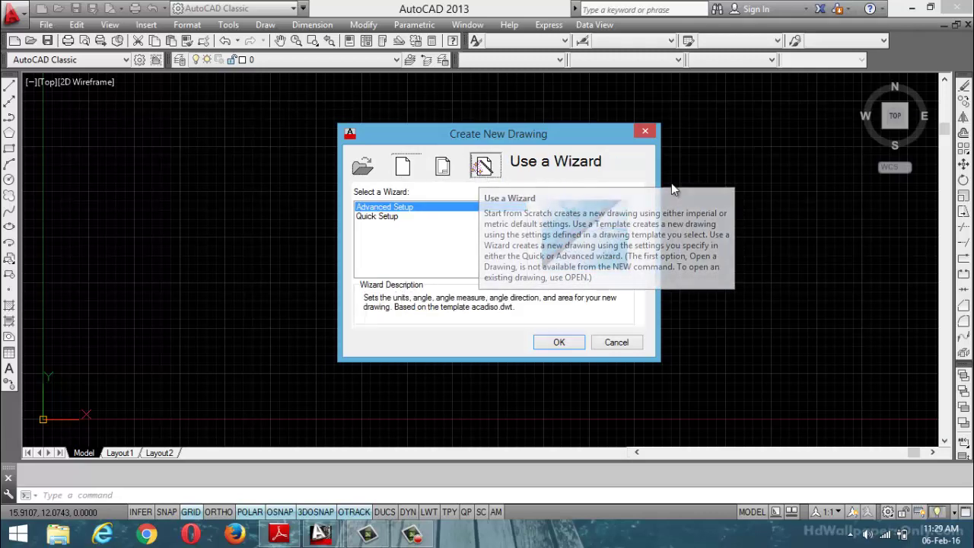
pyautogui.click(402, 169)
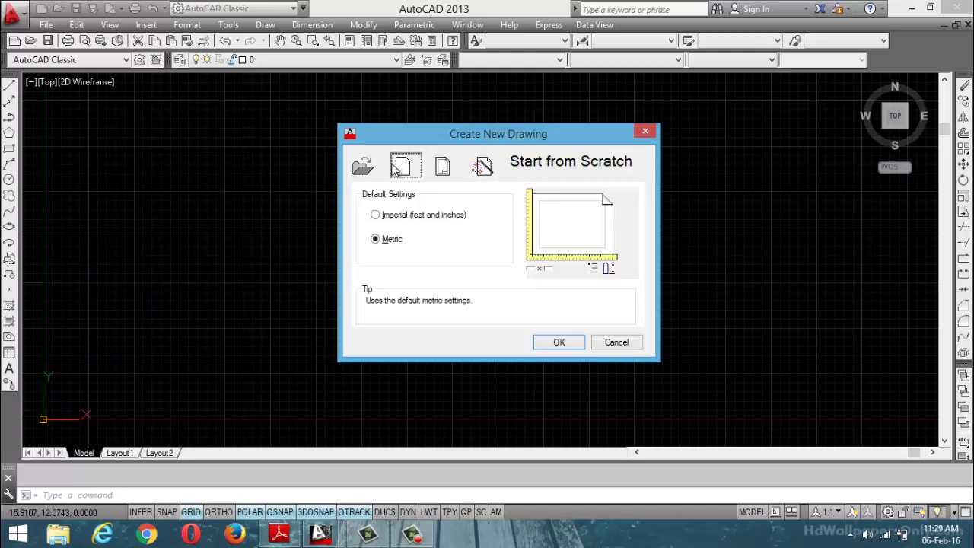
pyautogui.click(484, 168)
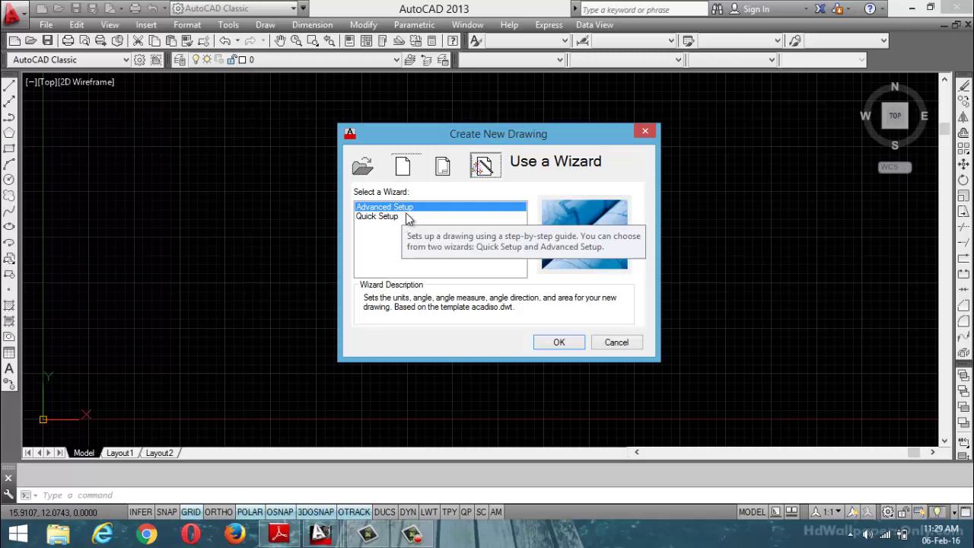
pyautogui.click(405, 218)
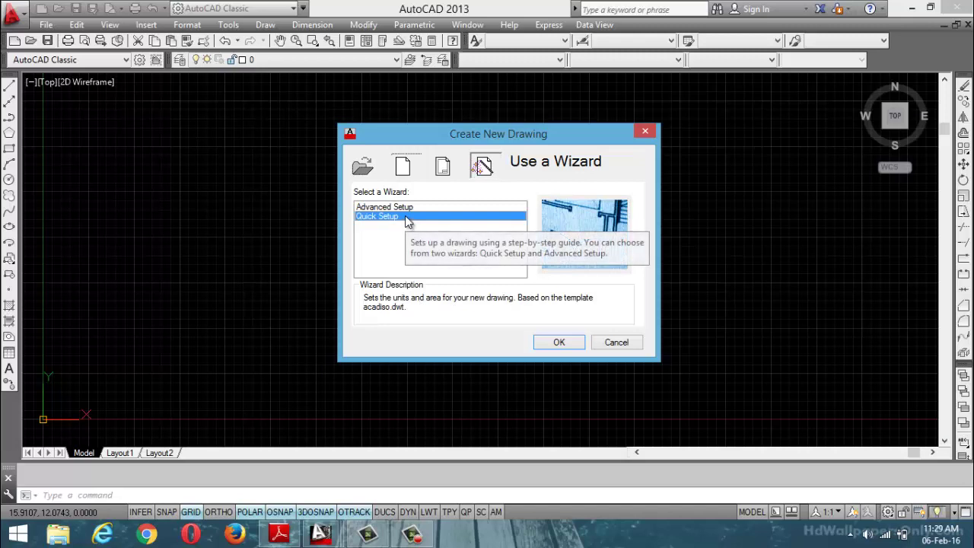
pyautogui.click(409, 209)
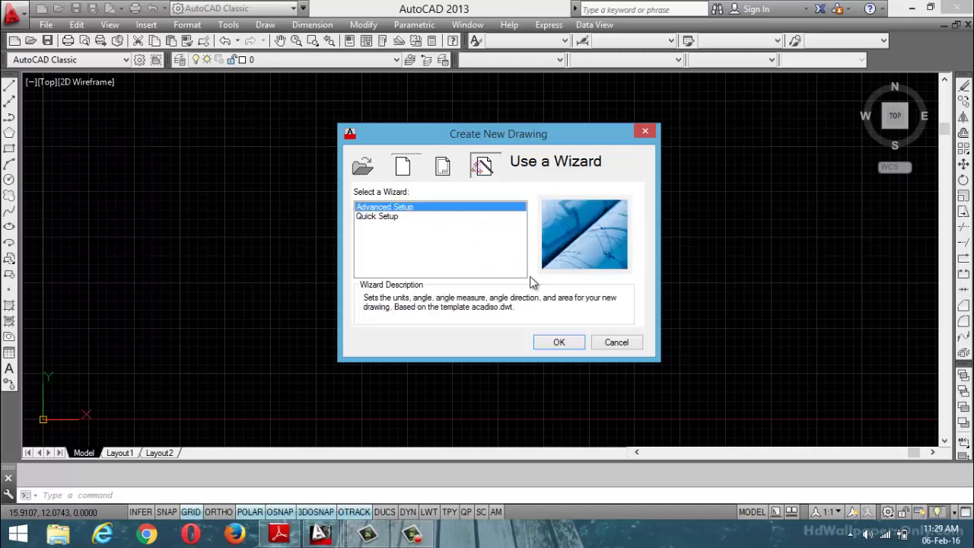
pyautogui.click(559, 342)
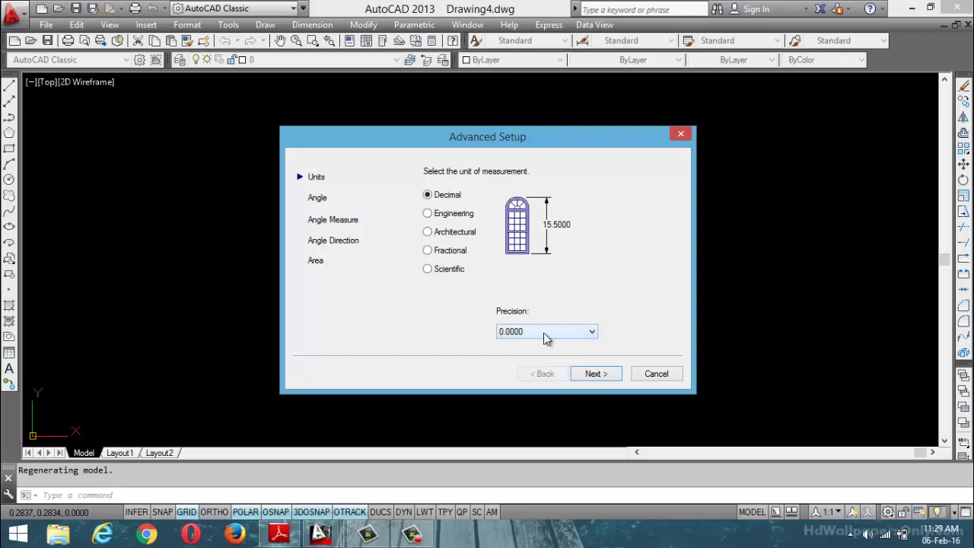
# Keep decimal units, decimal-degree angles from East counter-clockwise, and a 420 × 297 area
pyautogui.click(595, 374)
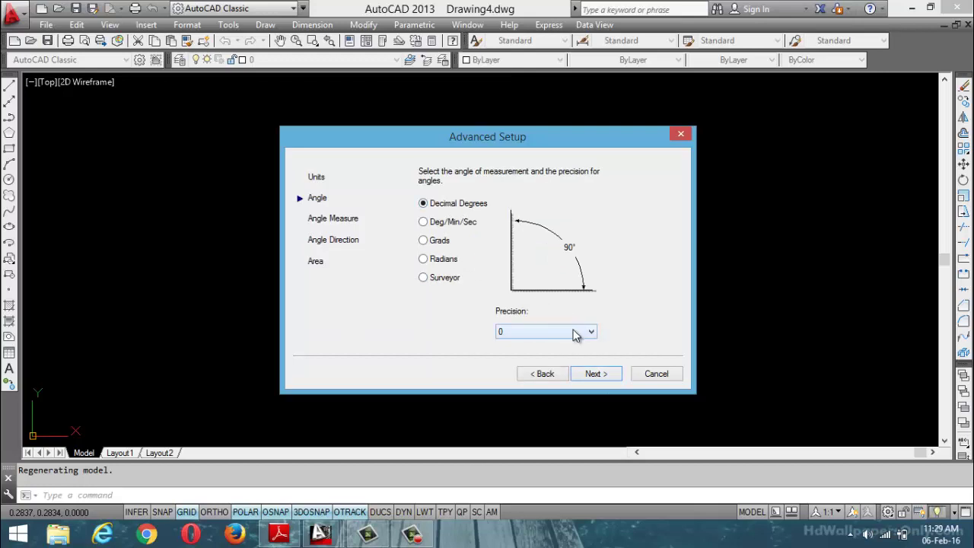
pyautogui.click(588, 373)
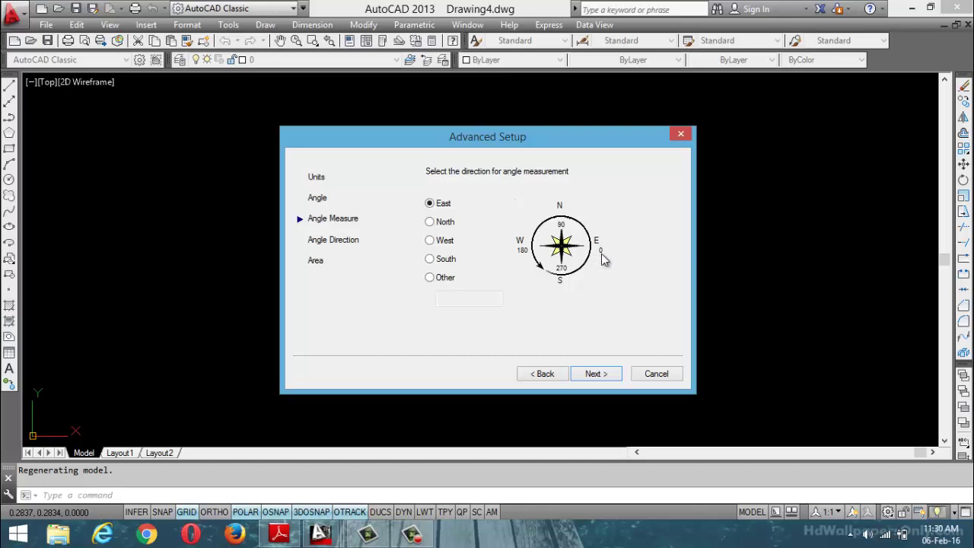
pyautogui.click(597, 377)
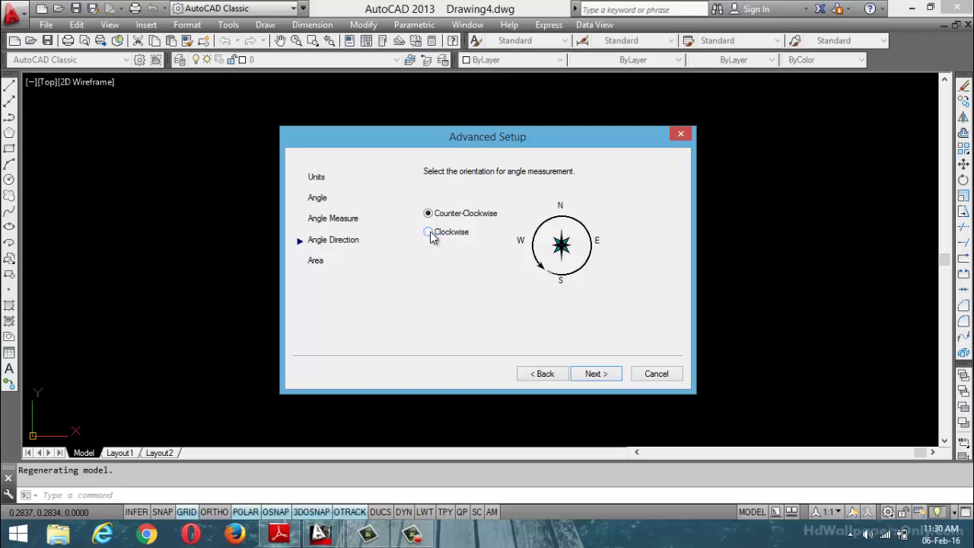
pyautogui.click(583, 376)
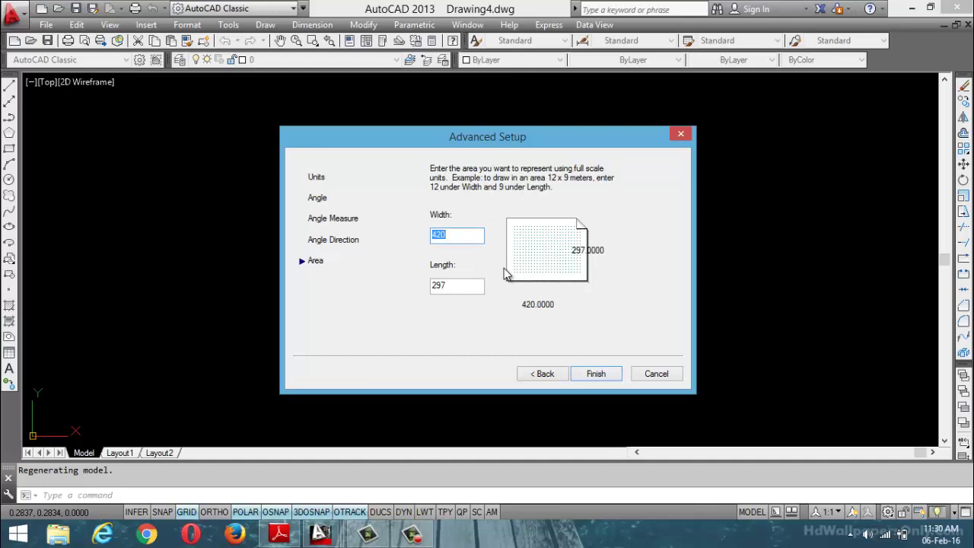
pyautogui.doubleClick(455, 235)
pyautogui.click(467, 288)
pyautogui.doubleClick(467, 288)
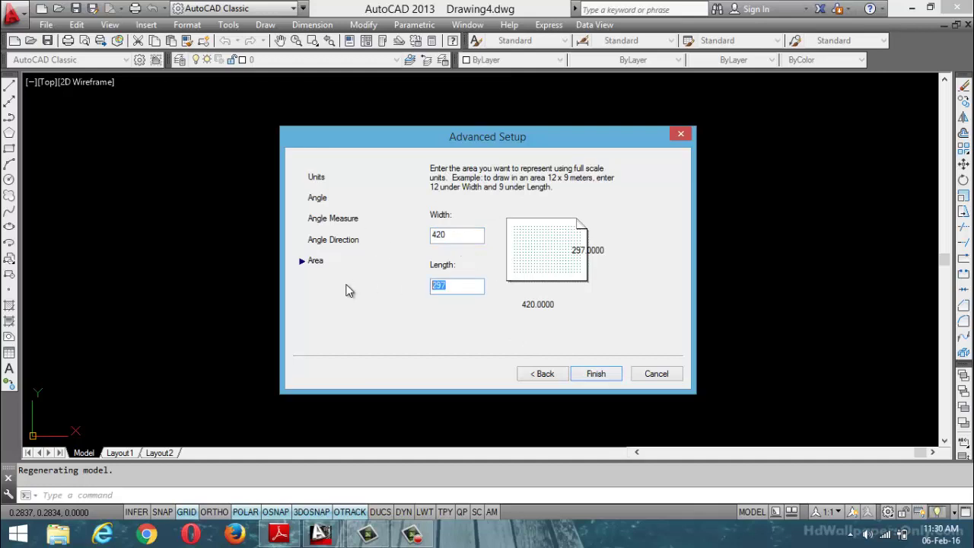
pyautogui.click(597, 374)
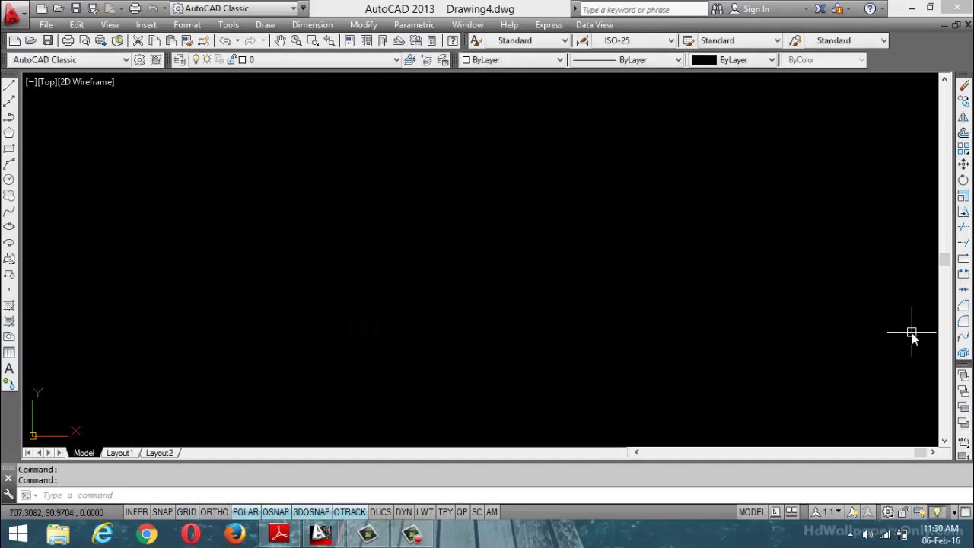
# Turn on the grid, then choose Start from Scratch with Metric settings for a new drawing
pyautogui.click(187, 512)
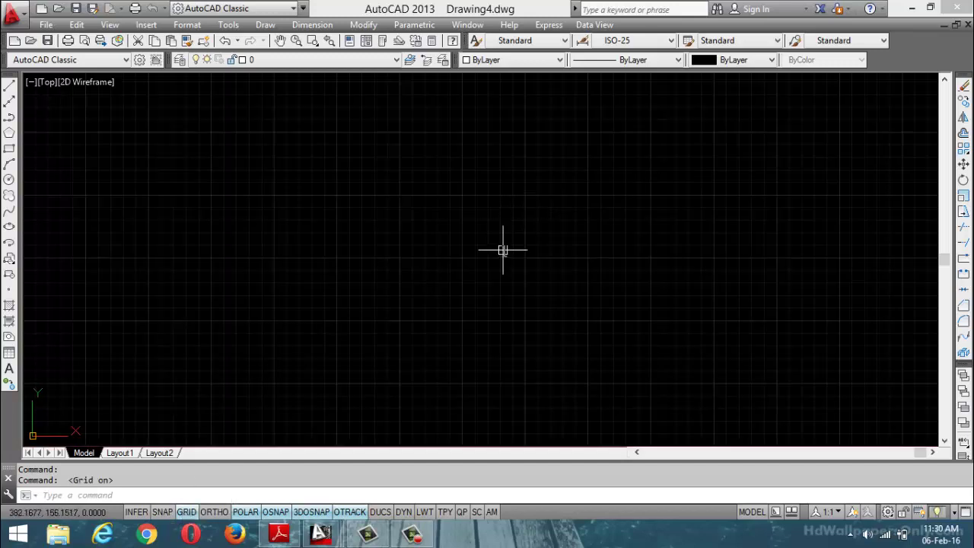
pyautogui.hotkey('ctrl', 'n')
pyautogui.click(401, 167)
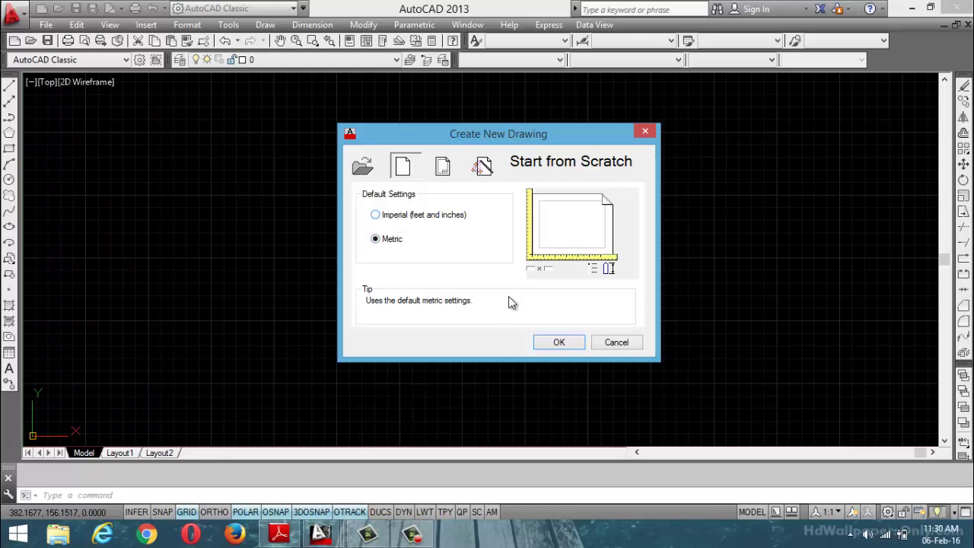
# Create the blank metric drawing and toggle snap and grid so the grid shows
pyautogui.click(557, 344)
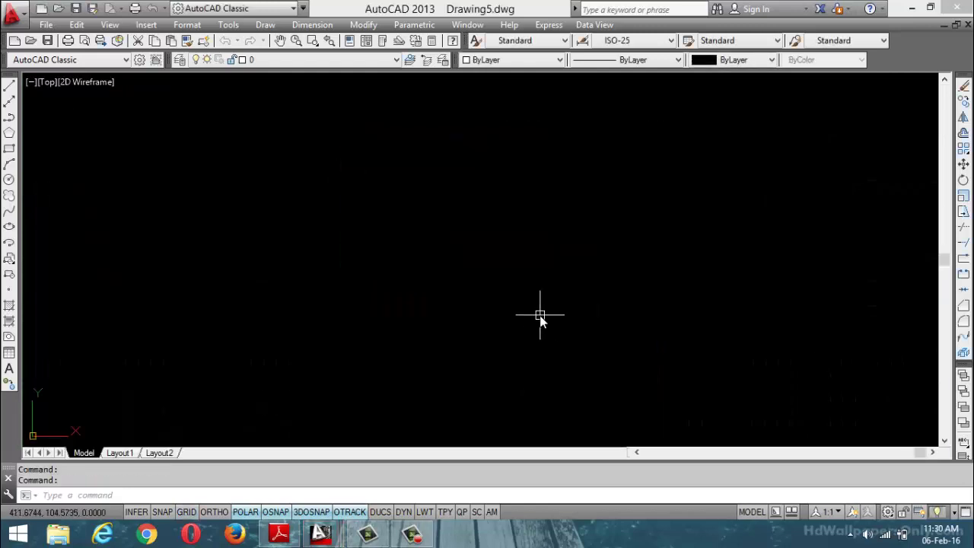
pyautogui.click(164, 513)
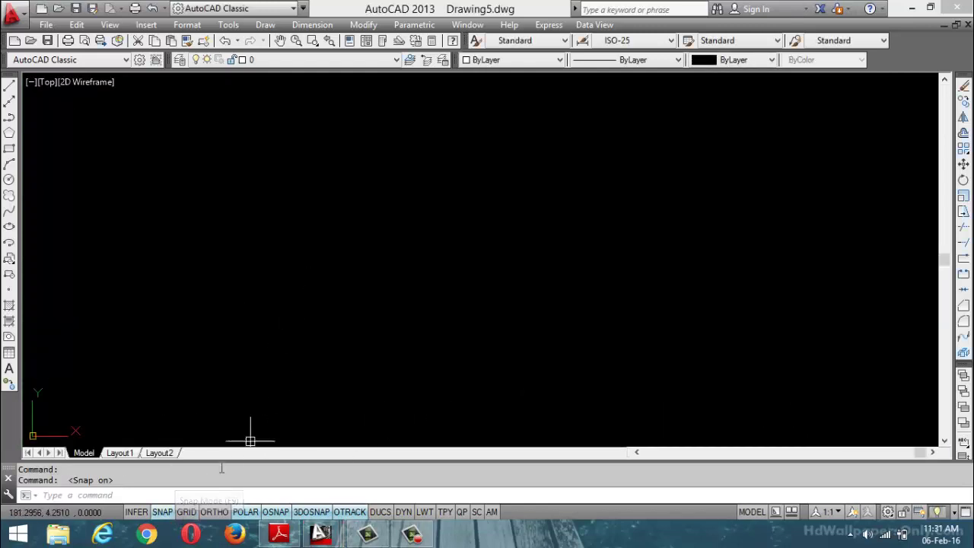
pyautogui.click(186, 512)
pyautogui.click(162, 512)
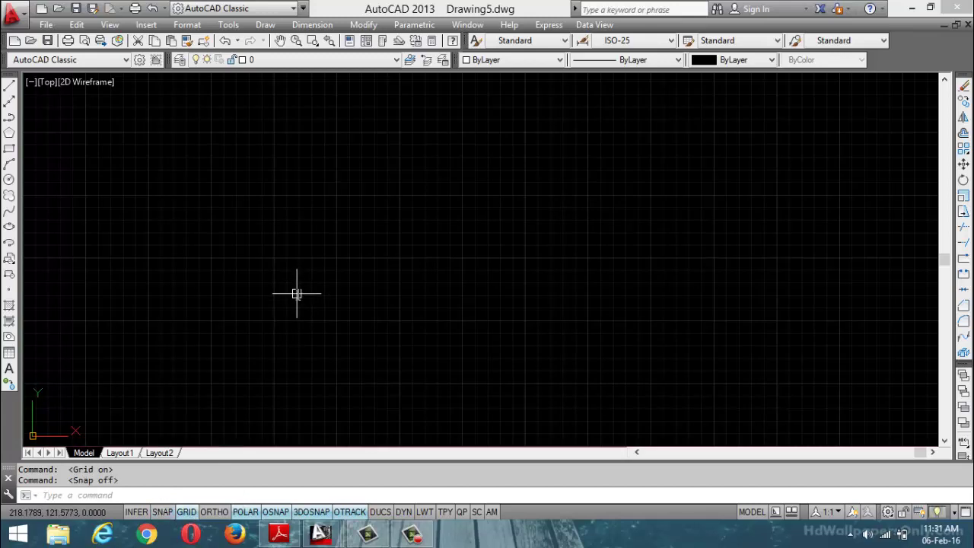
# Create Drawing6 from the Acad.dwt template via Use a Template
pyautogui.hotkey('ctrl', 'n')
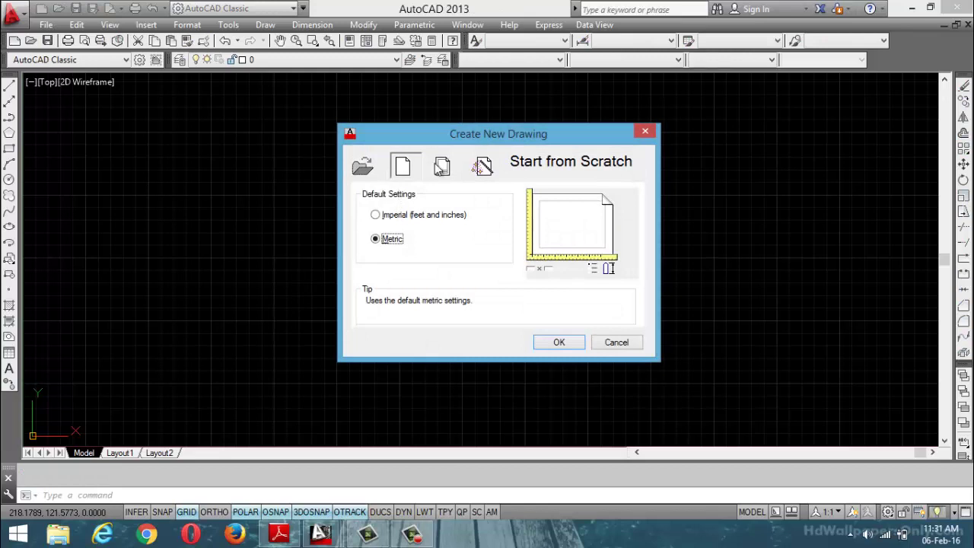
pyautogui.click(443, 167)
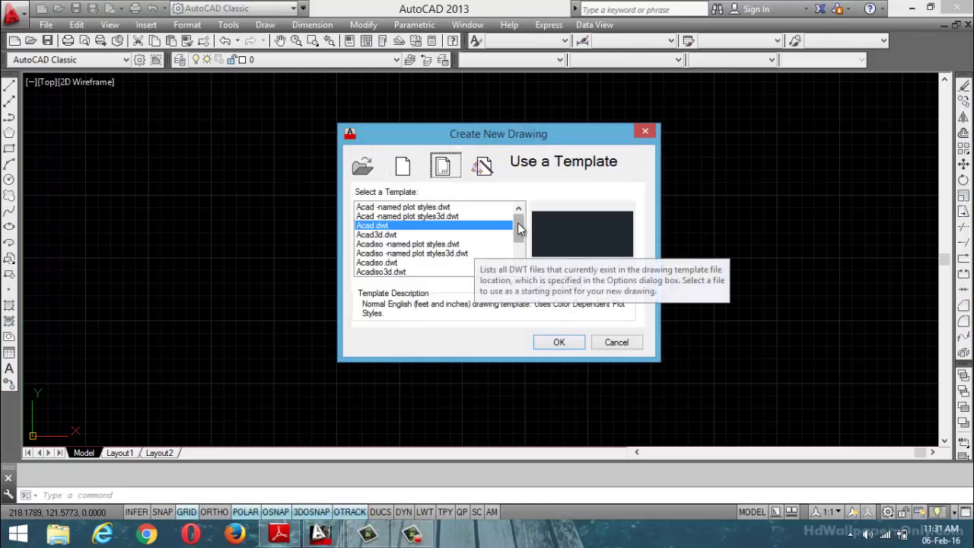
pyautogui.moveTo(518, 232); pyautogui.dragTo(510, 195)
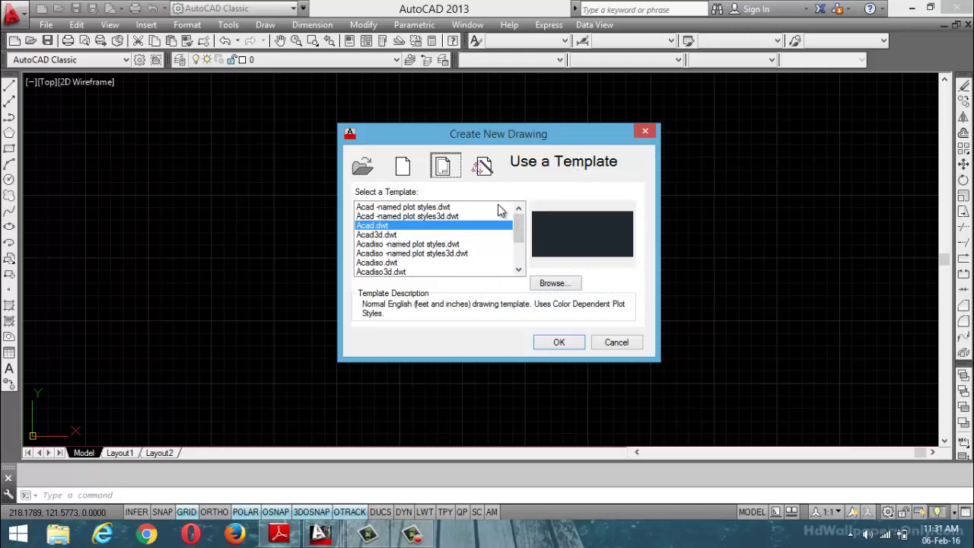
pyautogui.click(567, 345)
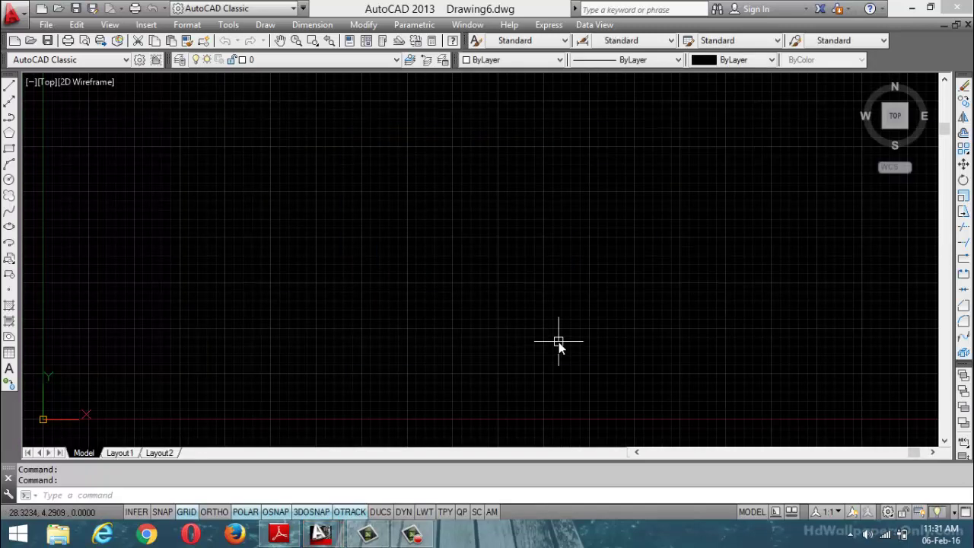
pyautogui.hotkey('ctrl', 'n')
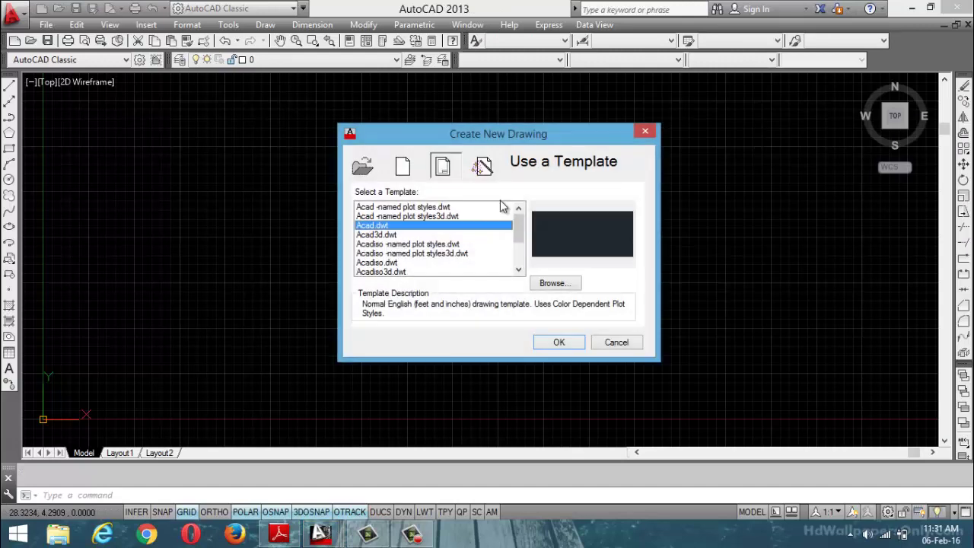
# Start Drawing7 with the Quick Setup wizard, then dismiss the wizard leaving it blank
pyautogui.click(485, 166)
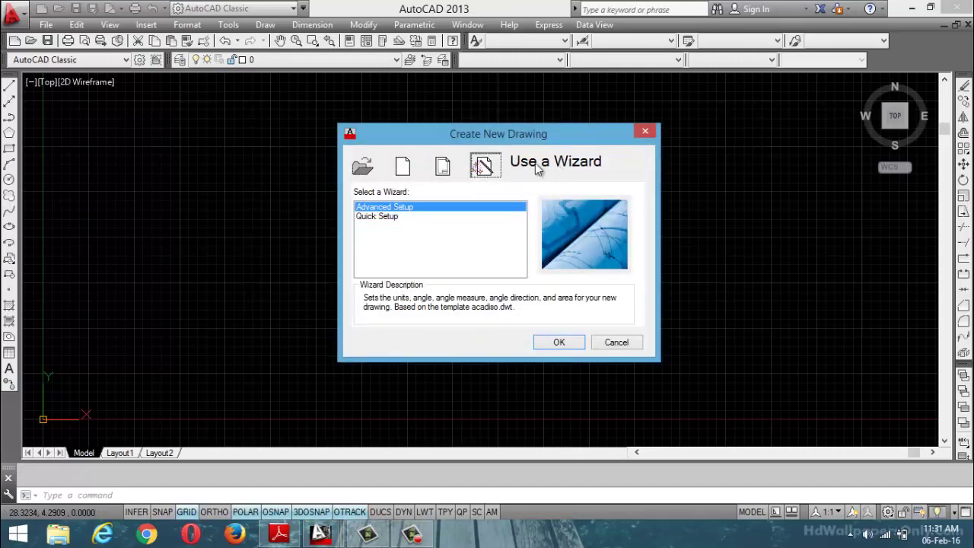
pyautogui.click(388, 216)
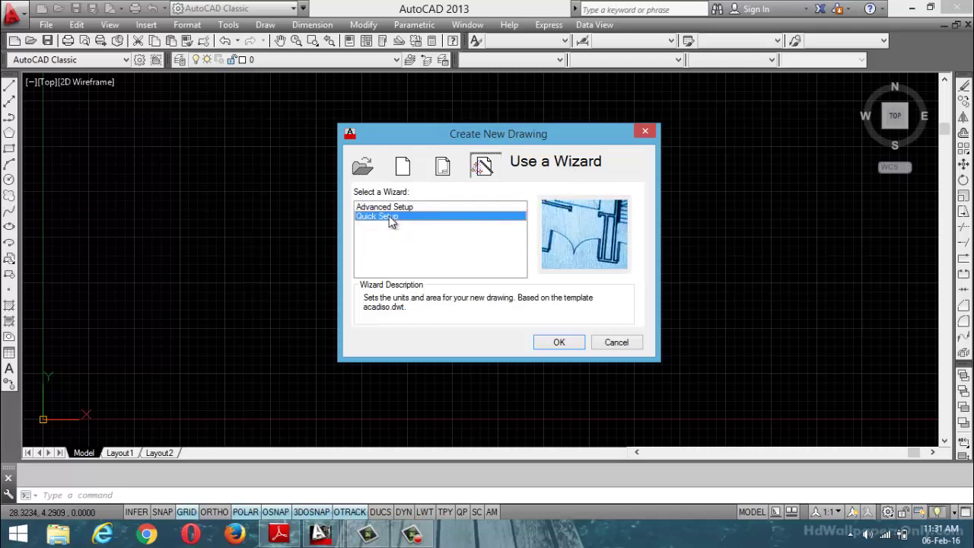
pyautogui.click(560, 343)
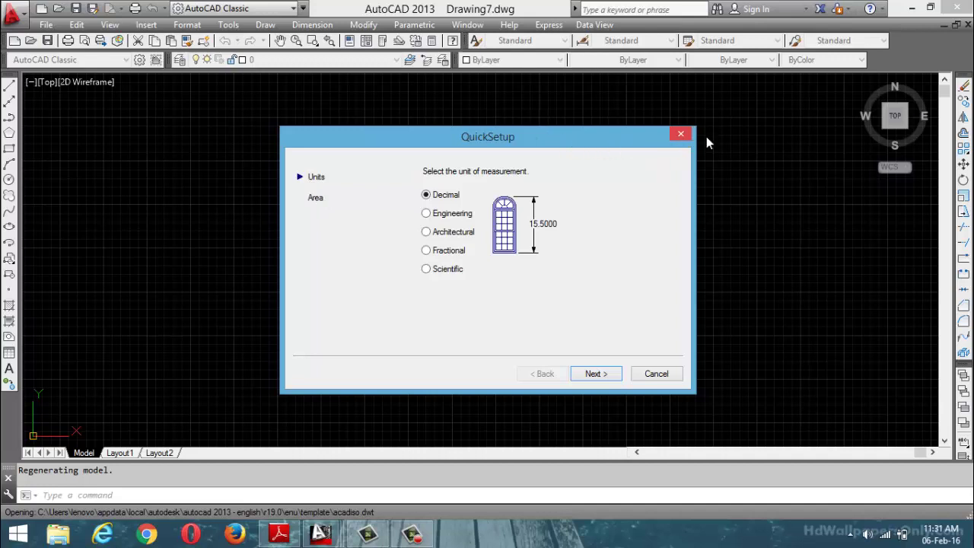
pyautogui.click(680, 134)
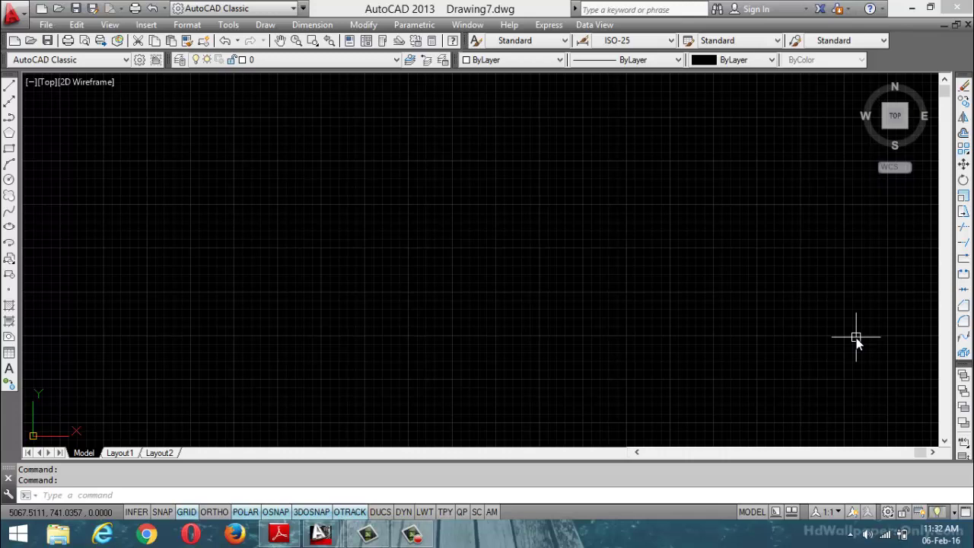
# Dismiss the Create New Drawing dialog and set the STARTUP variable to 0
pyautogui.press('Escape')
pyautogui.press('Escape')
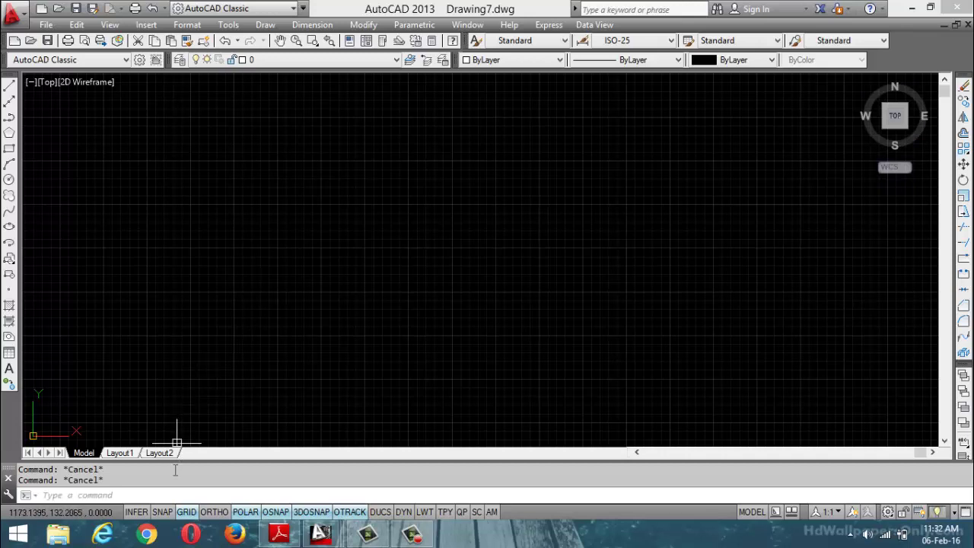
pyautogui.hotkey('ctrl', 'n')
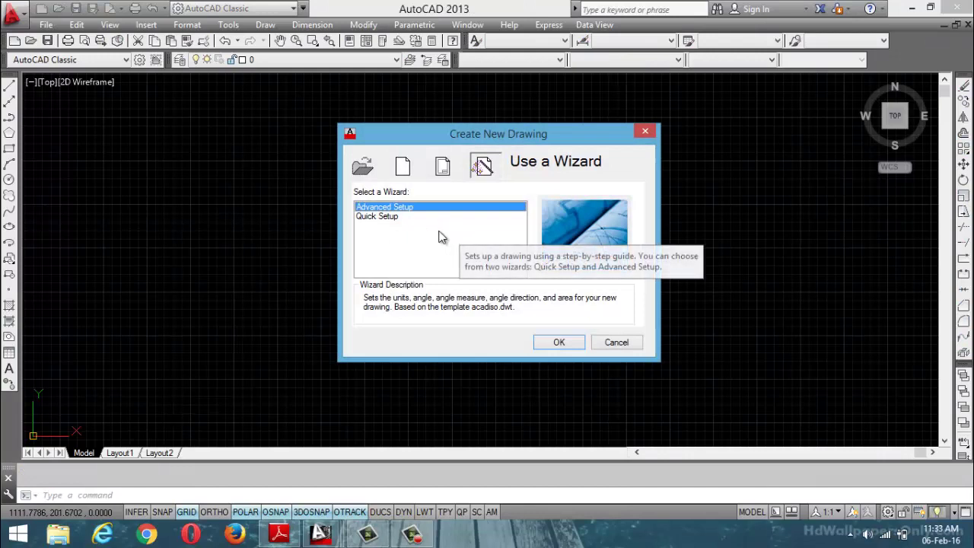
pyautogui.click(646, 133)
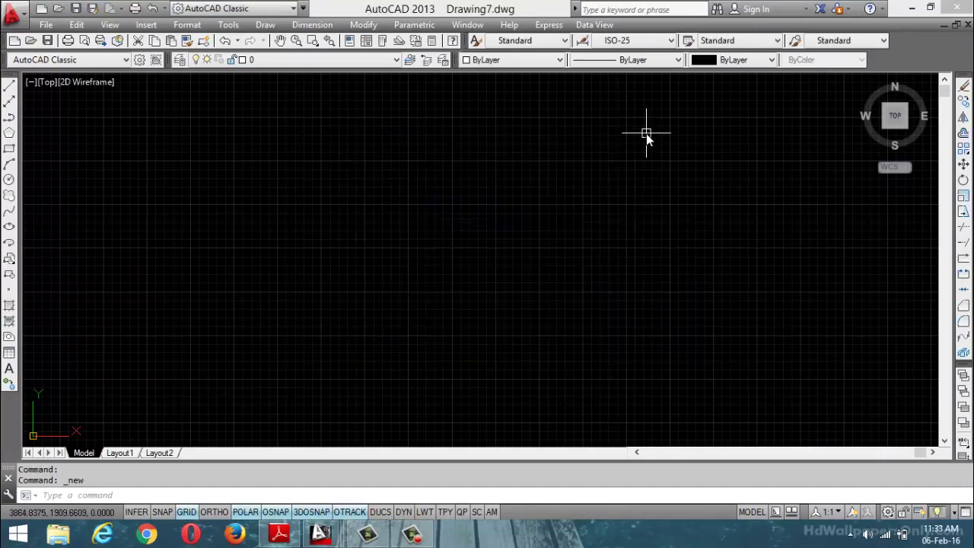
pyautogui.write('START')
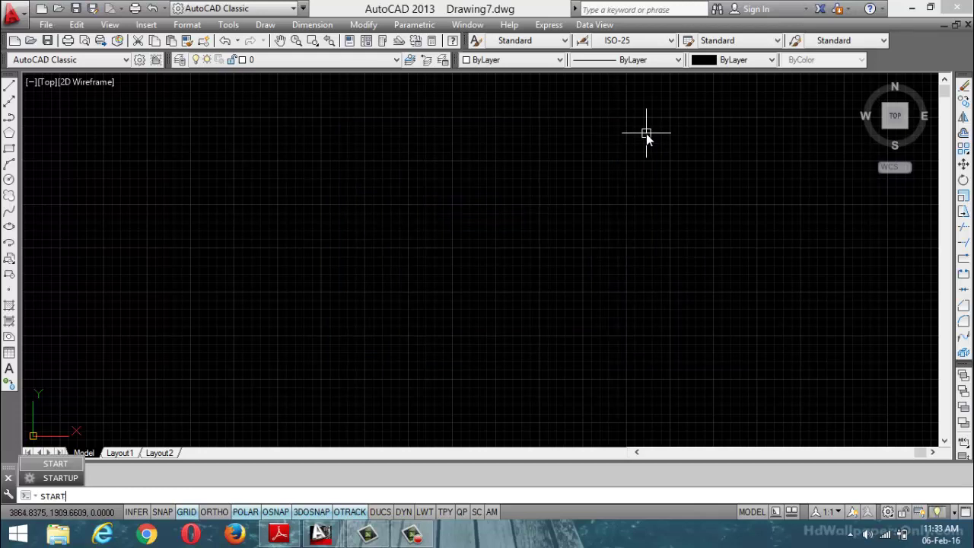
pyautogui.write('UP')
pyautogui.press('Return')
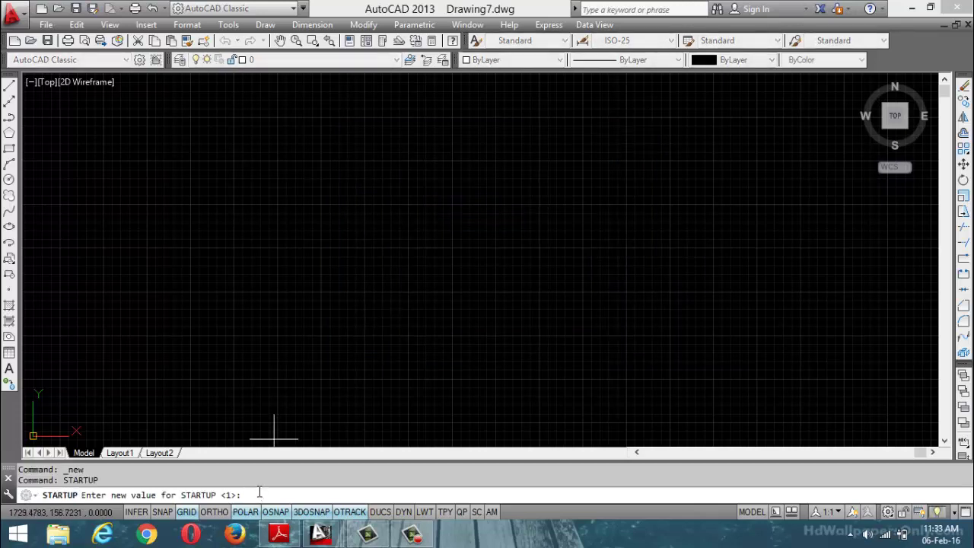
pyautogui.write('0')
pyautogui.press('Return')
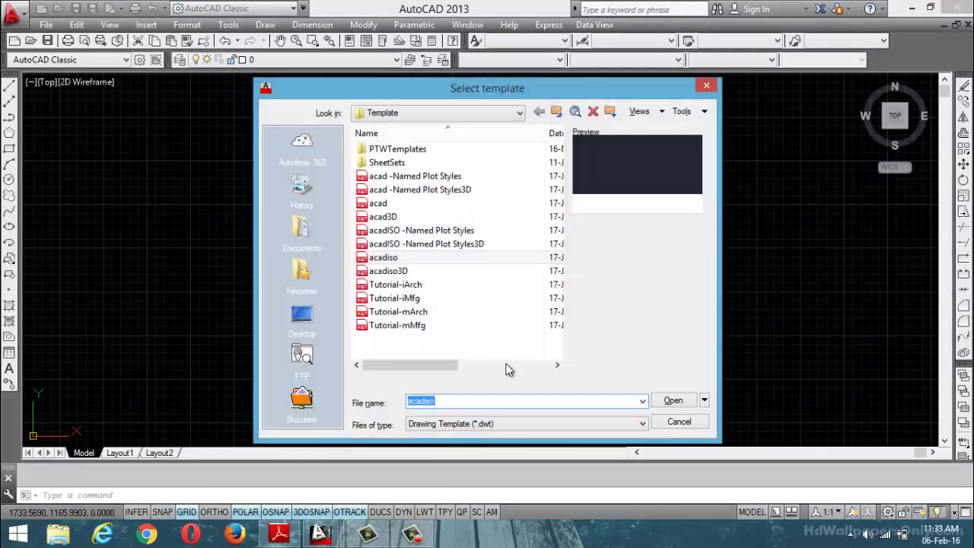
# Create the blank Drawing8 from the acad template in the Select template dialog
pyautogui.click(395, 204)
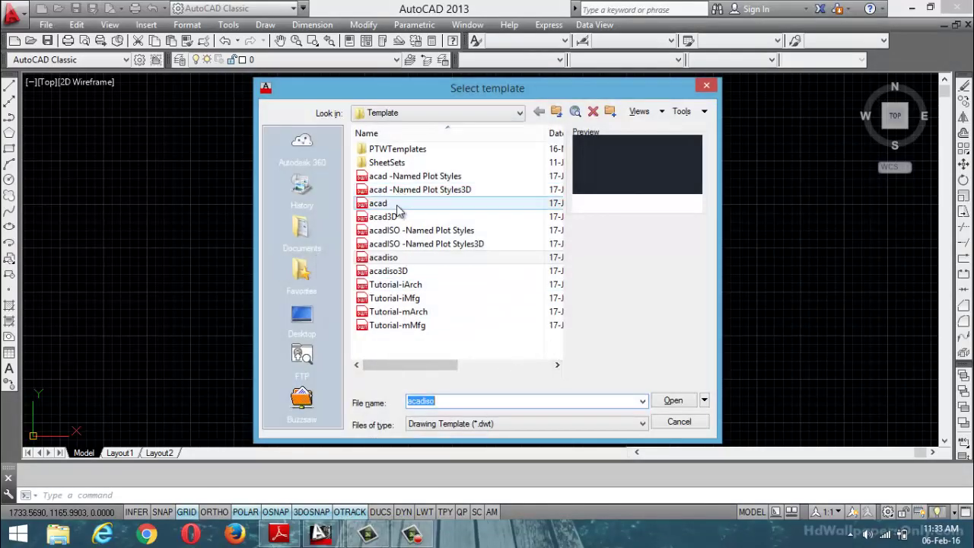
pyautogui.click(676, 401)
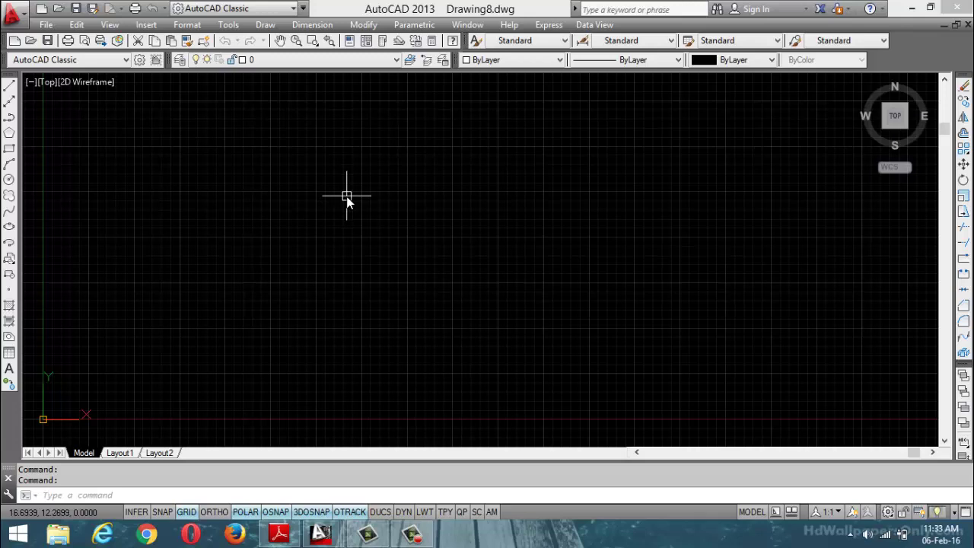
# Open plan(topview&elevation&sectionview).dwg from the plan-1 folder and zoom around the house plan
pyautogui.hotkey('ctrl', 'o')
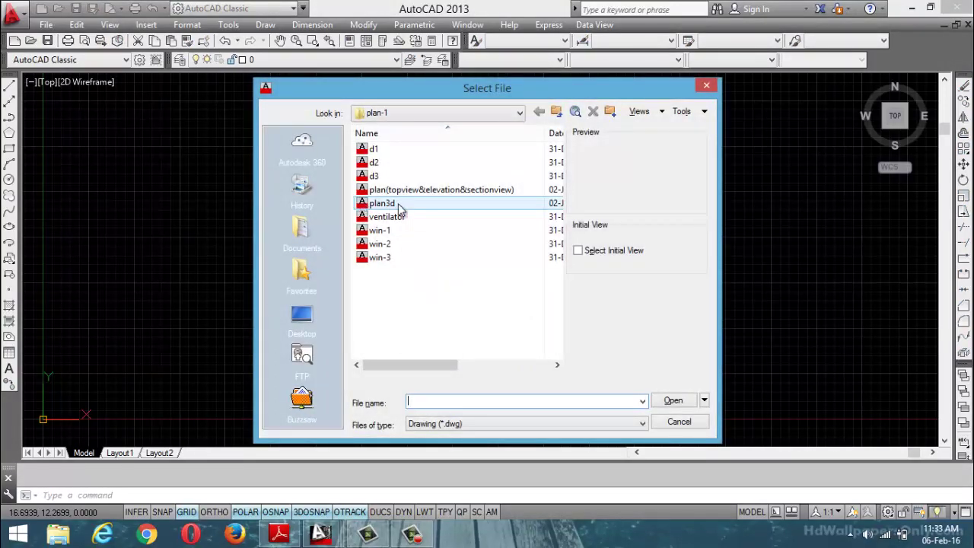
pyautogui.click(423, 190)
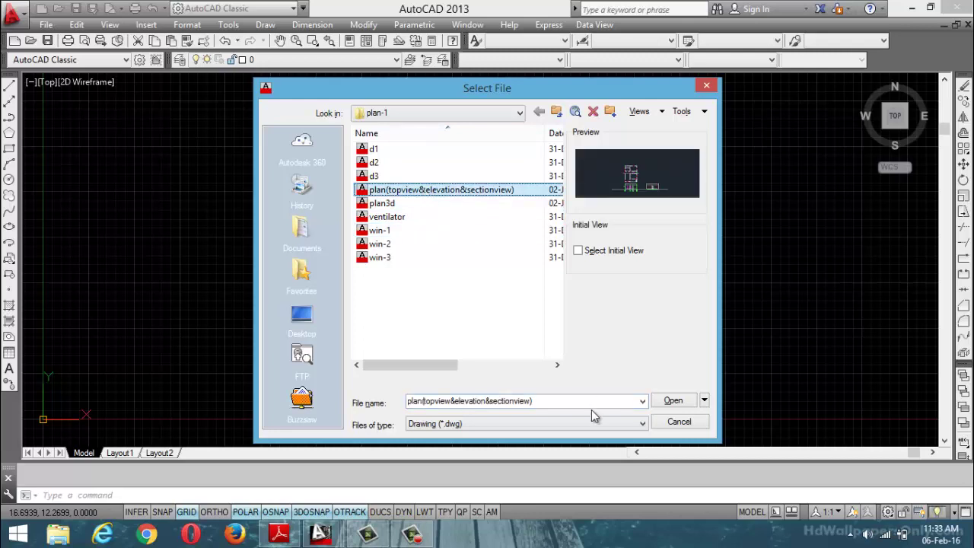
pyautogui.click(674, 401)
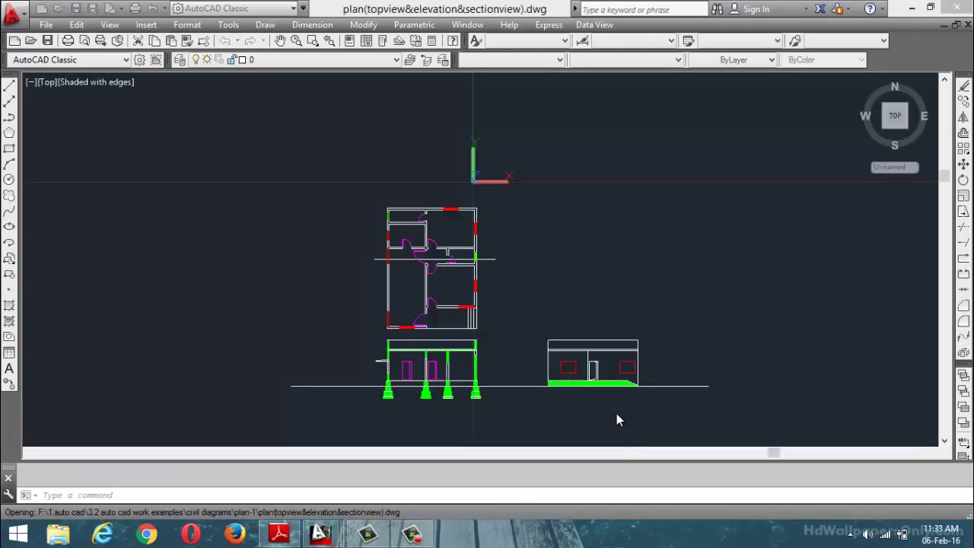
pyautogui.scroll(-4, 438, 306)
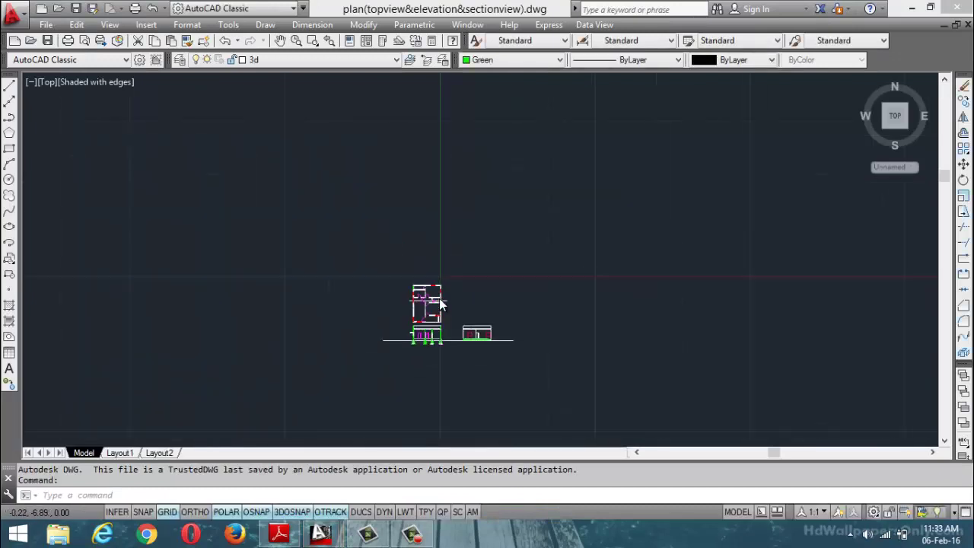
pyautogui.scroll(2, 440, 305)
pyautogui.scroll(3, 440, 305)
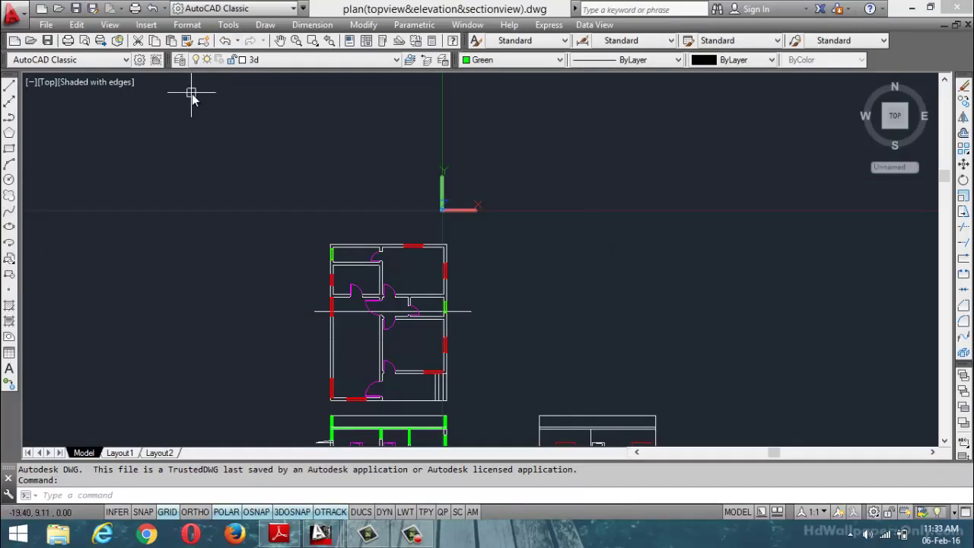
pyautogui.scroll(-6, 195, 97)
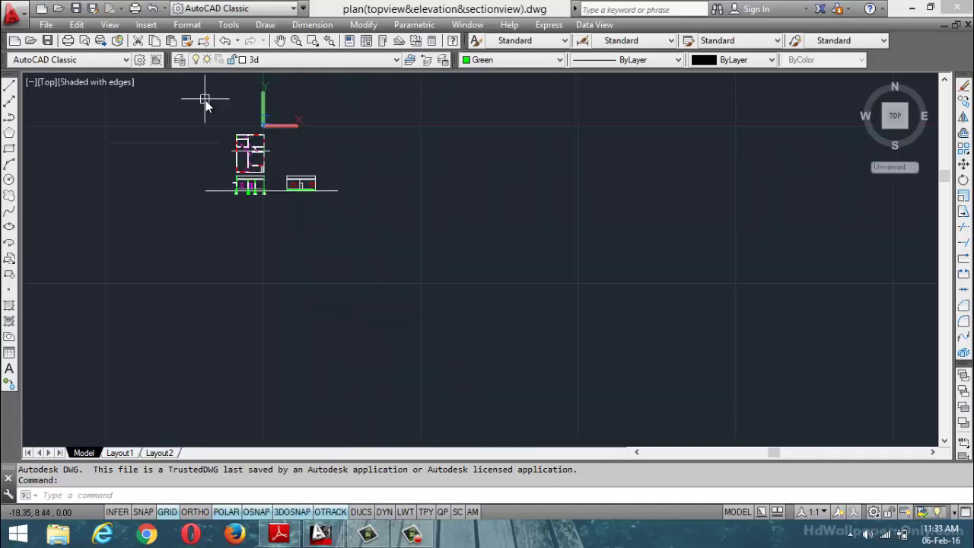
pyautogui.click(259, 496)
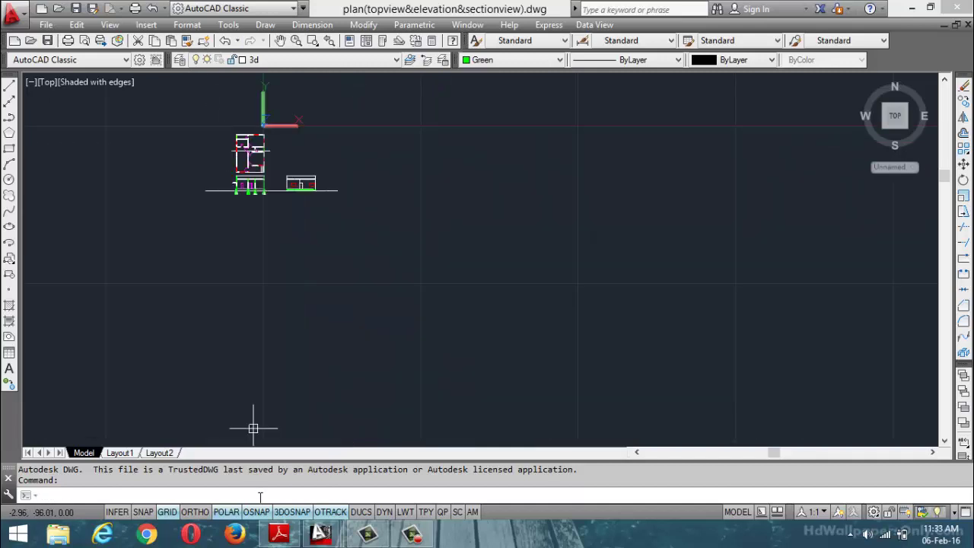
# Set FILEDIA to 0, then start and cancel the OPEN prompt twice
pyautogui.write('FILEDIA')
pyautogui.press('Return')
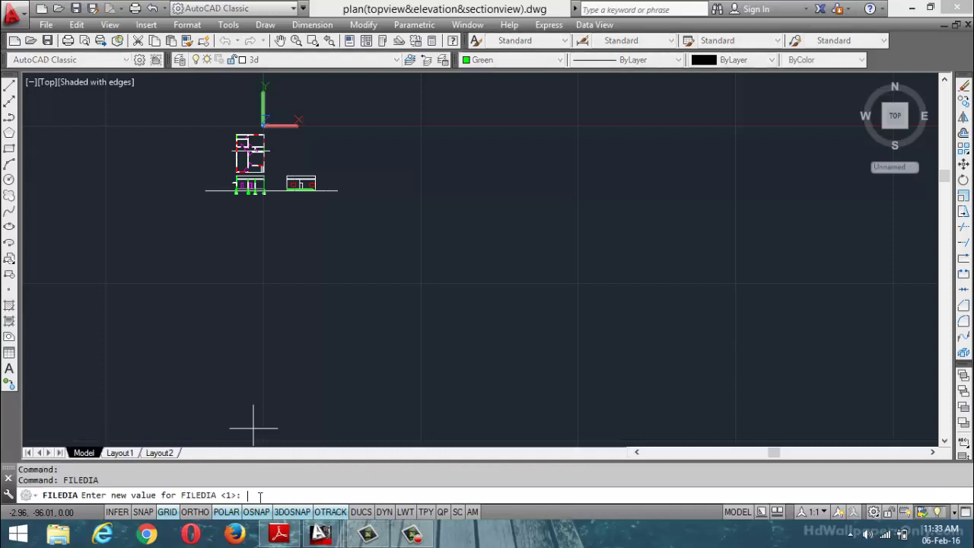
pyautogui.write('0')
pyautogui.press('Return')
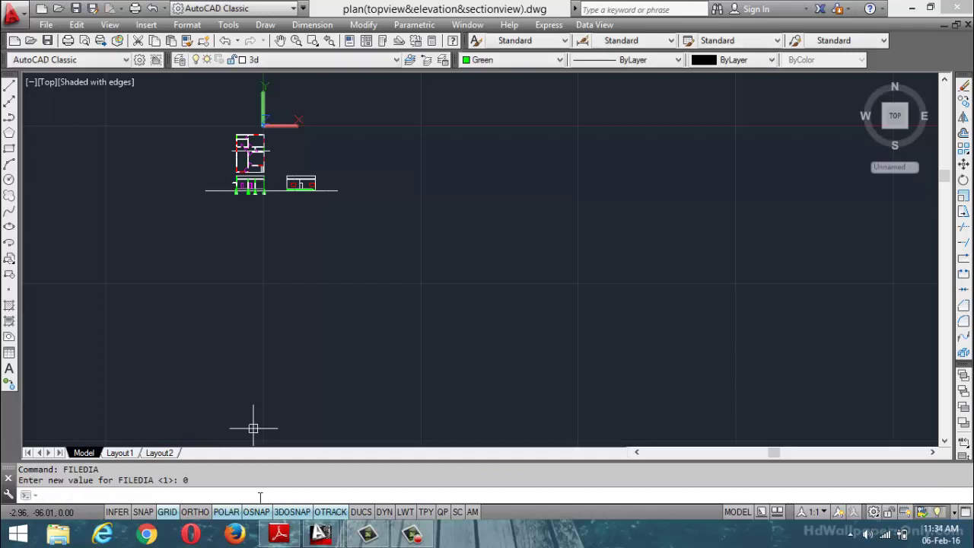
pyautogui.hotkey('ctrl', 'o')
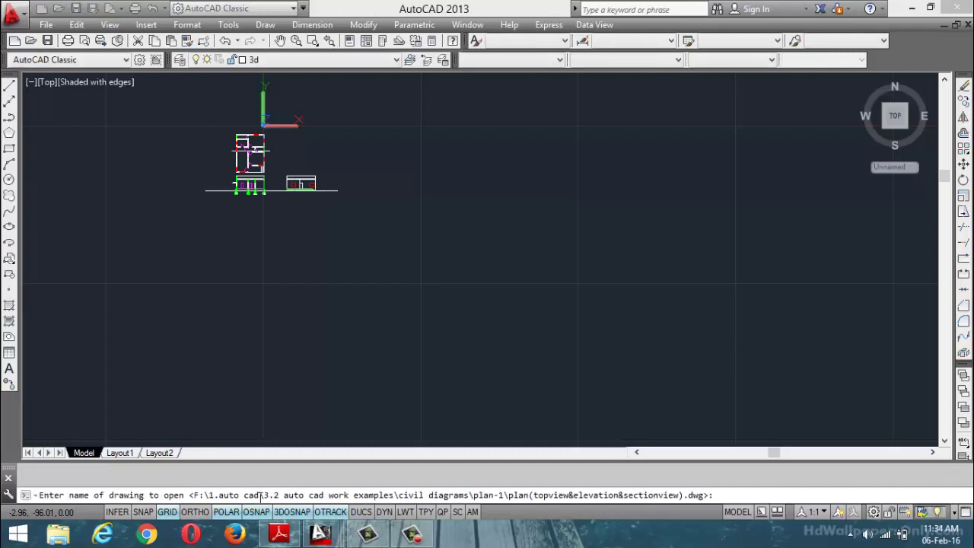
pyautogui.press('Escape')
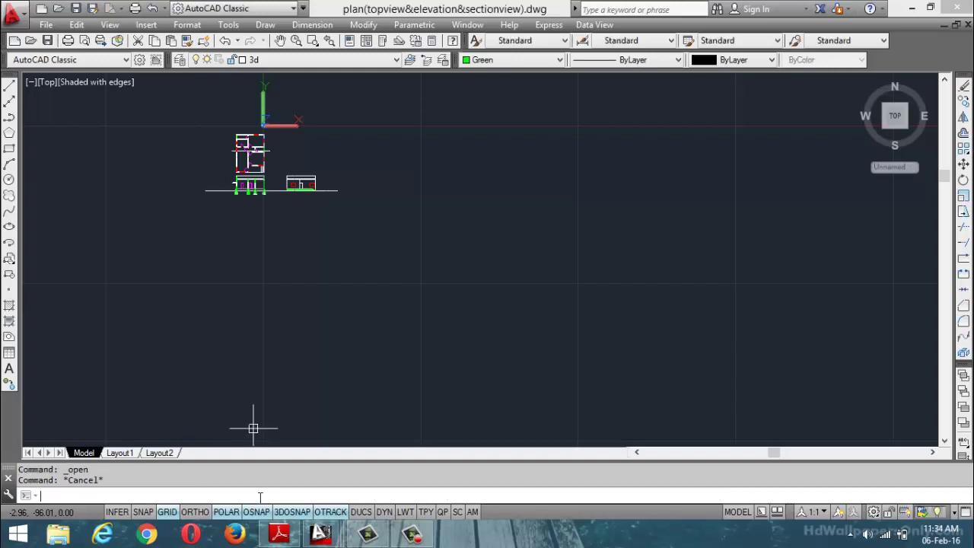
pyautogui.hotkey('ctrl', 'o')
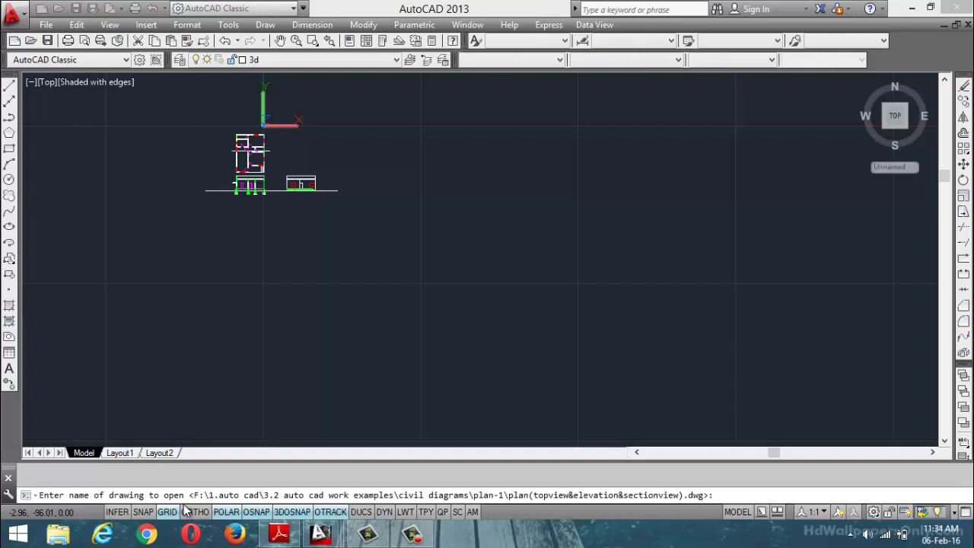
pyautogui.press('Escape')
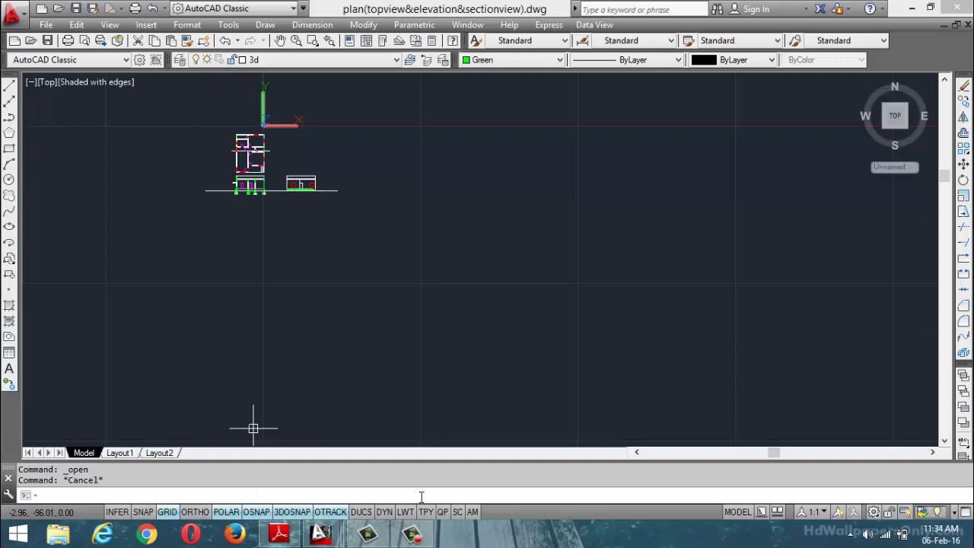
# Set FILEDIA back to 1 and bring up the Select File dialog
pyautogui.write('filedia')
pyautogui.press('Return')
pyautogui.press('Return')
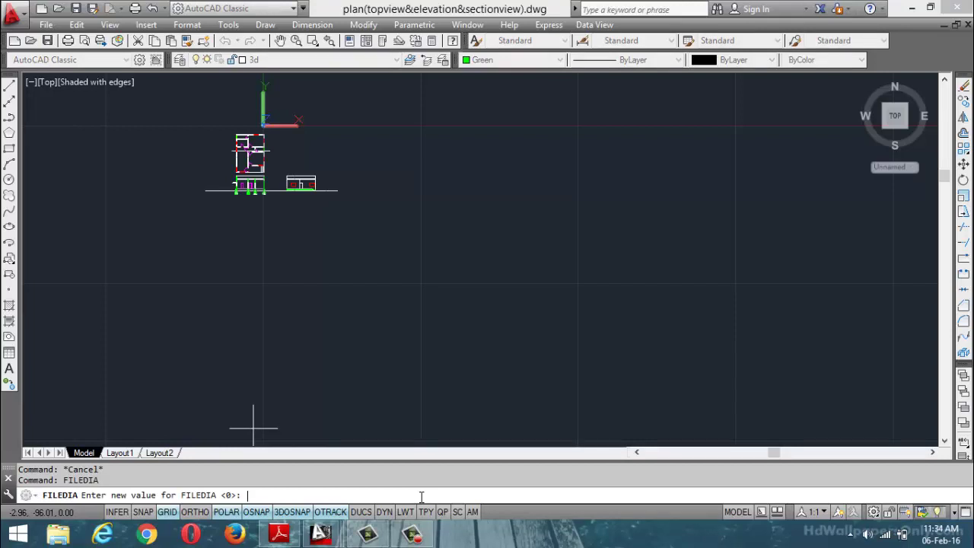
pyautogui.write('1')
pyautogui.press('Return')
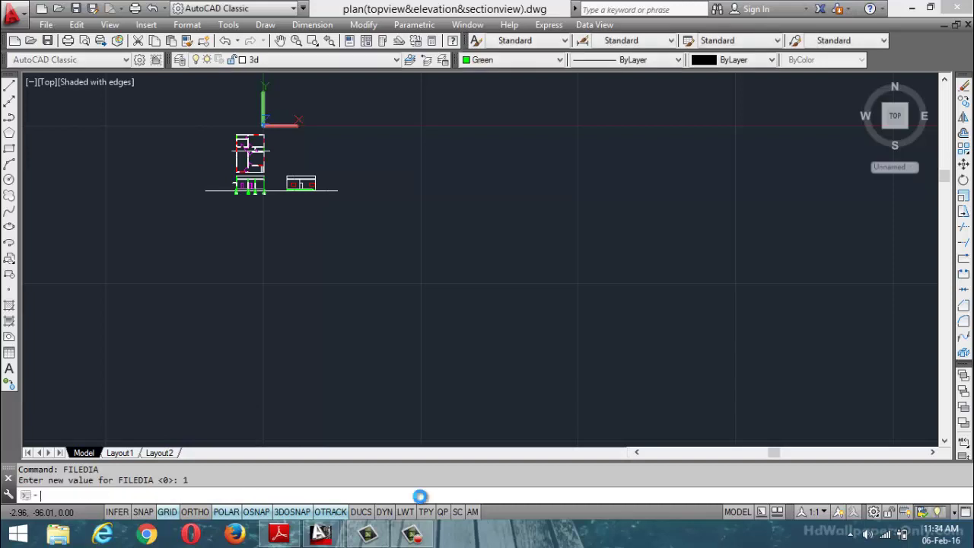
pyautogui.hotkey('ctrl', 'o')
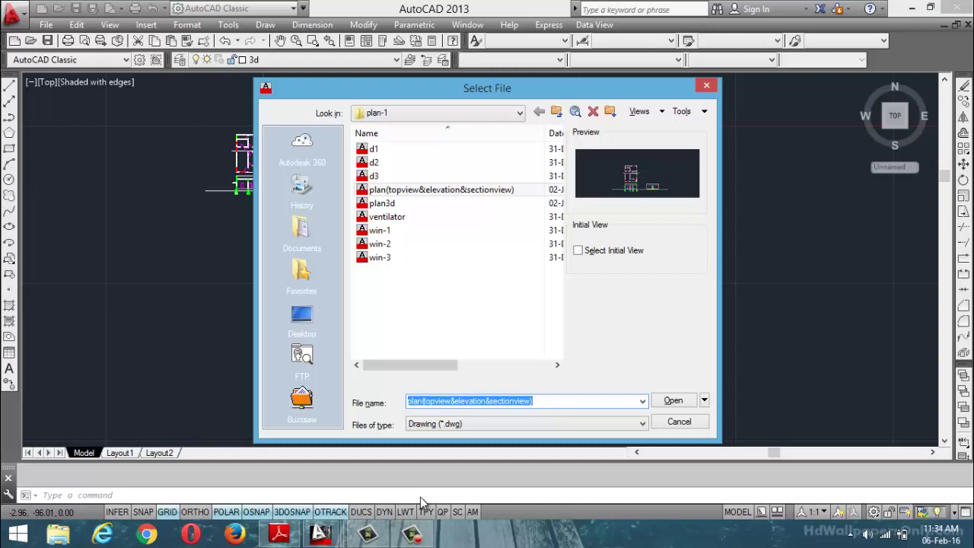
# Open the plan drawing, set FILEDIA to 0, and start OPEN at the command-line prompt
pyautogui.click(673, 400)
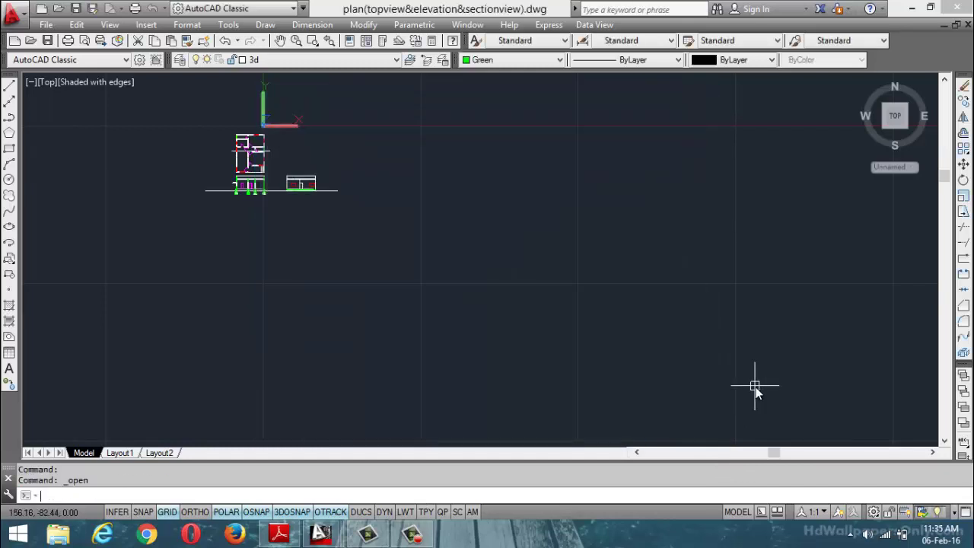
pyautogui.write('filedia')
pyautogui.press('Return')
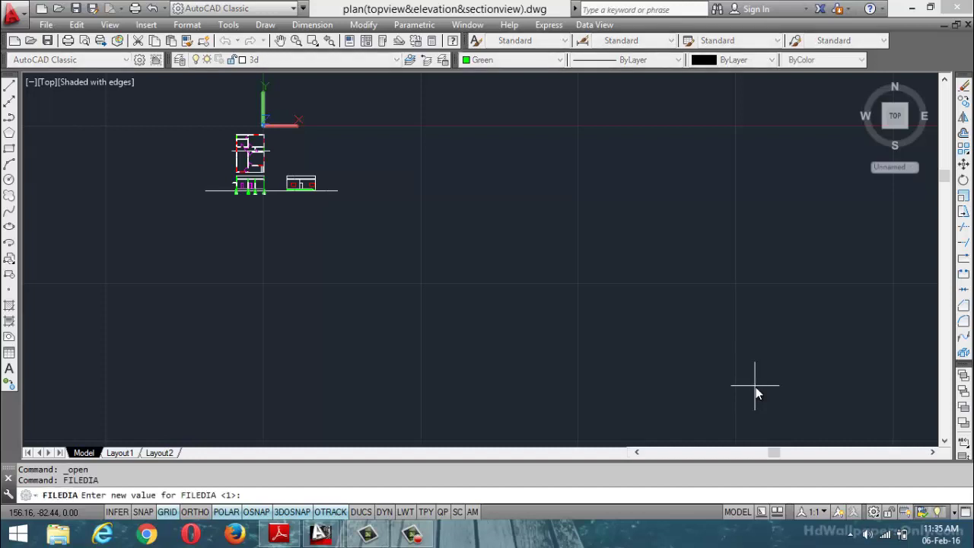
pyautogui.write('0')
pyautogui.press('Return')
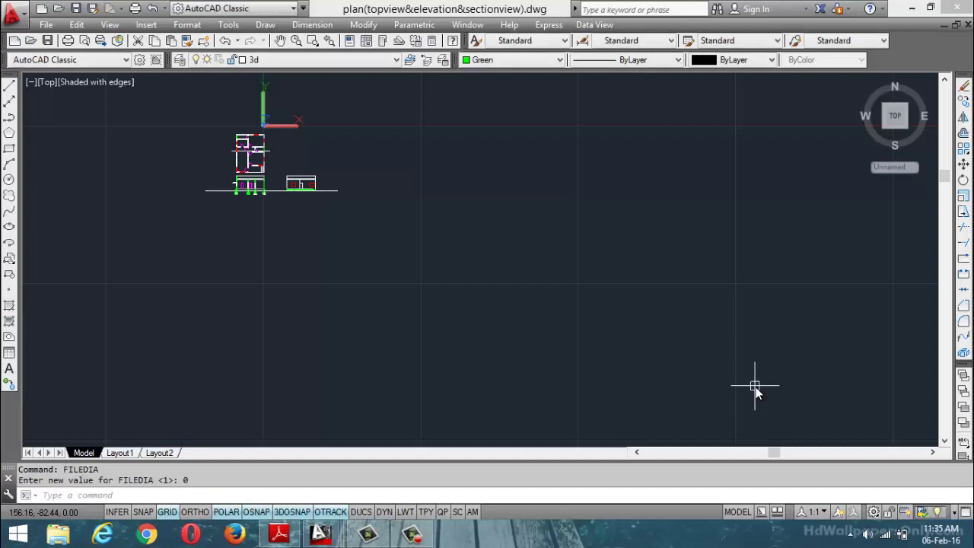
pyautogui.hotkey('ctrl', 'o')
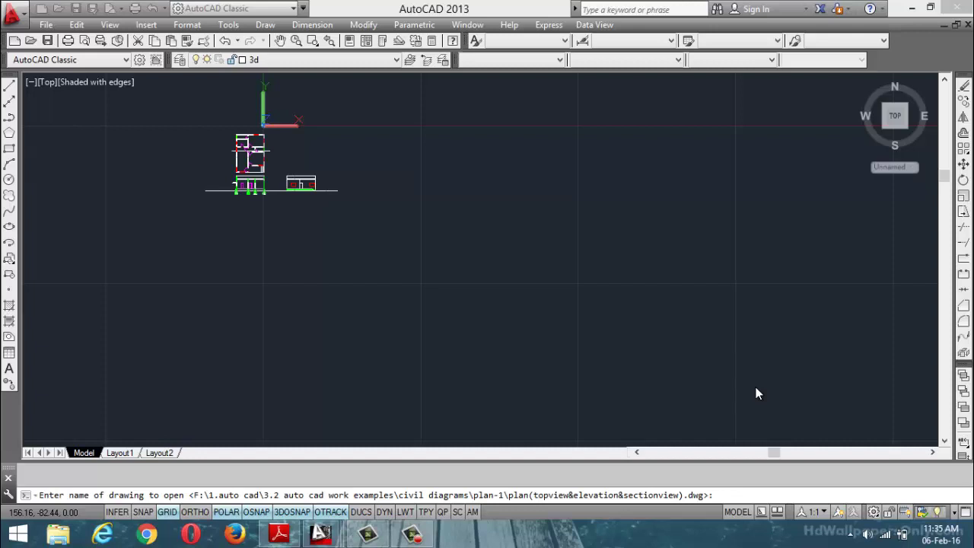
# Cancel the command-line drawing-name prompt, leaving the plan drawing active
pyautogui.click(412, 534)
pyautogui.click(691, 450)
pyautogui.press('Return')
pyautogui.press('Escape')
pyautogui.press('Escape')
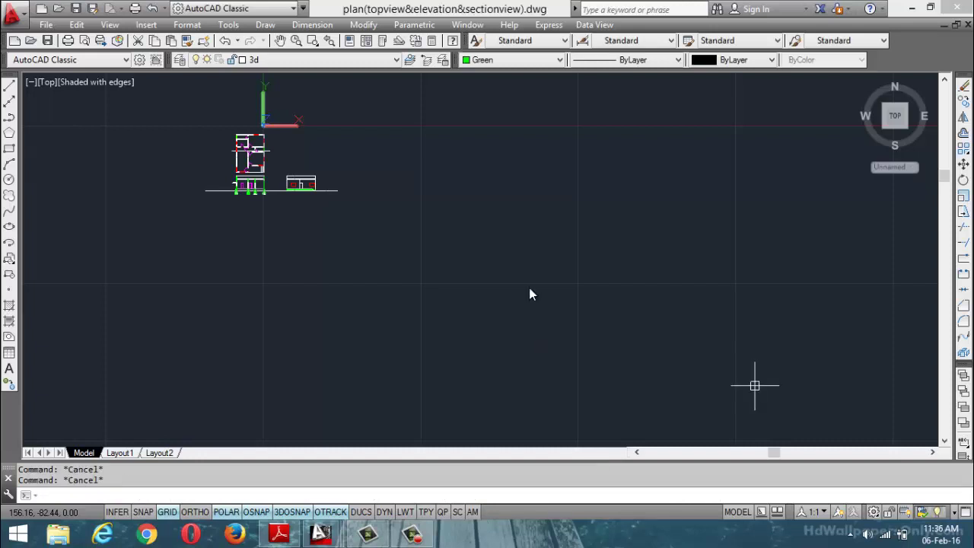
# Switch to the plan drawing from the Window menu and close it without saving changes
pyautogui.click(472, 23)
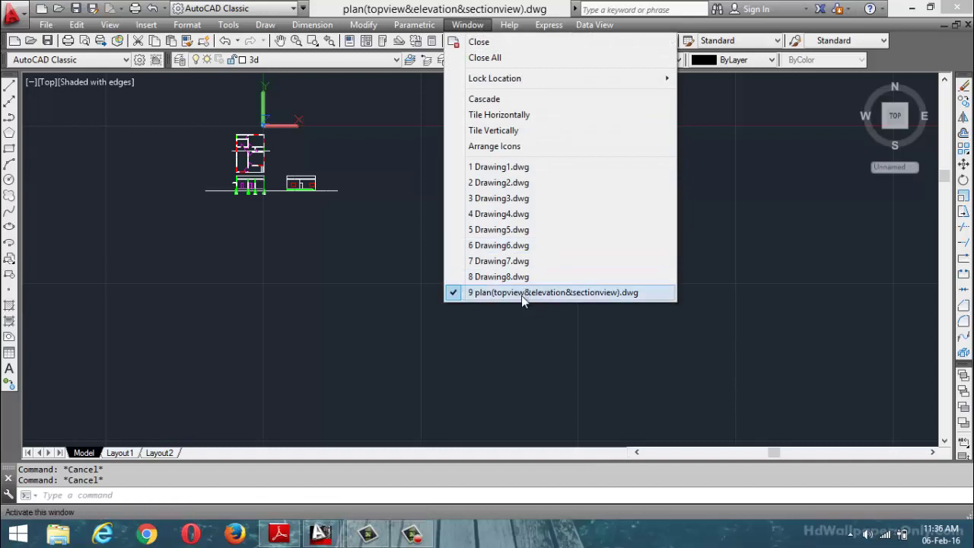
pyautogui.click(521, 295)
pyautogui.click(471, 349)
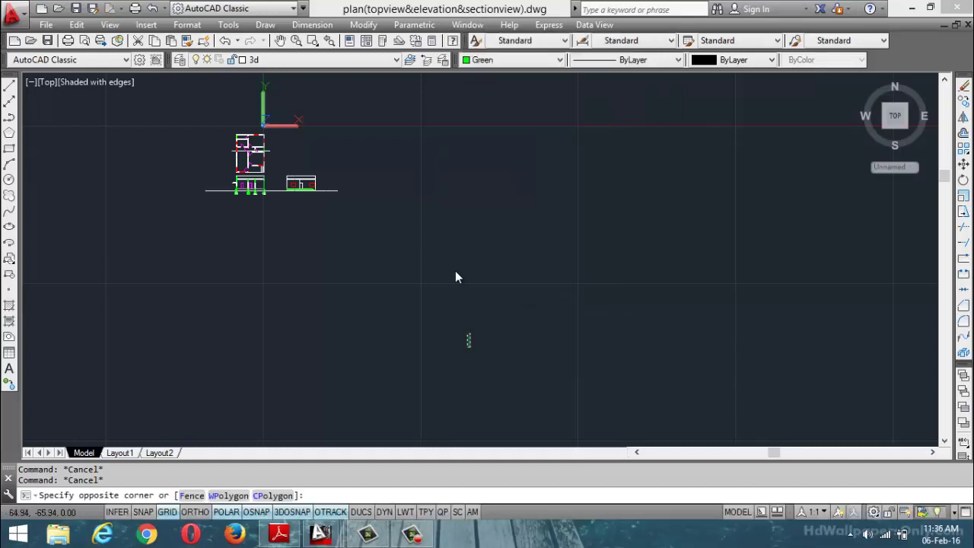
pyautogui.click(464, 133)
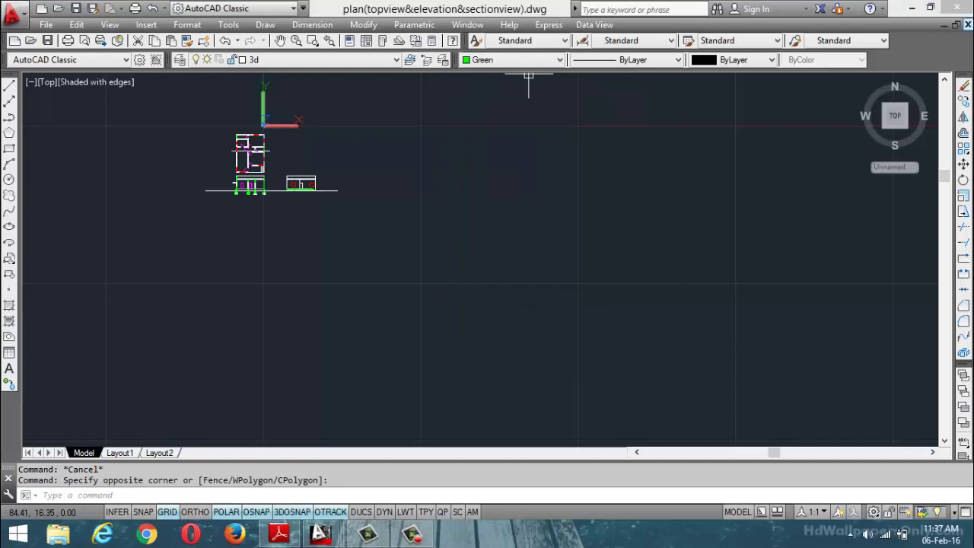
pyautogui.click(968, 24)
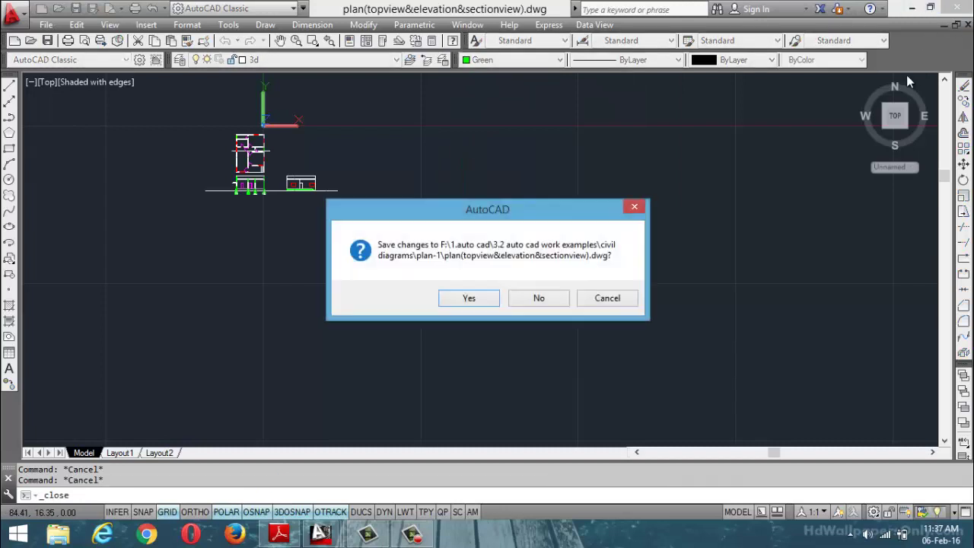
pyautogui.click(554, 299)
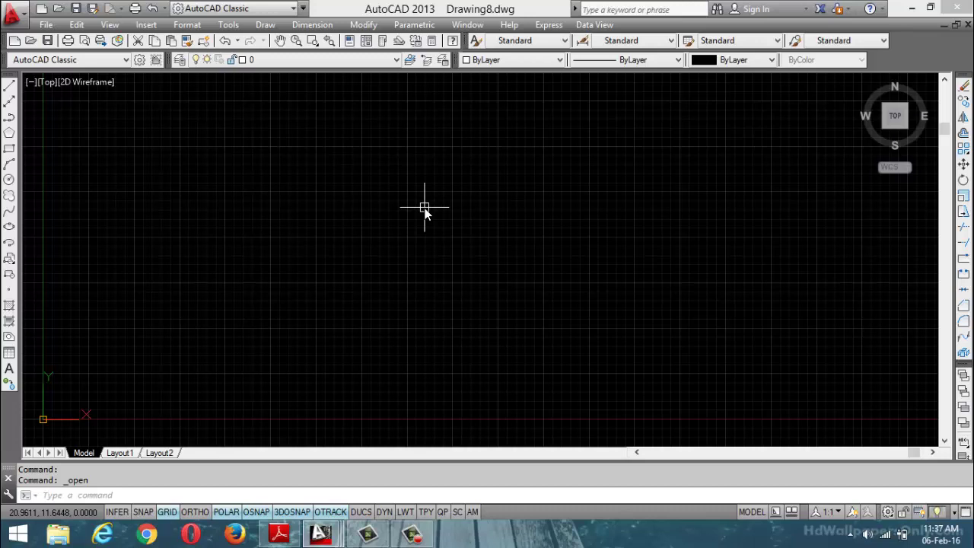
# Set FILEDIA to 1 and bring up the Save Drawing As dialog for Drawing8
pyautogui.hotkey('ctrl', 's')
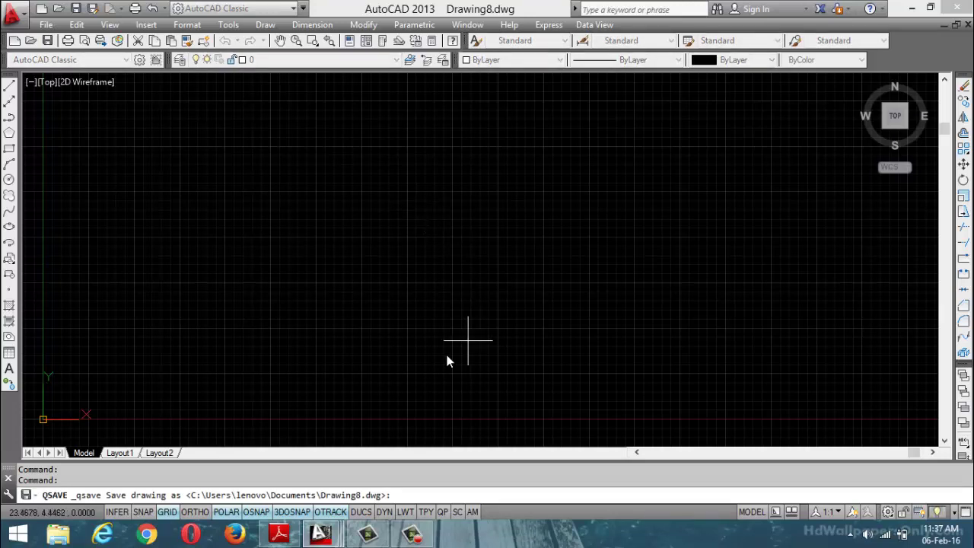
pyautogui.press('Escape')
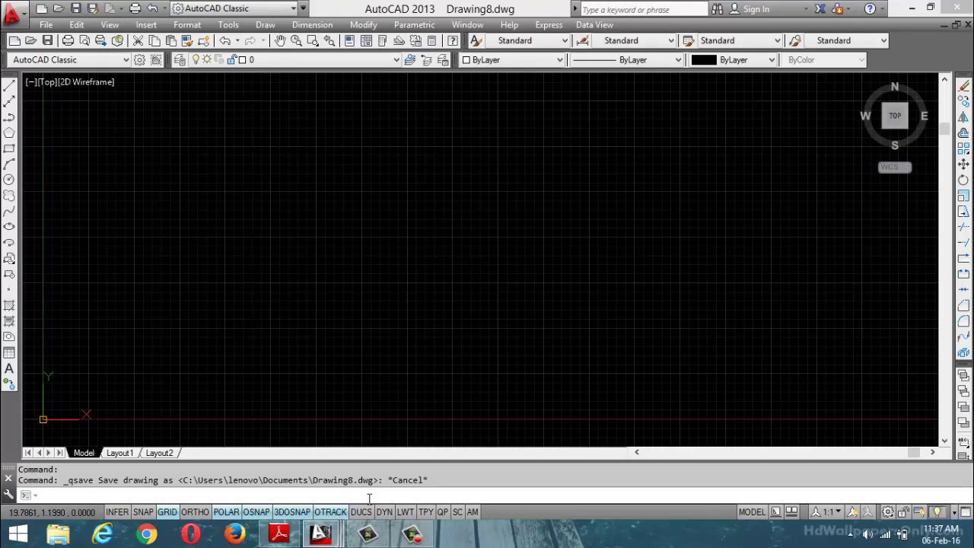
pyautogui.write('FILEd')
pyautogui.press('Tab')
pyautogui.press('Return')
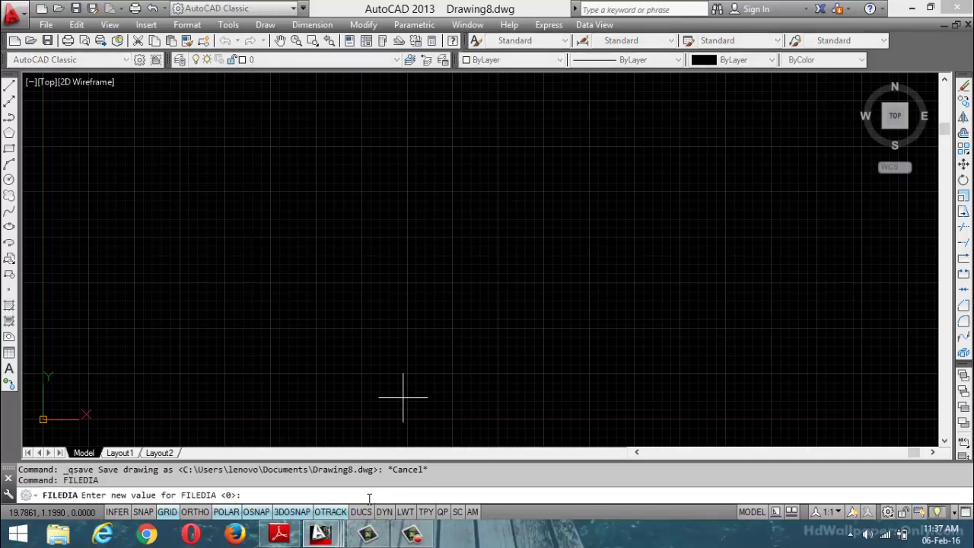
pyautogui.write('1')
pyautogui.press('Return')
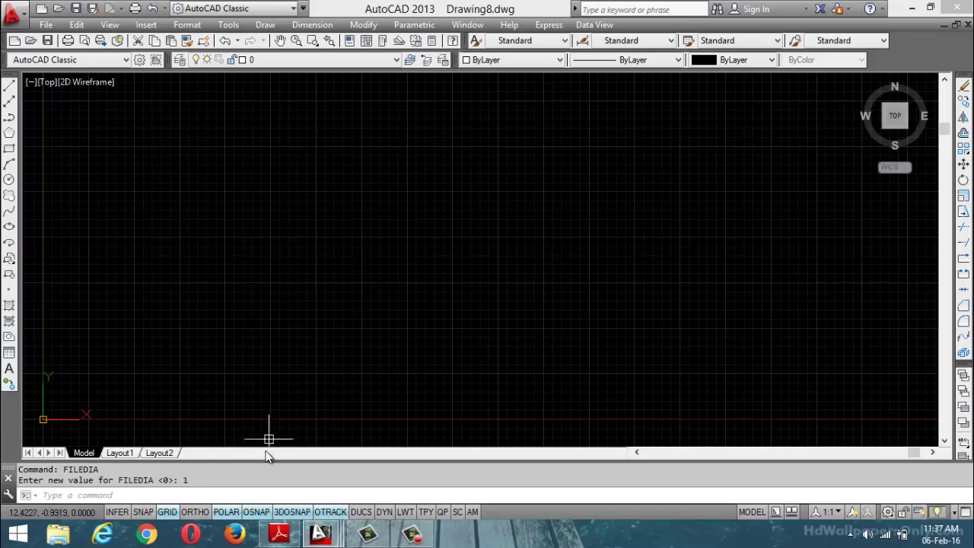
pyautogui.click(257, 488)
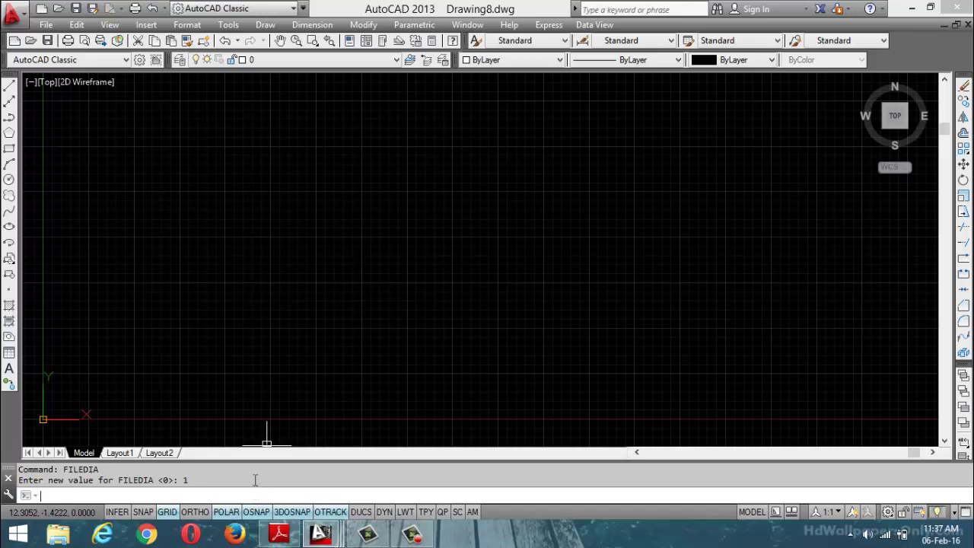
pyautogui.hotkey('ctrl', 'shift', 's')
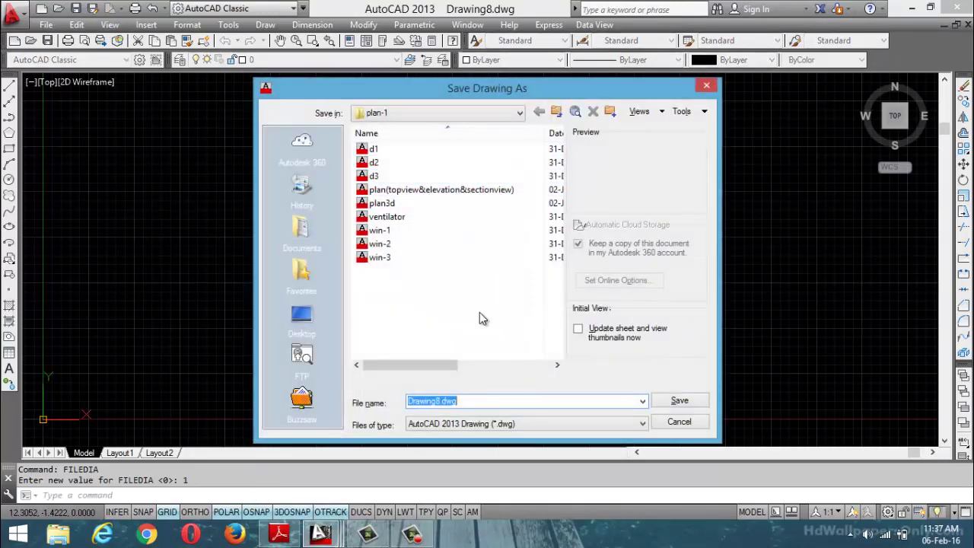
# Close the Save Drawing As dialog without saving, after reopening it twice
pyautogui.click(706, 86)
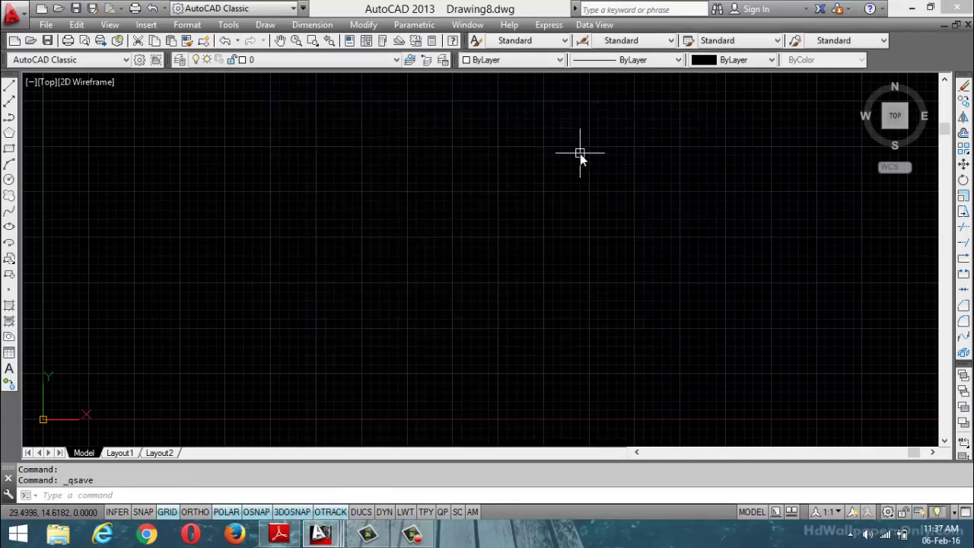
pyautogui.hotkey('ctrl', 's')
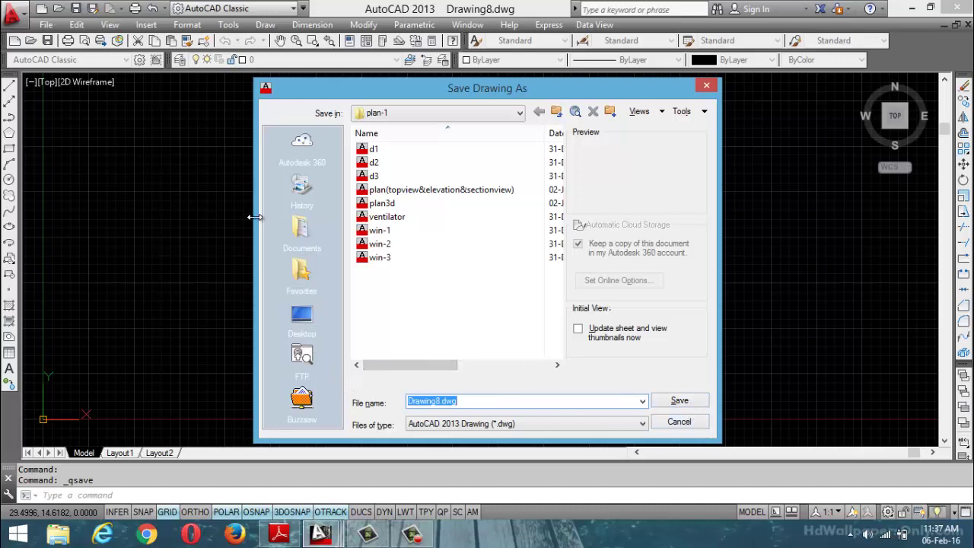
pyautogui.click(704, 88)
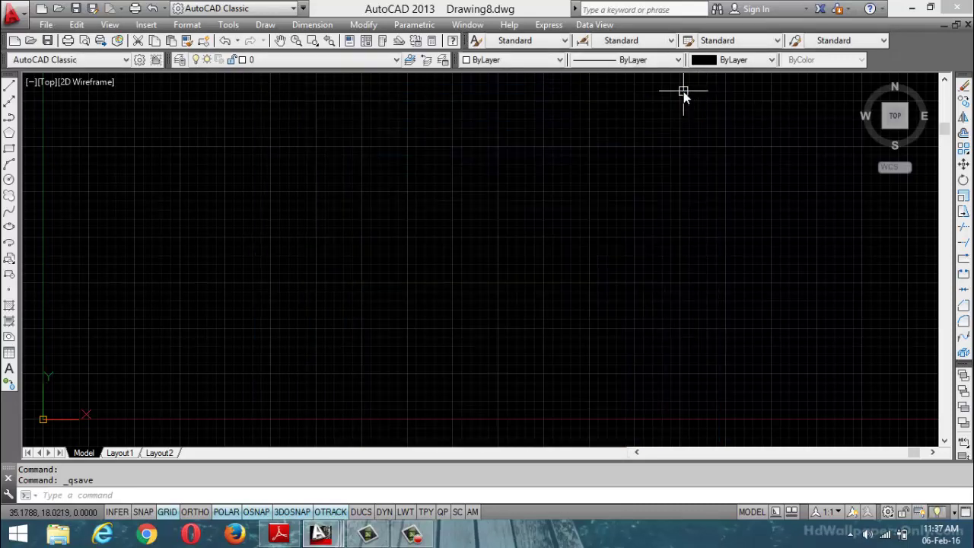
pyautogui.hotkey('ctrl', 's')
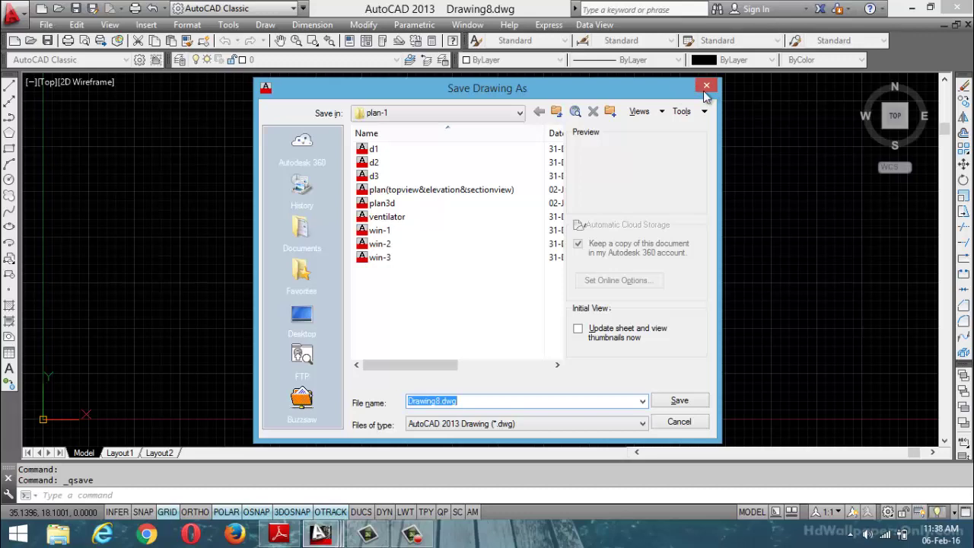
pyautogui.click(706, 86)
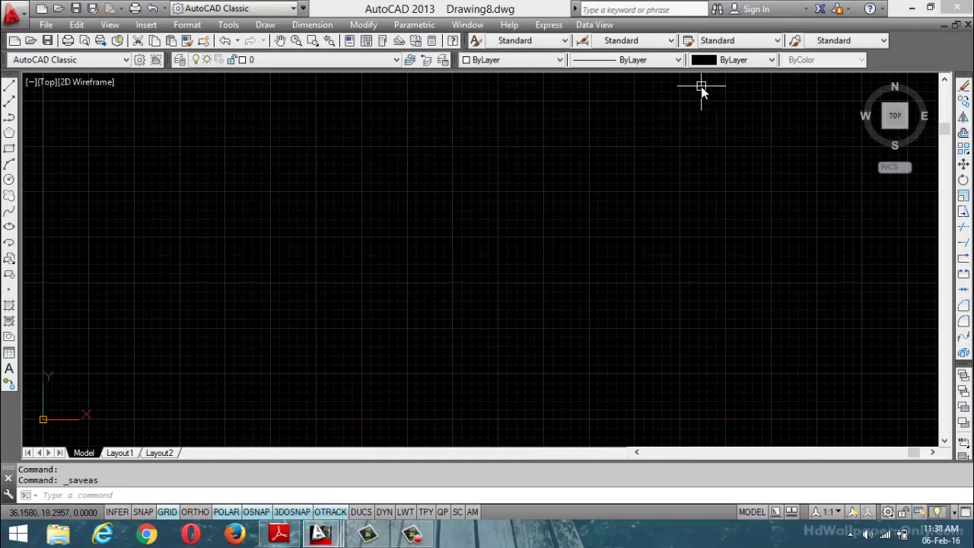
# Quit AutoCAD, answering No to saving each open drawing, including Drawing4 and Drawing1
pyautogui.hotkey('ctrl', 'q')
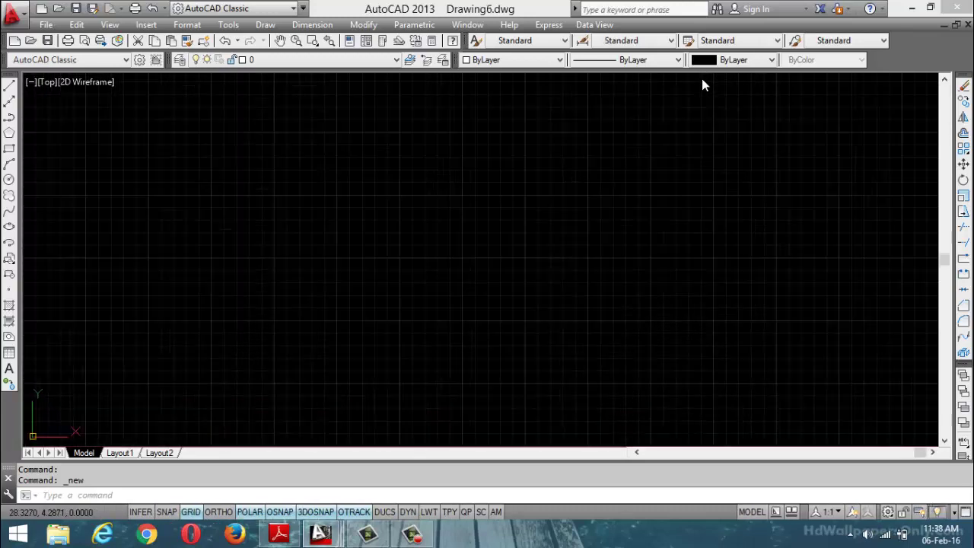
pyautogui.click(518, 296)
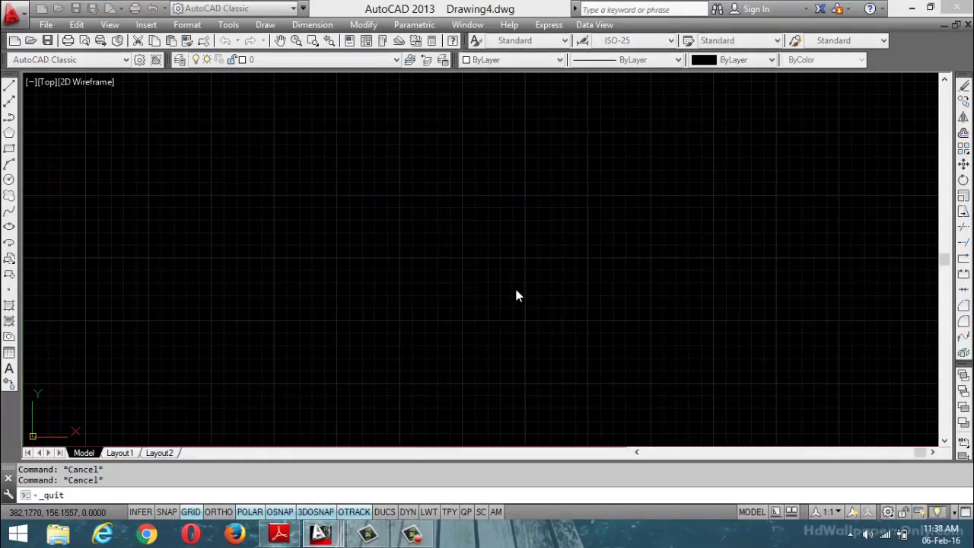
pyautogui.click(504, 298)
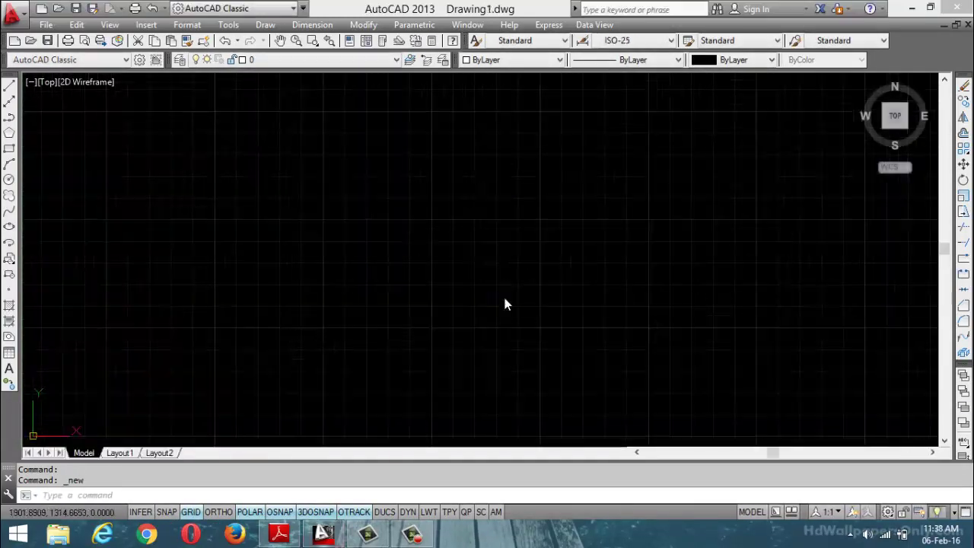
pyautogui.click(504, 298)
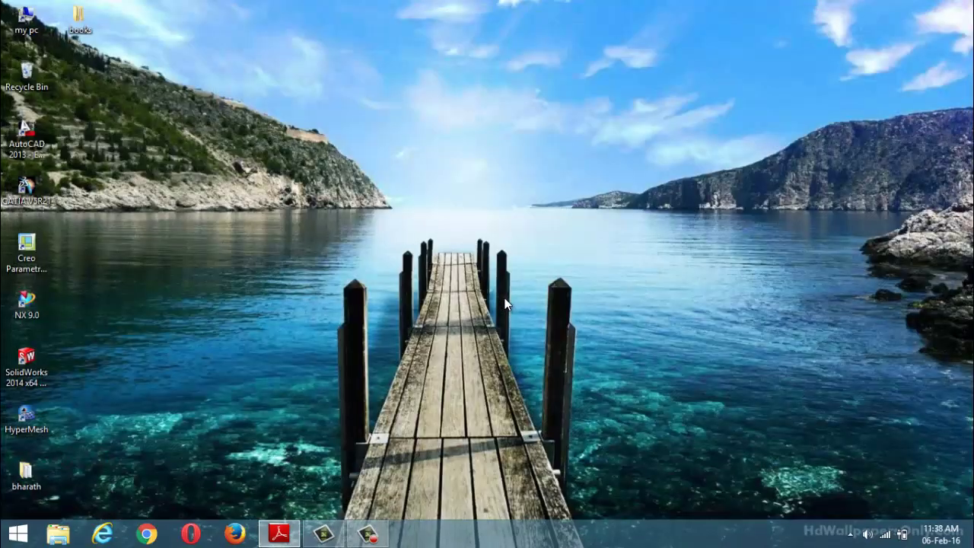
# Refresh the desktop and relaunch AutoCAD 2013 from its desktop icon
pyautogui.rightClick(499, 181)
pyautogui.click(556, 257)
pyautogui.doubleClick(27, 138)
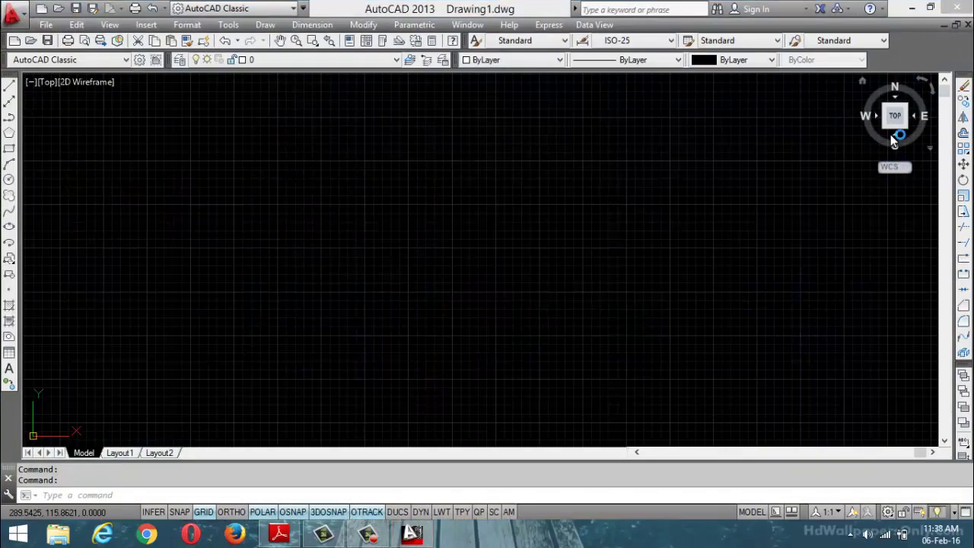
# Draw a rectangle by picking two opposite corners
pyautogui.click(9, 149)
pyautogui.click(207, 155)
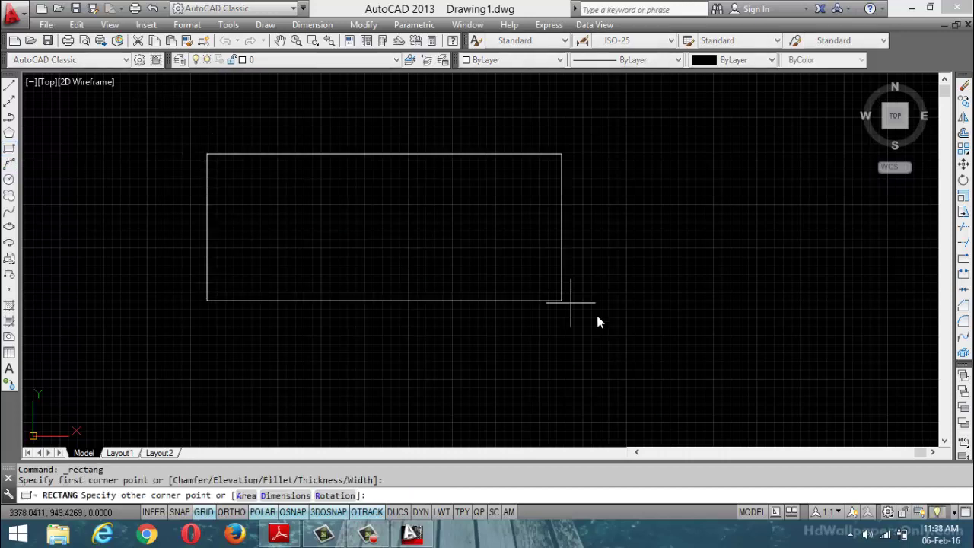
pyautogui.click(663, 373)
# Draw a circle near the rectangle's middle and dismiss the product update notice
pyautogui.click(9, 178)
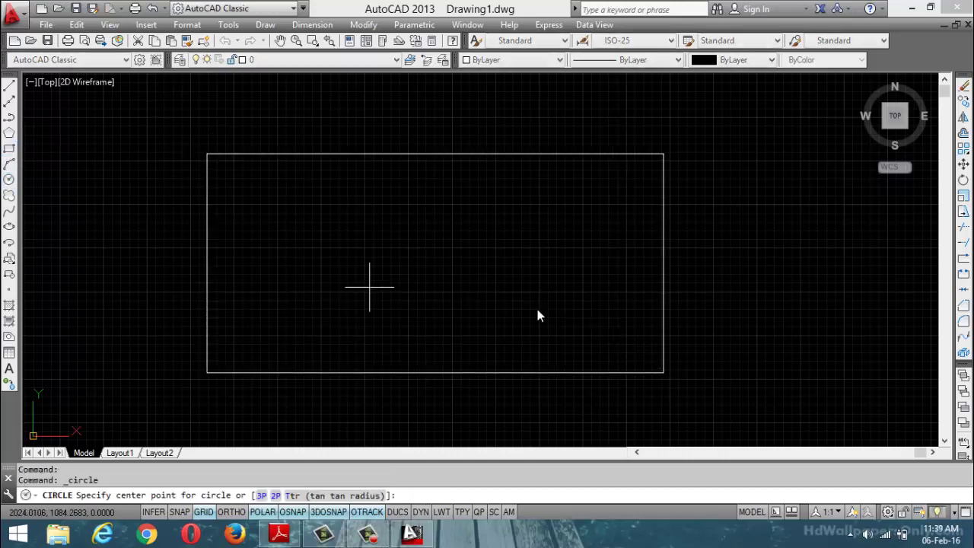
pyautogui.click(474, 277)
pyautogui.click(496, 213)
pyautogui.scroll(-4, 502, 214)
pyautogui.scroll(2, 517, 224)
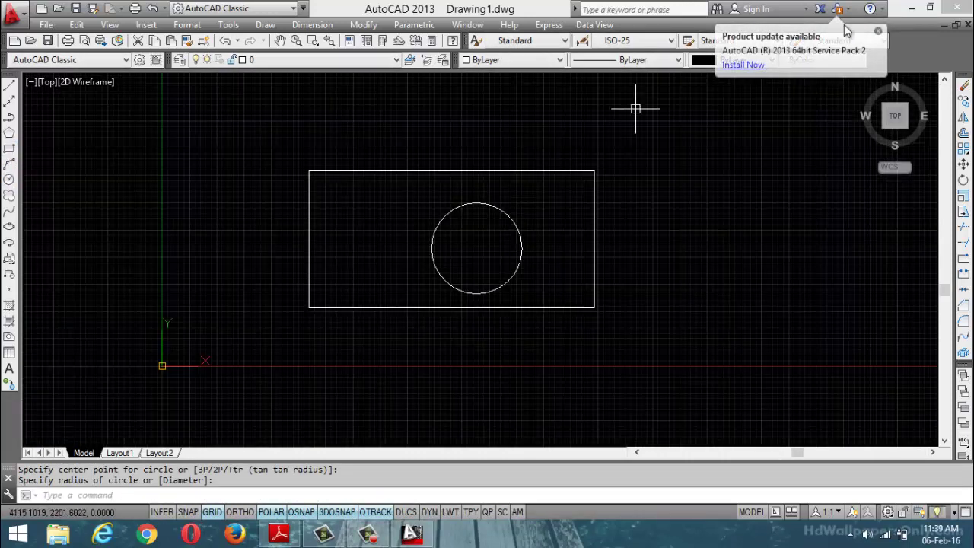
pyautogui.click(878, 31)
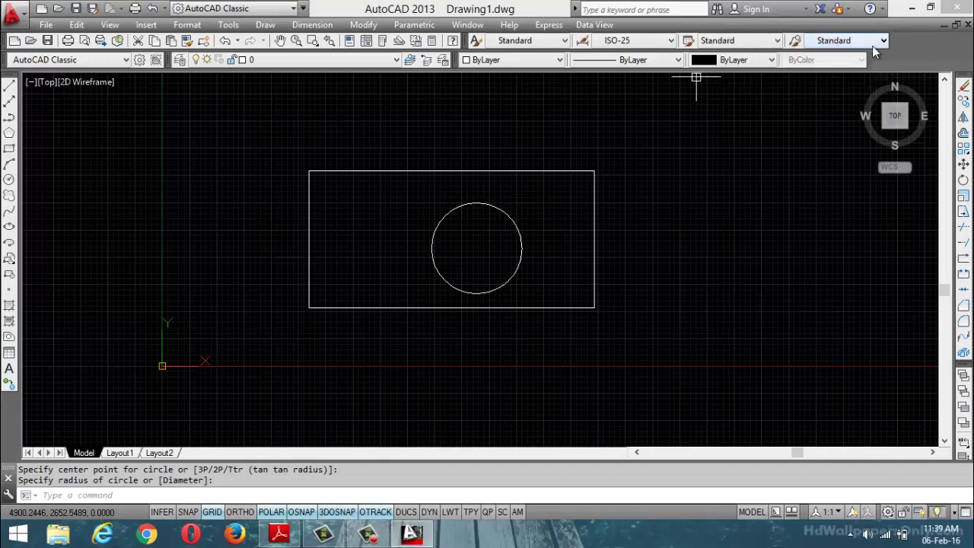
# Set up a DWG To PDF.pc3 plot with a window enclosing the rectangle and circle
pyautogui.hotkey('ctrl', 'p')
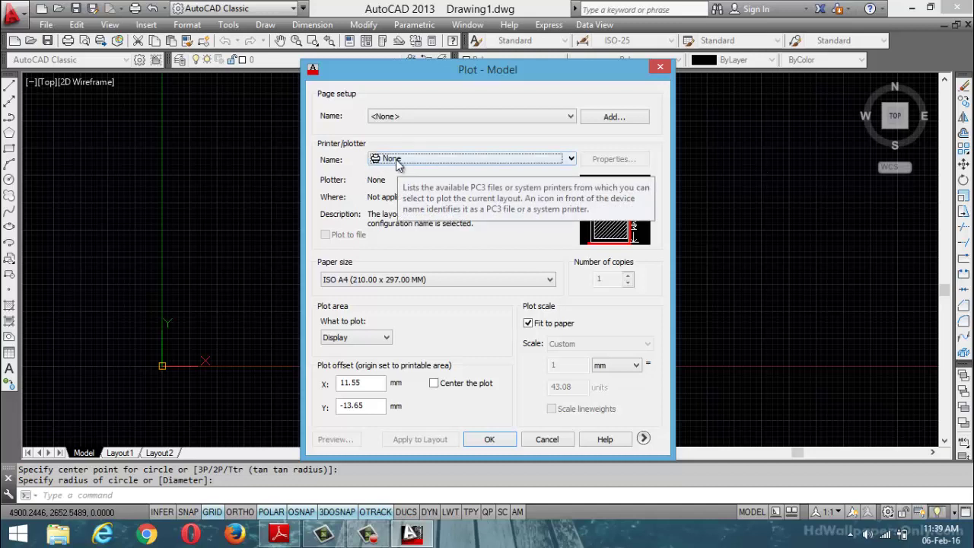
pyautogui.click(570, 159)
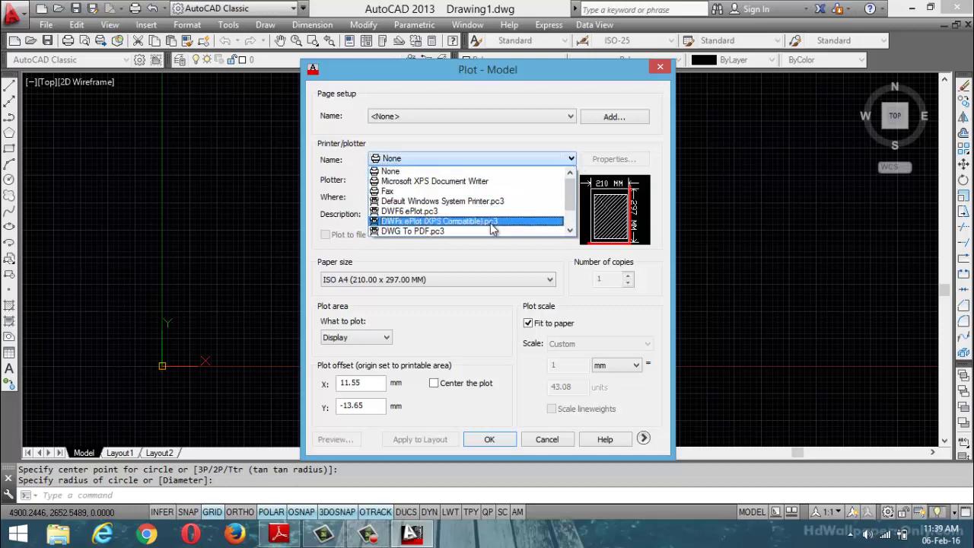
pyautogui.click(427, 232)
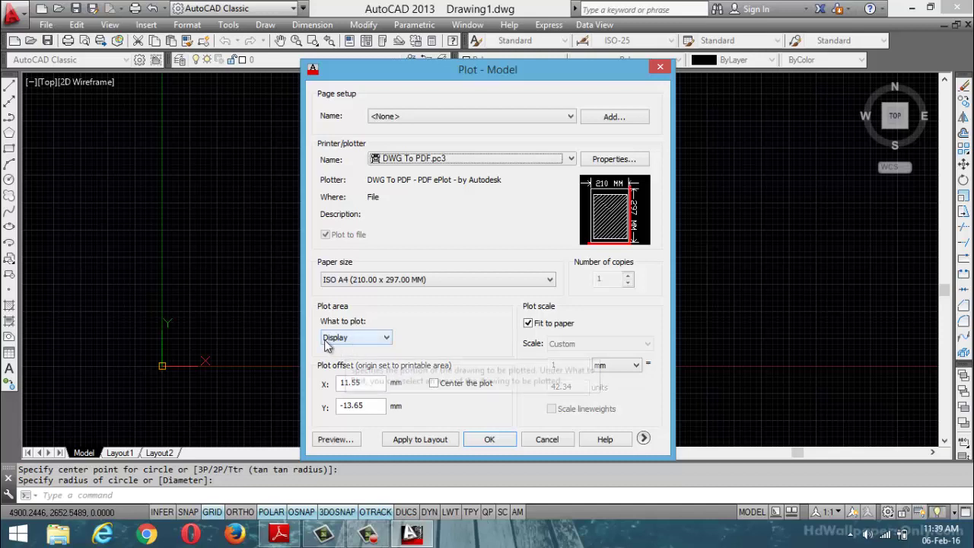
pyautogui.moveTo(499, 73)
pyautogui.mouseDown()
pyautogui.moveTo(495, 108)
pyautogui.moveTo(530, 223)
pyautogui.moveTo(360, 278)
pyautogui.moveTo(325, 386)
pyautogui.mouseUp()
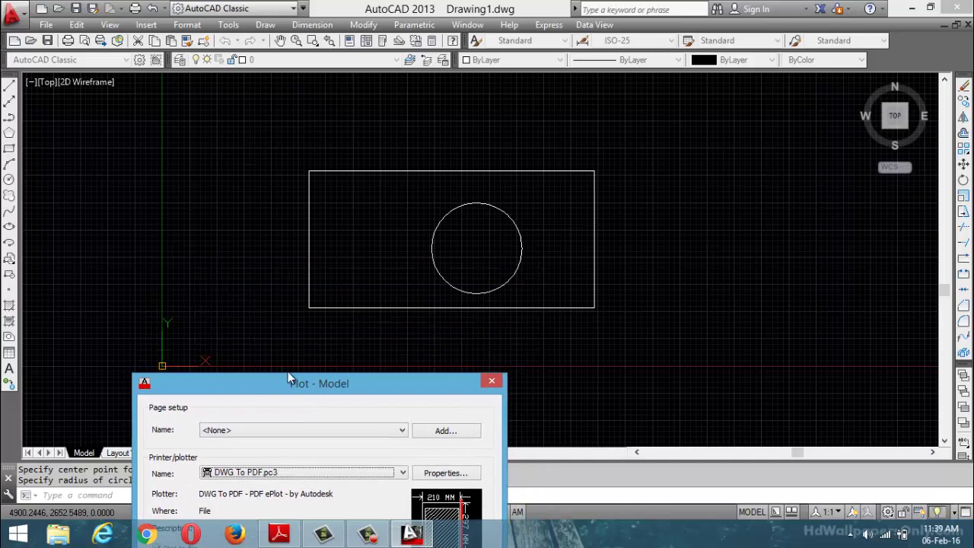
pyautogui.moveTo(288, 377); pyautogui.dragTo(497, 11)
pyautogui.click(411, 284)
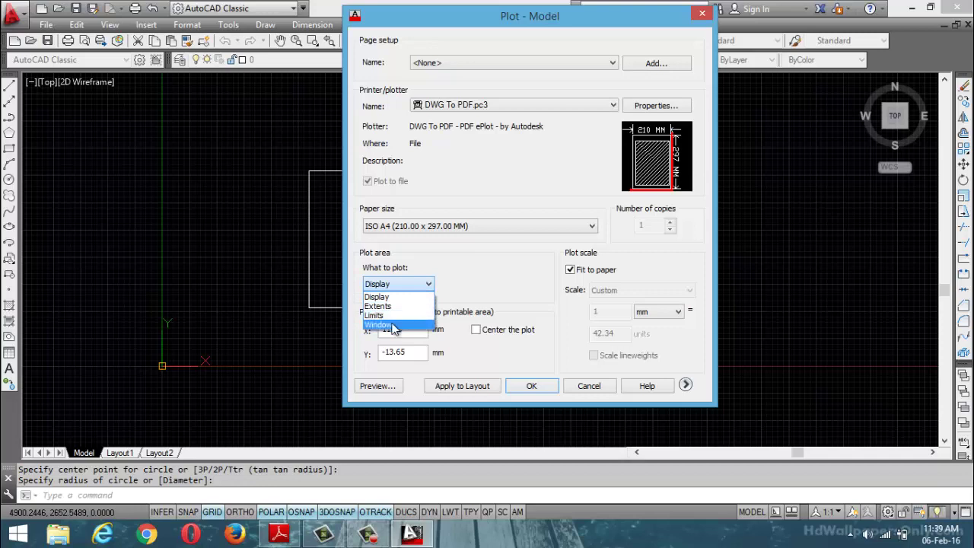
pyautogui.click(394, 325)
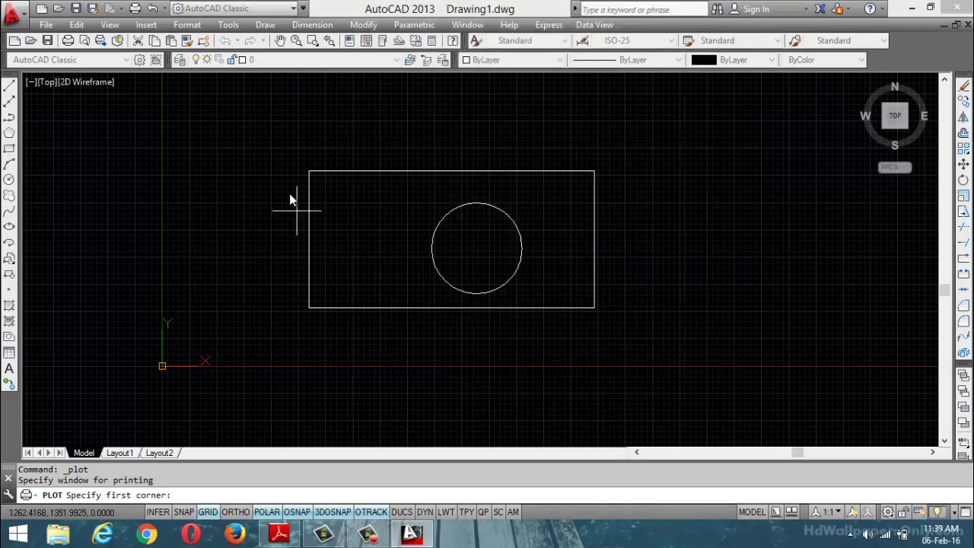
pyautogui.click(262, 142)
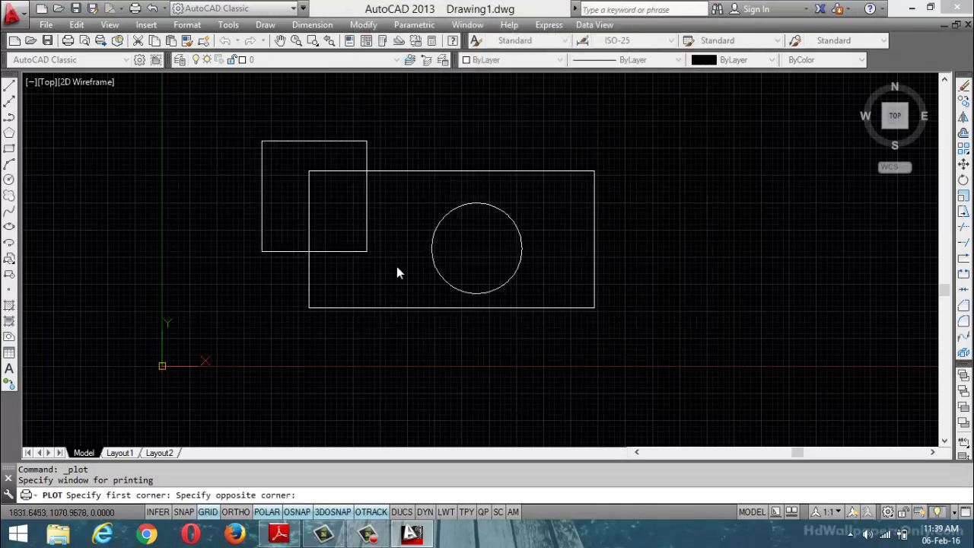
pyautogui.click(646, 340)
# Save the plot to the desktop as Drawing1-Model.pdf
pyautogui.click(531, 387)
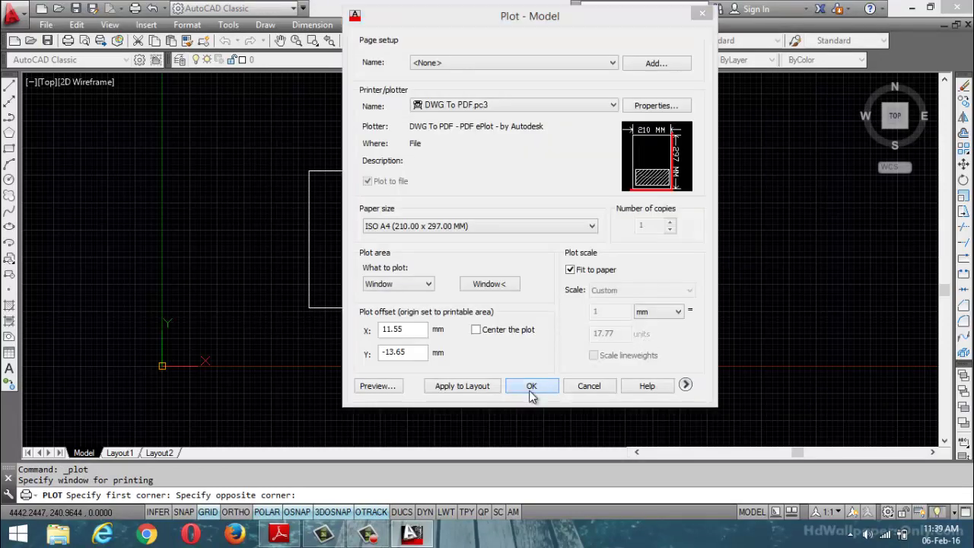
pyautogui.click(302, 323)
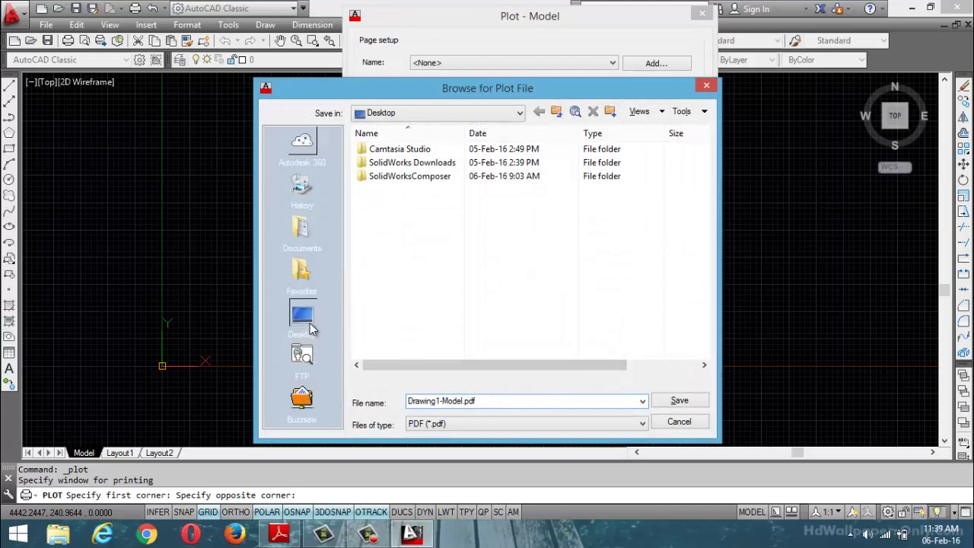
pyautogui.click(680, 401)
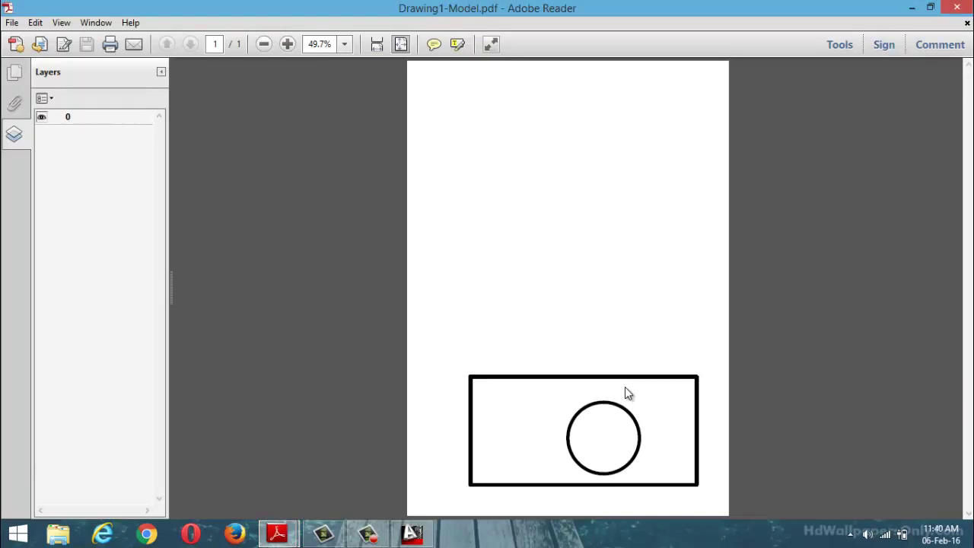
# Close Adobe Reader and dismiss the Plot and Publish Job Complete notice
pyautogui.click(958, 7)
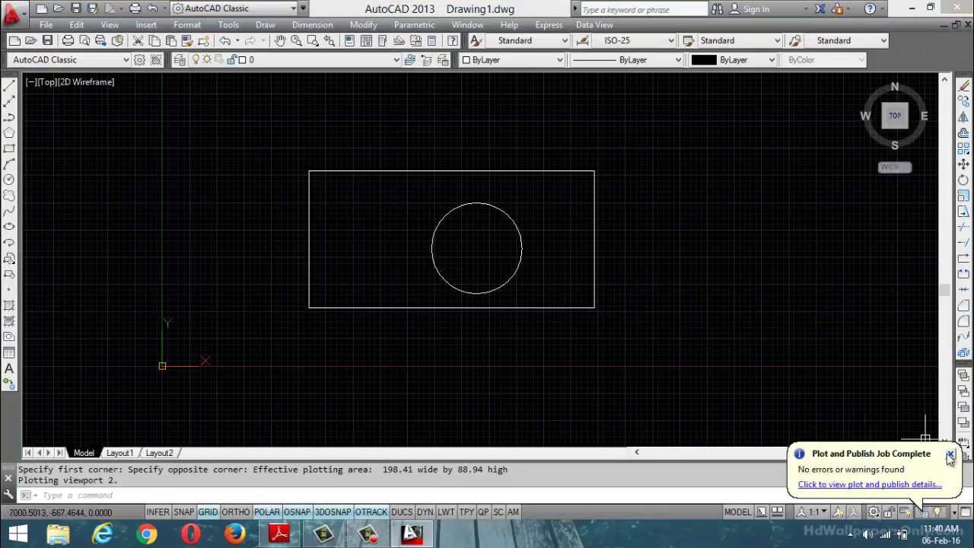
pyautogui.click(950, 454)
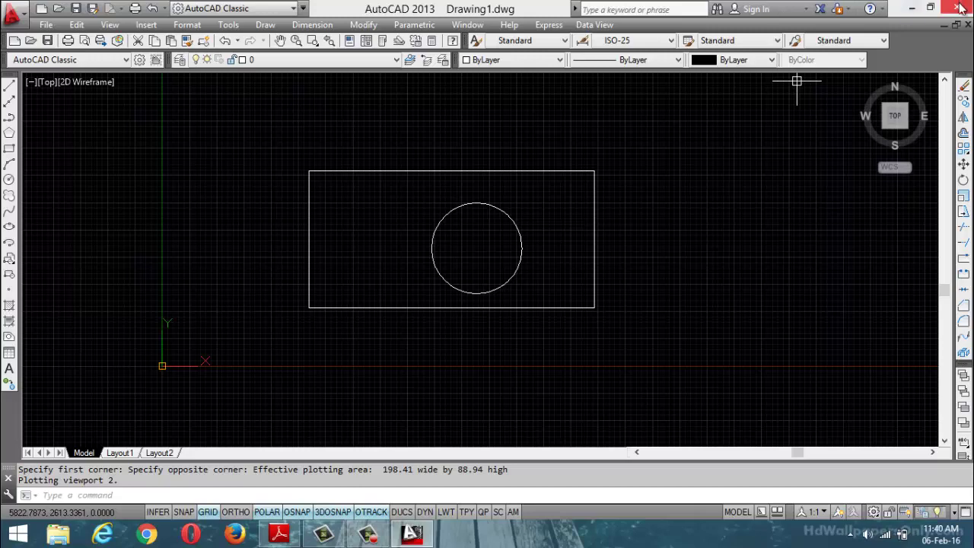
# Delete the Drawing1-Model PDF from the desktop, then bring AutoCAD back up
pyautogui.click(912, 7)
pyautogui.rightClick(76, 73)
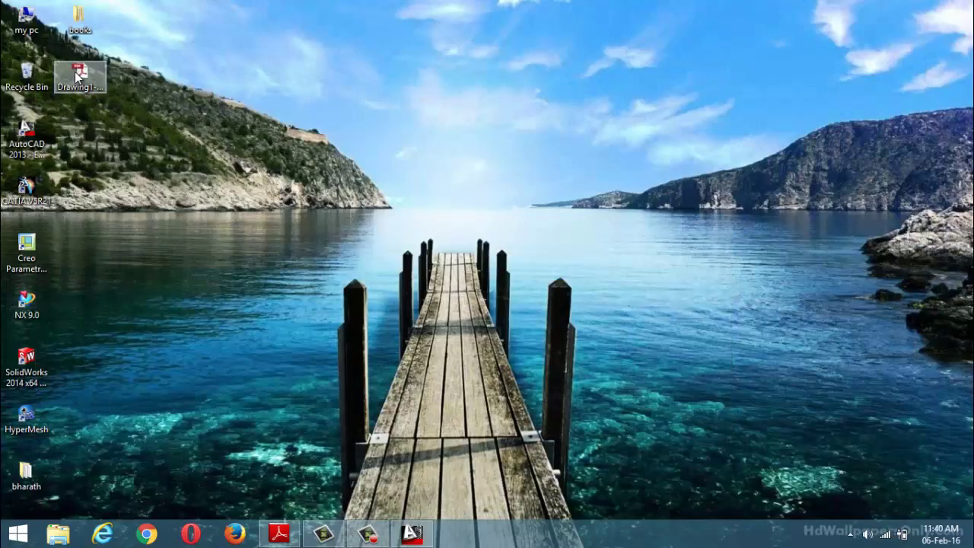
pyautogui.click(151, 346)
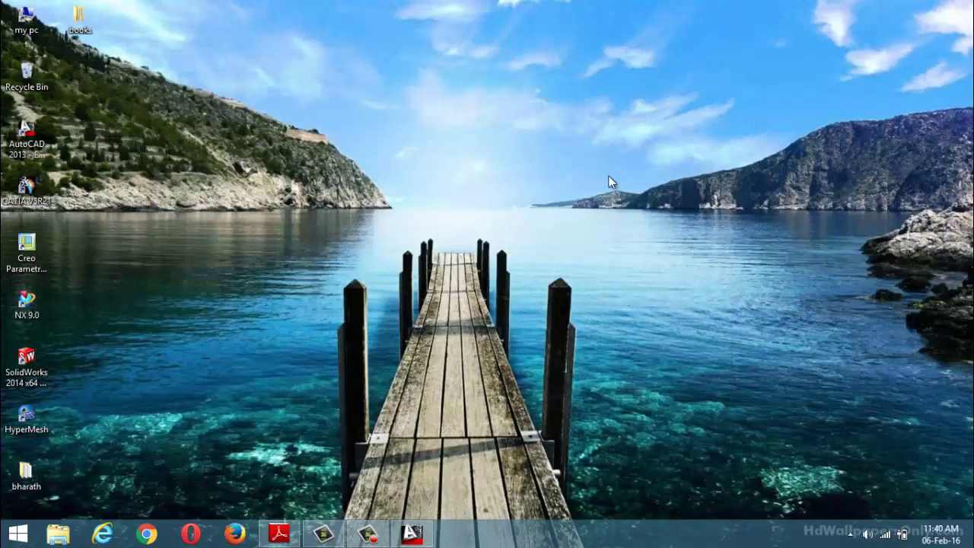
pyautogui.click(403, 540)
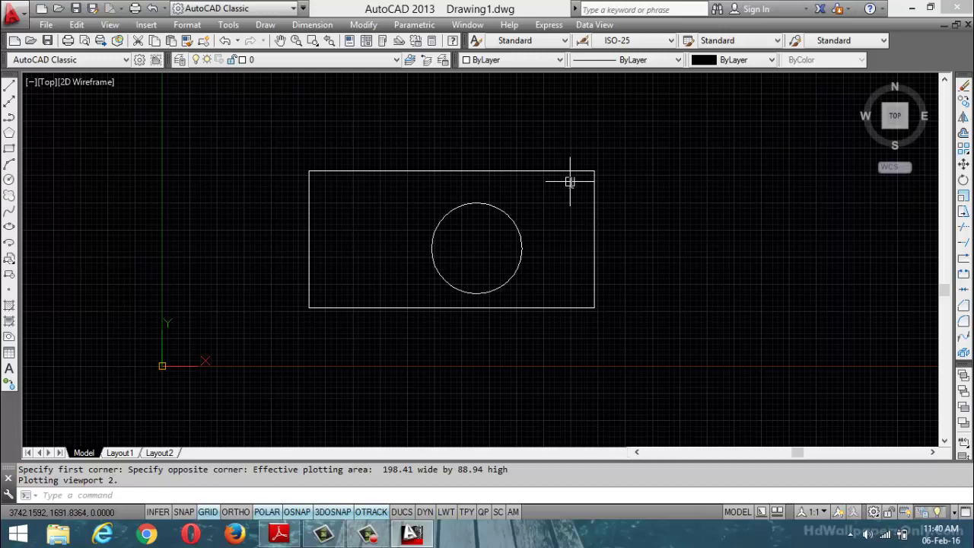
pyautogui.hotkey('ctrl', 'p')
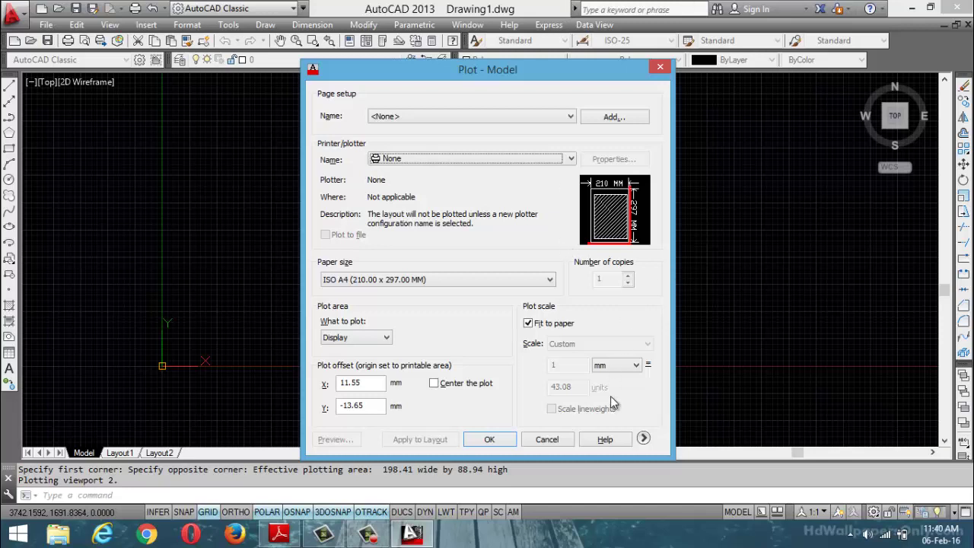
pyautogui.click(489, 439)
pyautogui.click(622, 207)
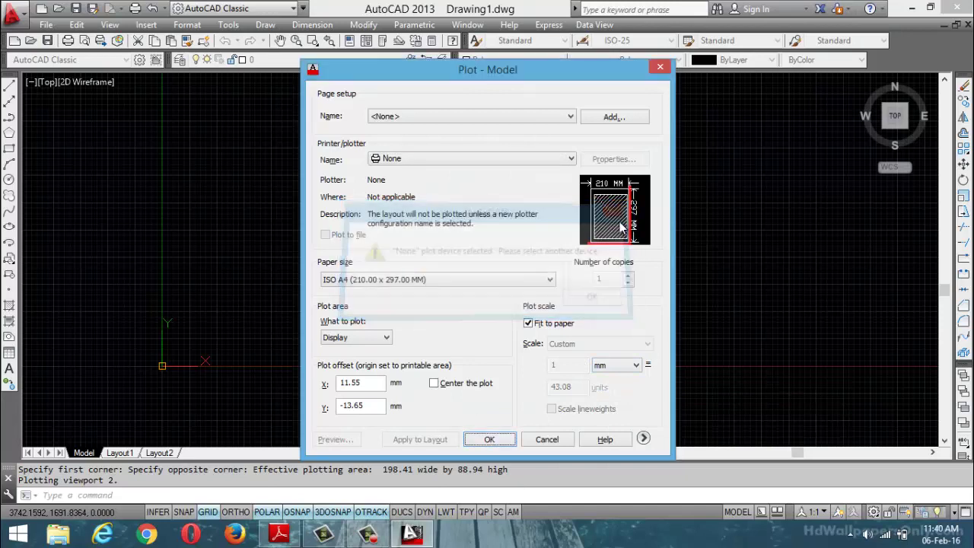
pyautogui.click(545, 442)
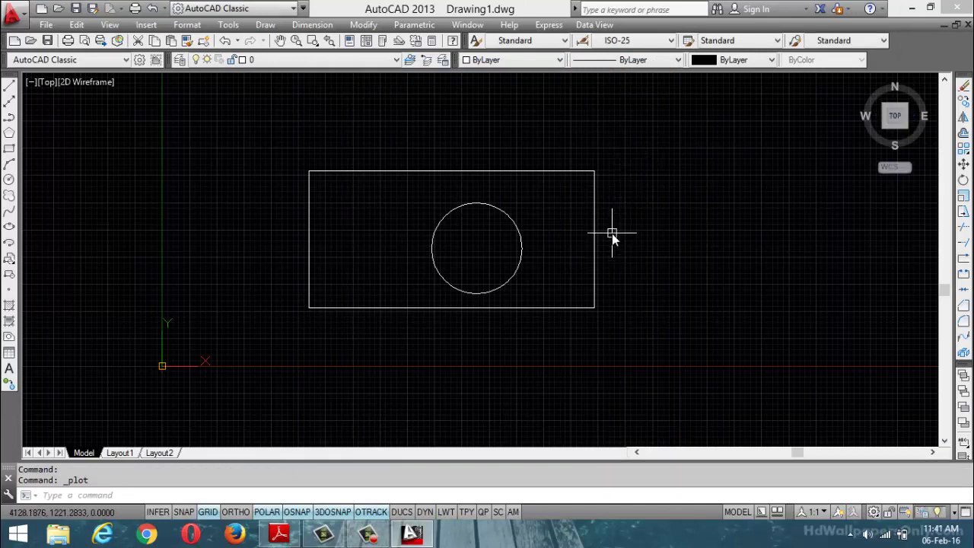
pyautogui.hotkey('ctrl', 'a')
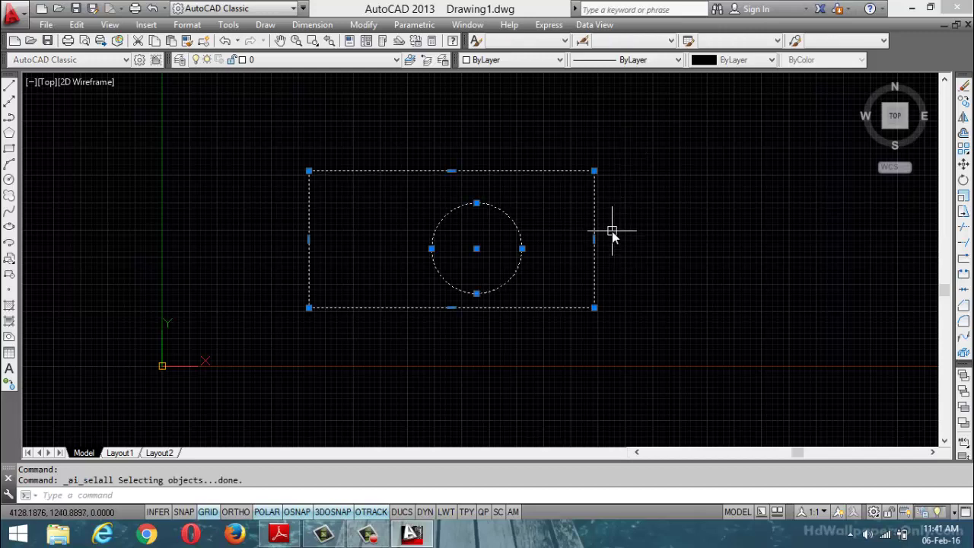
pyautogui.press('Escape')
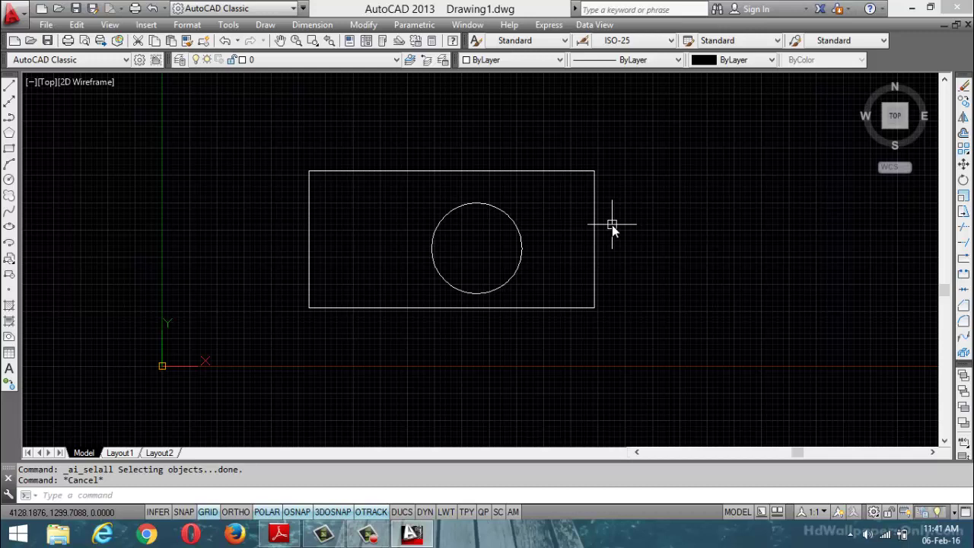
pyautogui.press('Escape')
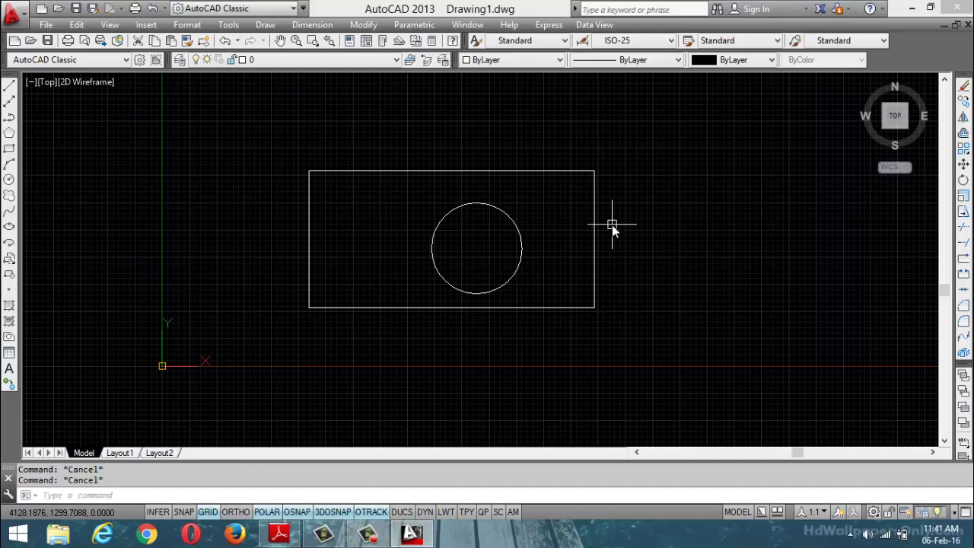
pyautogui.hotkey('ctrl', '0')
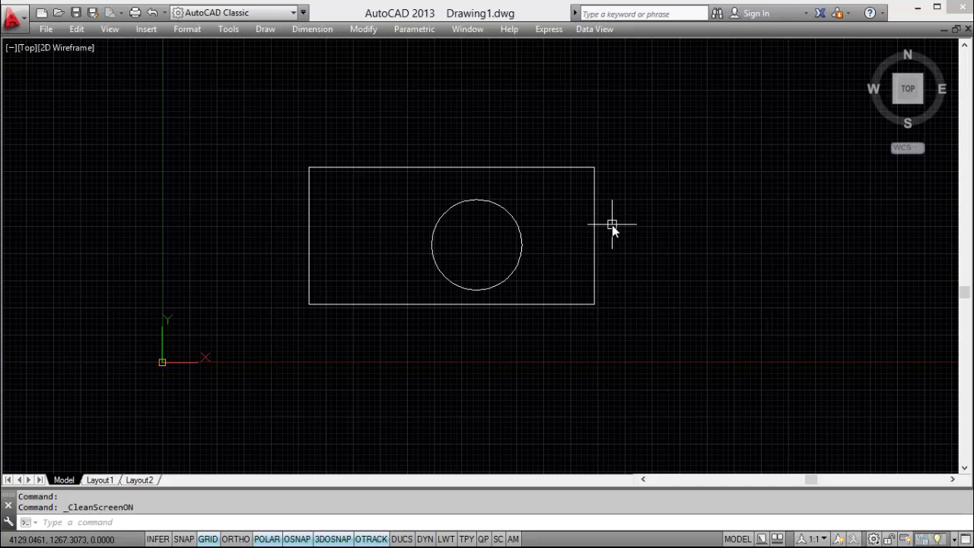
pyautogui.press('Escape')
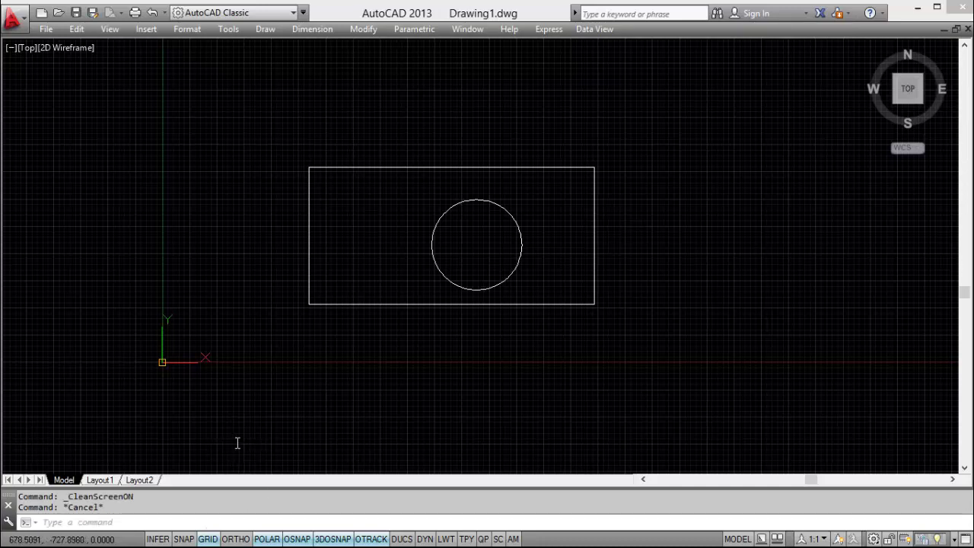
pyautogui.hotkey('ctrl', 'o')
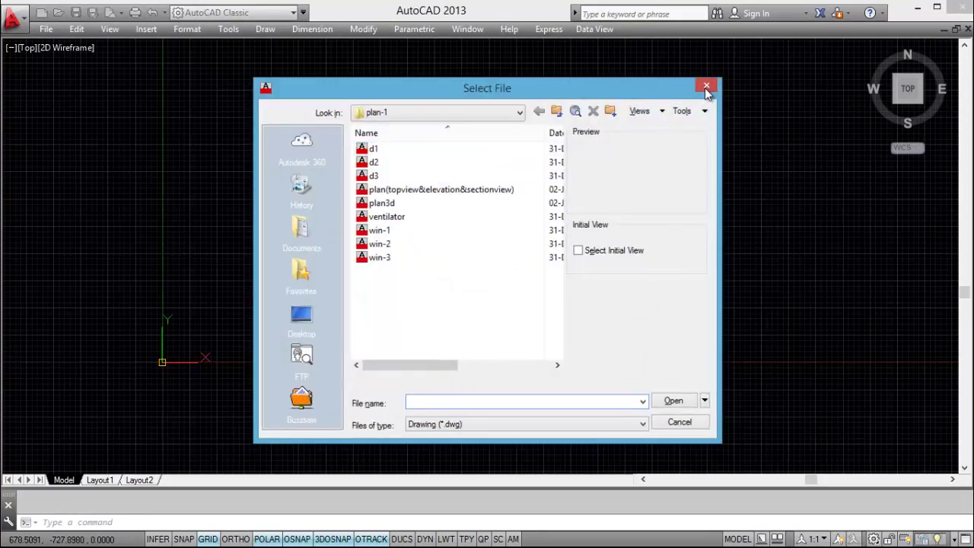
pyautogui.click(706, 86)
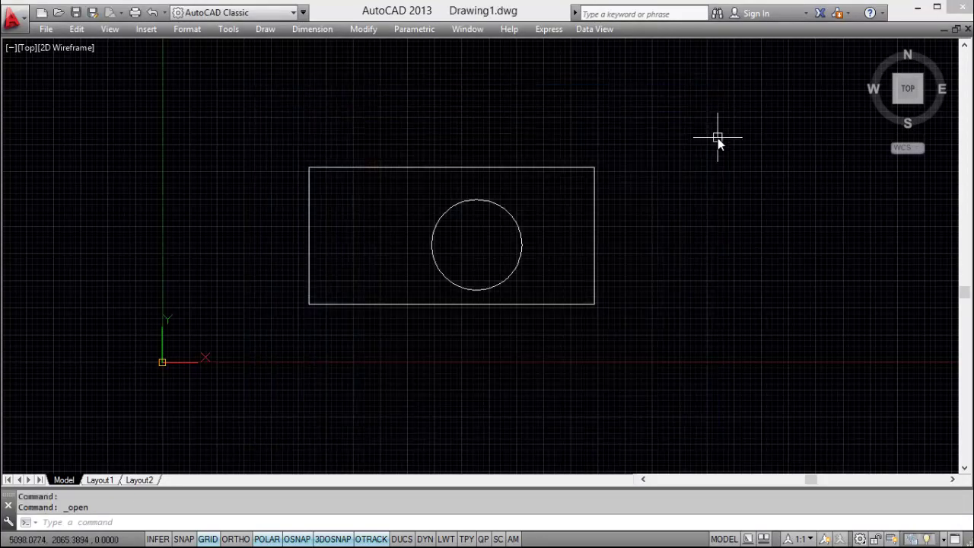
pyautogui.hotkey('ctrl', '0')
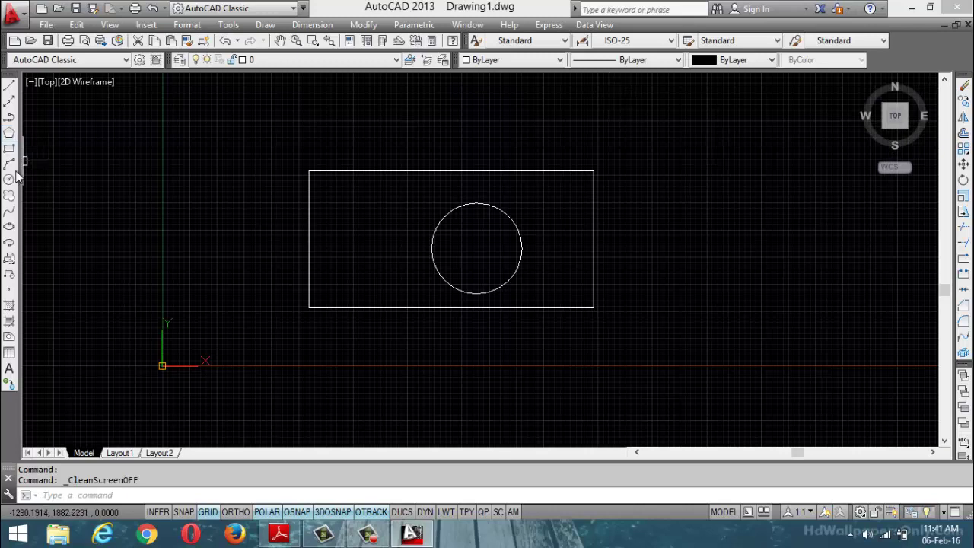
# Draw a circle of radius 732.6656 right of the rectangle, then select it
pyautogui.click(10, 179)
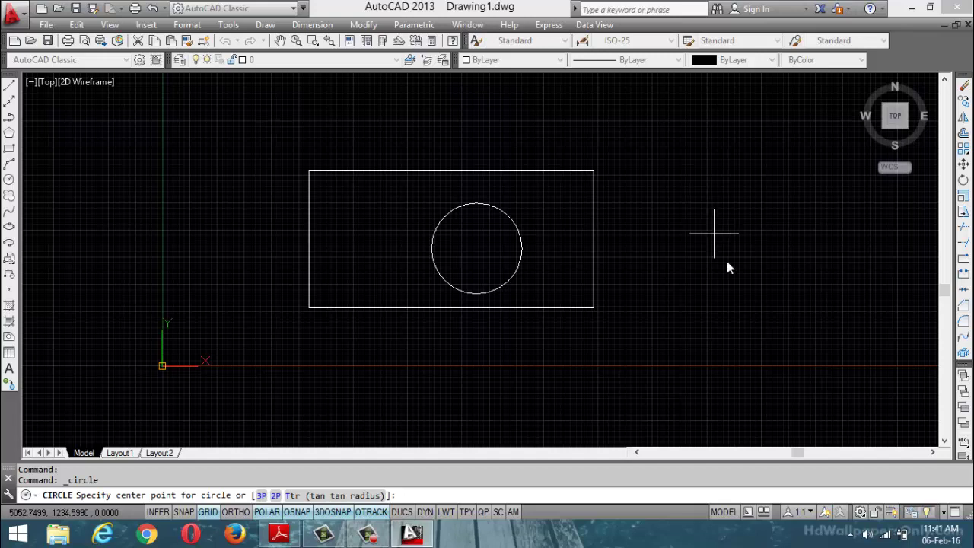
pyautogui.click(767, 288)
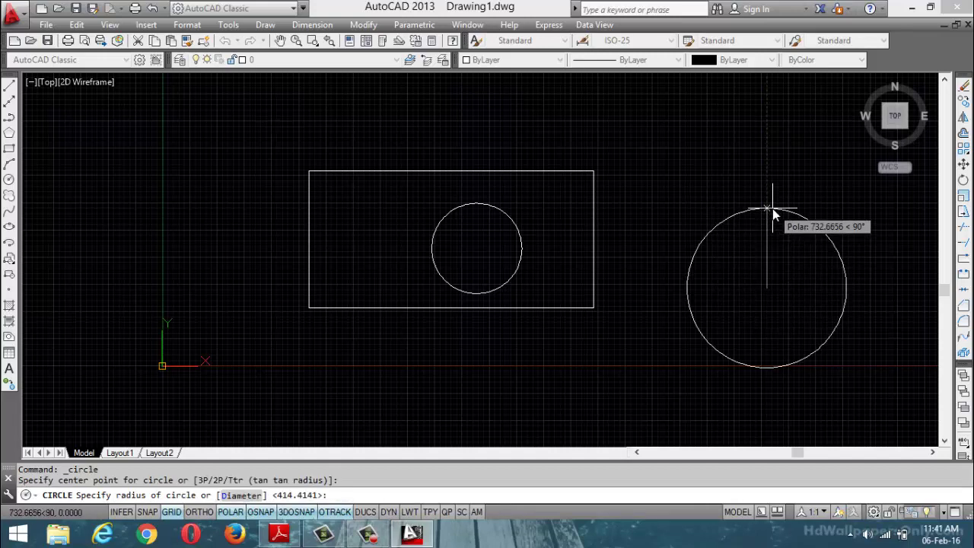
pyautogui.click(768, 210)
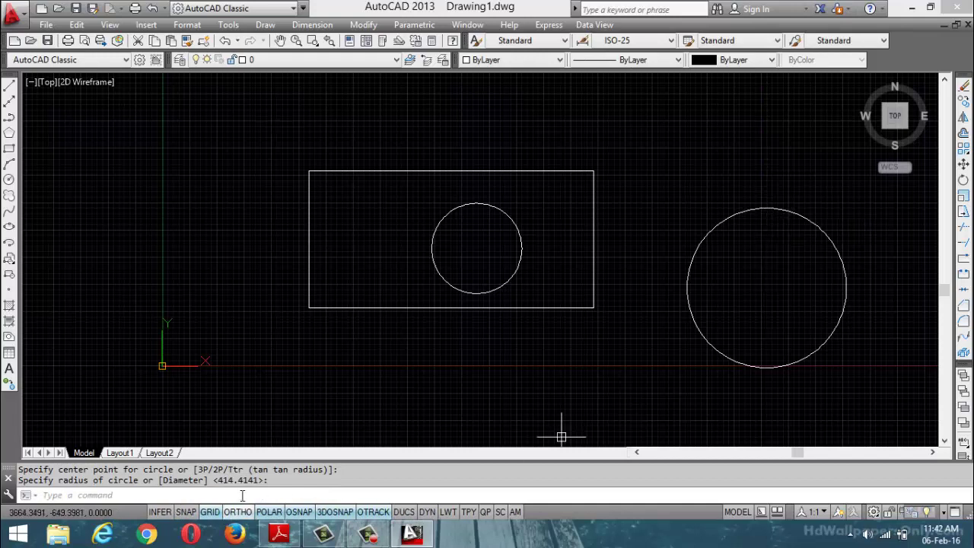
pyautogui.click(268, 495)
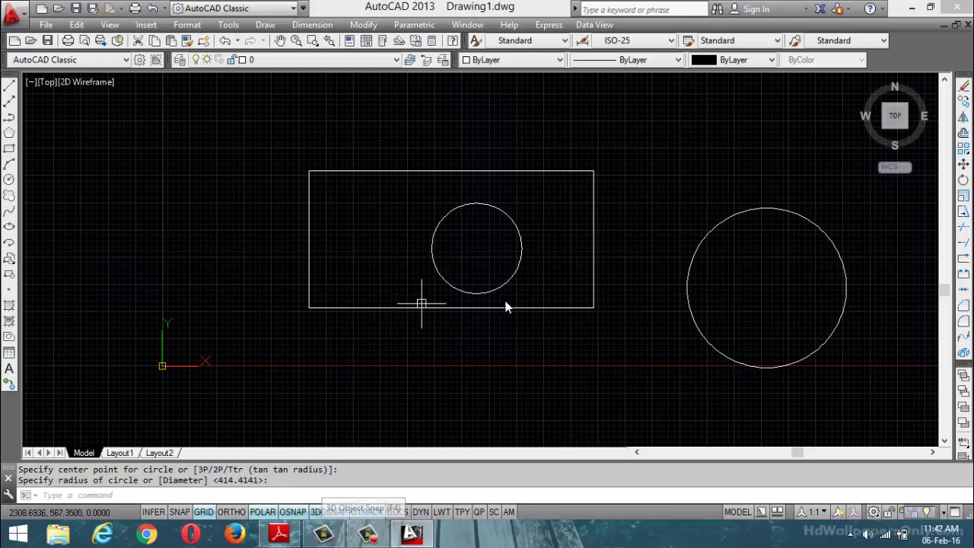
pyautogui.press('Escape')
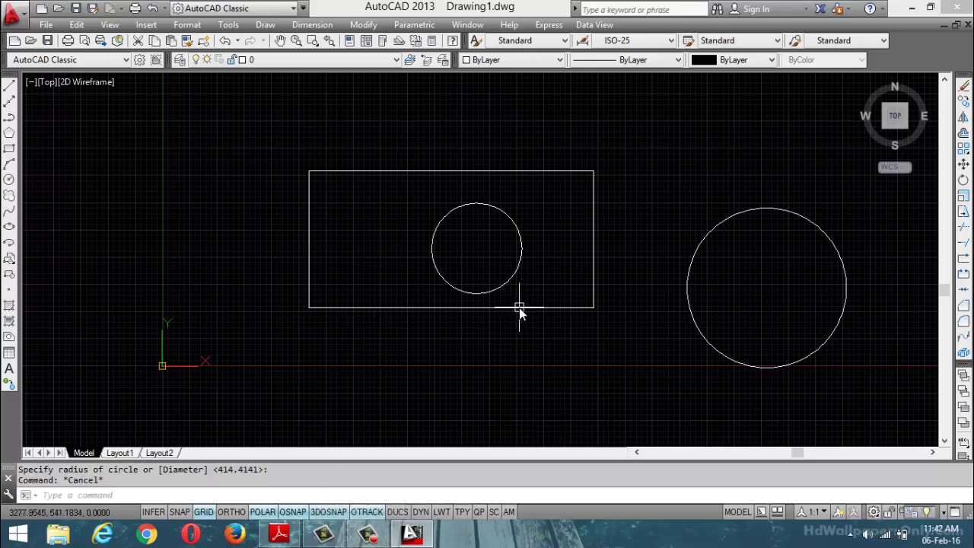
pyautogui.click(732, 217)
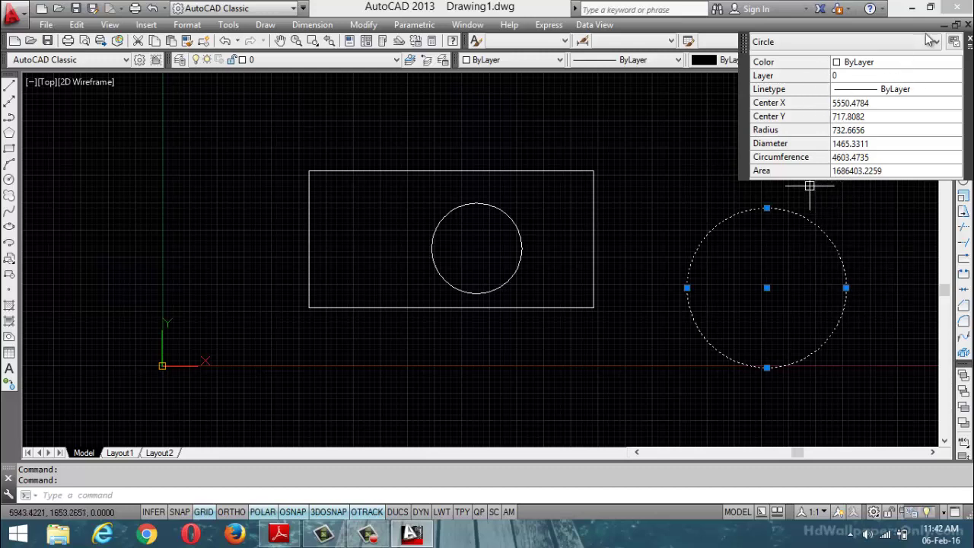
pyautogui.click(967, 25)
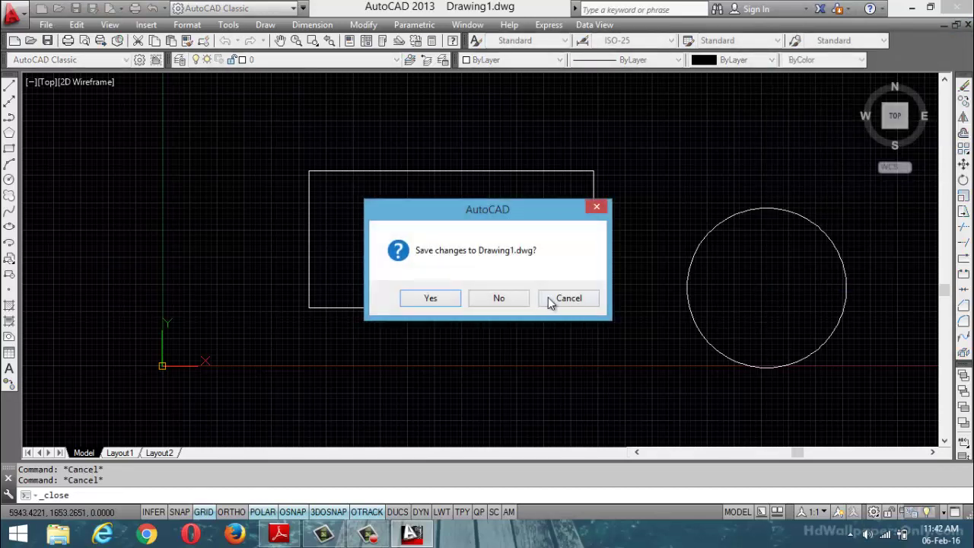
pyautogui.click(598, 208)
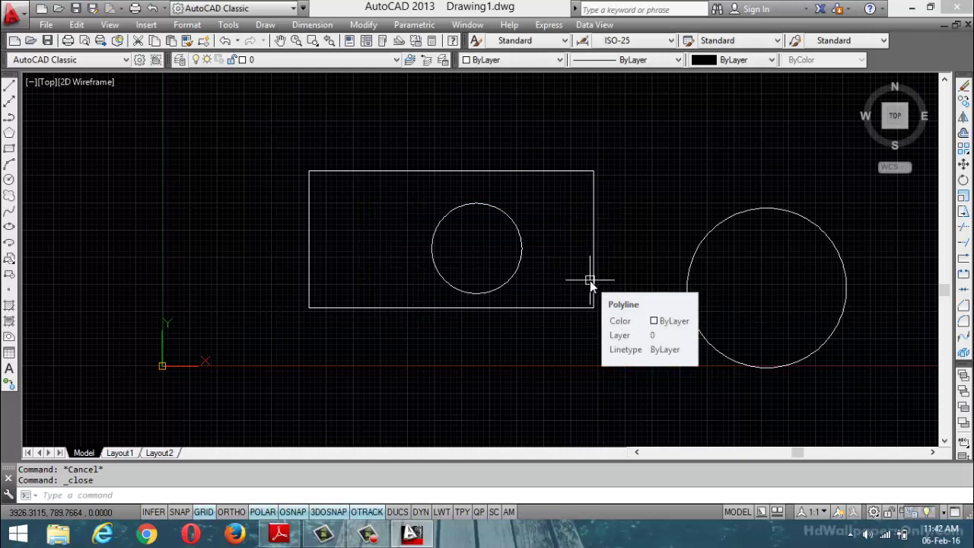
# Change the right-hand circle's radius to 100 in the Properties palette
pyautogui.hotkey('ctrl', '1')
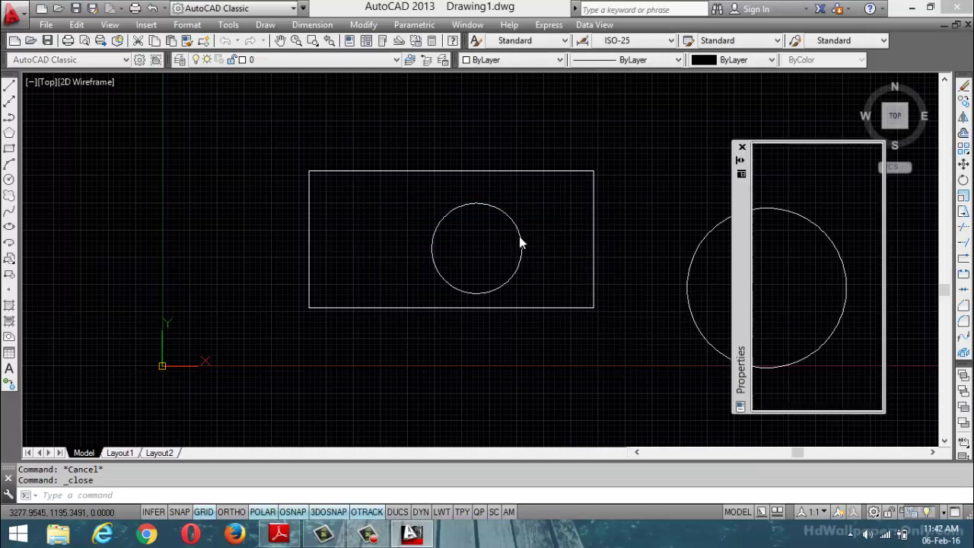
pyautogui.moveTo(736, 195); pyautogui.dragTo(506, 152)
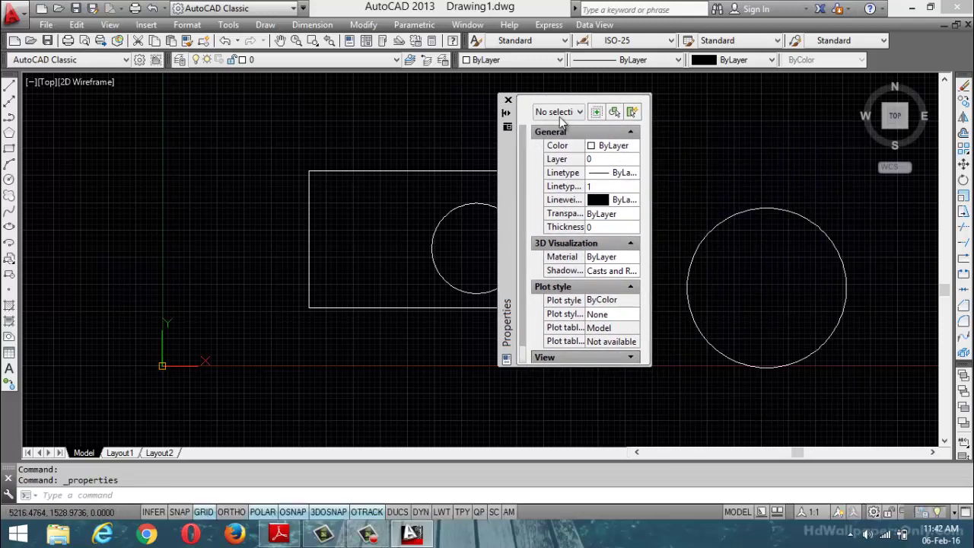
pyautogui.click(746, 211)
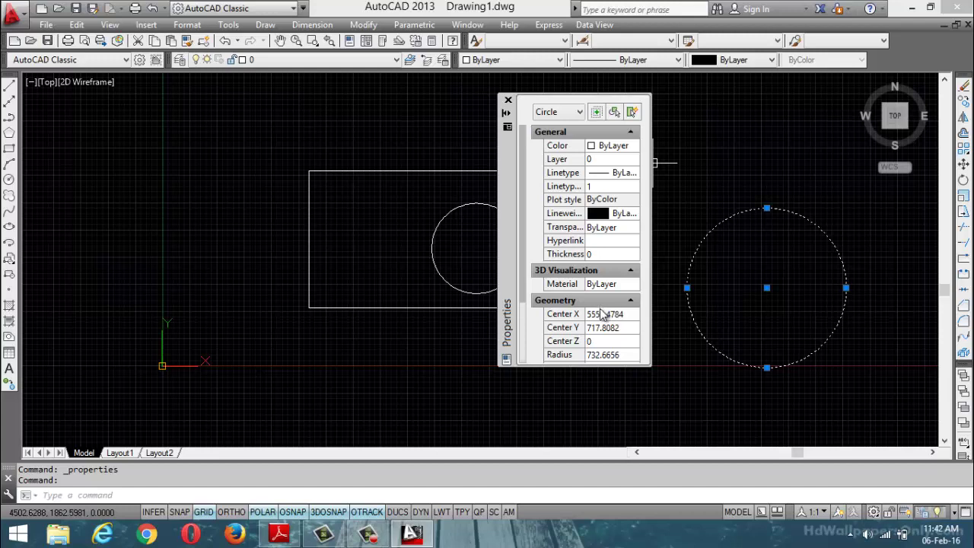
pyautogui.click(605, 356)
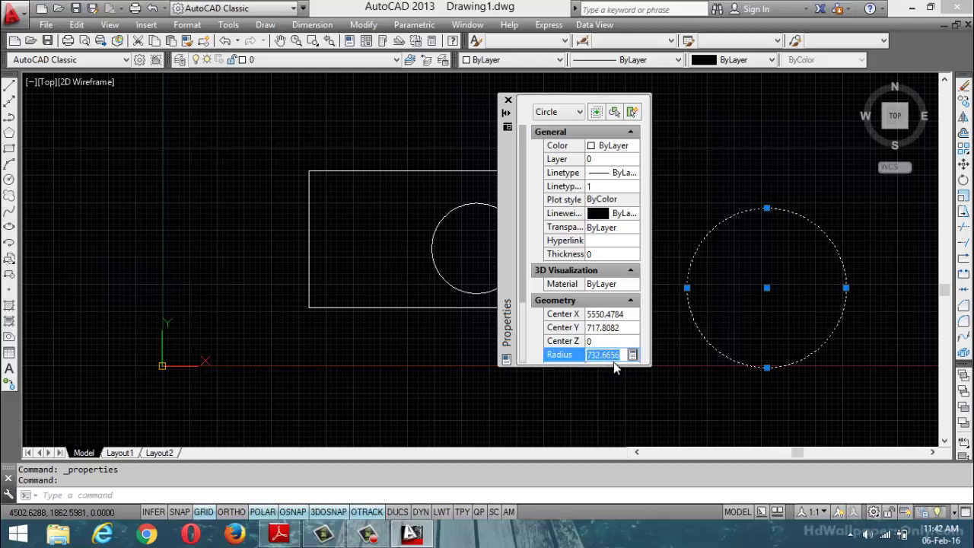
pyautogui.write('100')
pyautogui.press('Tab')
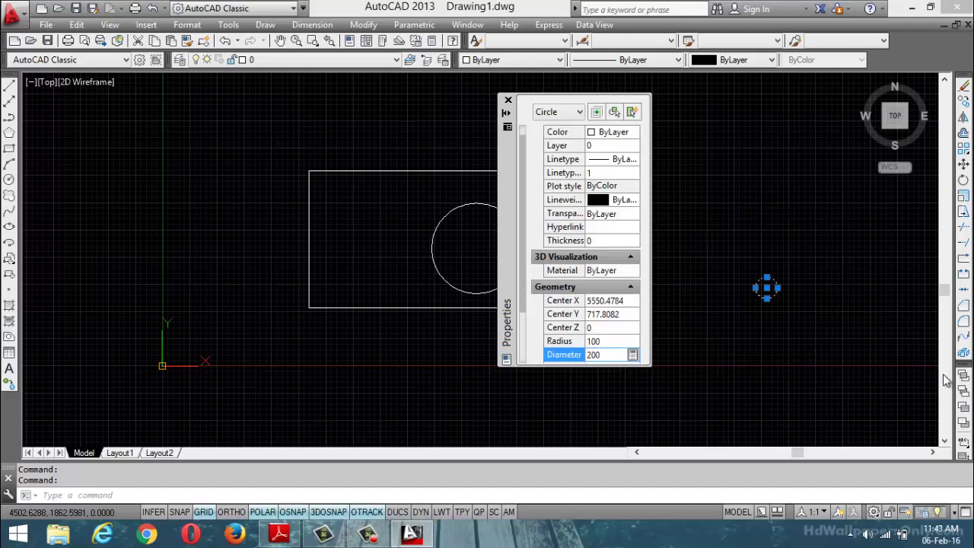
pyautogui.scroll(4, 777, 283)
pyautogui.scroll(-2, 715, 327)
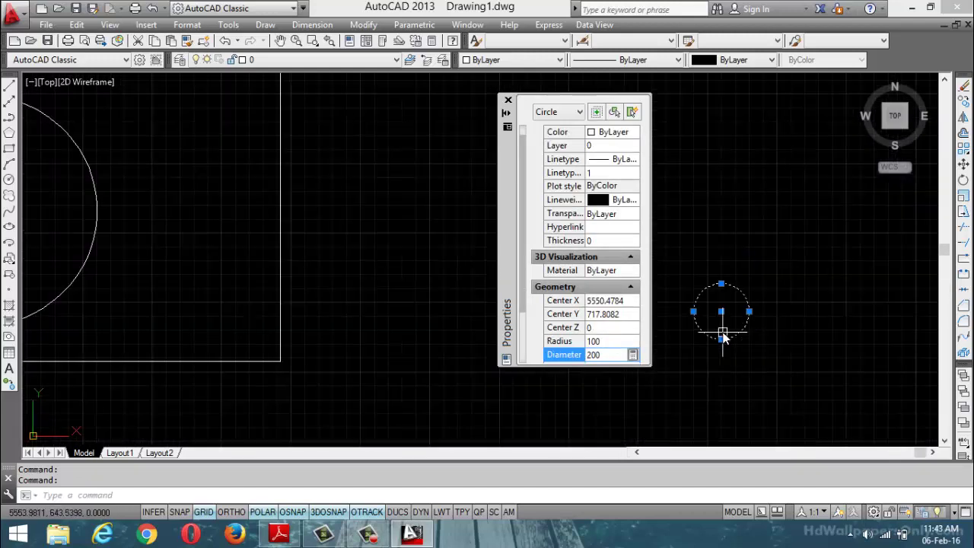
pyautogui.press('Escape')
pyautogui.press('Escape')
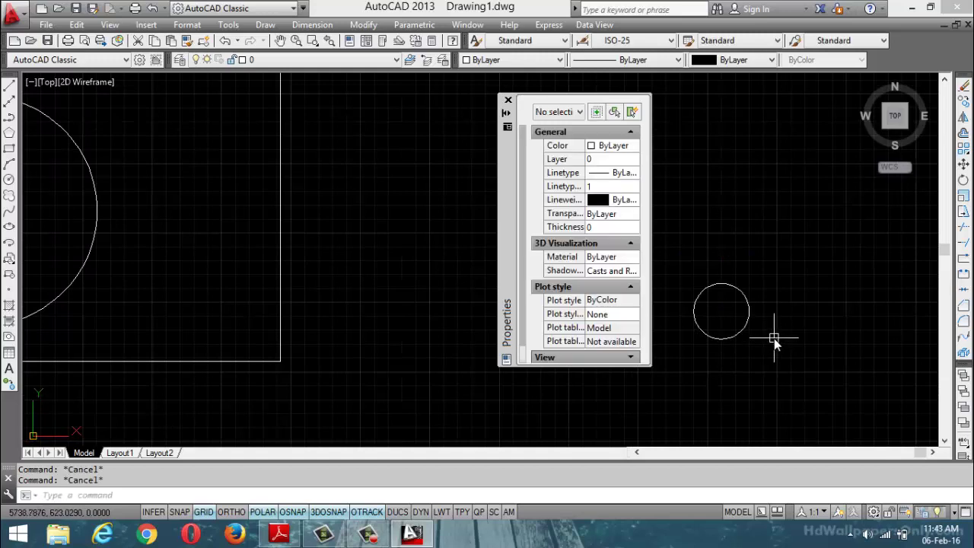
pyautogui.click(509, 100)
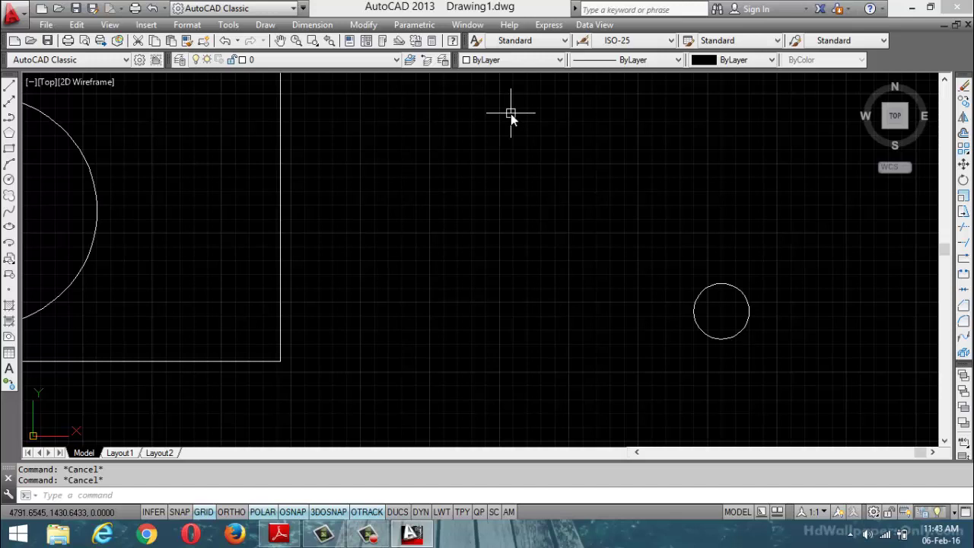
# Set the circle's diameter to 400, then 250, in Quick Properties
pyautogui.hotkey('ctrl', '1')
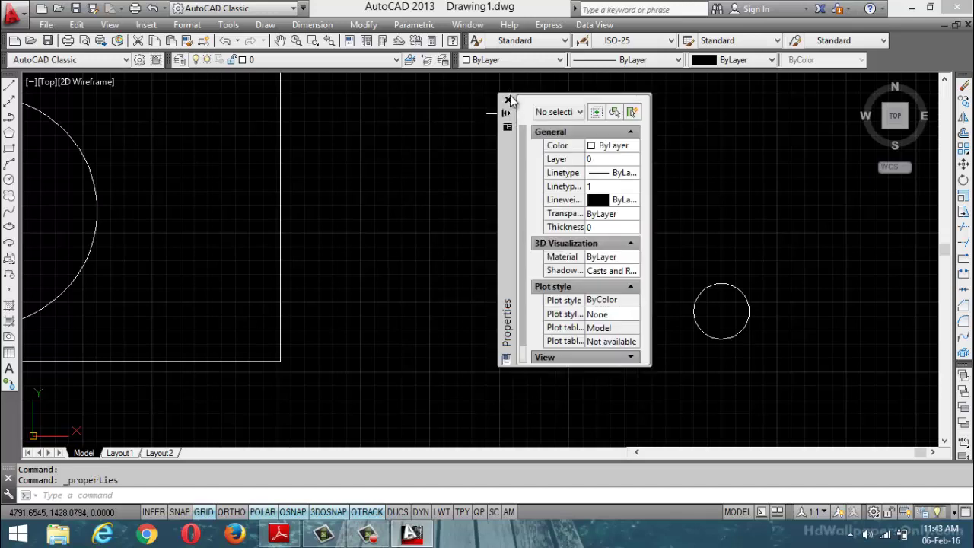
pyautogui.click(508, 99)
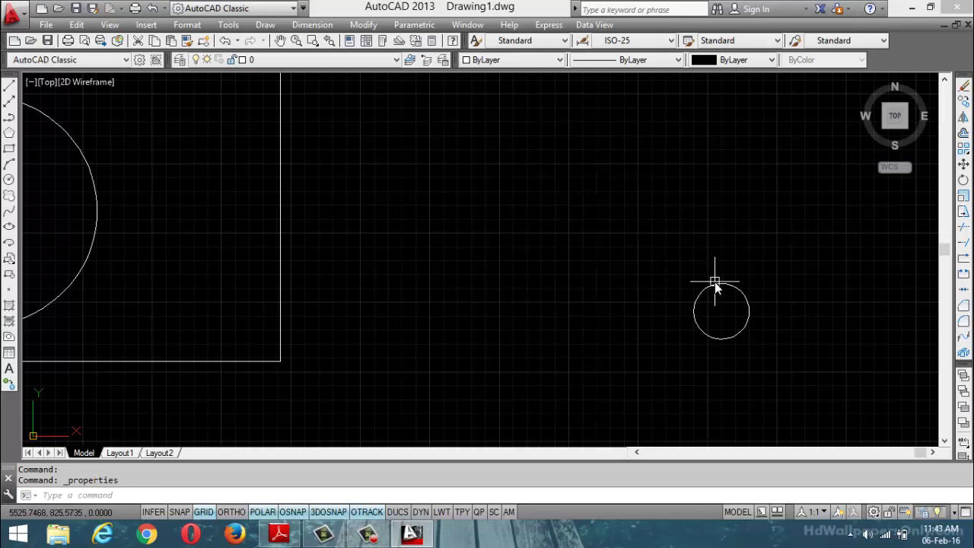
pyautogui.click(717, 285)
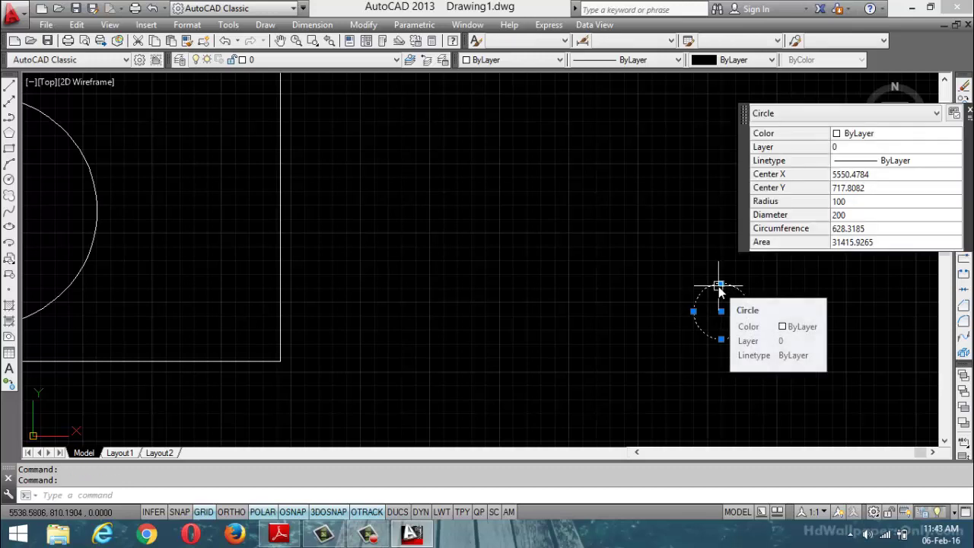
pyautogui.click(846, 216)
pyautogui.write('4')
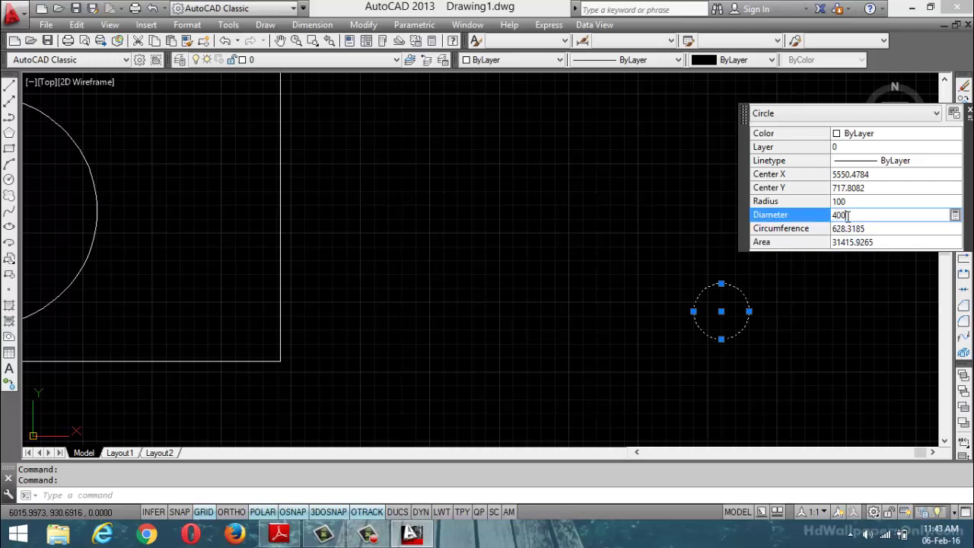
pyautogui.press('Return')
pyautogui.click(850, 216)
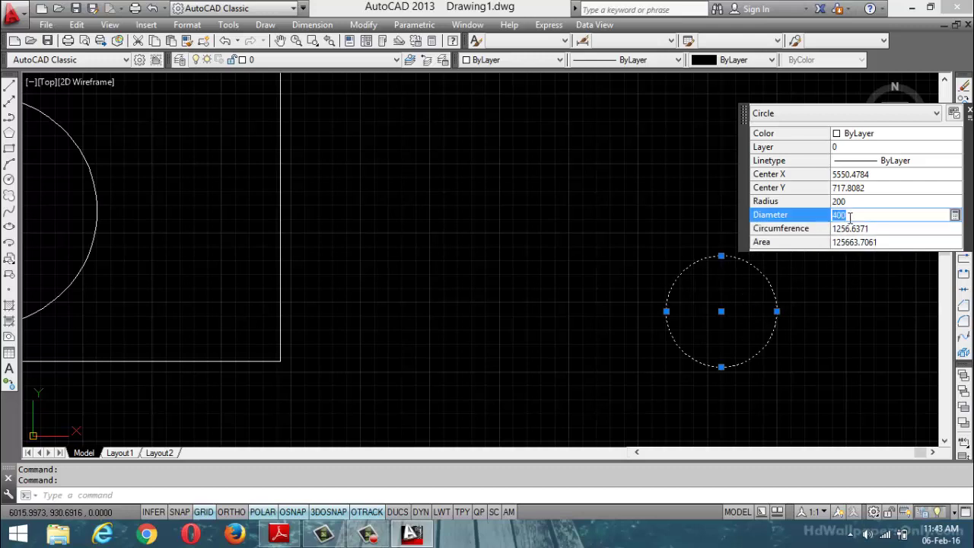
pyautogui.write('250')
pyautogui.click(850, 229)
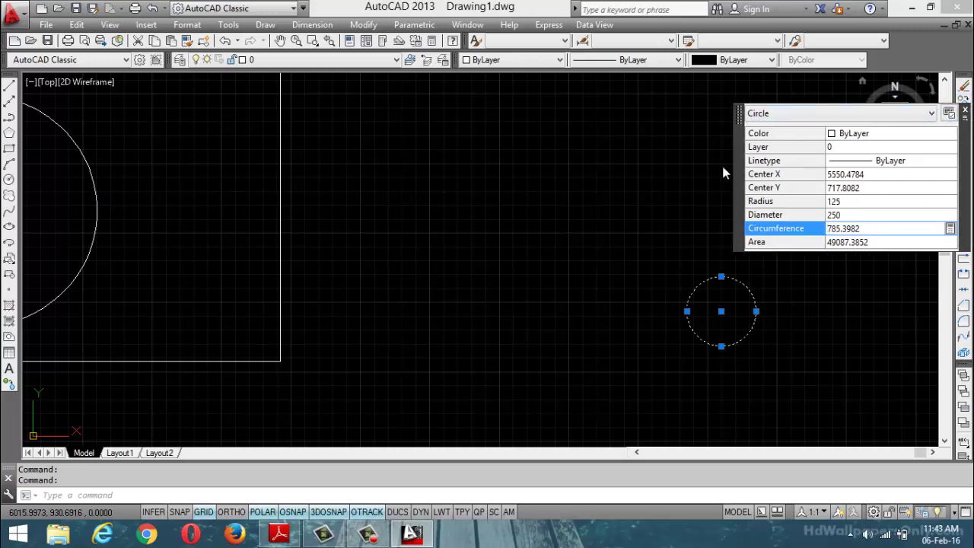
pyautogui.moveTo(971, 114); pyautogui.dragTo(841, 124)
pyautogui.click(840, 123)
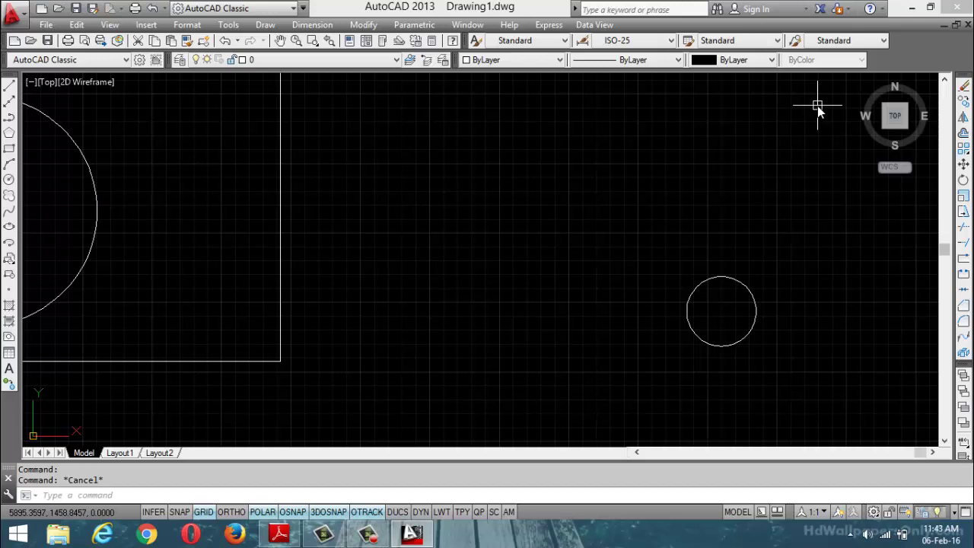
# Open DesignCenter with Ctrl+2 and browse to the House Designer sample blocks
pyautogui.hotkey('ctrl', '2')
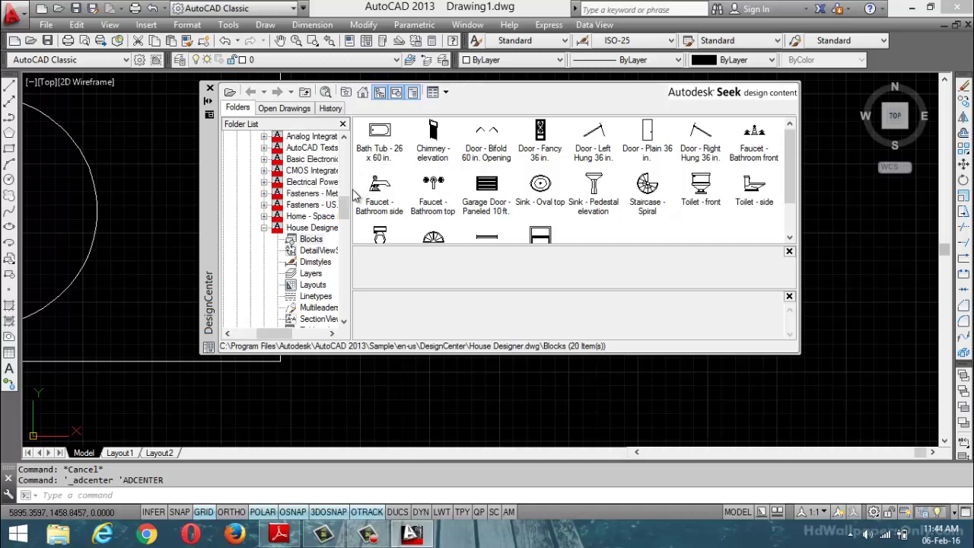
pyautogui.scroll(5, 346, 229)
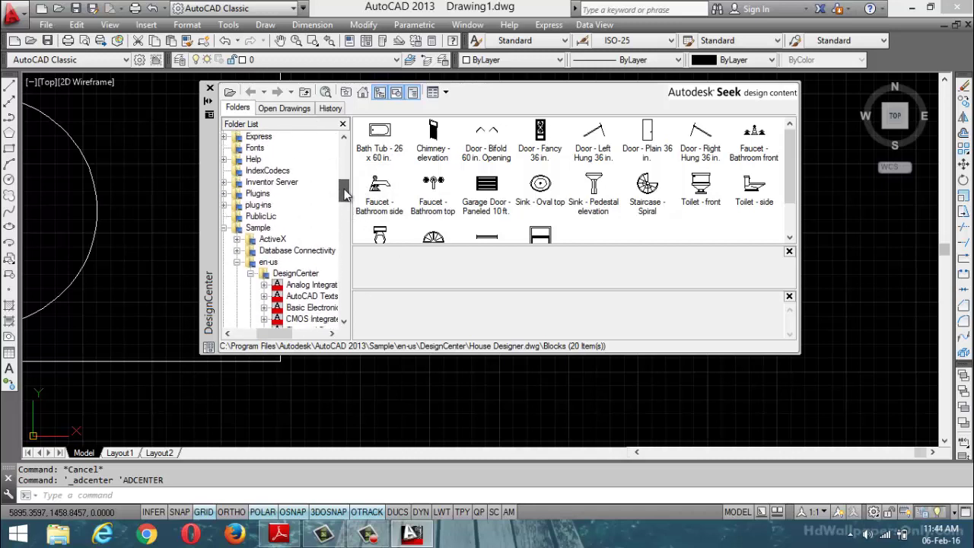
pyautogui.moveTo(277, 333)
pyautogui.mouseDown()
pyautogui.moveTo(301, 334)
pyautogui.moveTo(287, 342)
pyautogui.mouseUp()
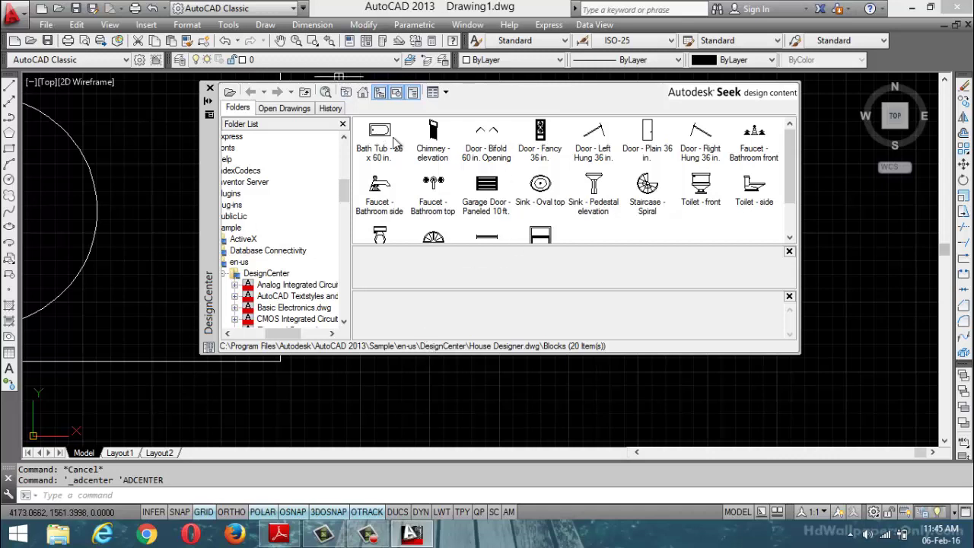
# Expand the en-us DesignCenter sample drawings folder in the Folder List
pyautogui.moveTo(304, 334); pyautogui.dragTo(274, 334)
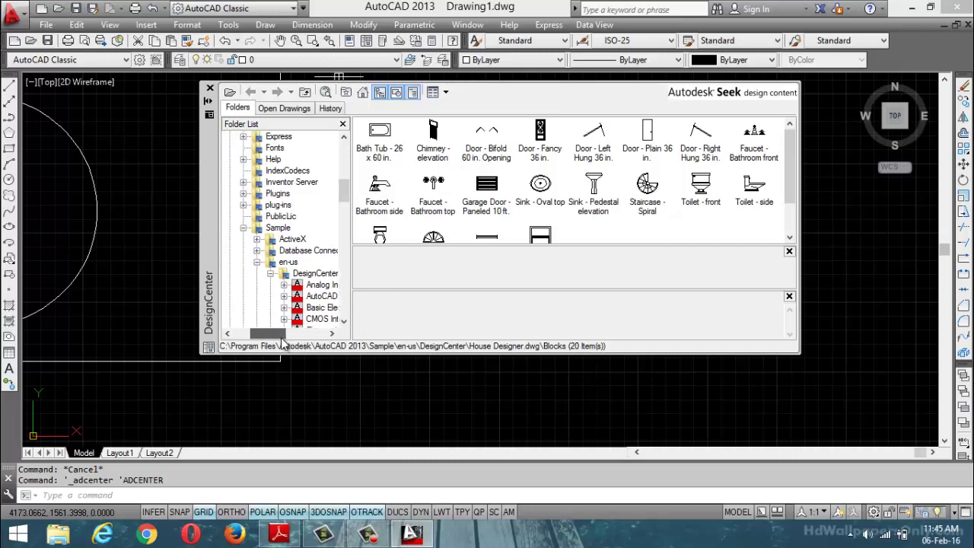
pyautogui.click(270, 273)
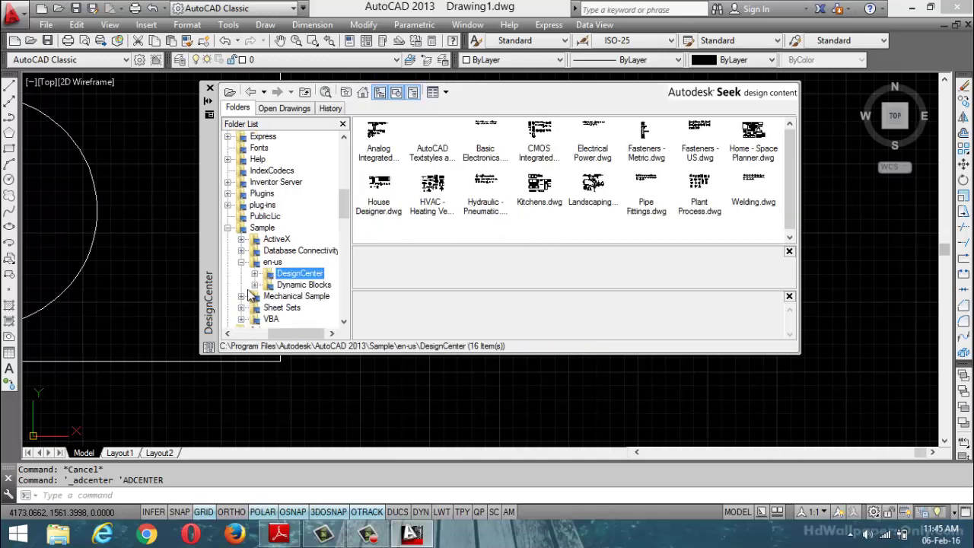
pyautogui.click(241, 262)
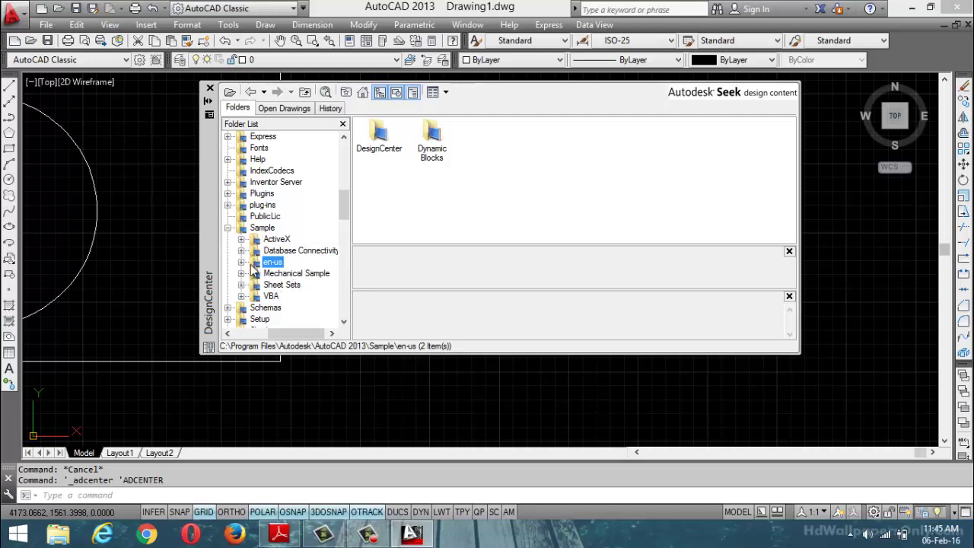
pyautogui.click(241, 263)
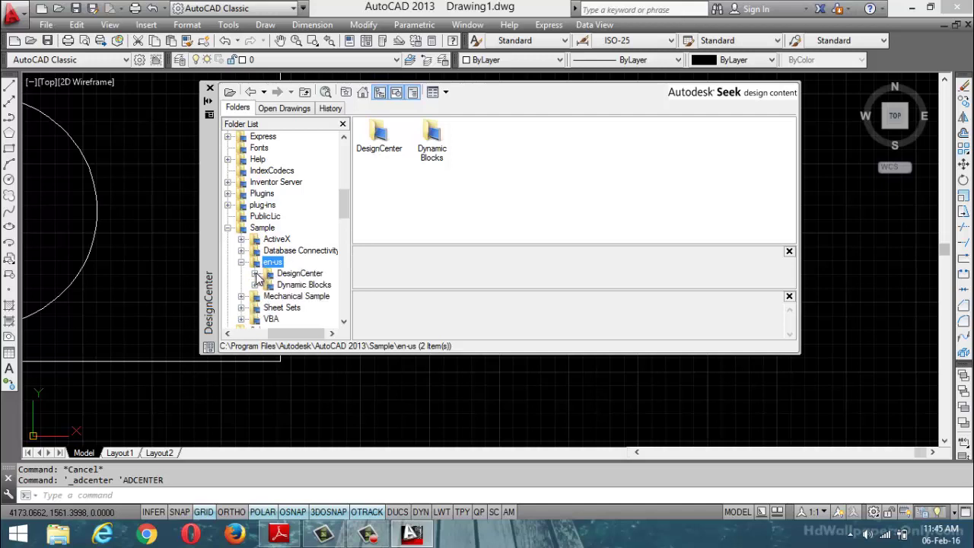
pyautogui.click(255, 274)
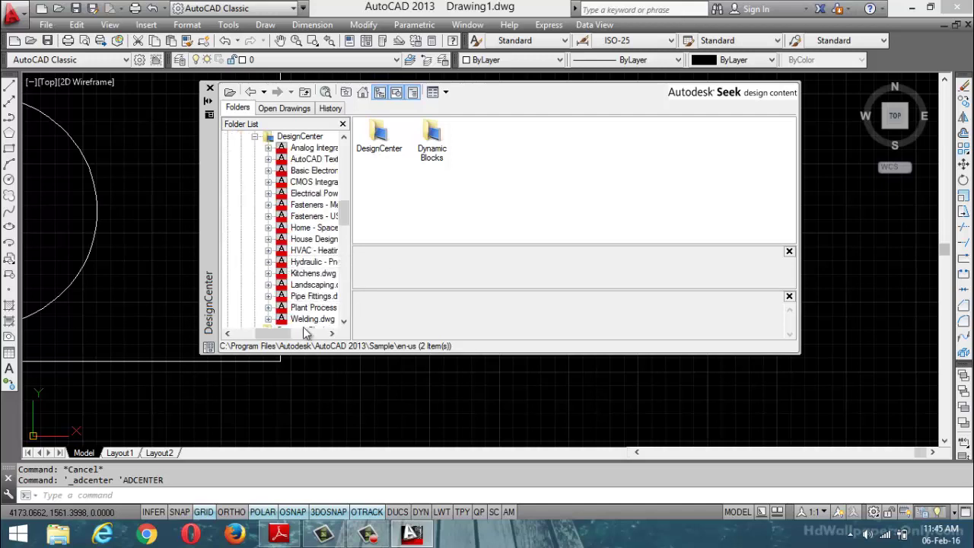
pyautogui.moveTo(282, 333)
pyautogui.mouseDown()
pyautogui.moveTo(303, 332)
pyautogui.moveTo(290, 333)
pyautogui.mouseUp()
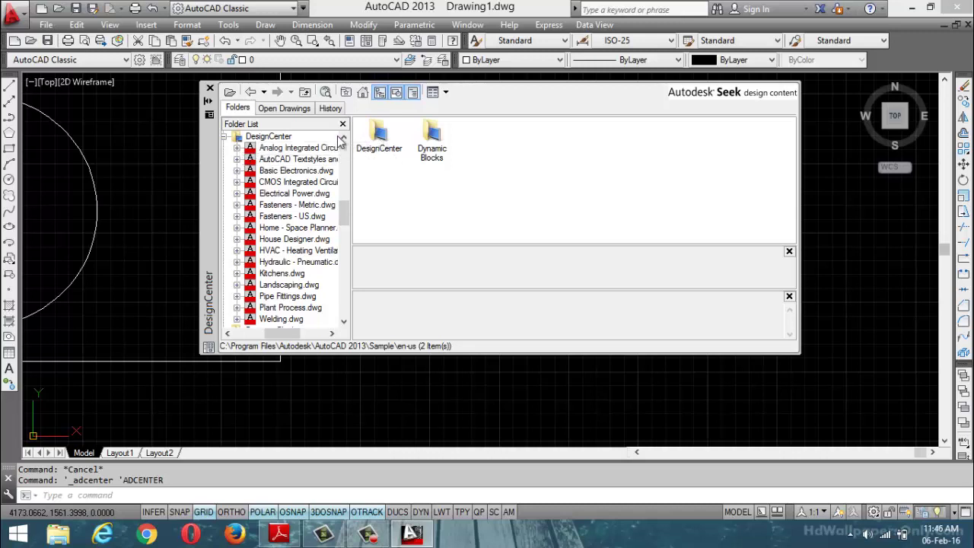
# Show the 19 blocks of Analog Integrated Circuits.dwg and scroll through them
pyautogui.click(237, 148)
pyautogui.click(284, 159)
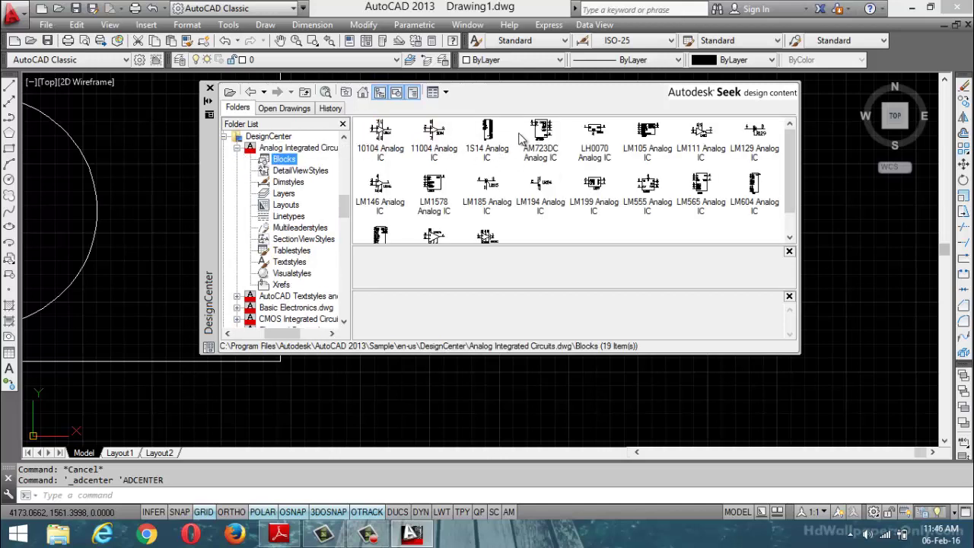
pyautogui.scroll(-1, 782, 197)
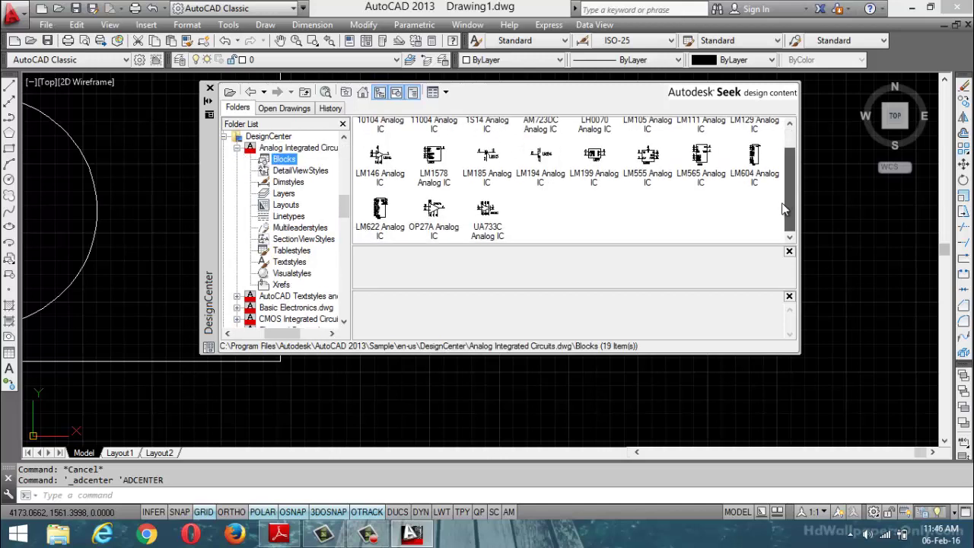
pyautogui.scroll(1, 782, 196)
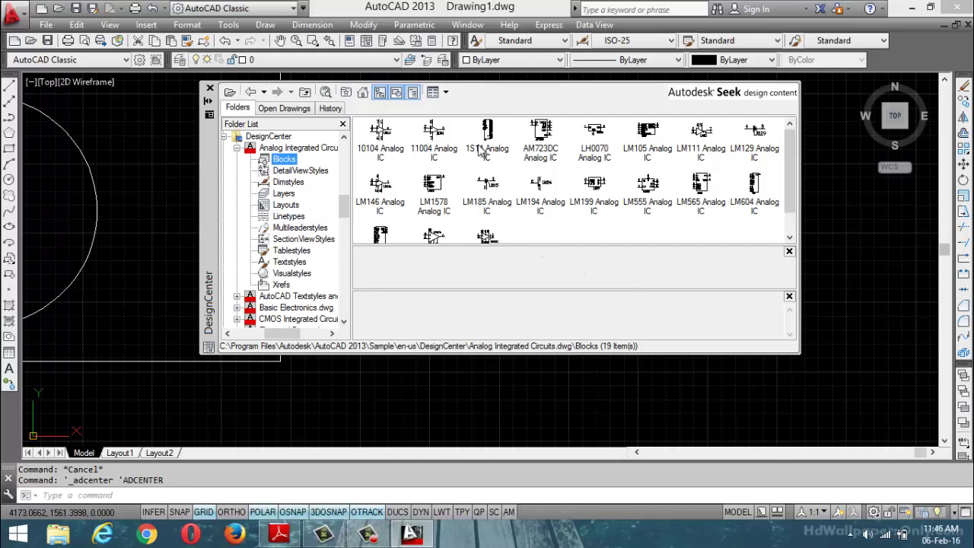
# Insert the 10104 Analog IC block to the right of the circle
pyautogui.doubleClick(388, 137)
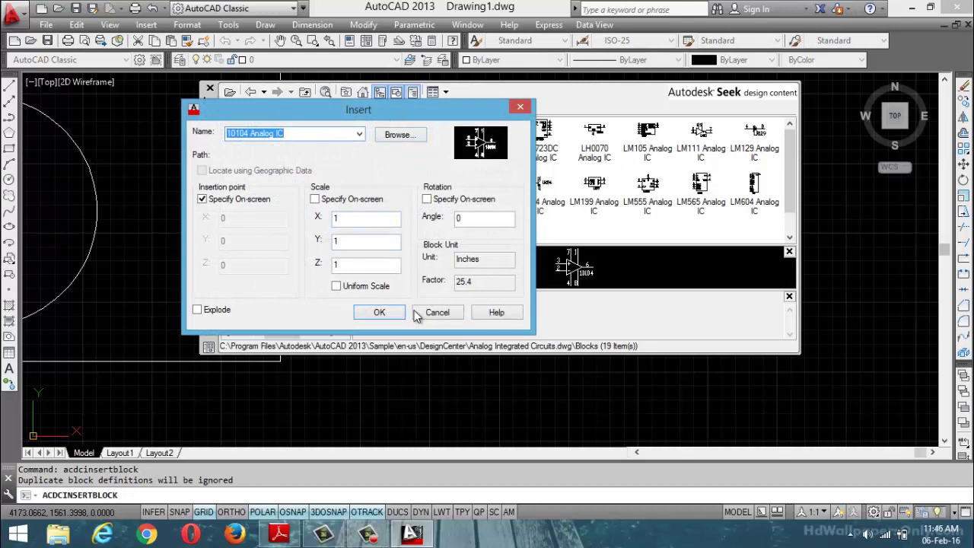
pyautogui.click(379, 312)
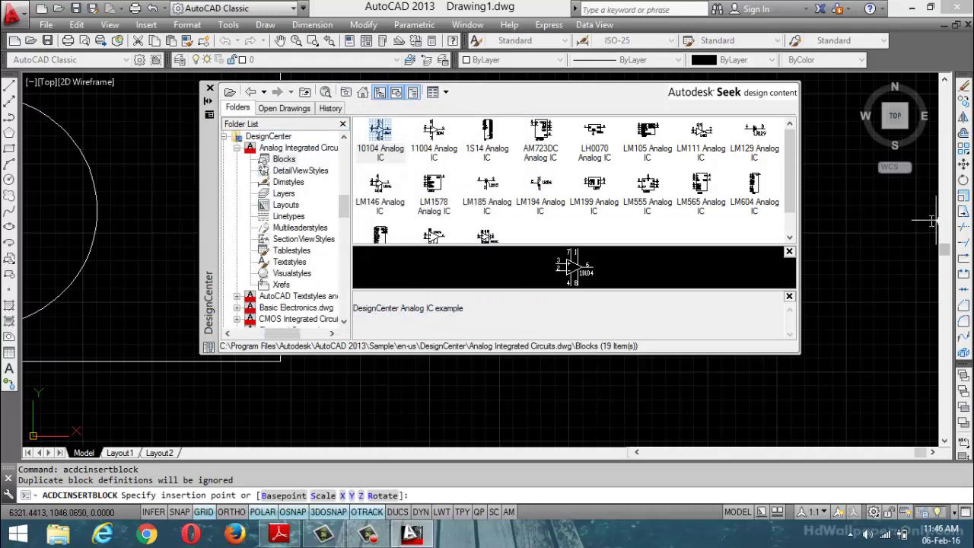
pyautogui.click(860, 221)
pyautogui.scroll(-1, 837, 216)
pyautogui.scroll(3, 837, 215)
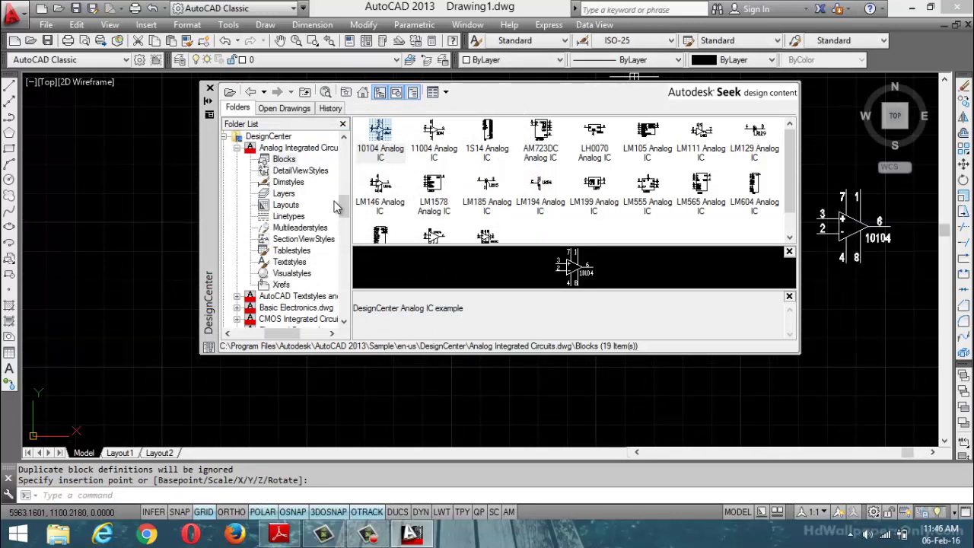
pyautogui.moveTo(344, 201)
pyautogui.mouseDown()
pyautogui.moveTo(346, 233)
pyautogui.moveTo(347, 202)
pyautogui.mouseUp()
pyautogui.scroll(2, 346, 202)
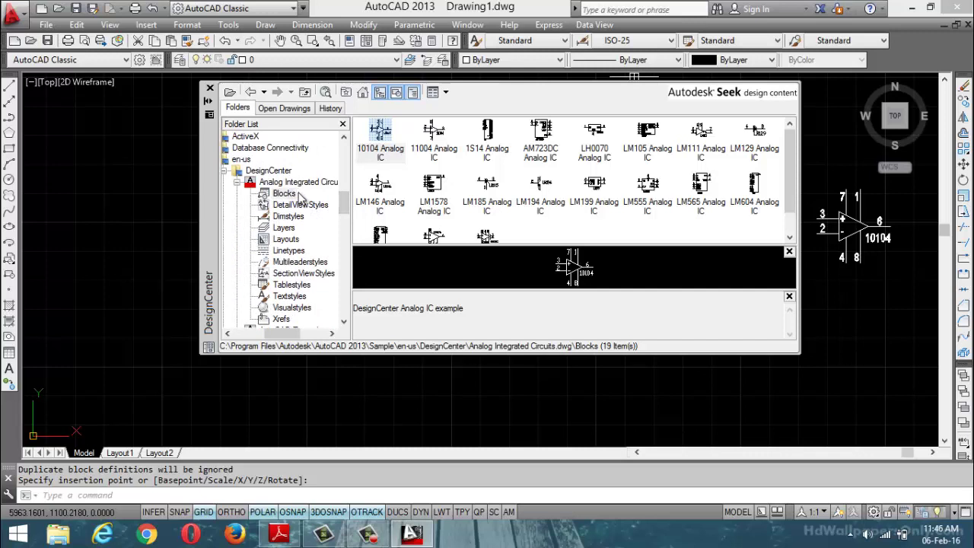
pyautogui.scroll(-5, 340, 206)
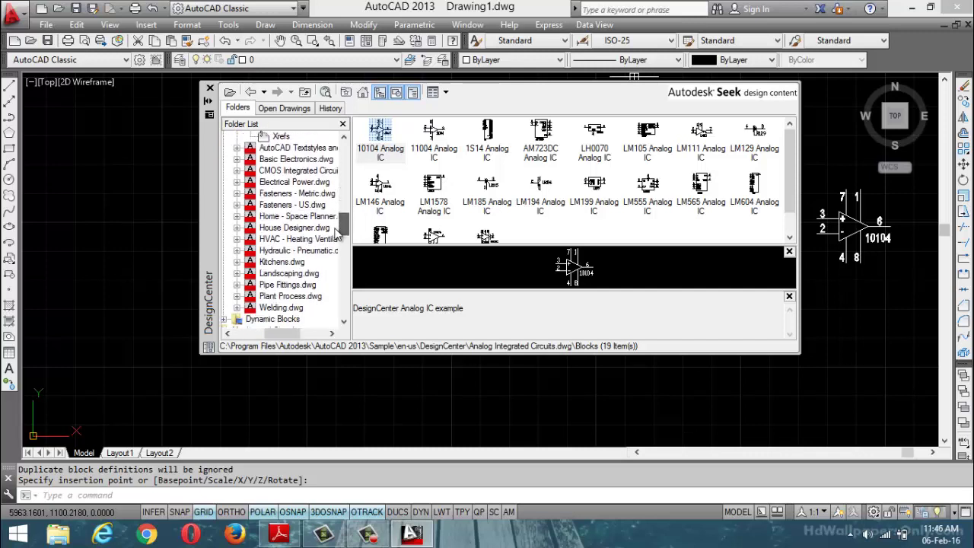
# List the 24 Basic Electronics.dwg blocks in DesignCenter
pyautogui.doubleClick(296, 159)
pyautogui.doubleClick(381, 136)
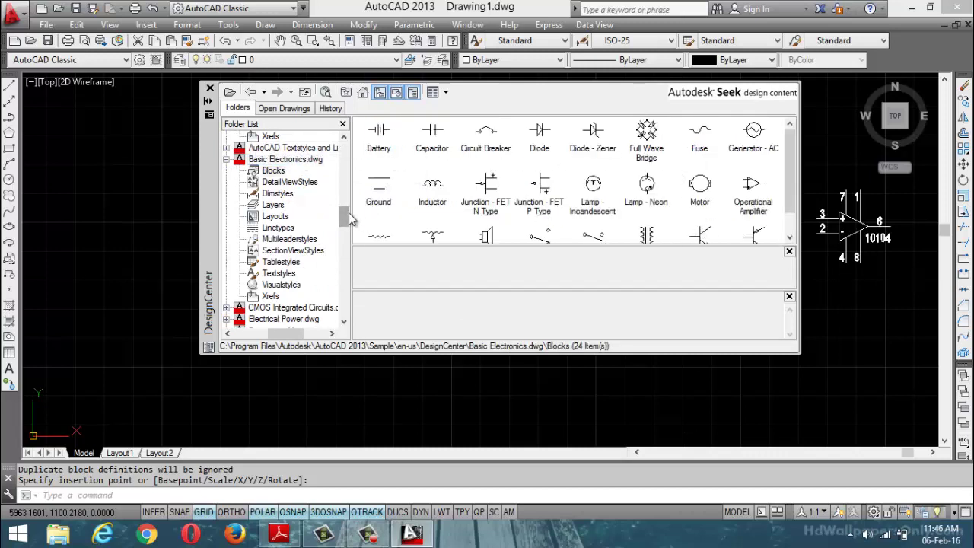
pyautogui.moveTo(349, 219); pyautogui.dragTo(349, 233)
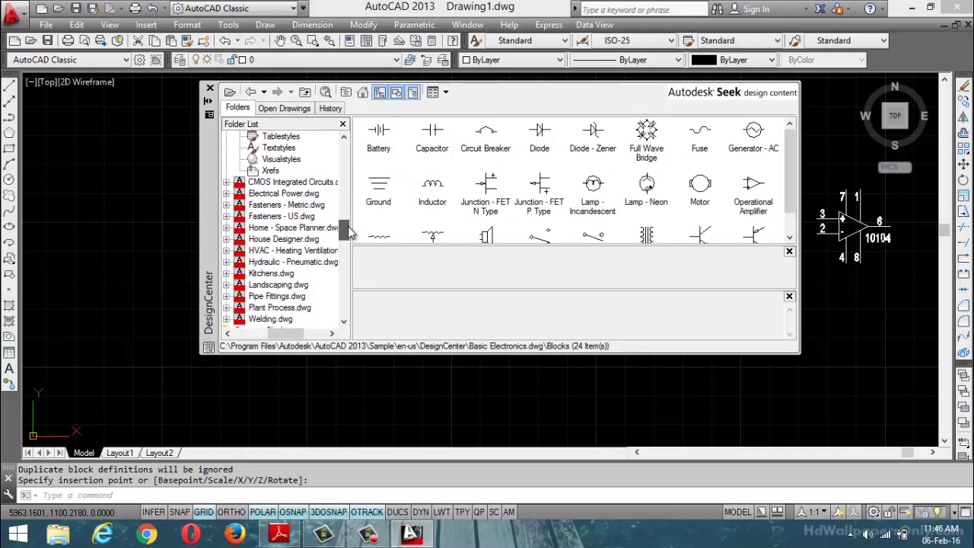
# Open the Home - Space Planner.dwg blocks and place a Computer Terminal
pyautogui.doubleClick(279, 229)
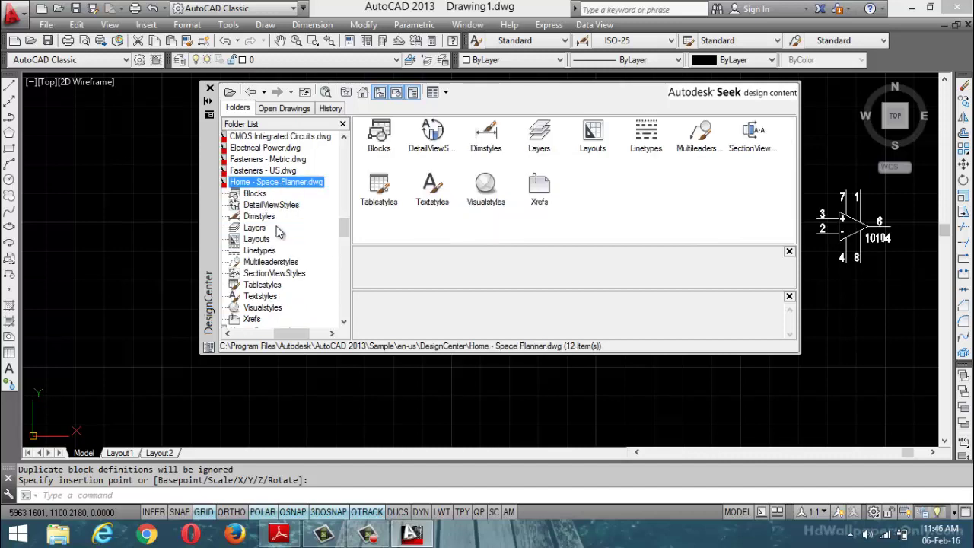
pyautogui.click(379, 134)
pyautogui.doubleClick(381, 135)
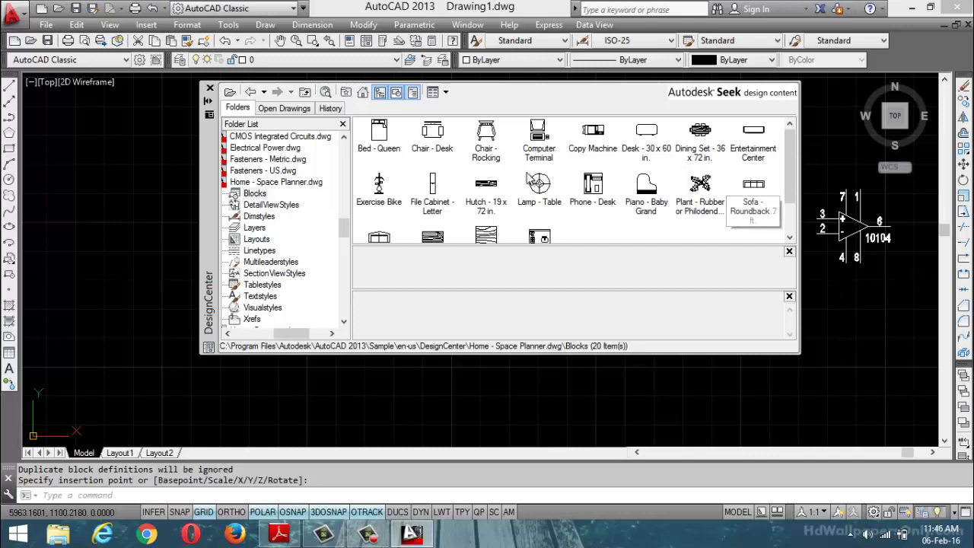
pyautogui.doubleClick(535, 137)
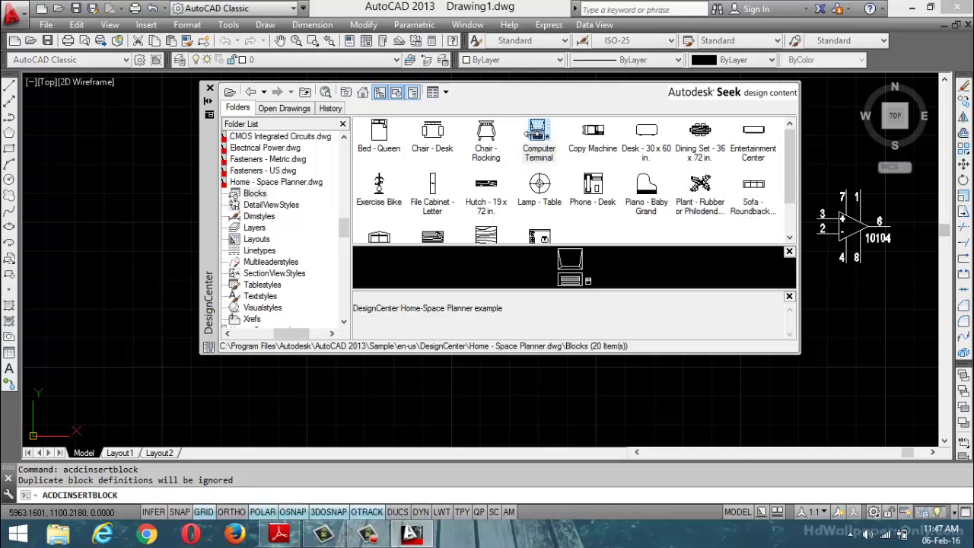
pyautogui.click(381, 313)
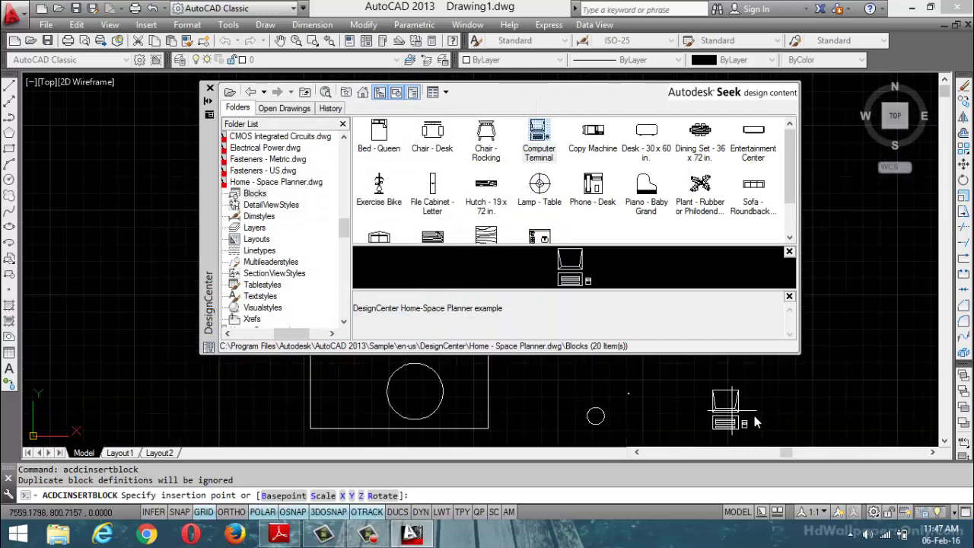
pyautogui.scroll(2, 769, 411)
pyautogui.click(875, 227)
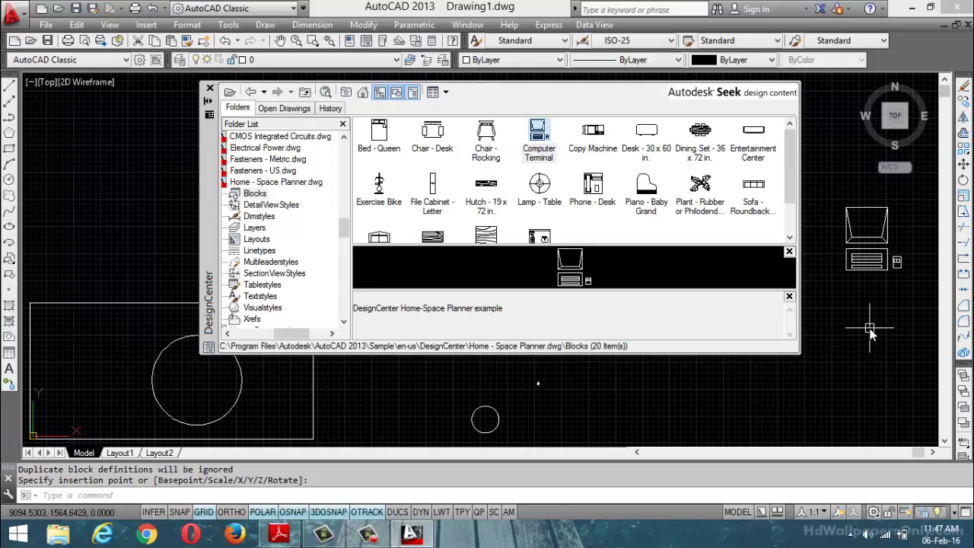
# Insert the Bed - Queen block into the drawing
pyautogui.doubleClick(382, 137)
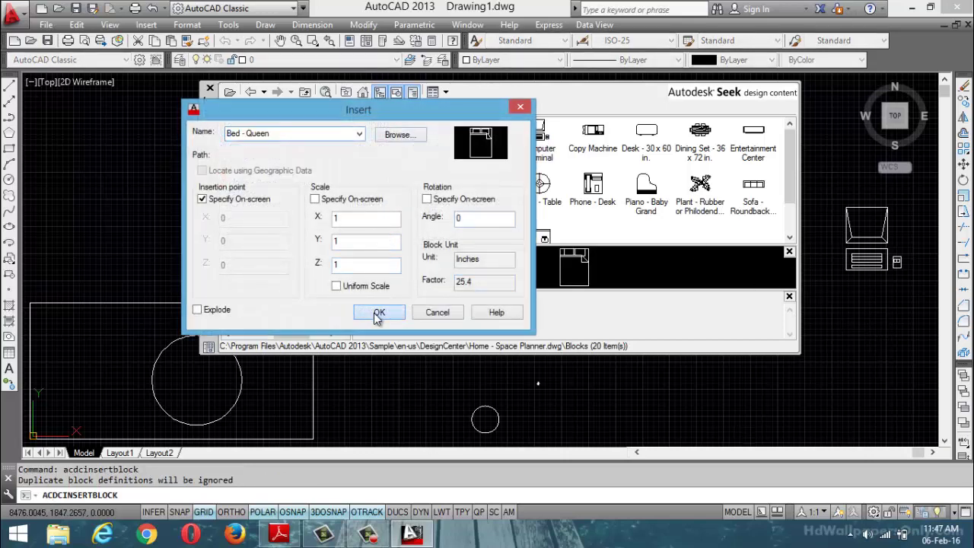
pyautogui.click(377, 312)
pyautogui.scroll(-2, 761, 354)
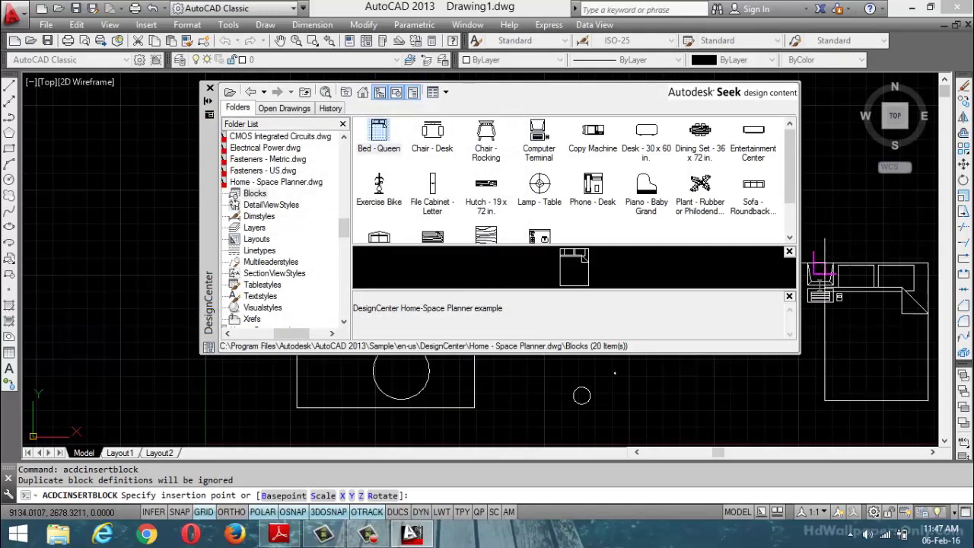
pyautogui.scroll(-1, 837, 257)
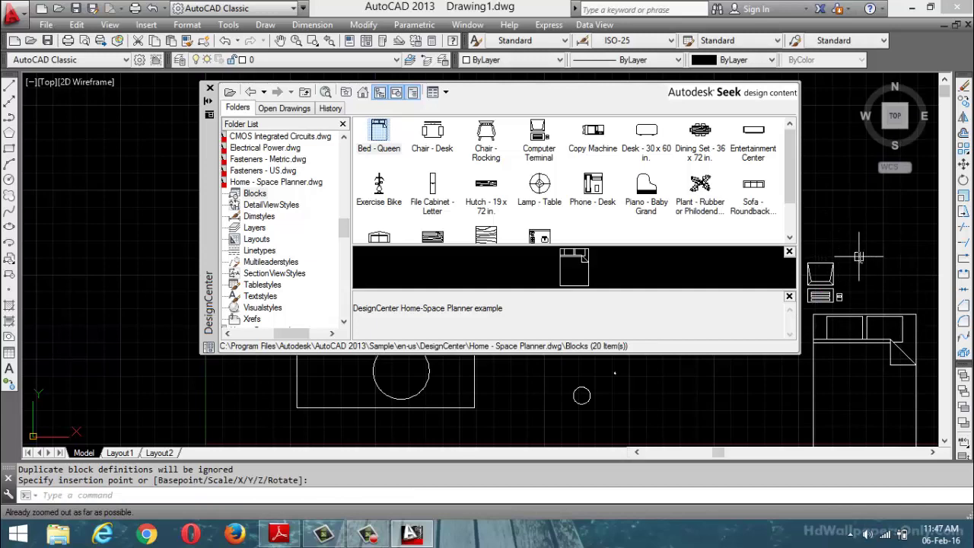
pyautogui.moveTo(753, 365); pyautogui.dragTo(933, 297, button='middle')
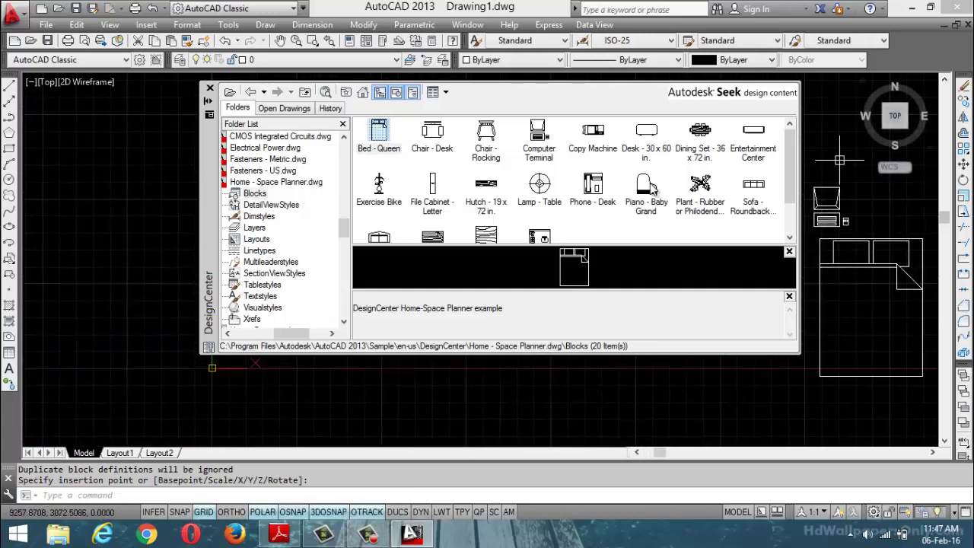
# Insert the Desk - 30 x 60 in. and Chair - Desk blocks
pyautogui.doubleClick(646, 139)
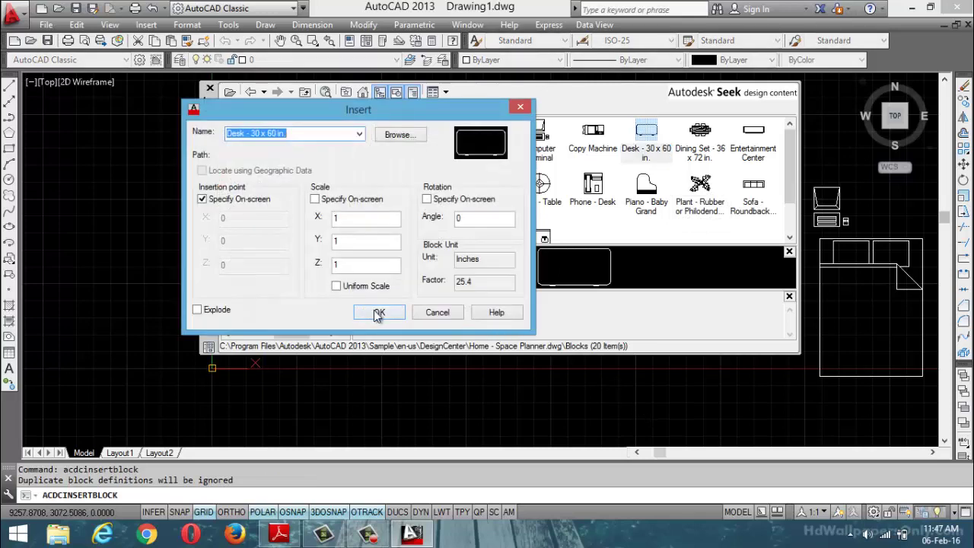
pyautogui.click(379, 312)
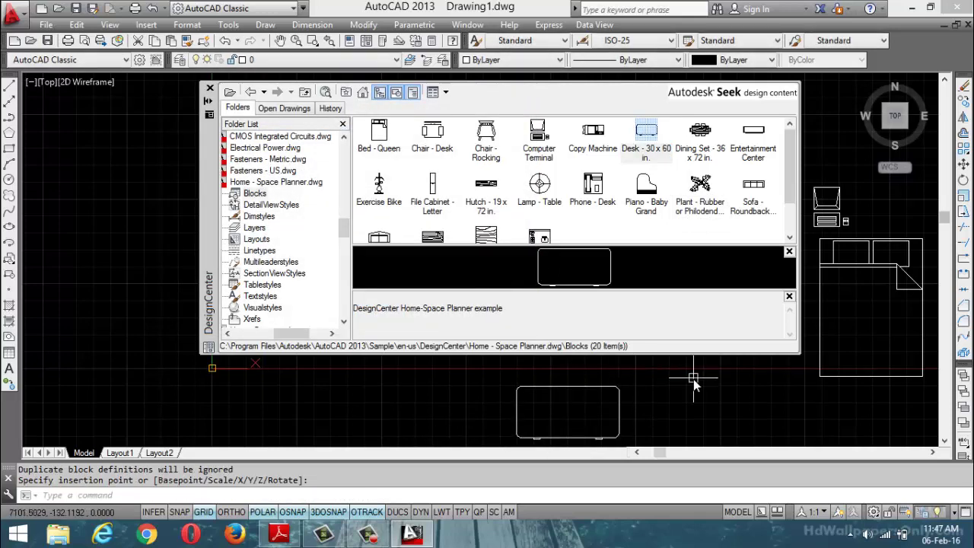
pyautogui.scroll(3, 681, 400)
pyautogui.scroll(-3, 680, 406)
pyautogui.moveTo(644, 404)
pyautogui.mouseDown(button='middle')
pyautogui.moveTo(614, 391)
pyautogui.moveTo(608, 414)
pyautogui.mouseUp(button='middle')
pyautogui.doubleClick(432, 136)
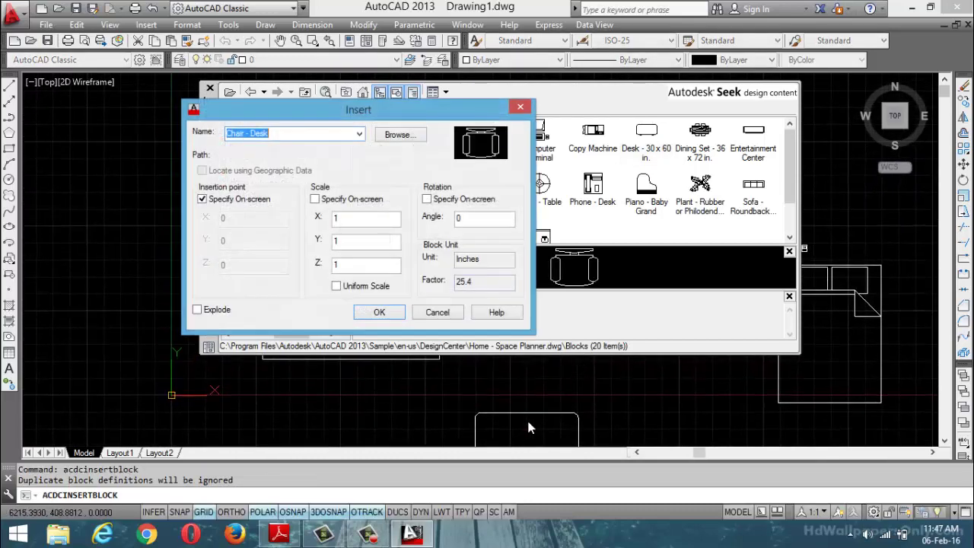
pyautogui.click(379, 312)
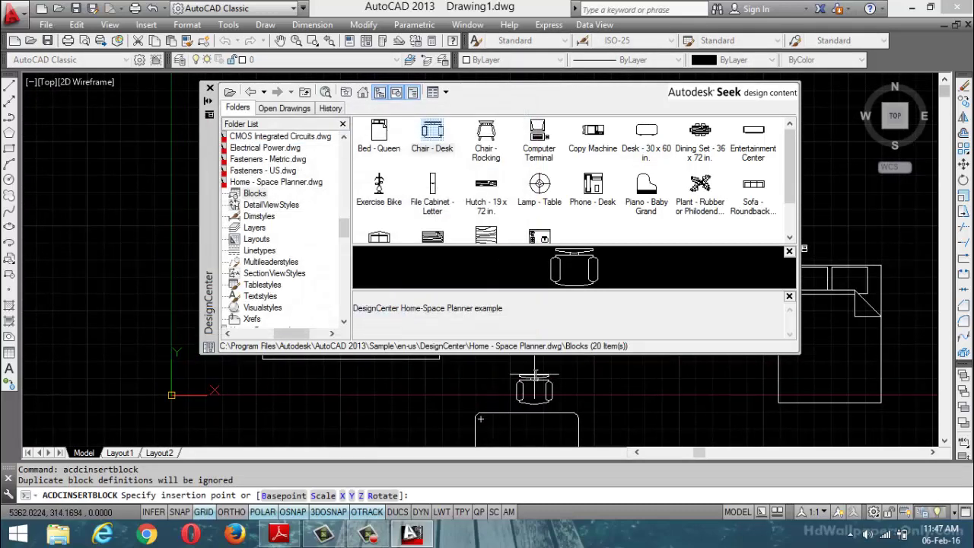
pyautogui.scroll(-2, 633, 396)
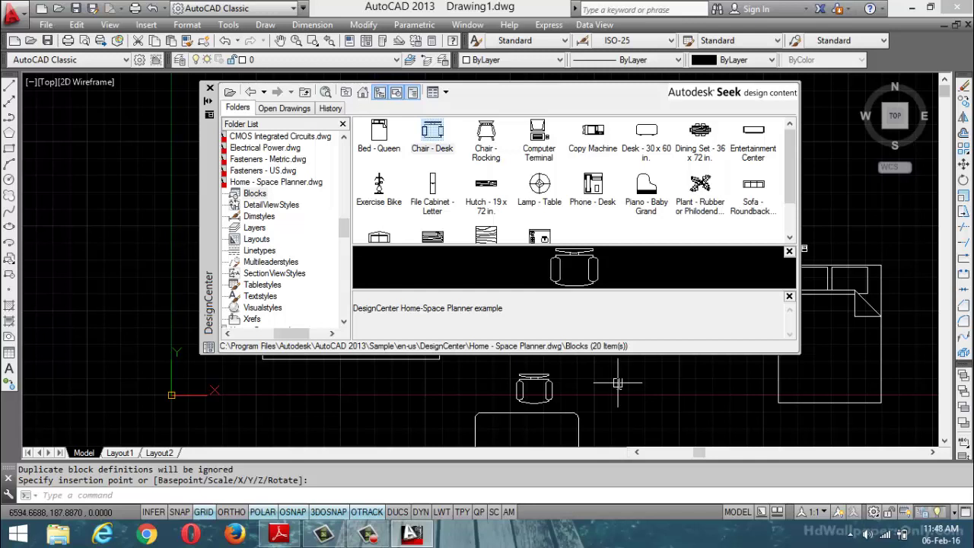
# Close DesignCenter, erase all objects with Ctrl+A and Delete, then show Tool Palettes with Ctrl+3
pyautogui.click(210, 89)
pyautogui.scroll(2, 412, 268)
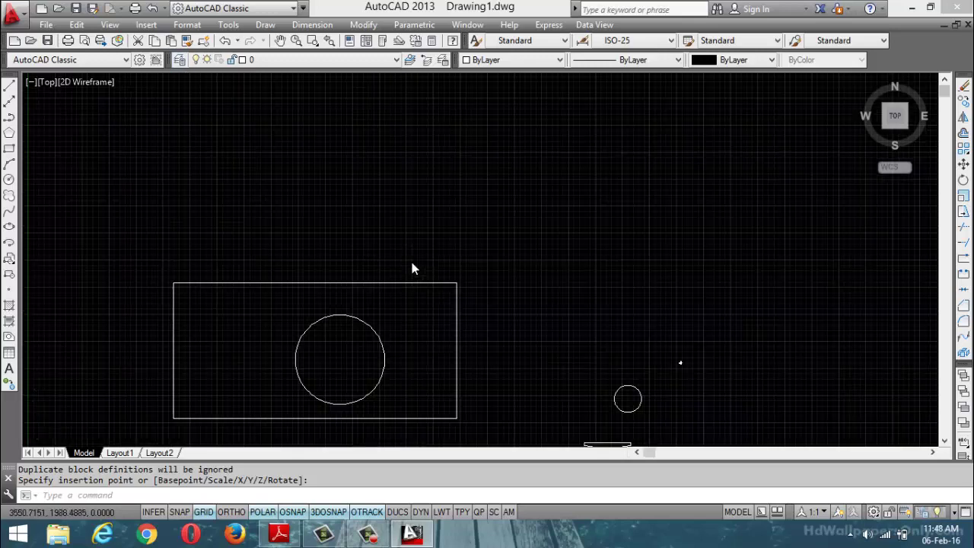
pyautogui.scroll(-5, 412, 267)
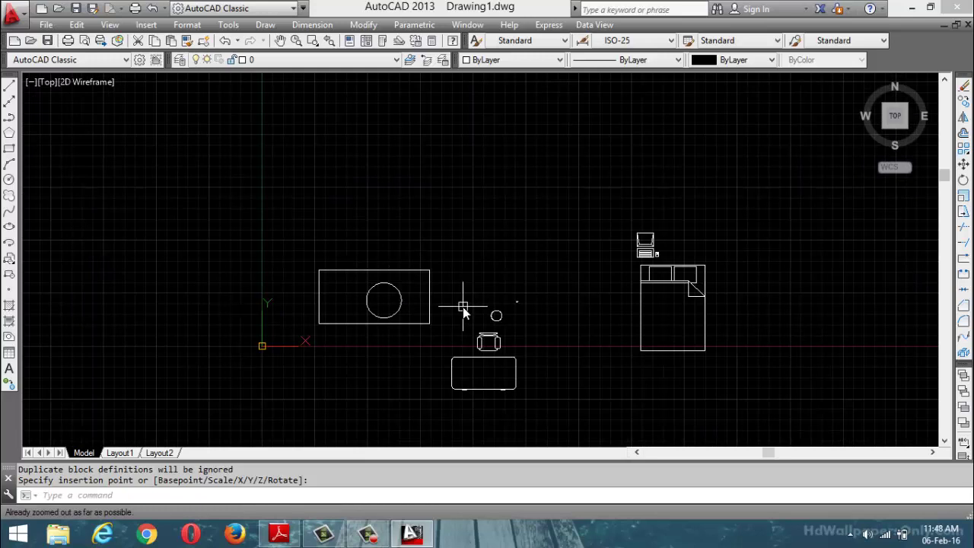
pyautogui.press('Escape')
pyautogui.hotkey('ctrl', 'a')
pyautogui.press('Delete')
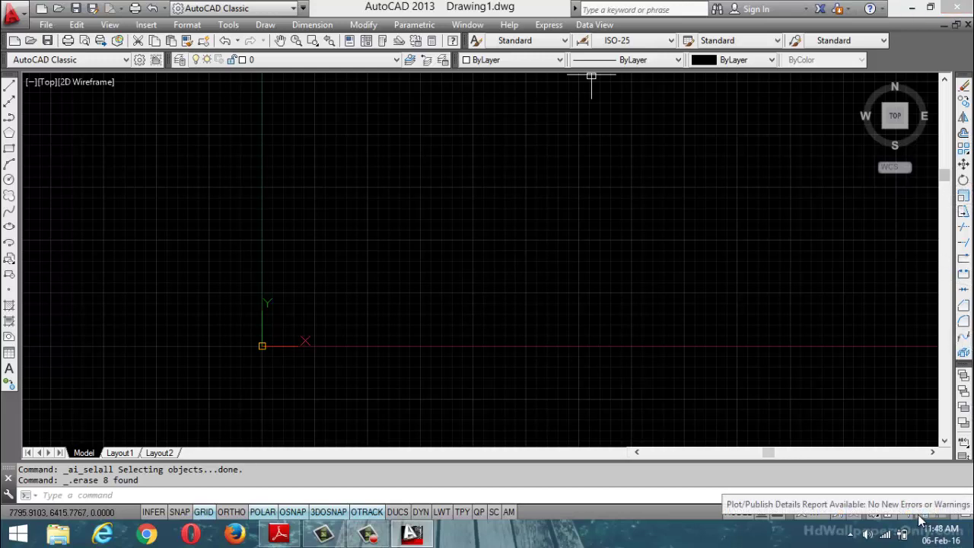
pyautogui.hotkey('ctrl', '3')
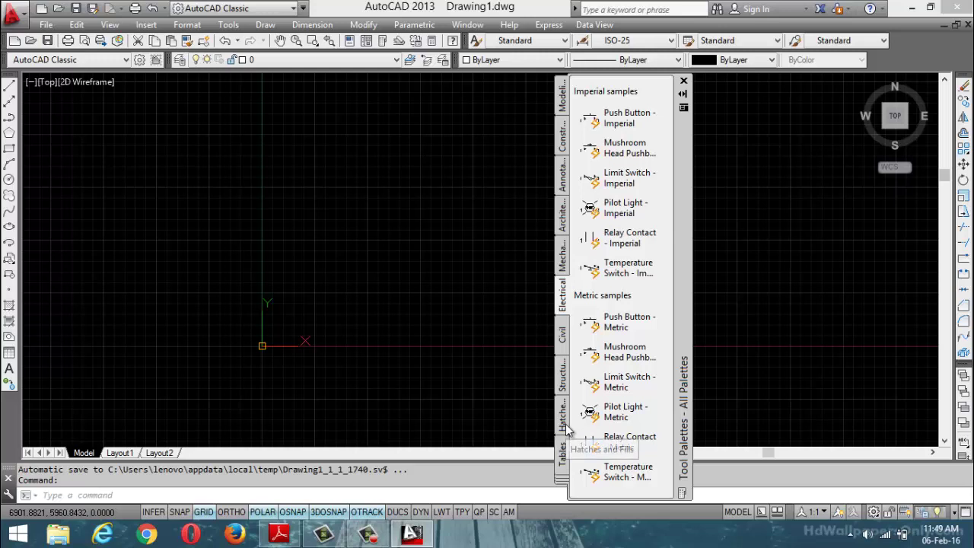
# Reposition Tool Palettes and place a Parking - Imperial bay from the Civil tab
pyautogui.moveTo(689, 272); pyautogui.dragTo(826, 291)
pyautogui.click(719, 313)
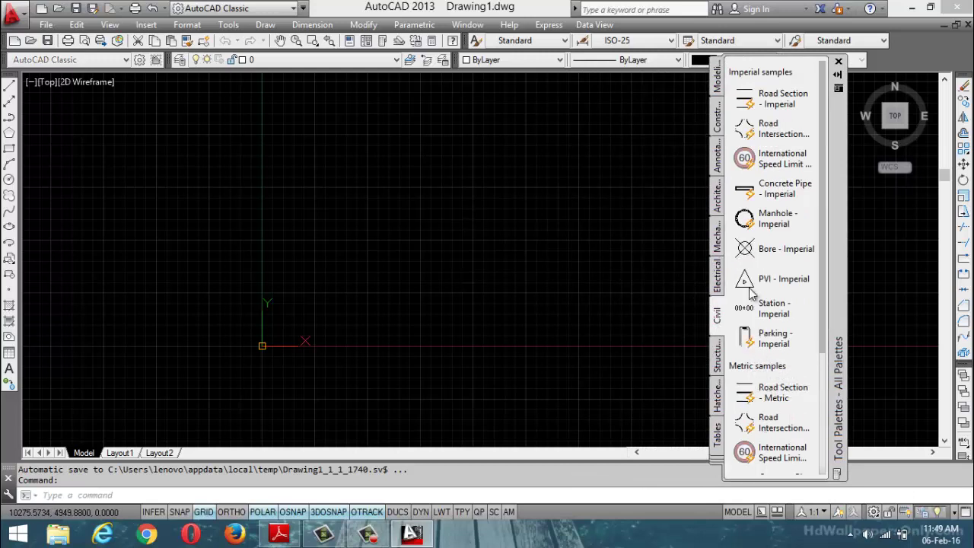
pyautogui.click(780, 452)
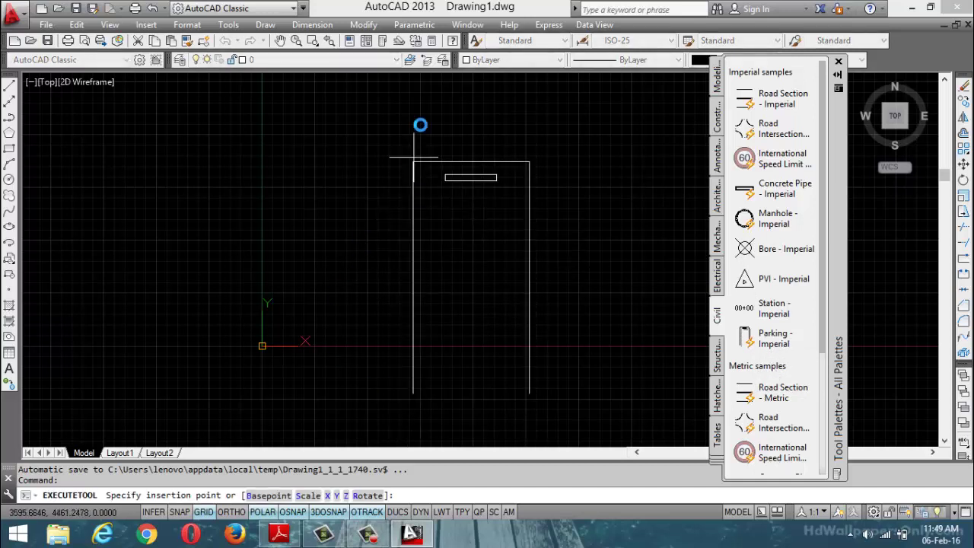
pyautogui.click(423, 101)
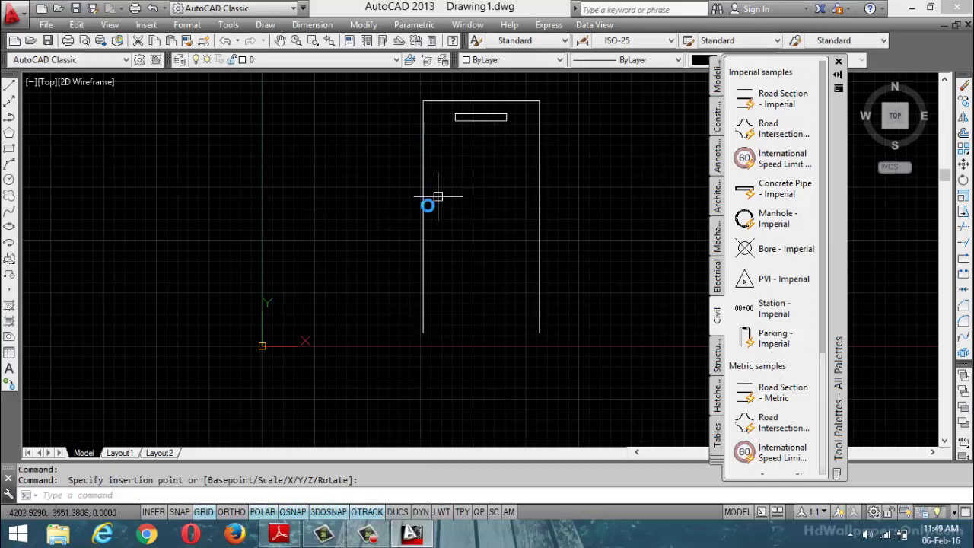
# Place a second Parking - Imperial bay left of the first, then pick International Speed Limit - Metric
pyautogui.scroll(-1, 361, 289)
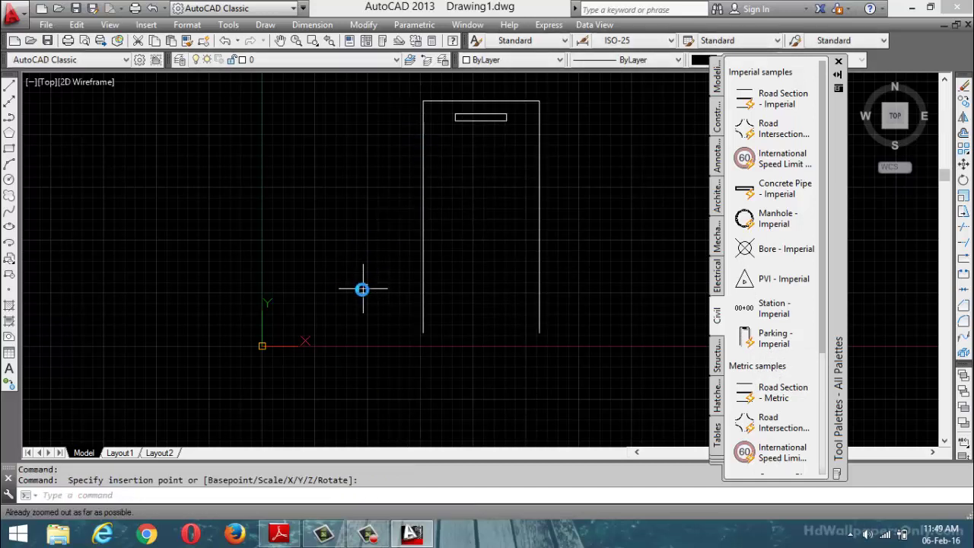
pyautogui.click(774, 337)
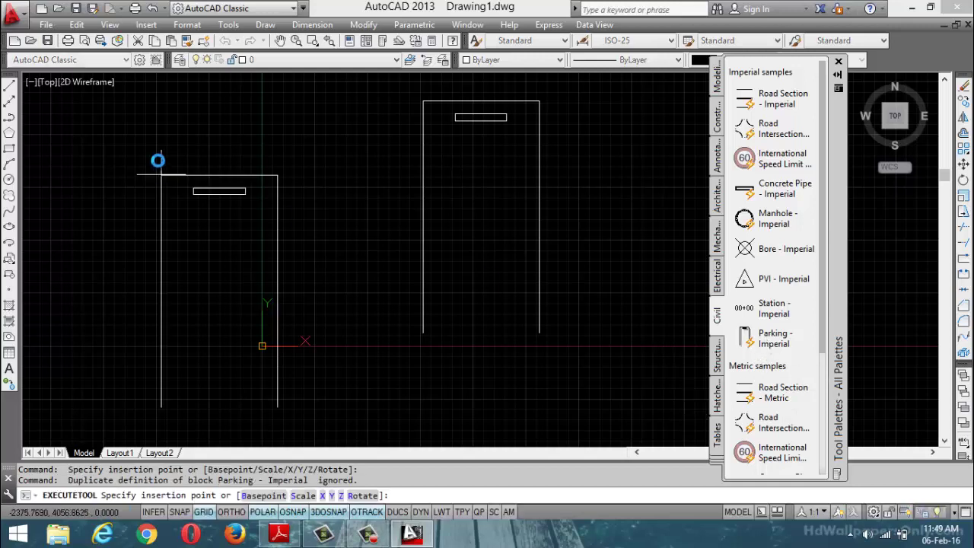
pyautogui.click(304, 101)
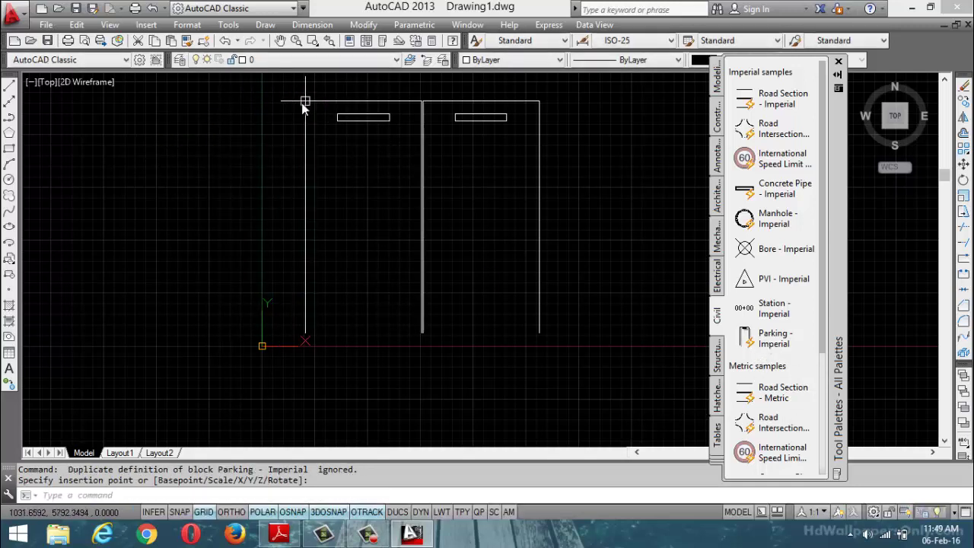
pyautogui.click(765, 464)
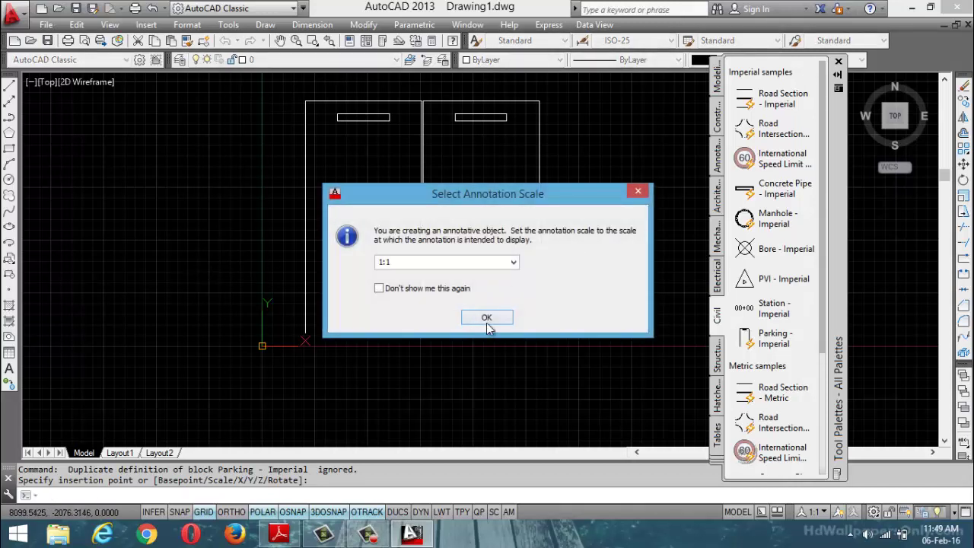
# Place the speed sign at 1:1 right of the parking bays and a tree below it
pyautogui.click(487, 318)
pyautogui.click(590, 238)
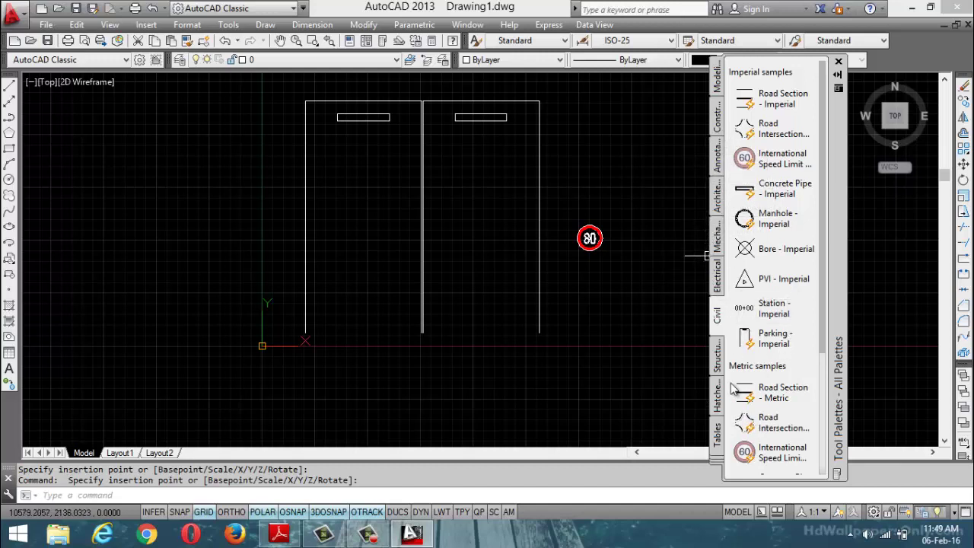
pyautogui.click(716, 285)
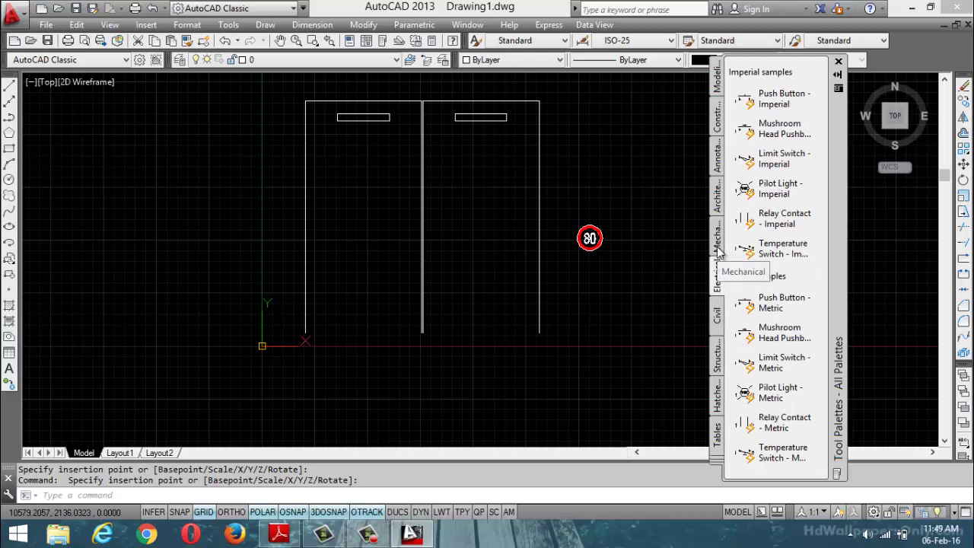
pyautogui.click(717, 197)
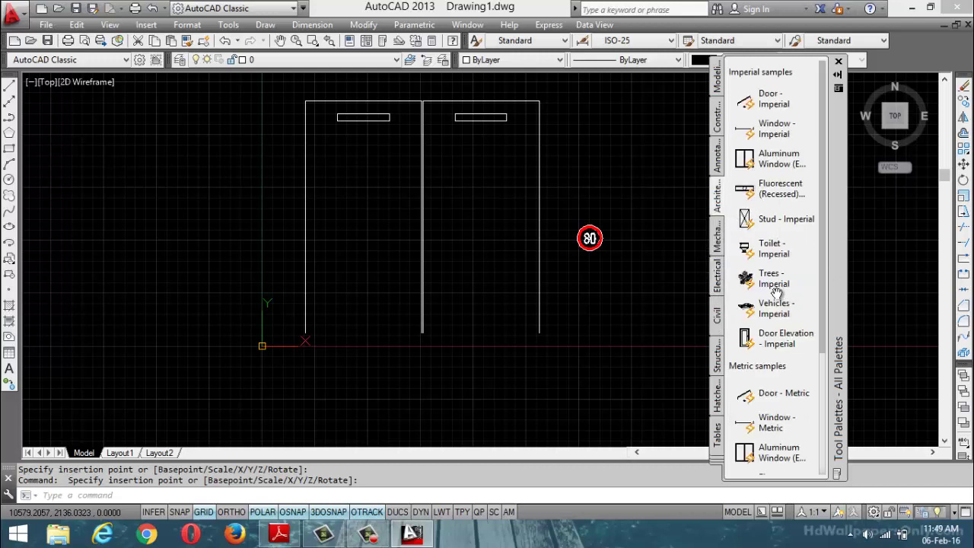
pyautogui.click(775, 289)
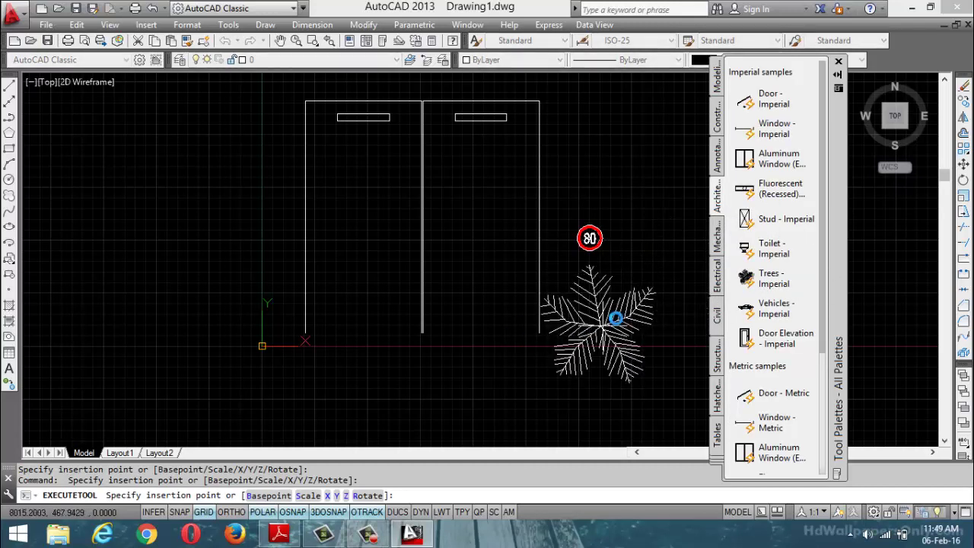
pyautogui.click(630, 303)
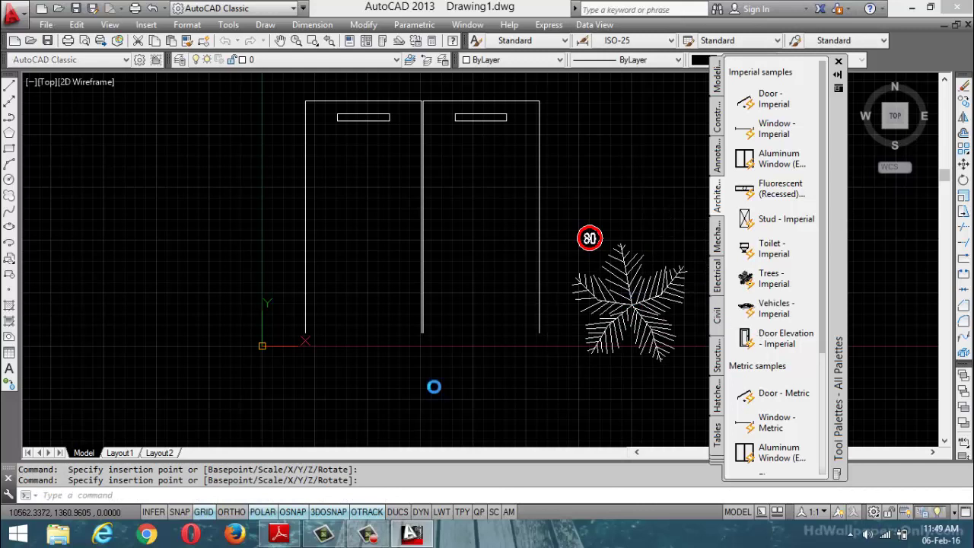
# Place a car below the parking bays and pick Road Intersection - Metric from Civil
pyautogui.click(388, 406)
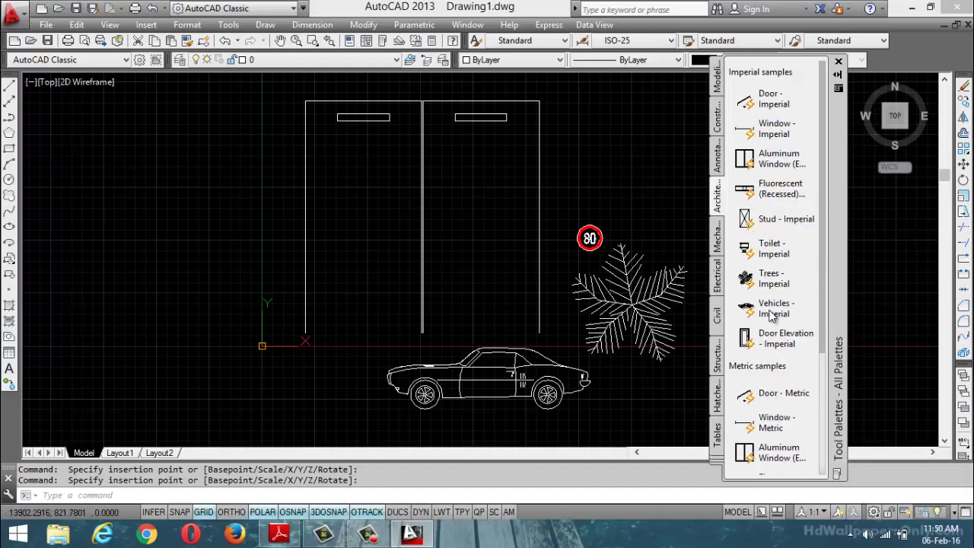
pyautogui.click(718, 313)
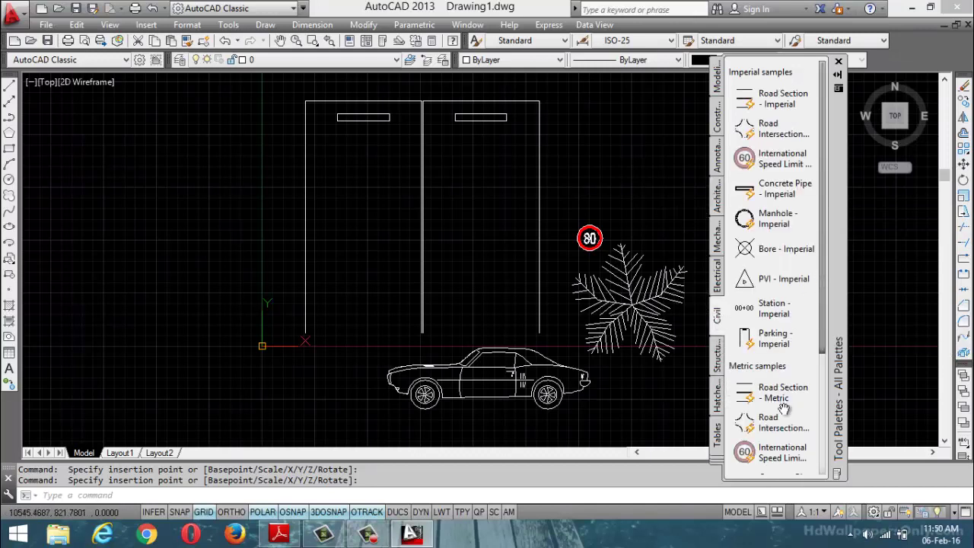
pyautogui.click(767, 427)
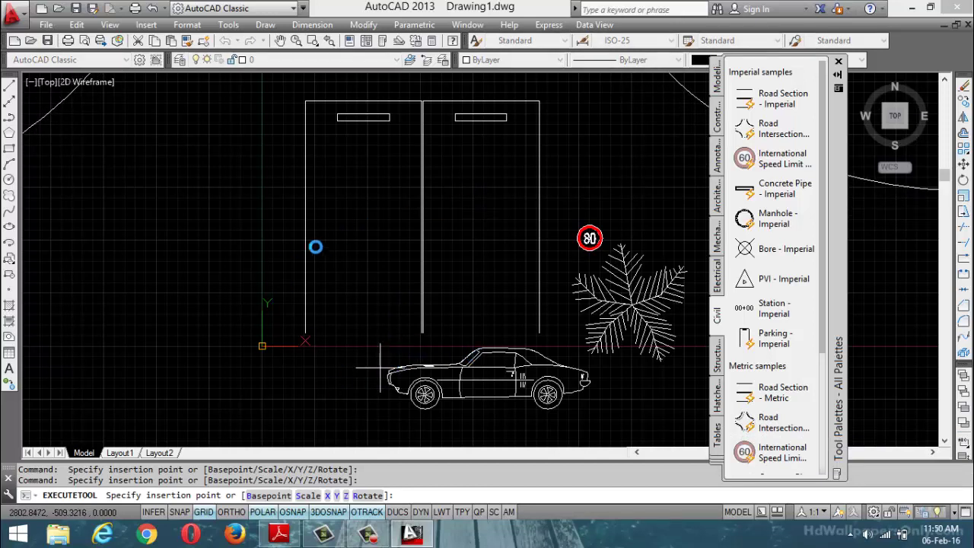
# Finish placing the road intersection, zoom all with Z then A, and open it in Edit Block Definition
pyautogui.press('Escape')
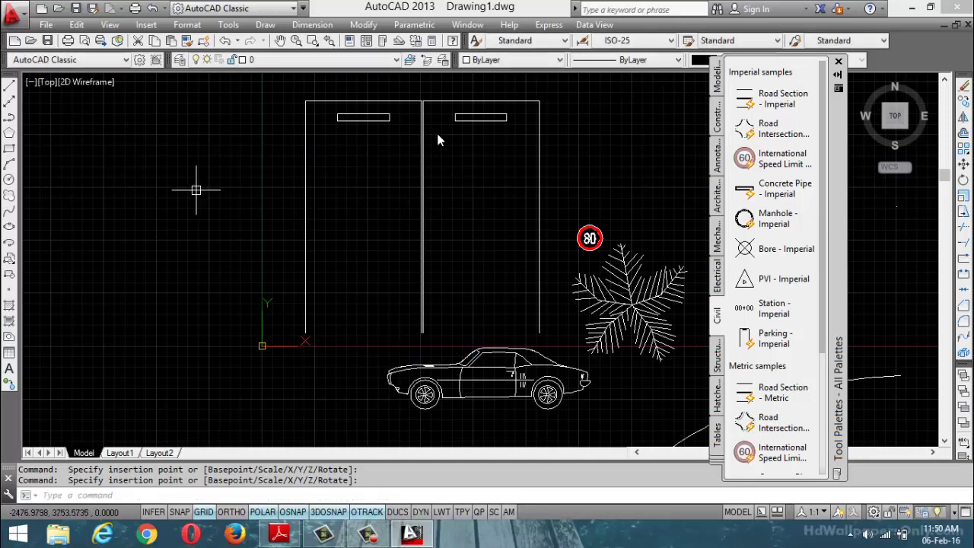
pyautogui.click(549, 205)
pyautogui.press('Escape')
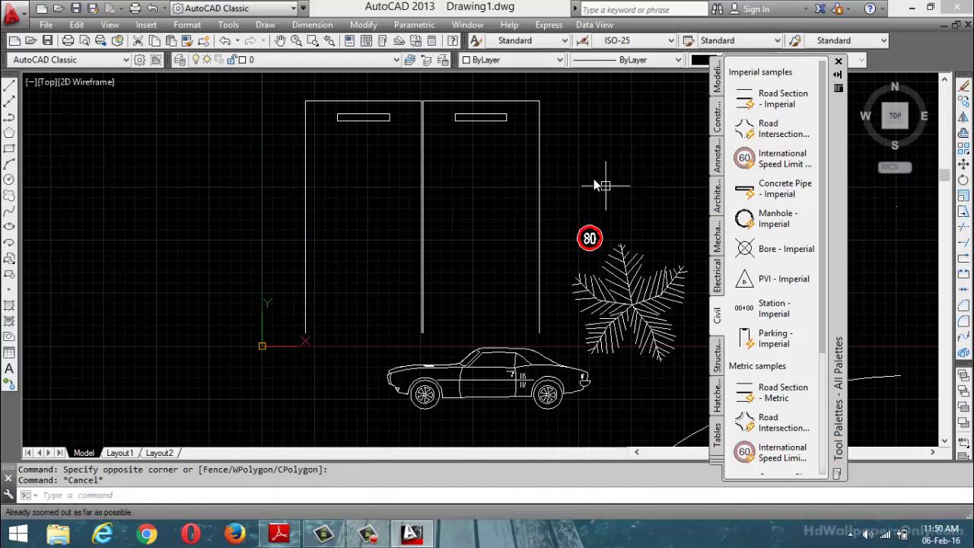
pyautogui.write('z')
pyautogui.press('Return')
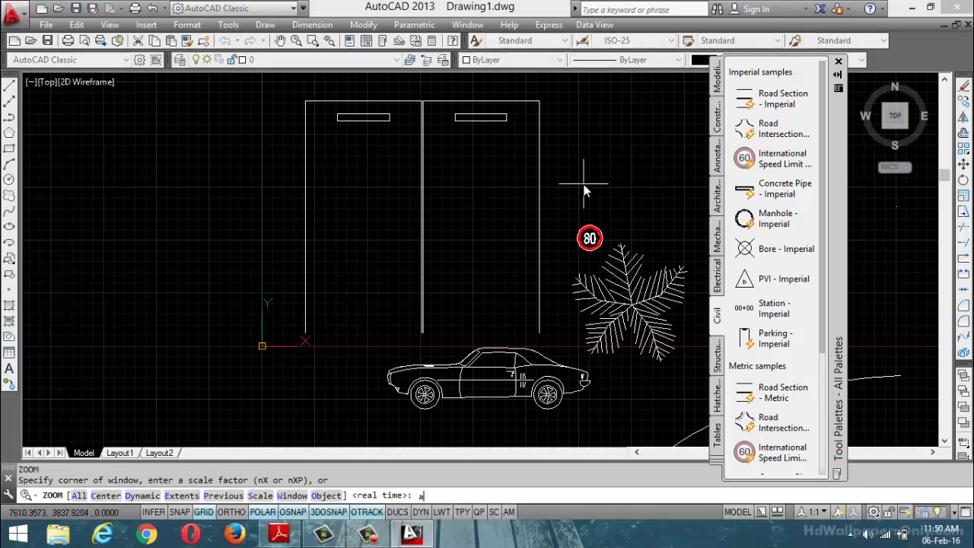
pyautogui.write('a')
pyautogui.press('Return')
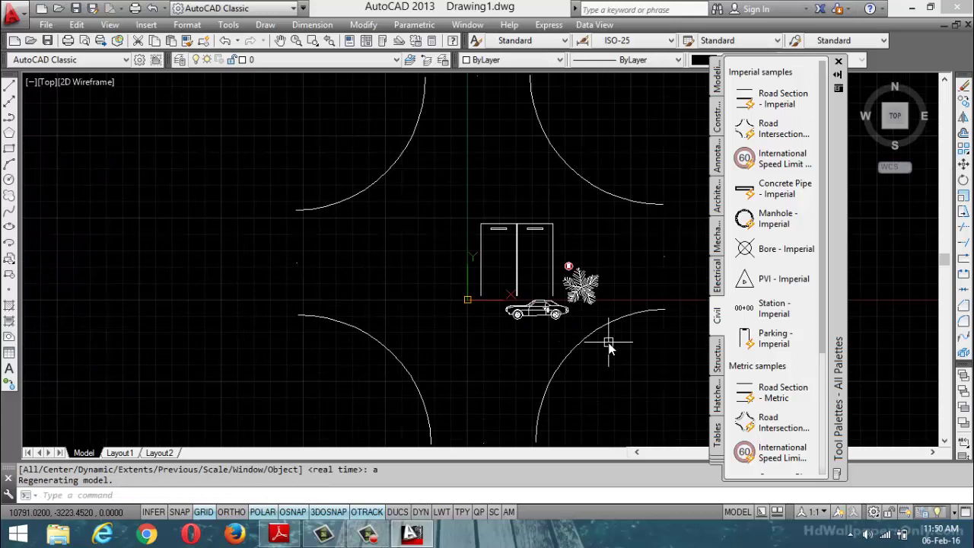
pyautogui.click(626, 320)
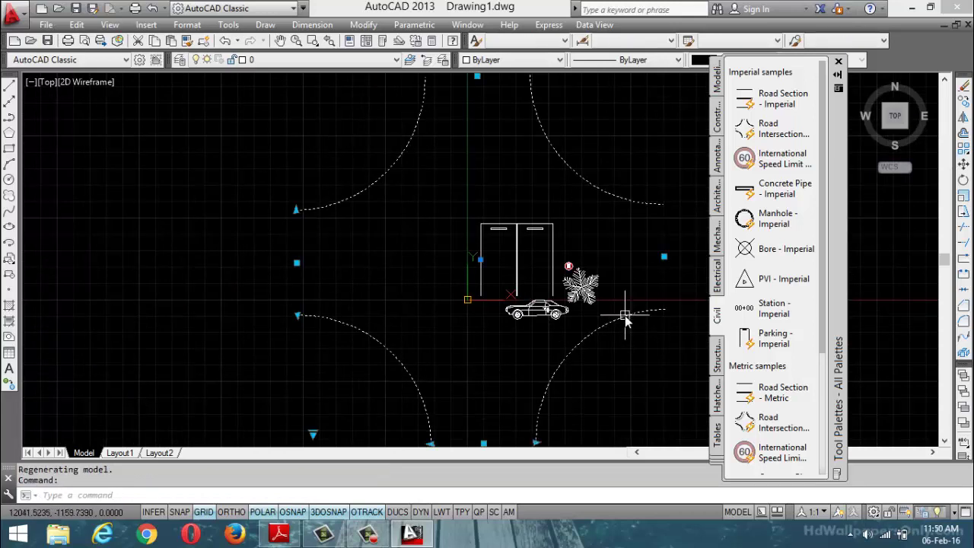
pyautogui.doubleClick(626, 320)
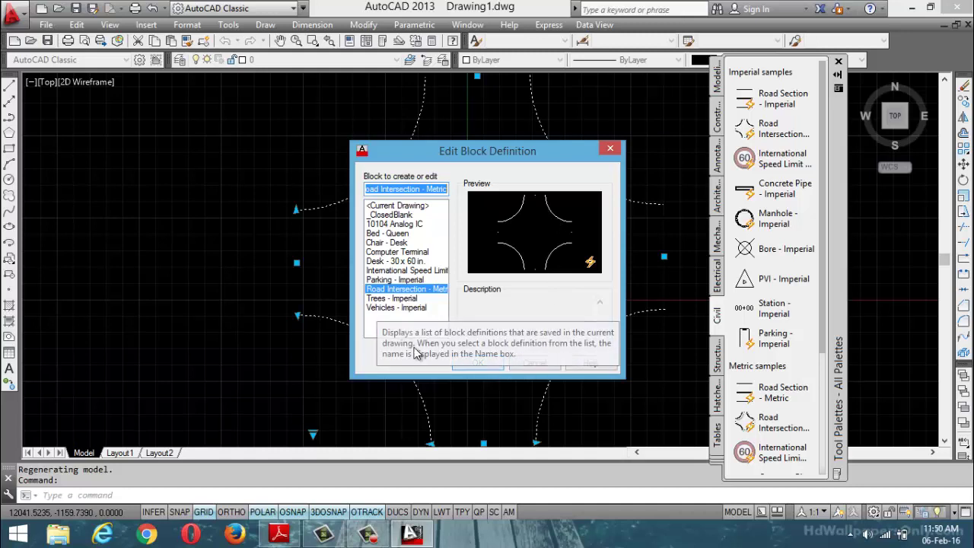
# Enter the Block Editor for Road Intersection - Metric and zoom around the block
pyautogui.click(479, 363)
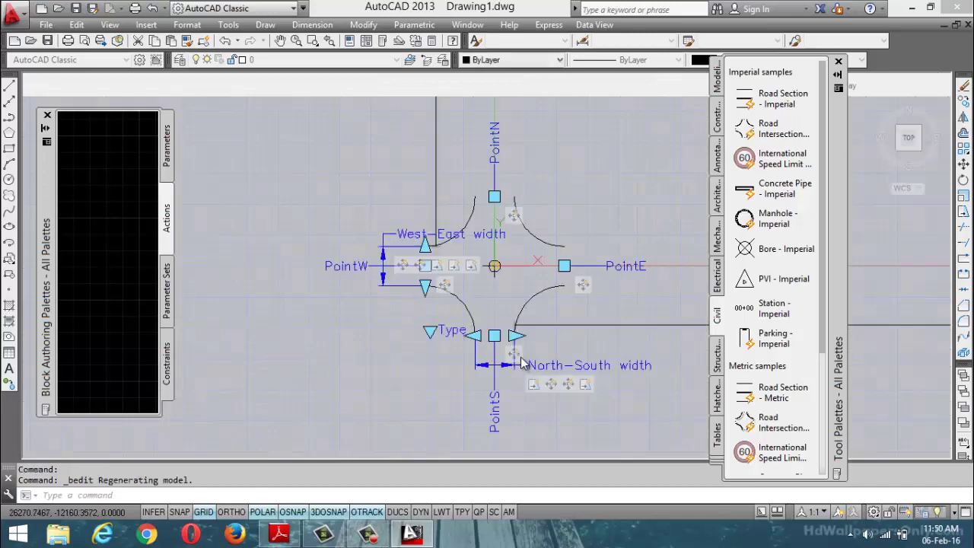
pyautogui.scroll(-3, 439, 309)
pyautogui.scroll(5, 426, 304)
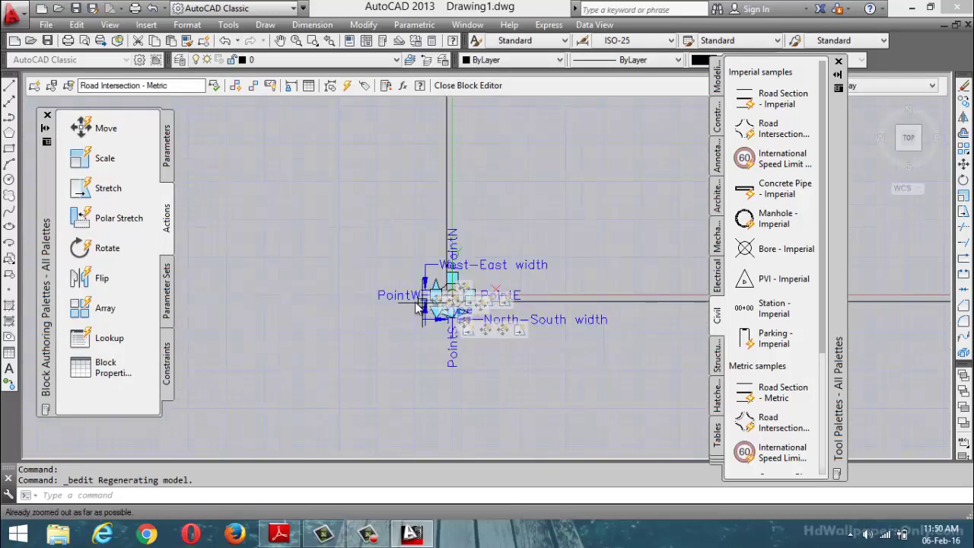
pyautogui.scroll(-3, 398, 294)
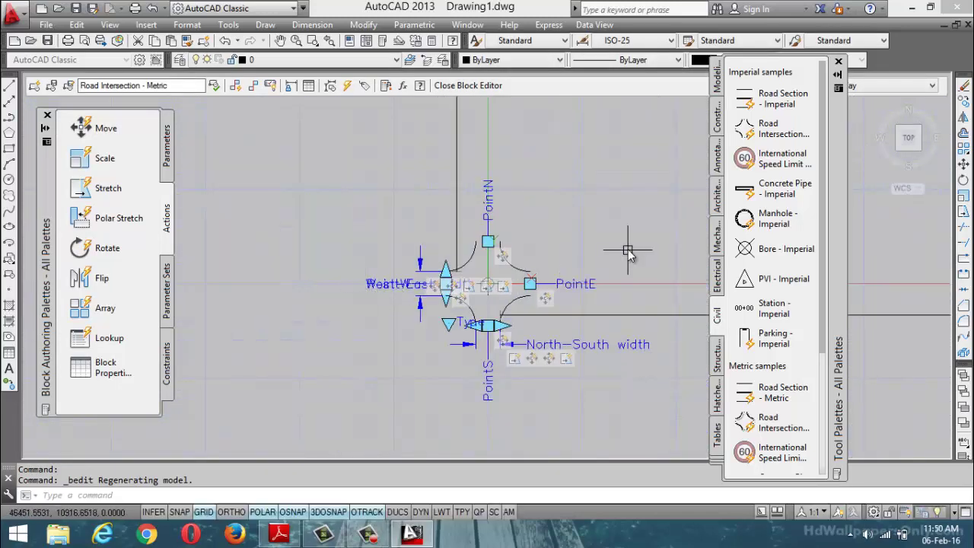
pyautogui.scroll(3, 628, 249)
pyautogui.scroll(-3, 467, 341)
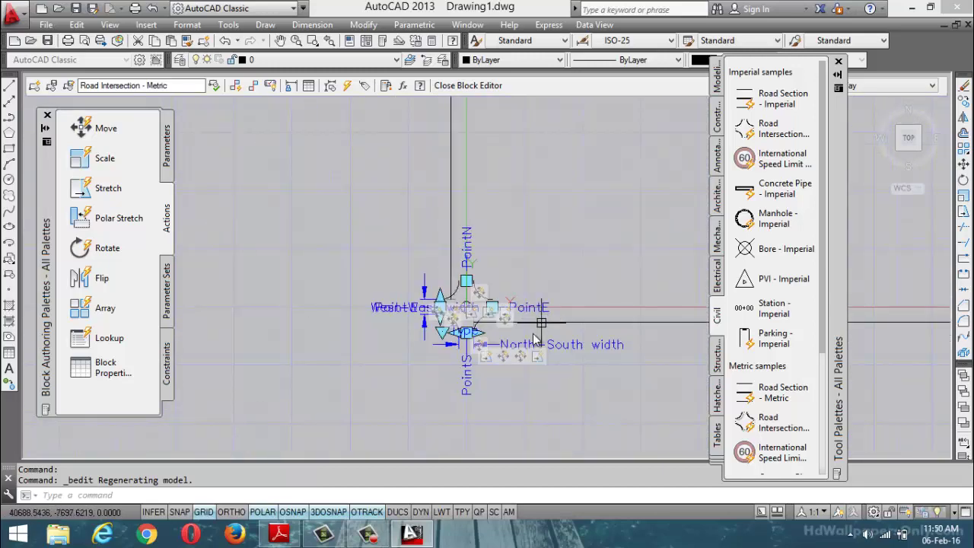
pyautogui.scroll(3, 495, 289)
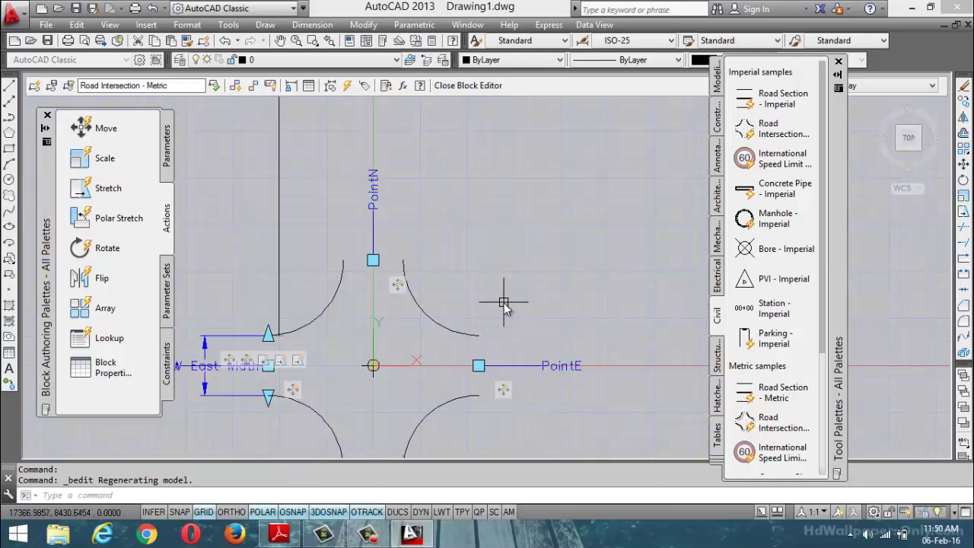
# Select the West-East width parameter, hide Block Authoring Palettes, and undo out of the editor
pyautogui.click(266, 344)
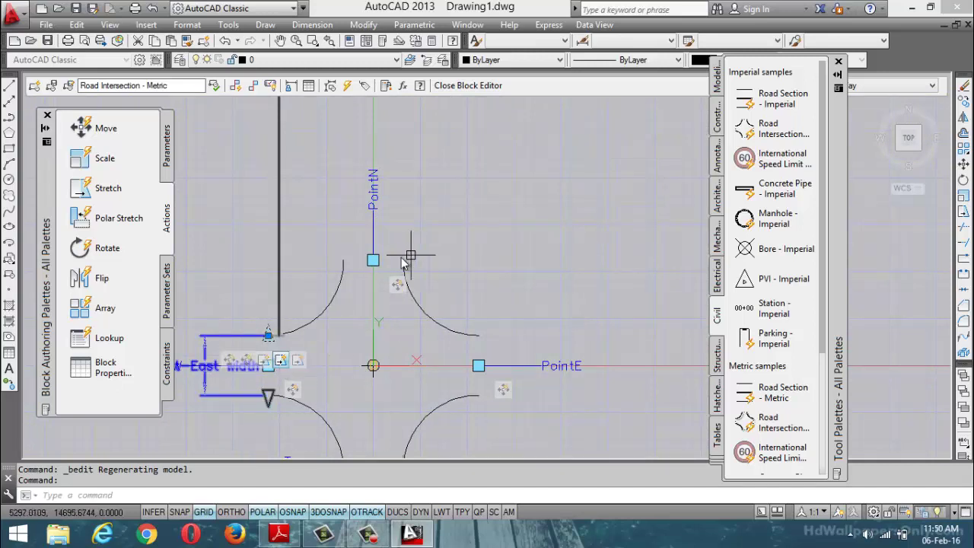
pyautogui.click(46, 117)
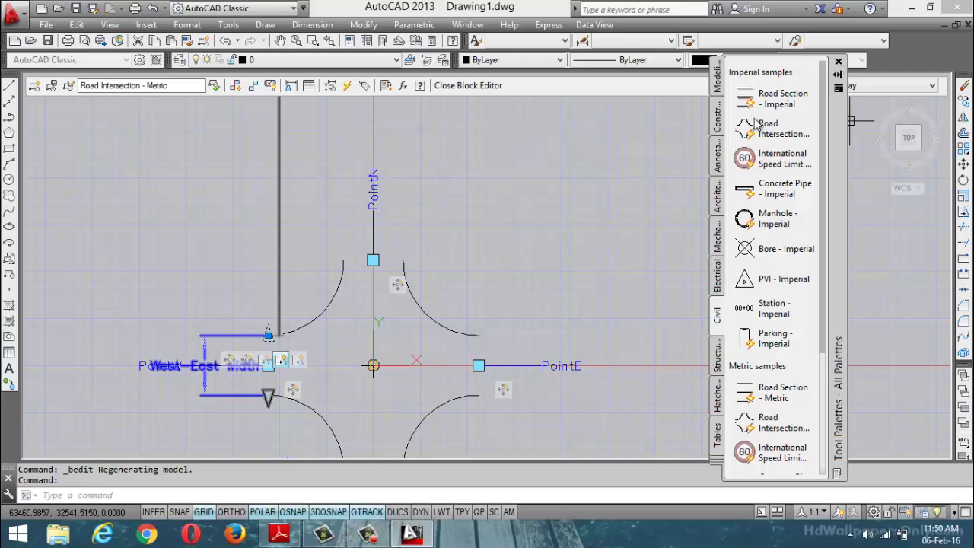
pyautogui.hotkey('ctrl', 'z')
pyautogui.hotkey('ctrl', 'z')
pyautogui.hotkey('ctrl', 'z')
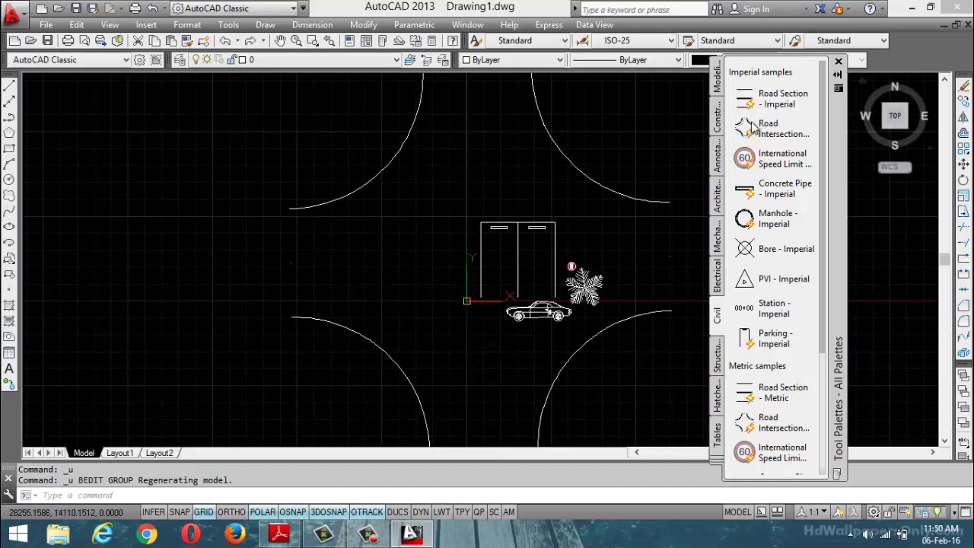
# Browse the Hatches and Tables palette tabs, then close Tool Palettes and cancel any command
pyautogui.click(720, 403)
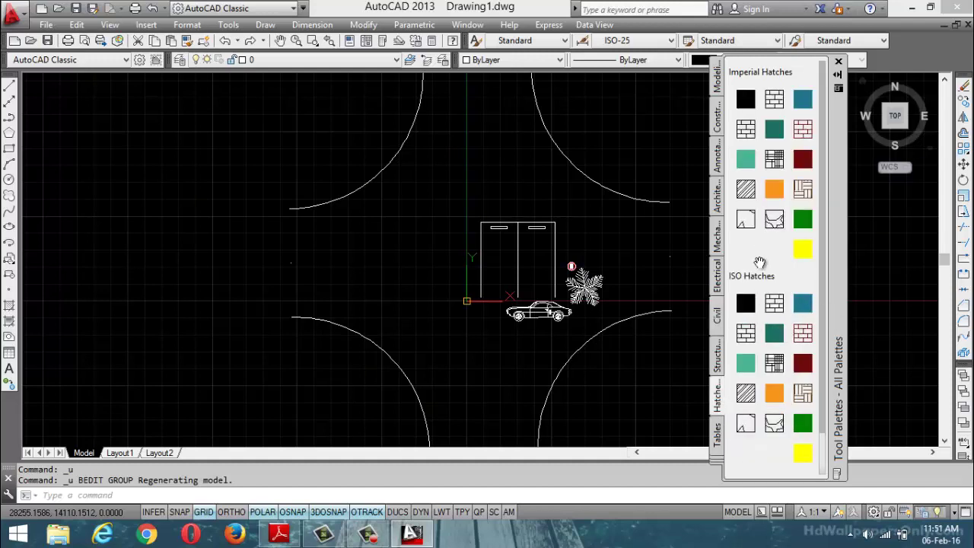
pyautogui.click(720, 447)
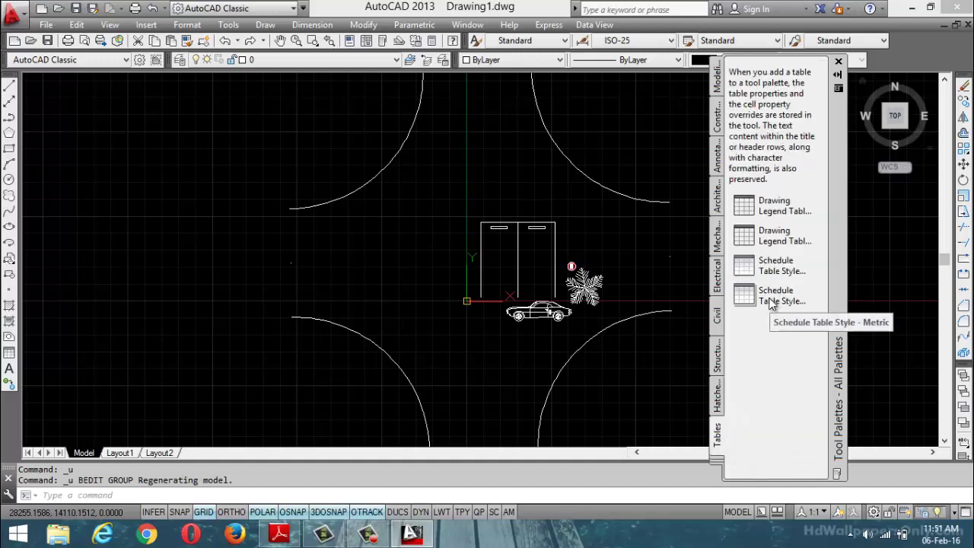
pyautogui.click(839, 61)
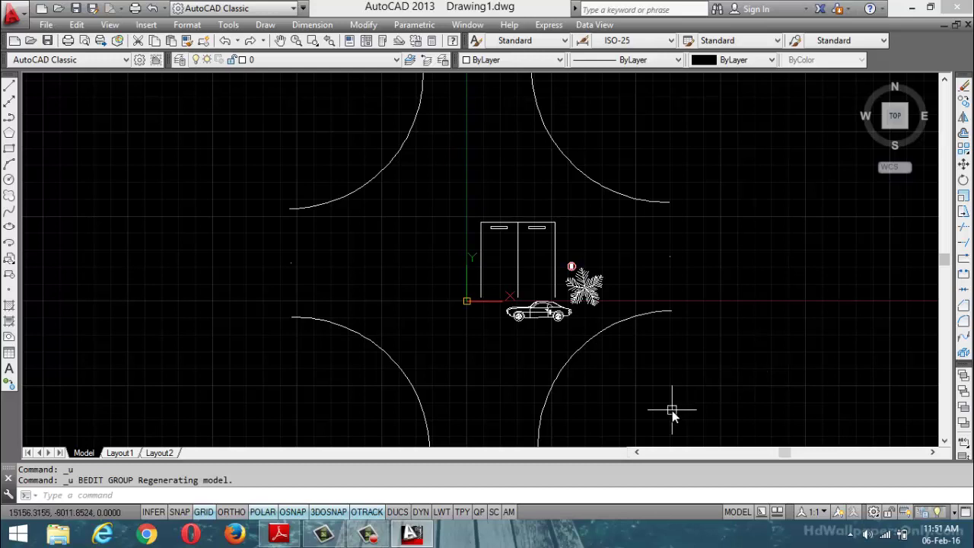
pyautogui.press('Escape')
pyautogui.press('Escape')
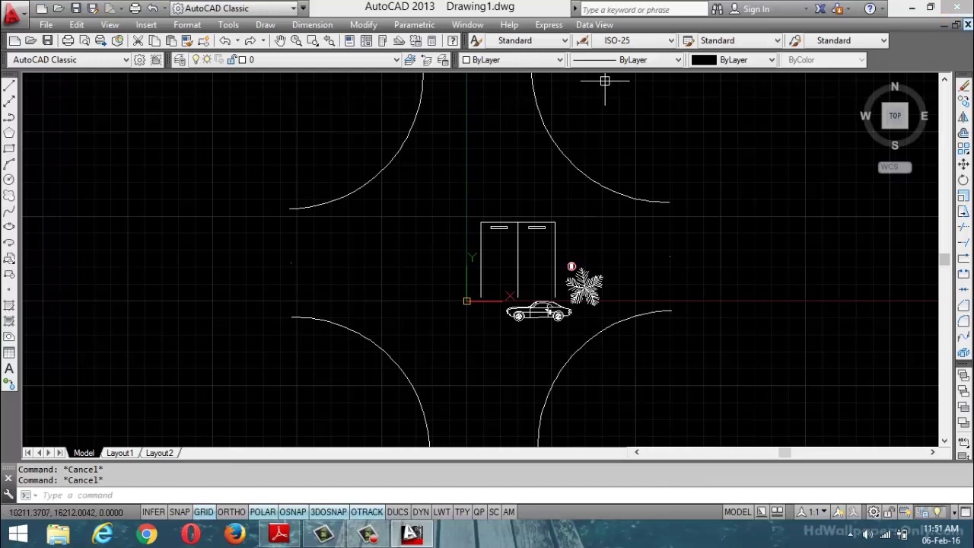
# Close Drawing1.dwg without saving and exit AutoCAD
pyautogui.click(968, 24)
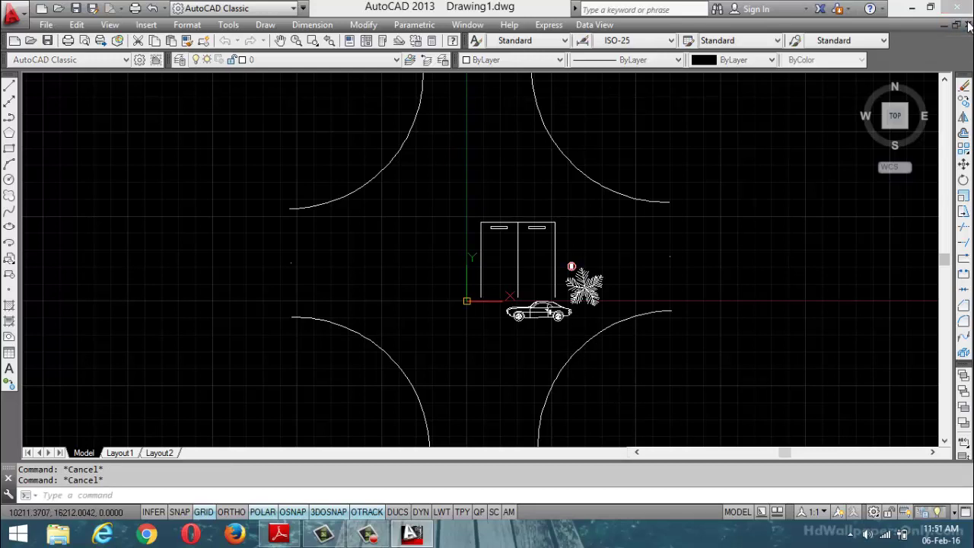
pyautogui.click(482, 298)
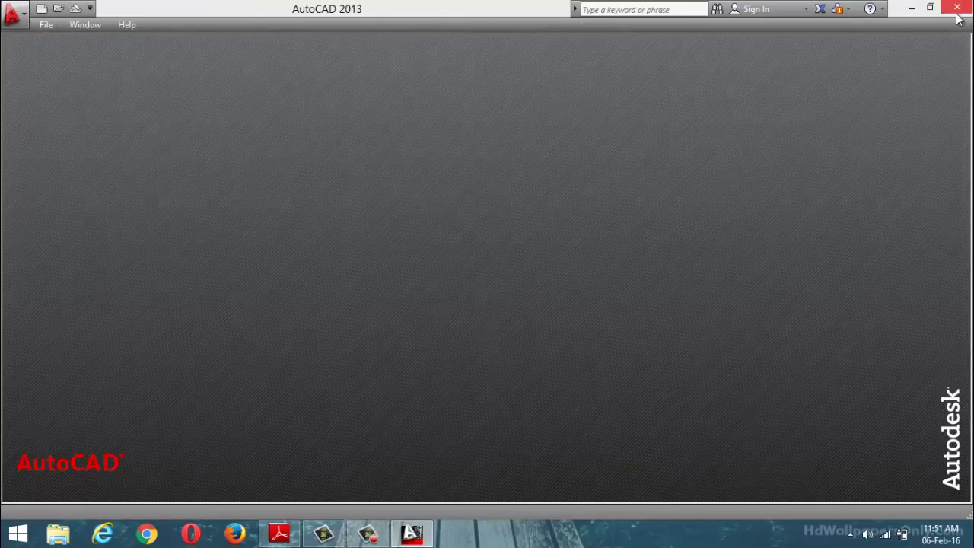
pyautogui.click(957, 9)
# Refresh the Windows desktop from its right-click menu
pyautogui.rightClick(602, 138)
pyautogui.click(646, 214)
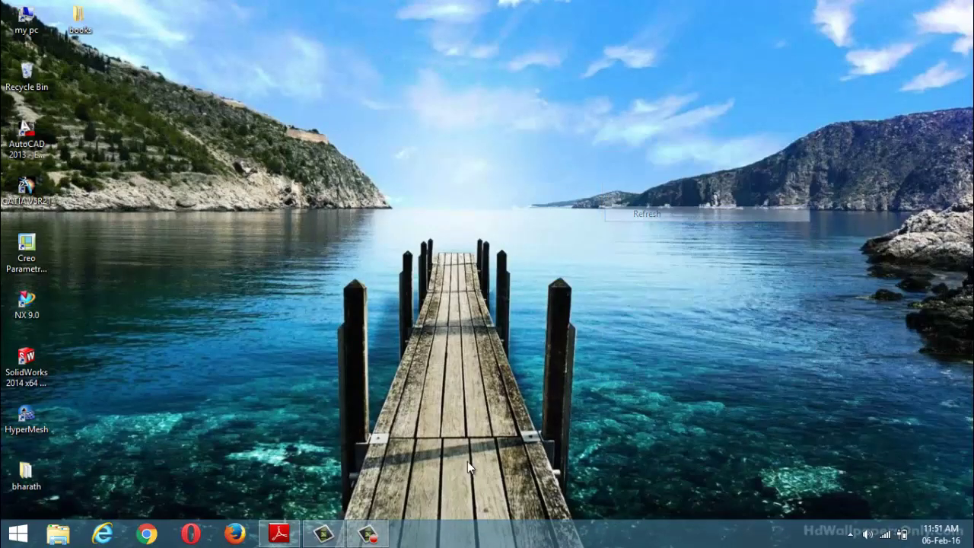
pyautogui.click(368, 534)
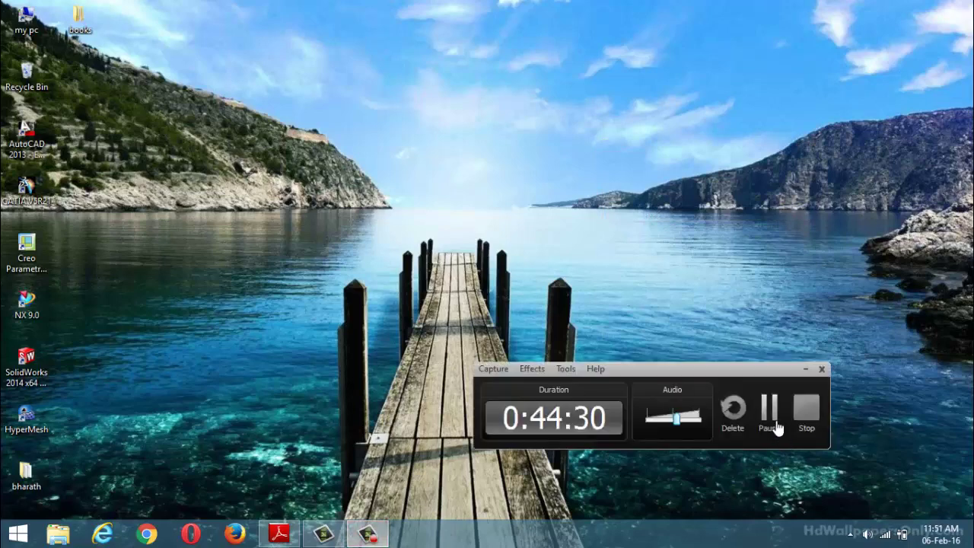